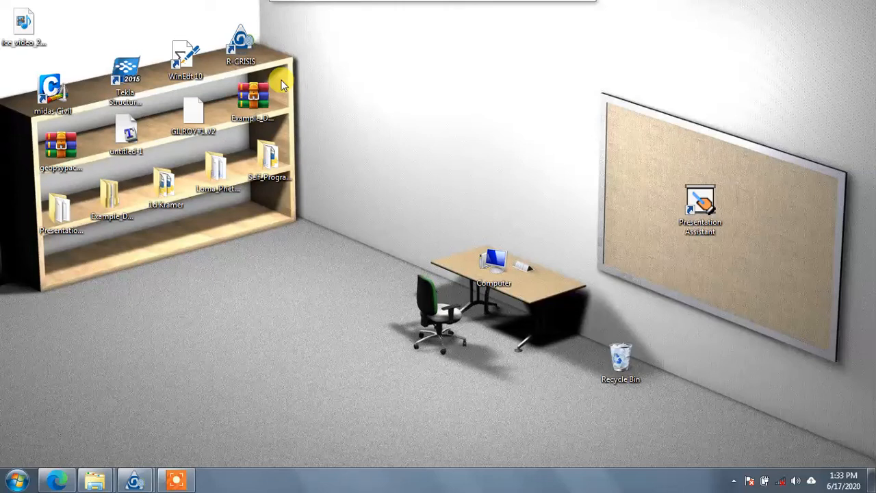
Open the Example_Dataset.zip archive on the desktop, look through its Datasets folder, and close the archive
click(240, 44)
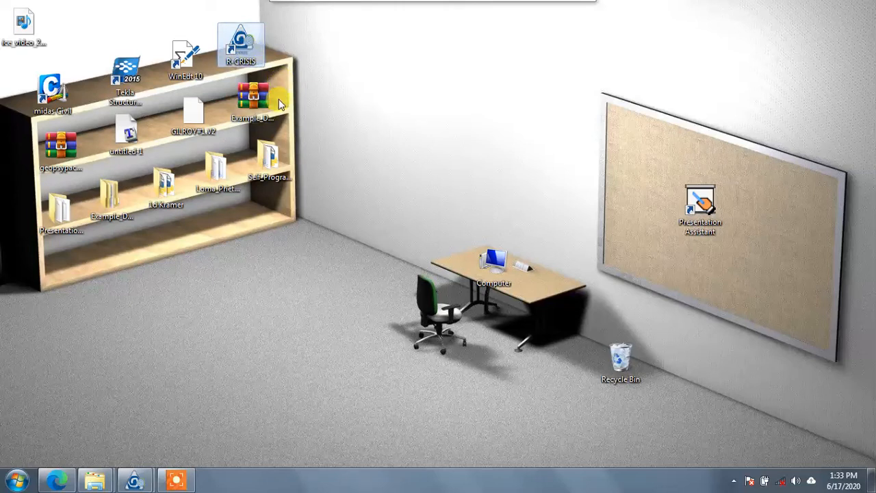
click(258, 106)
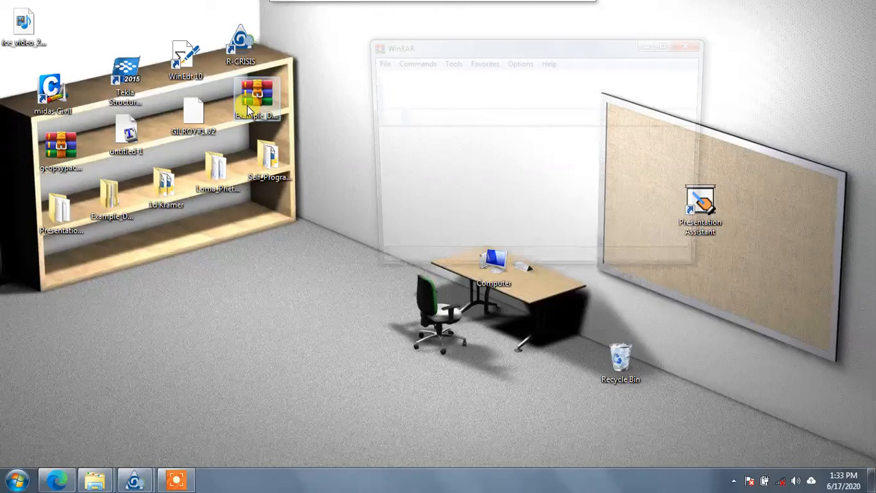
click(404, 166)
double_click(404, 167)
scroll(410, 171, down, 2)
scroll(405, 171, up, 2)
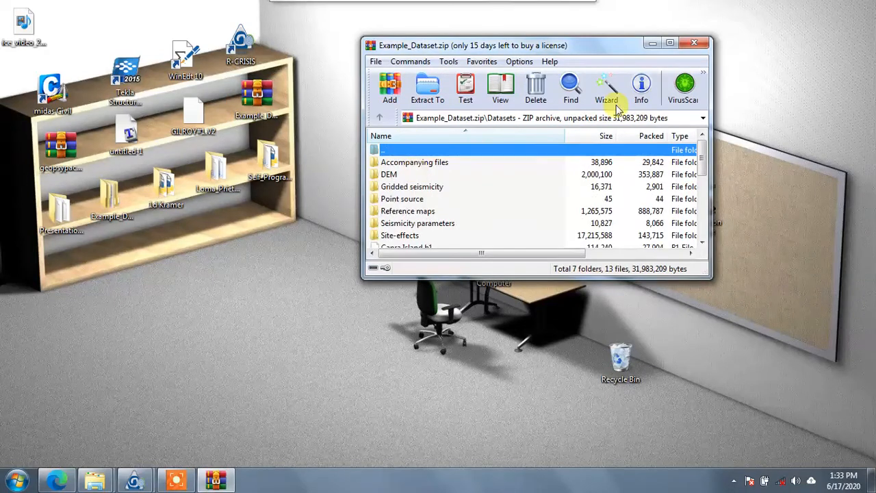
click(694, 42)
Delete the existing Example_Dataset folder from the desktop
click(111, 195)
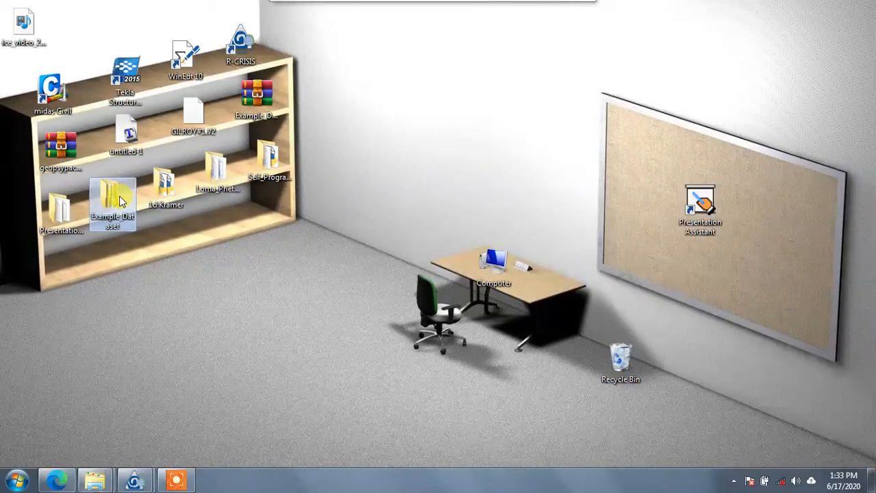
key(Delete)
key(Return)
Extract Example_Dataset.zip into its own Example_Dataset folder on the desktop
double_click(252, 100)
right_click(245, 103)
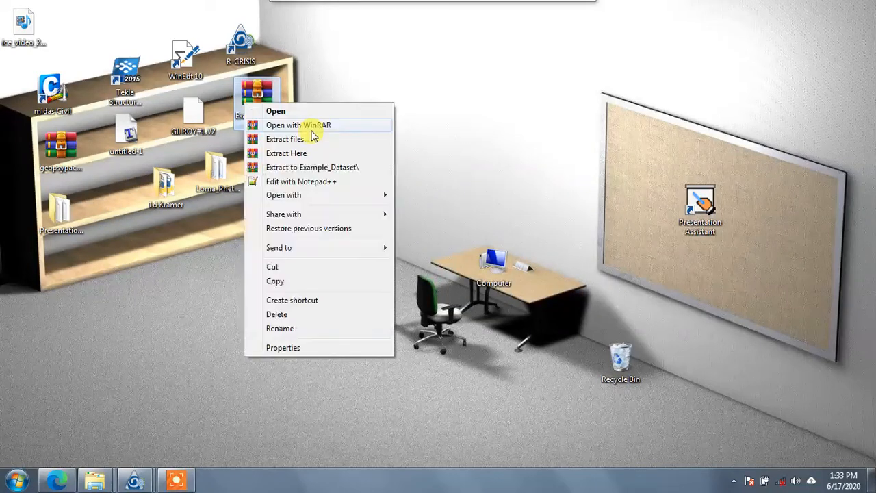
click(326, 167)
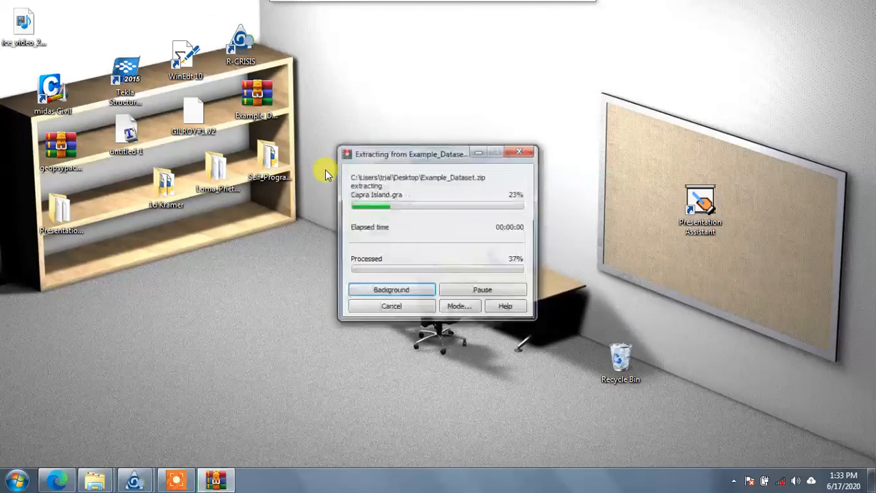
drag(19, 274, 131, 255)
Open the Seismicity_parameters workbook from the Accompanying files folder inside the extracted Example_Dataset\Datasets folder
double_click(124, 205)
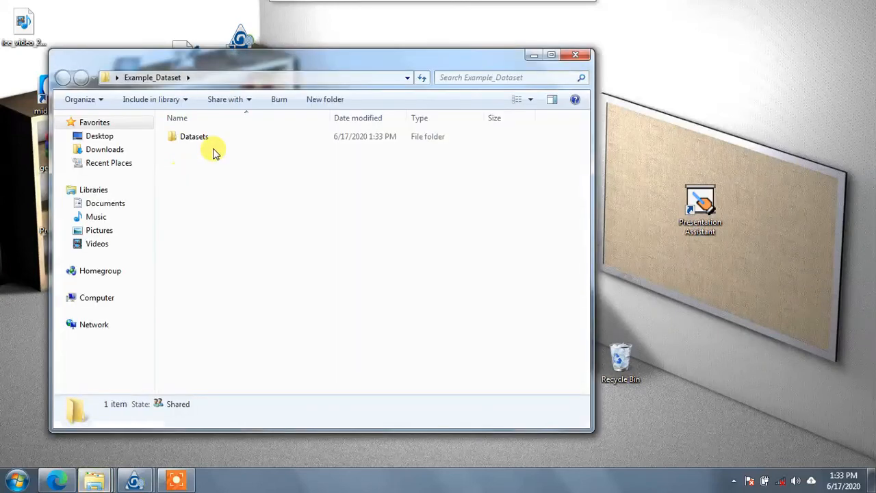
double_click(221, 141)
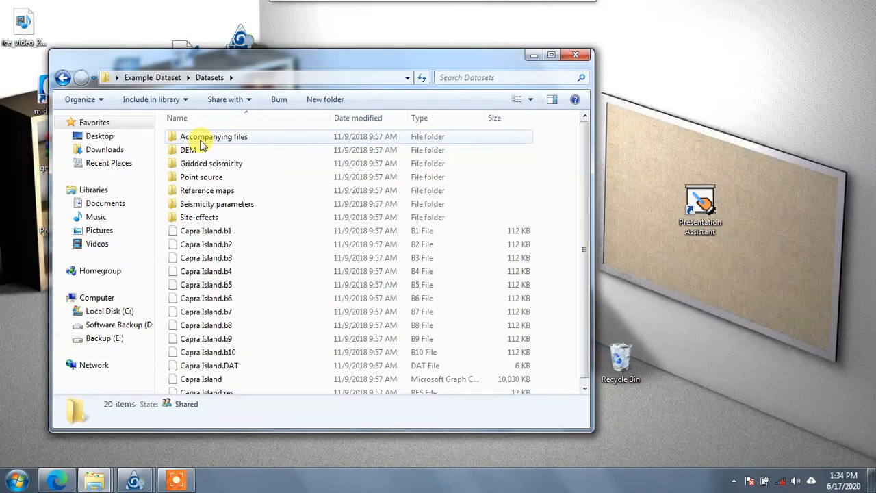
double_click(234, 138)
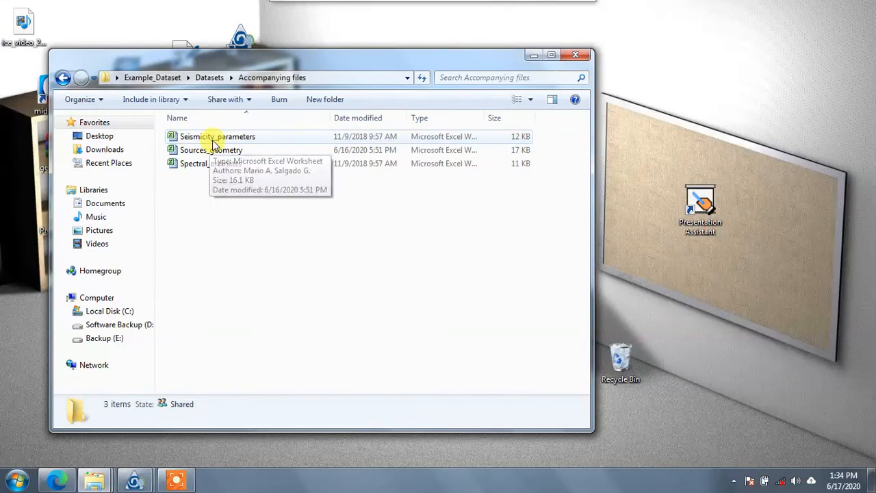
click(213, 140)
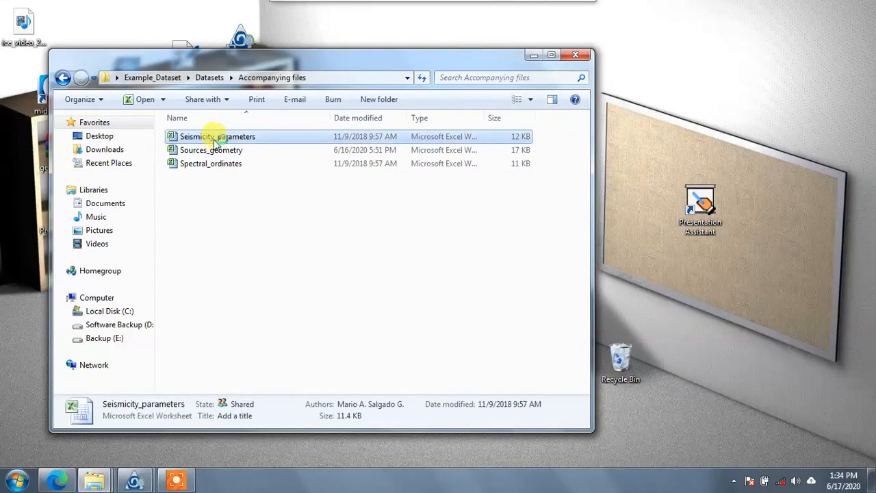
double_click(216, 139)
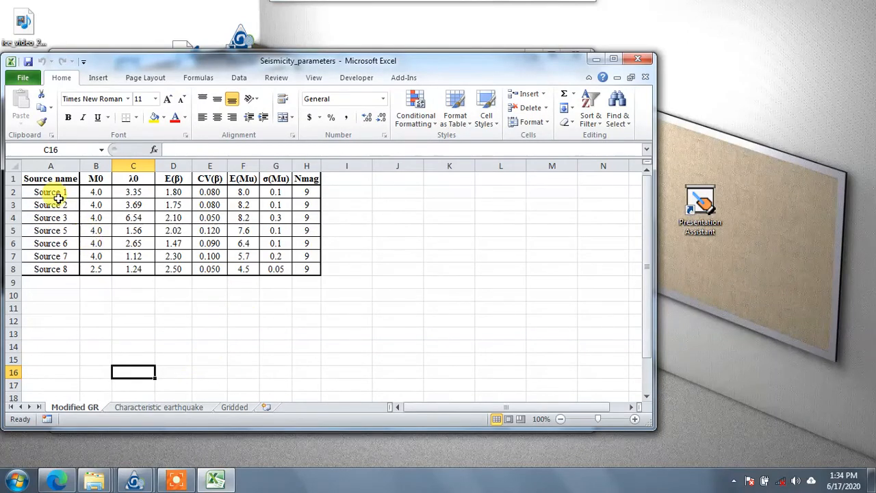
Examine the source names, M0, λ0 and E(β) columns in the Modified GR sheet, focusing on Source 1
drag(58, 193, 44, 272)
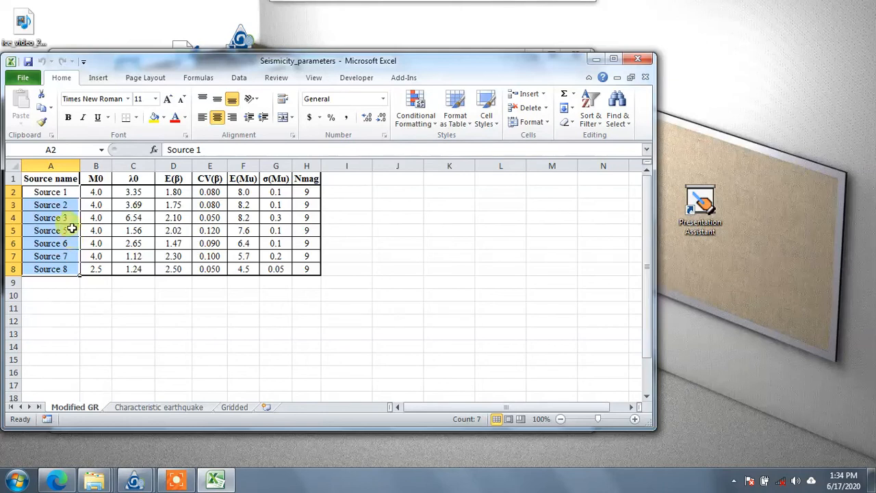
click(57, 192)
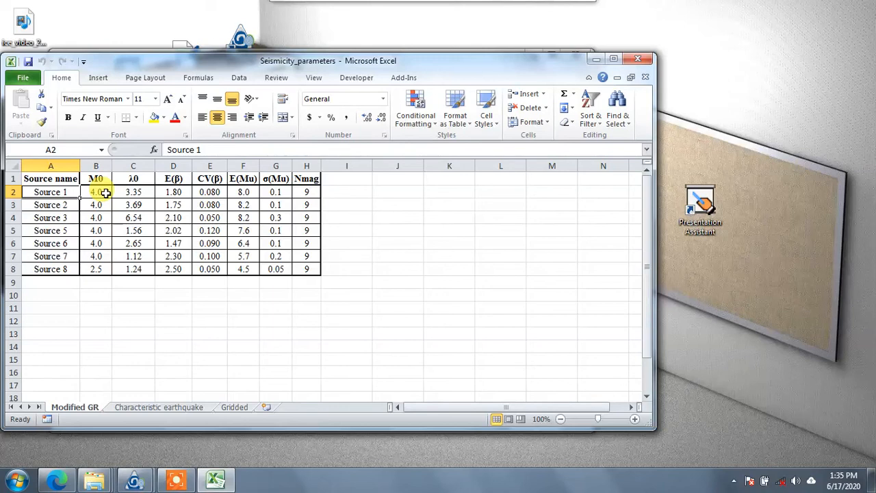
click(136, 192)
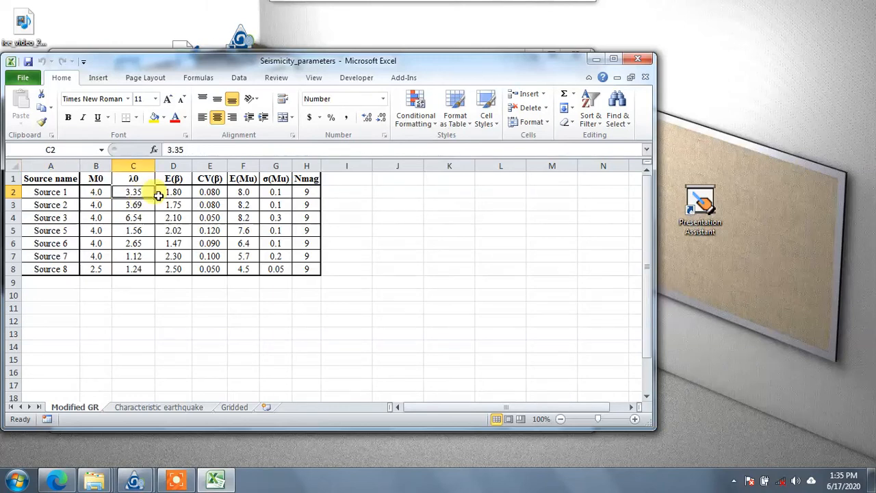
click(175, 178)
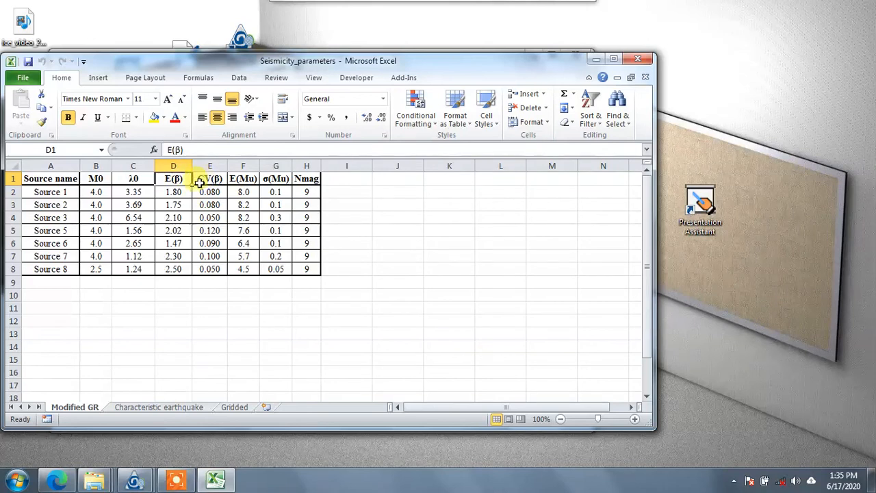
click(150, 192)
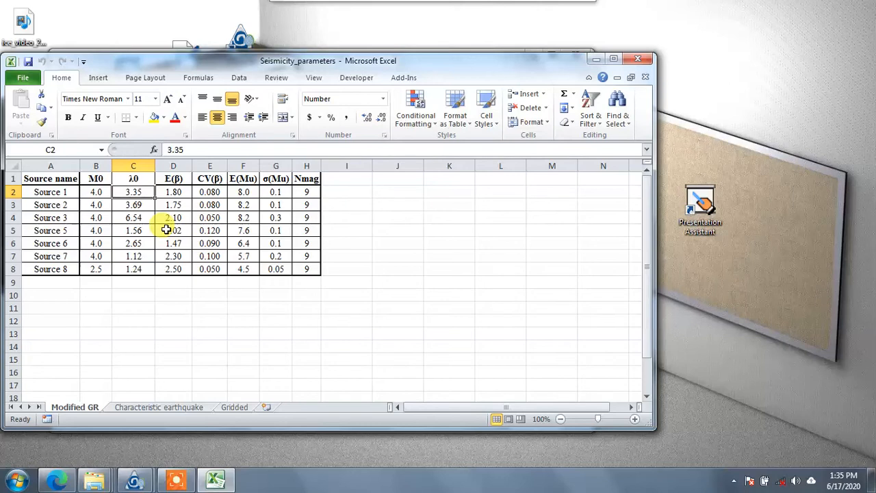
click(158, 309)
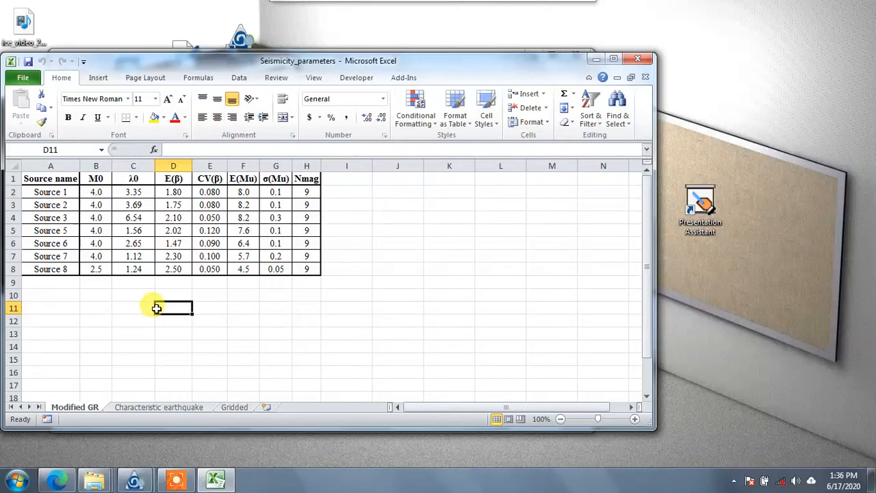
click(136, 193)
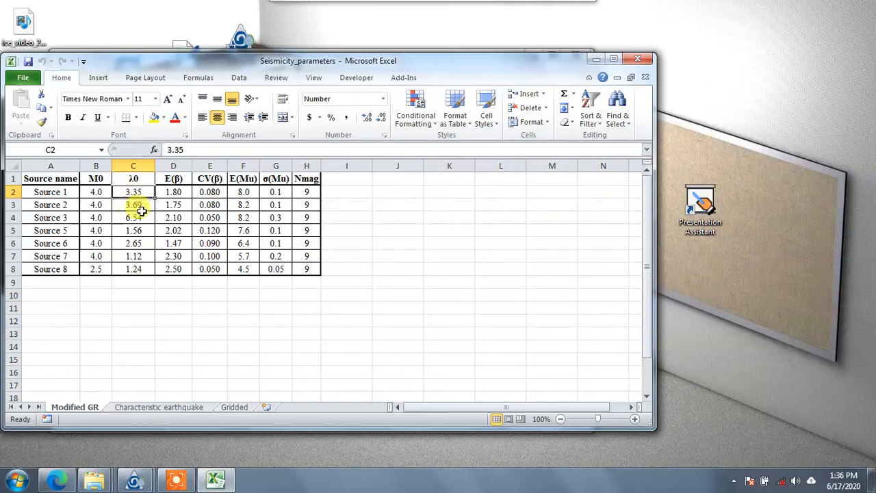
click(137, 213)
click(134, 192)
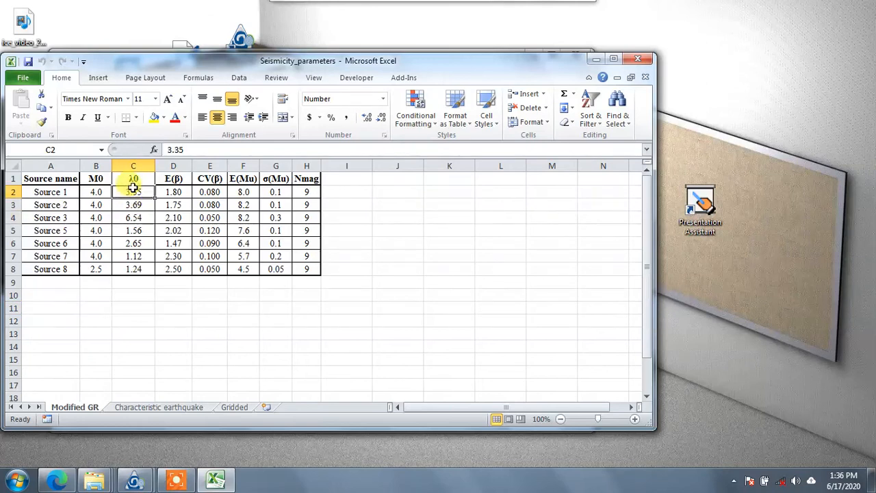
Examine the E(β), CV(β), E(Mu), σ(Mu) and Nmag parameters of Source 1 in the Modified GR sheet
click(174, 193)
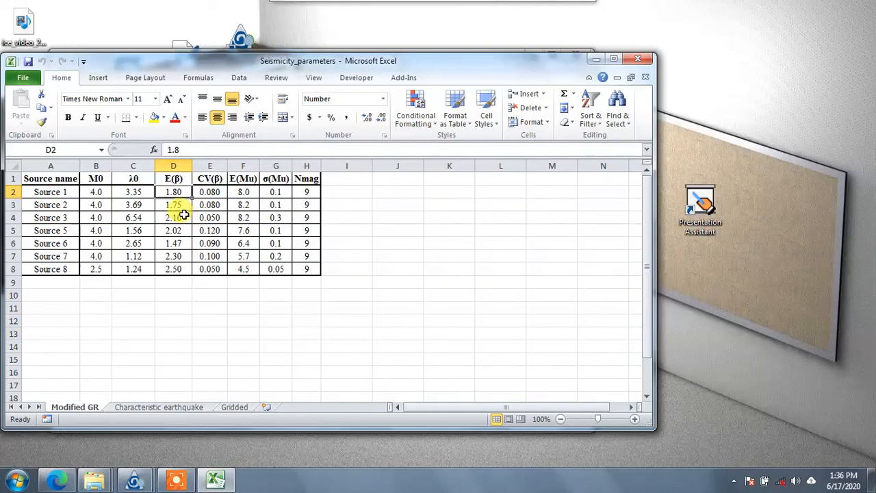
click(209, 195)
click(53, 191)
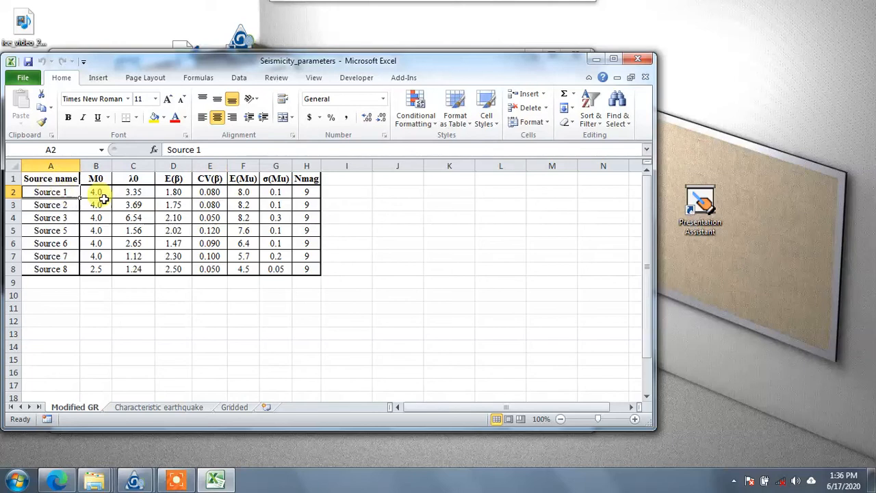
click(219, 192)
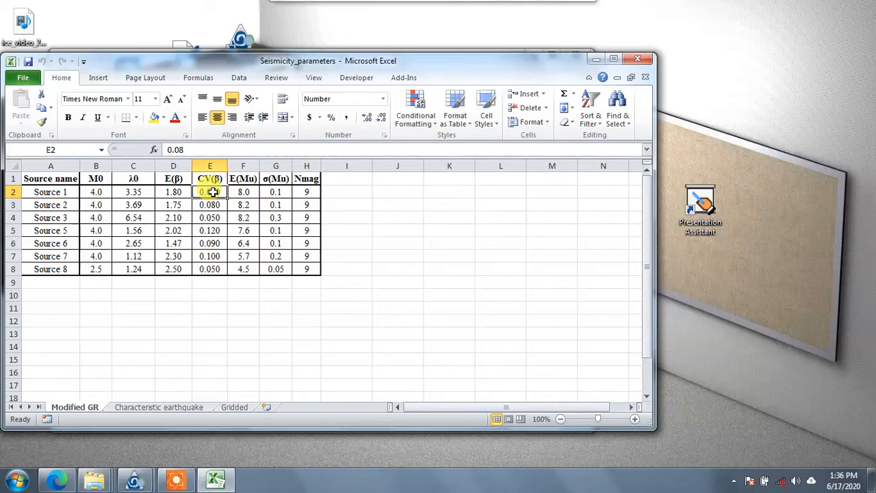
click(182, 193)
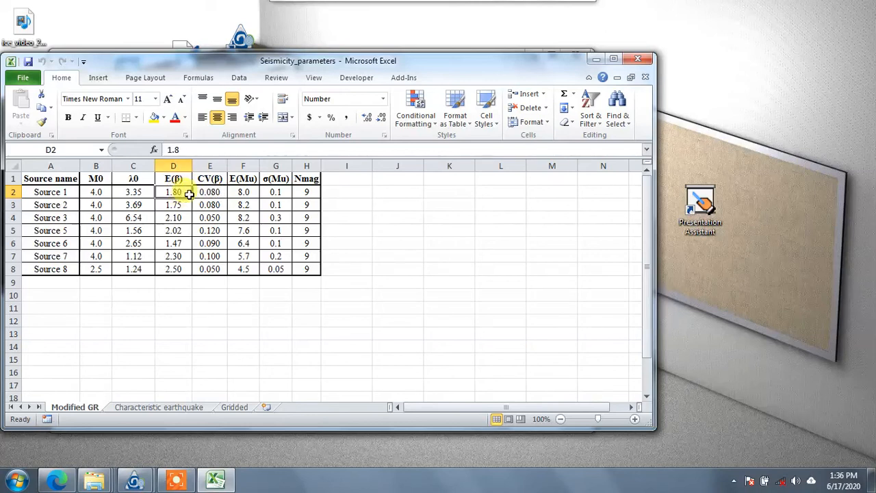
click(211, 193)
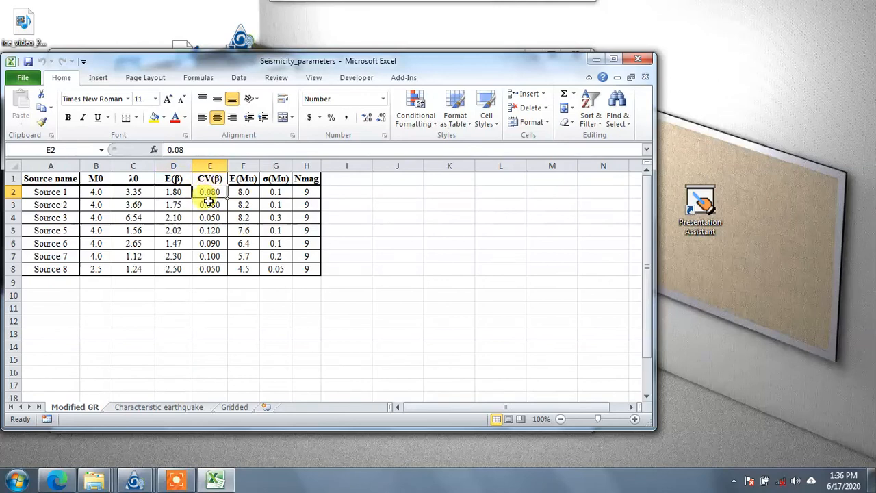
click(243, 192)
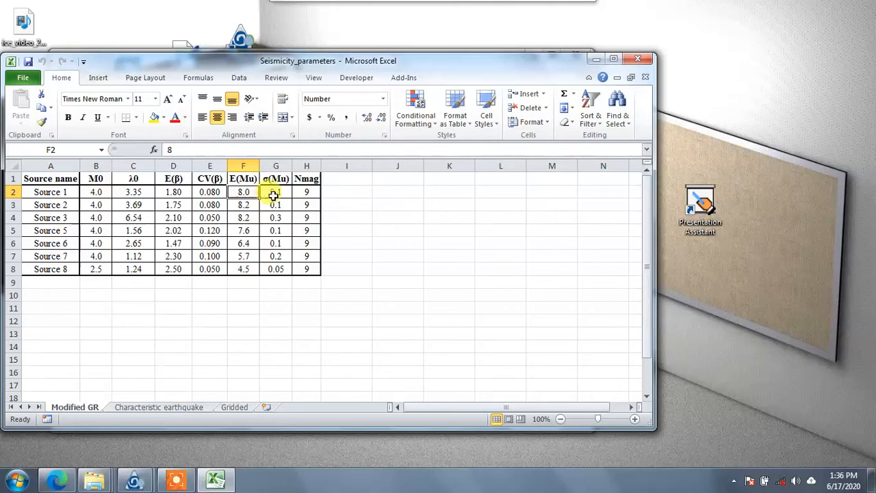
click(274, 194)
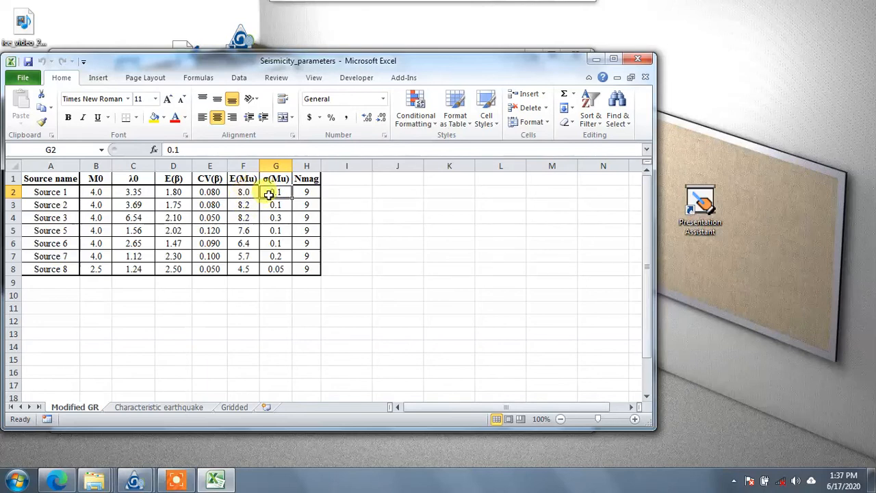
click(303, 194)
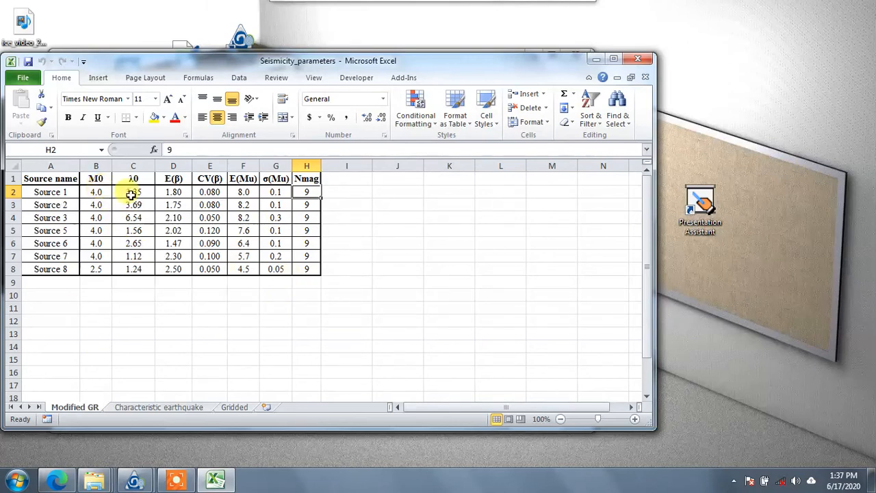
Review the parameter tables in the Characteristic earthquake and Gridded sheets, and return to the full Modified GR table
click(165, 407)
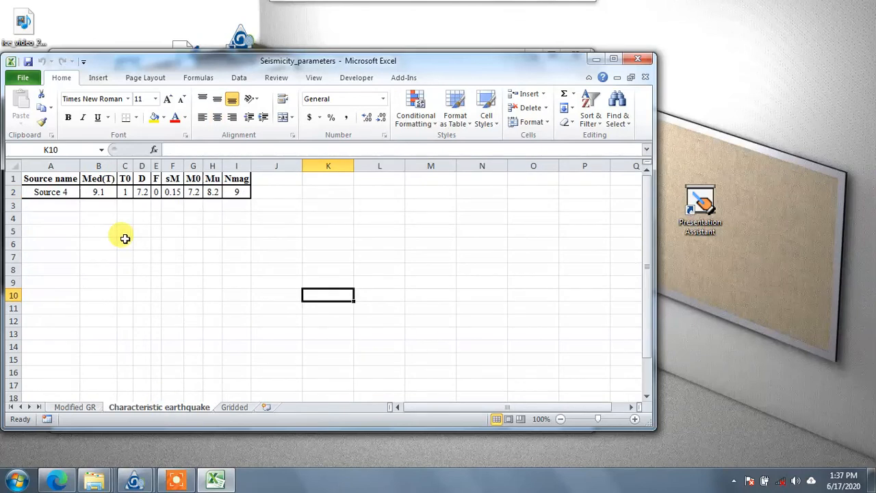
drag(99, 192, 239, 192)
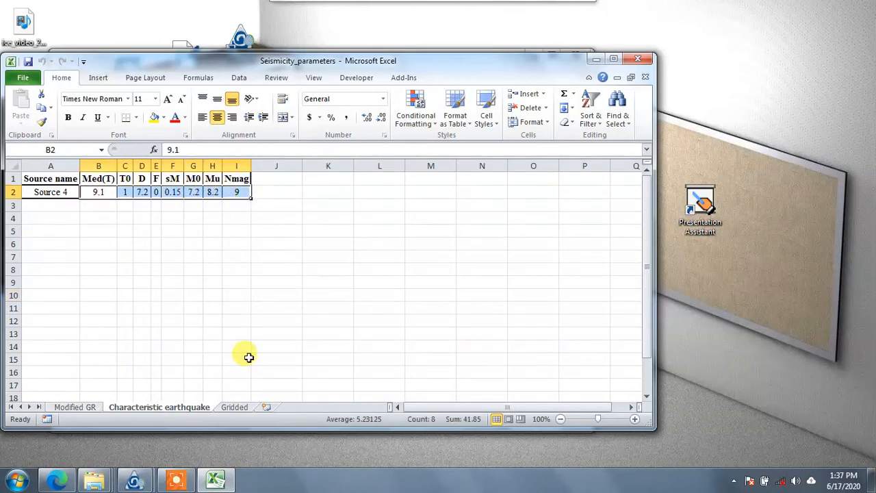
click(235, 406)
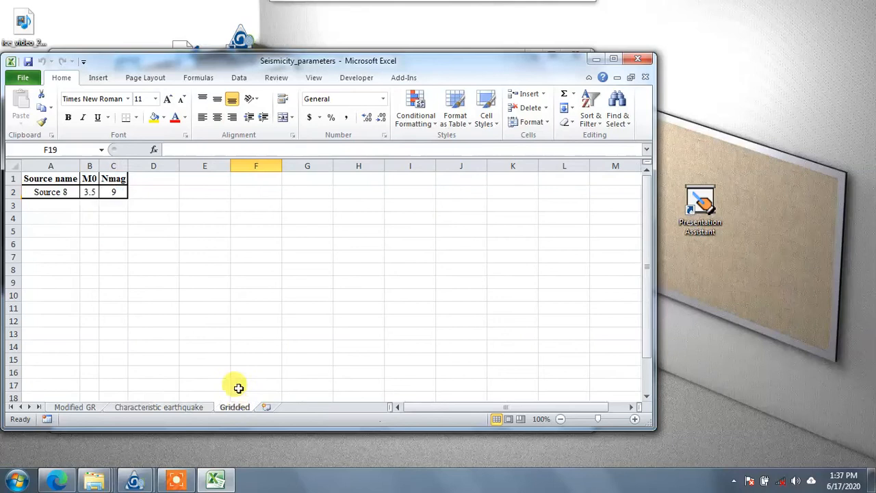
click(150, 408)
click(139, 242)
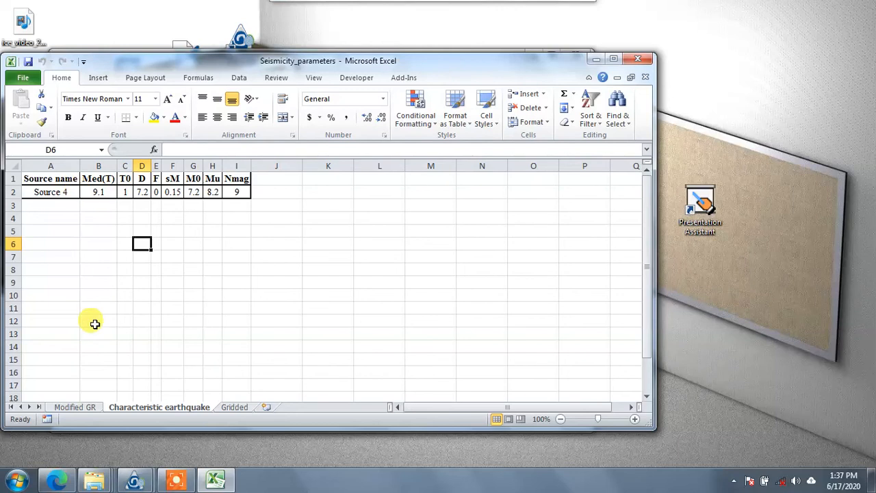
click(86, 406)
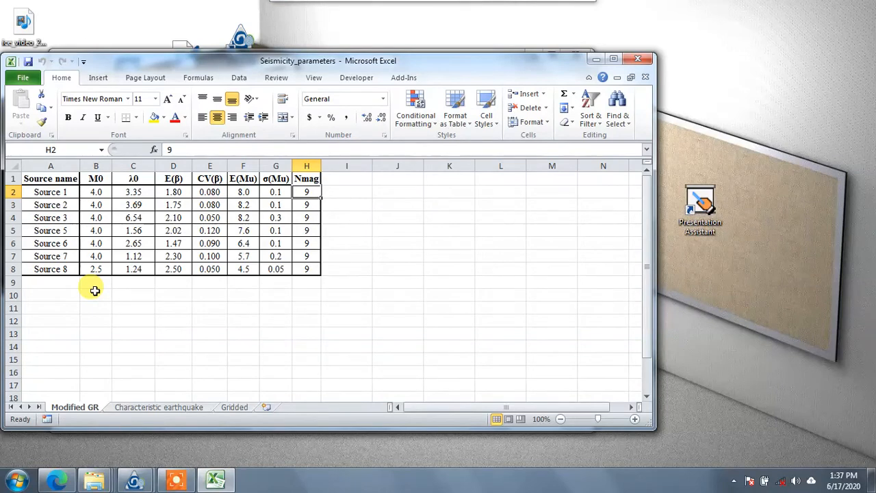
drag(61, 180, 303, 282)
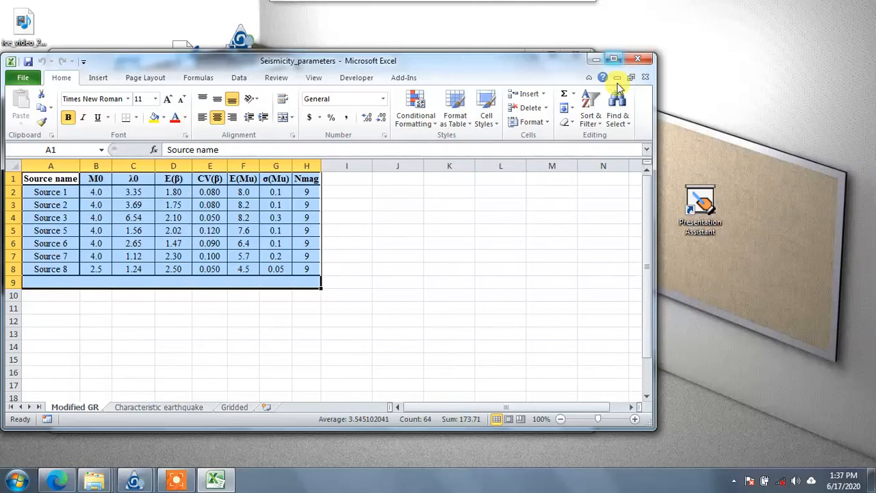
Close the Seismicity_parameters workbook and open Sources_geometry from the Accompanying files folder
click(644, 77)
click(596, 59)
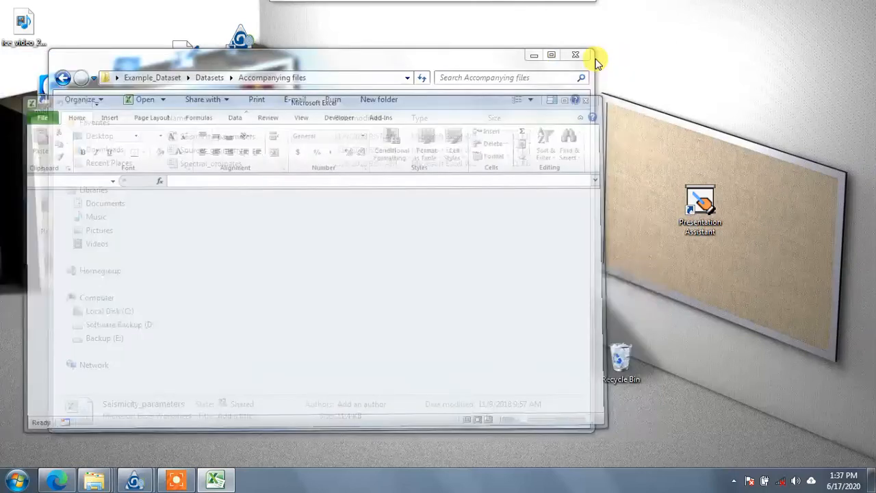
click(270, 151)
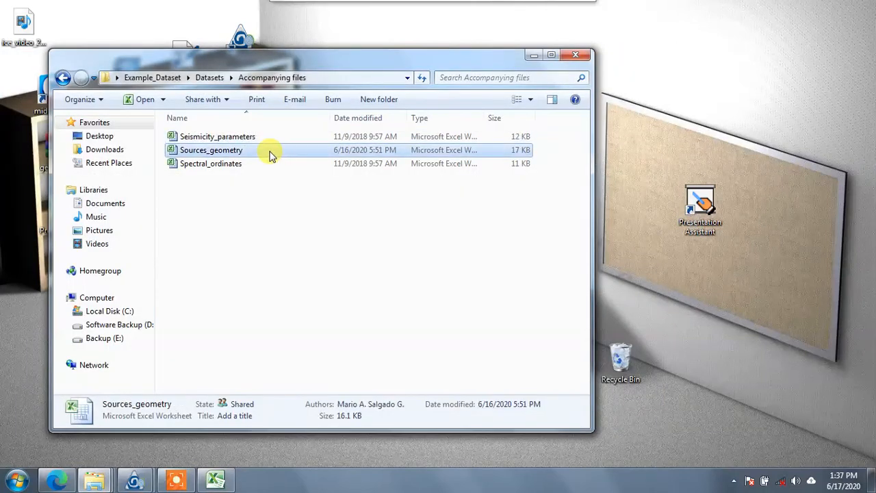
double_click(270, 154)
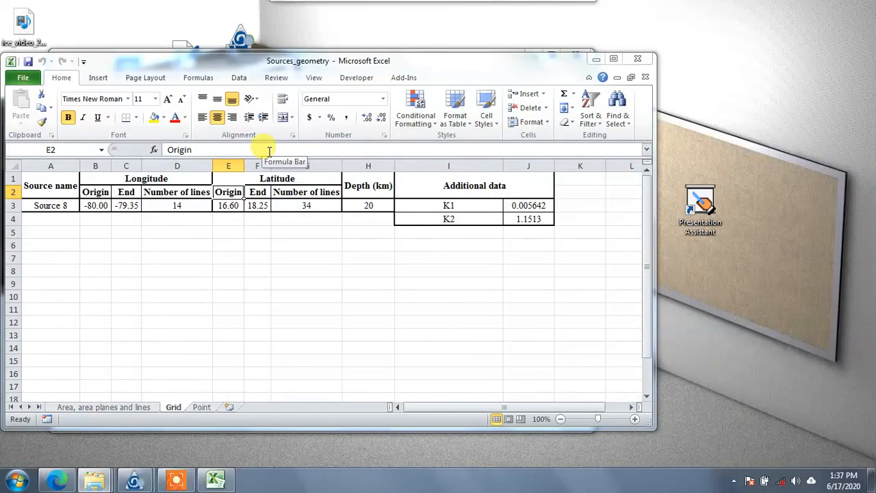
Examine Source 1's source type, thickness and slices in the Area, area planes and lines sheet
click(125, 406)
scroll(137, 370, up, 6)
scroll(137, 370, up, 20)
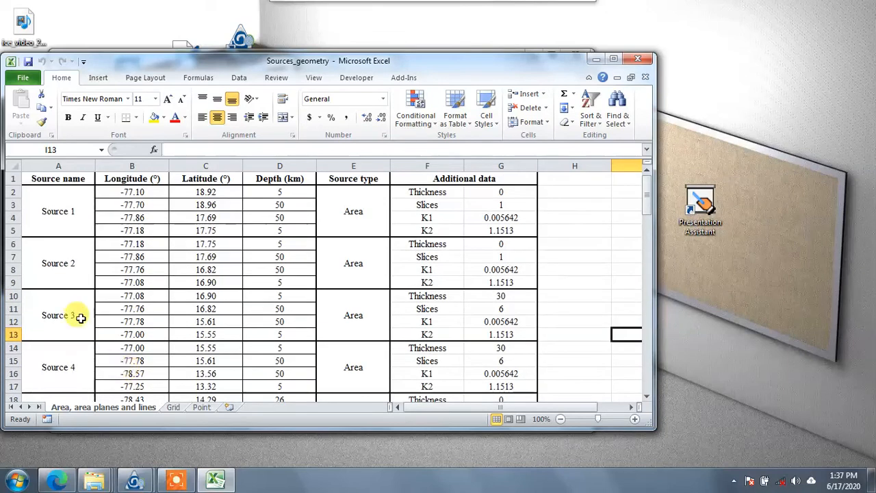
click(54, 227)
click(333, 212)
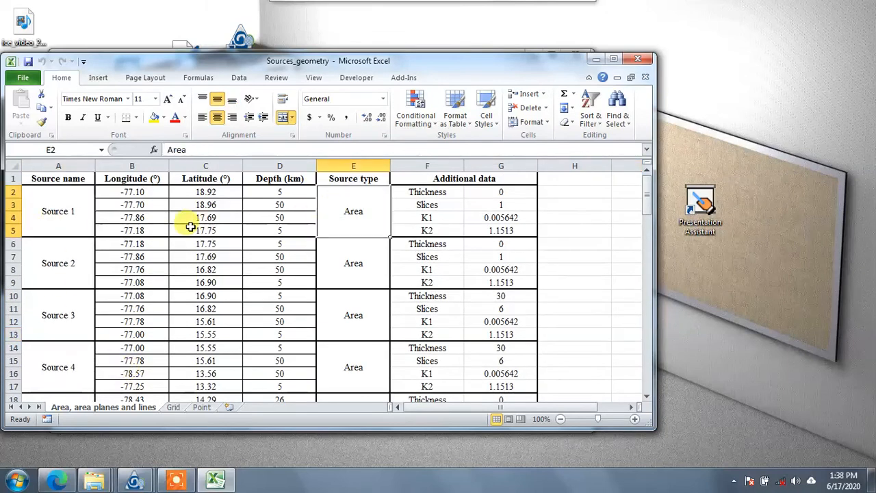
click(469, 205)
click(445, 194)
click(486, 195)
click(491, 203)
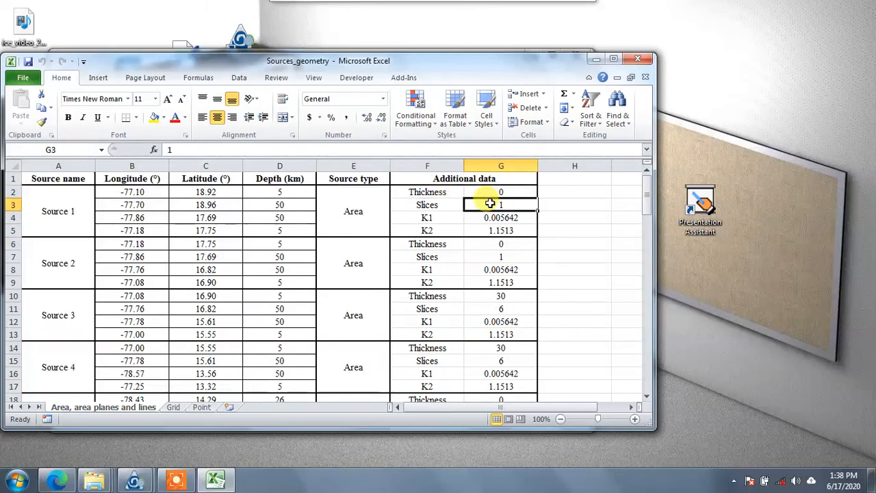
Sketch stacked slanted area slices freehand beside the workbook using Presentation Assistant, and remove the sketch with its drawing tools
mouse_move(338, 2)
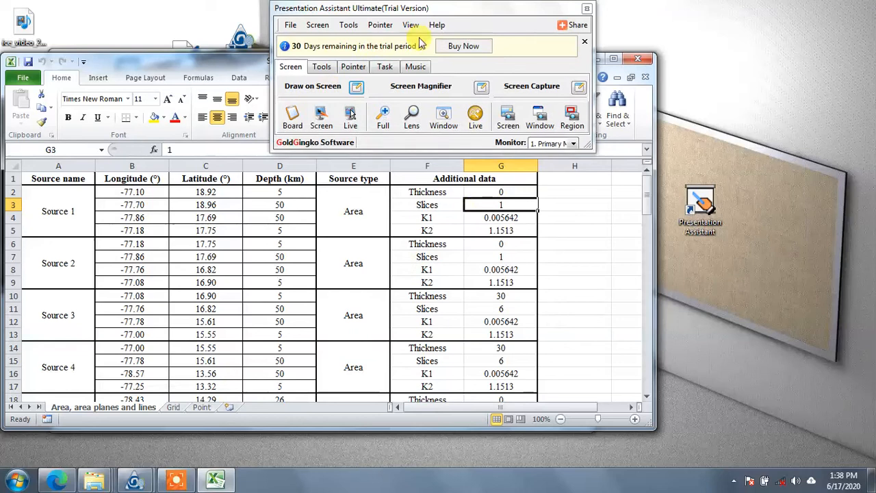
click(321, 116)
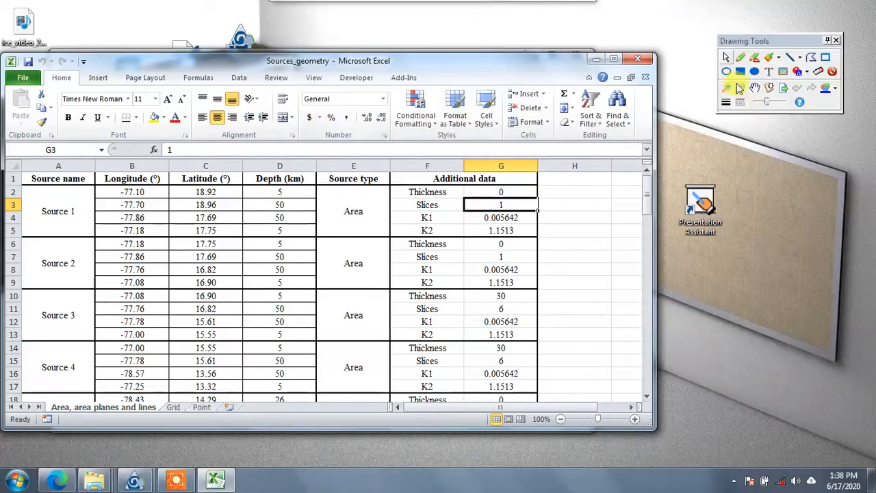
mouse_move(763, 172)
mouse_down()
mouse_move(744, 205)
mouse_move(774, 245)
mouse_move(852, 179)
mouse_move(742, 174)
mouse_up()
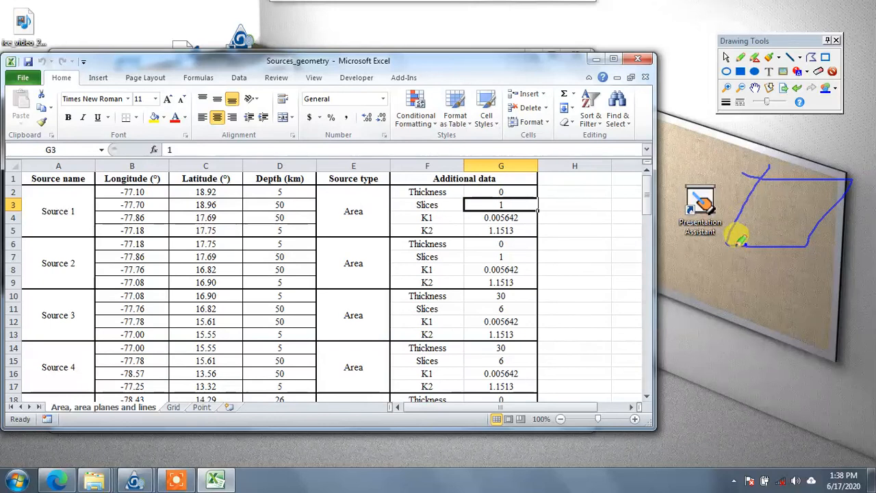
mouse_move(720, 269)
mouse_down()
mouse_move(821, 222)
mouse_move(836, 195)
mouse_up()
mouse_move(736, 268)
mouse_down()
mouse_move(722, 295)
mouse_move(848, 220)
mouse_move(712, 224)
mouse_move(736, 234)
mouse_move(712, 233)
mouse_move(714, 302)
mouse_up()
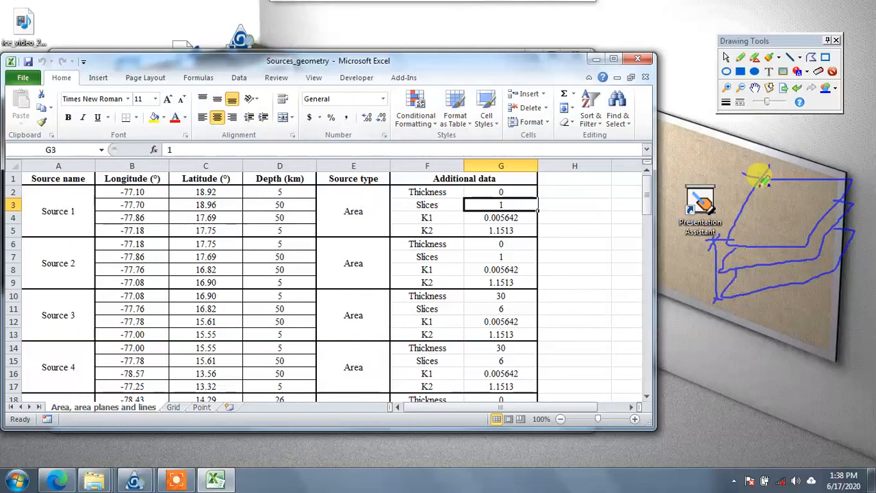
key(Escape)
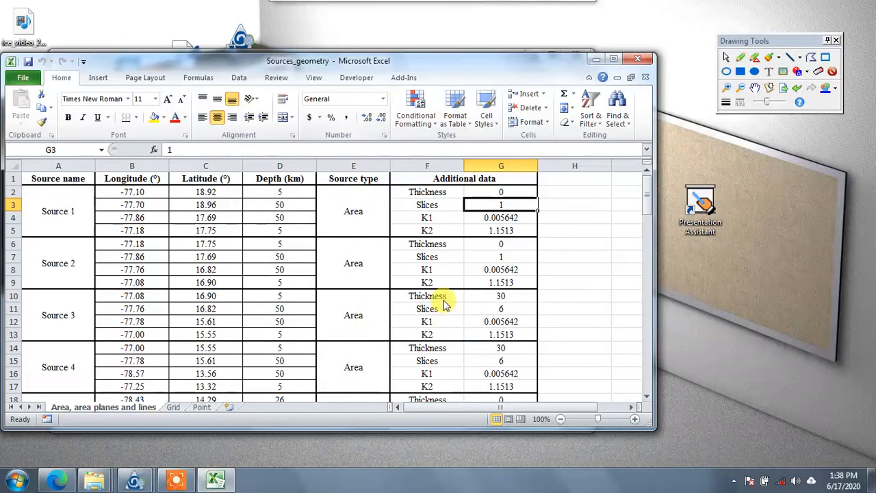
click(836, 41)
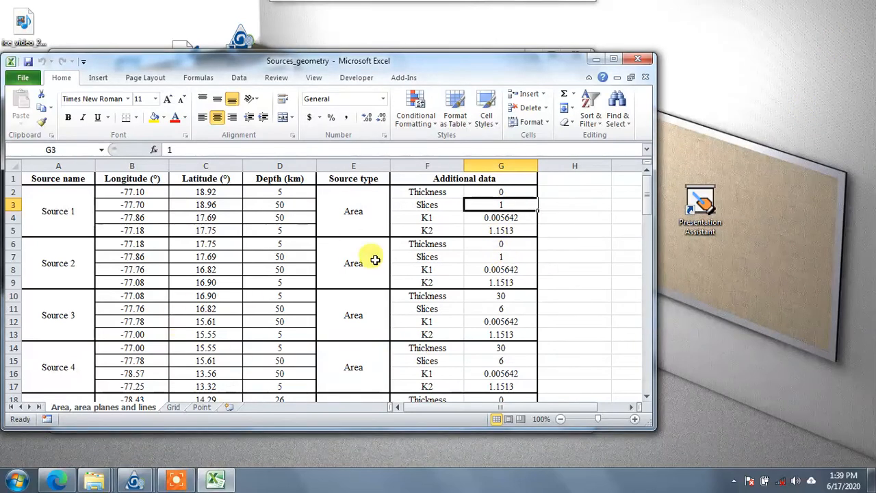
Examine the source types and additional data of Sources 4 to 7, comparing area, area plane and line geometries
scroll(377, 271, down, 1)
scroll(377, 272, down, 10)
click(358, 245)
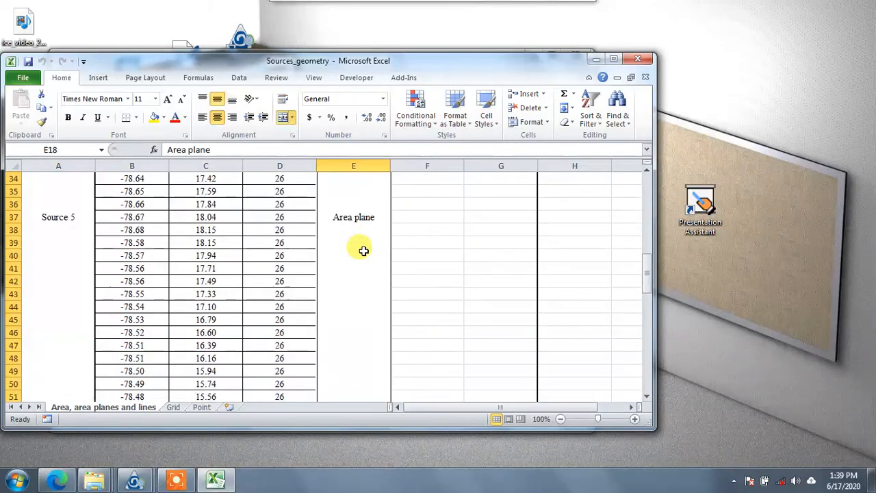
scroll(363, 240, up, 7)
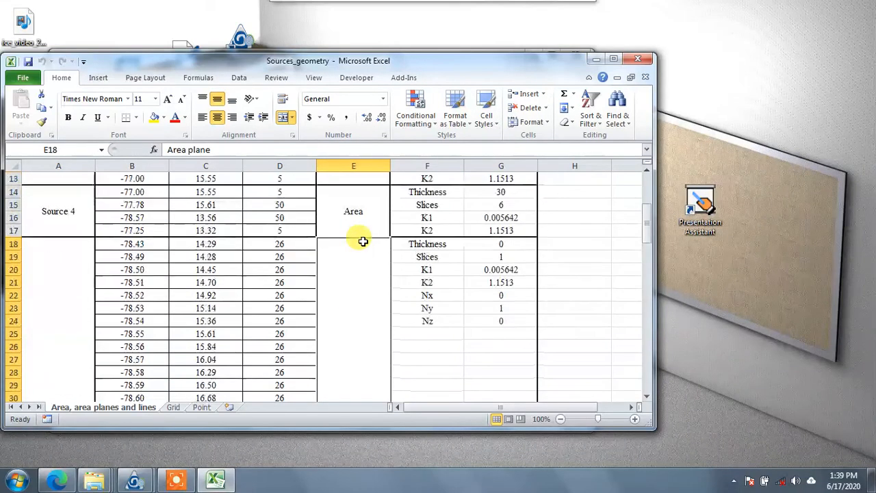
click(361, 224)
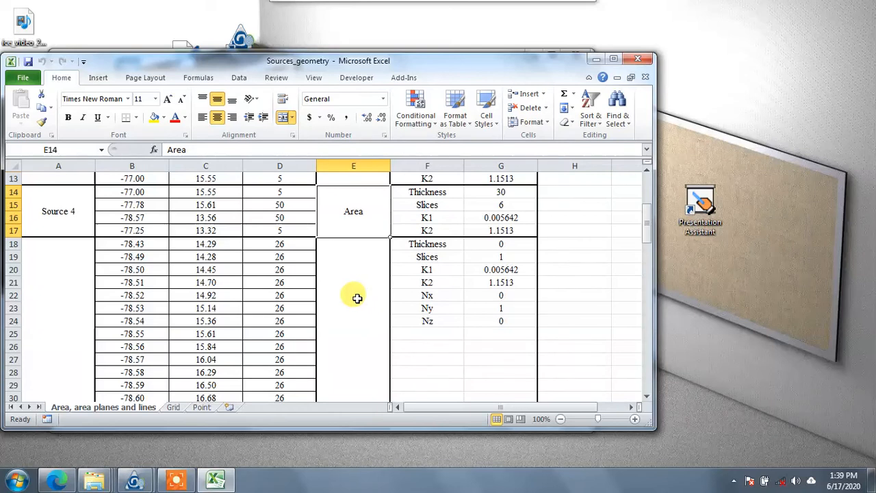
scroll(361, 298, down, 5)
click(357, 302)
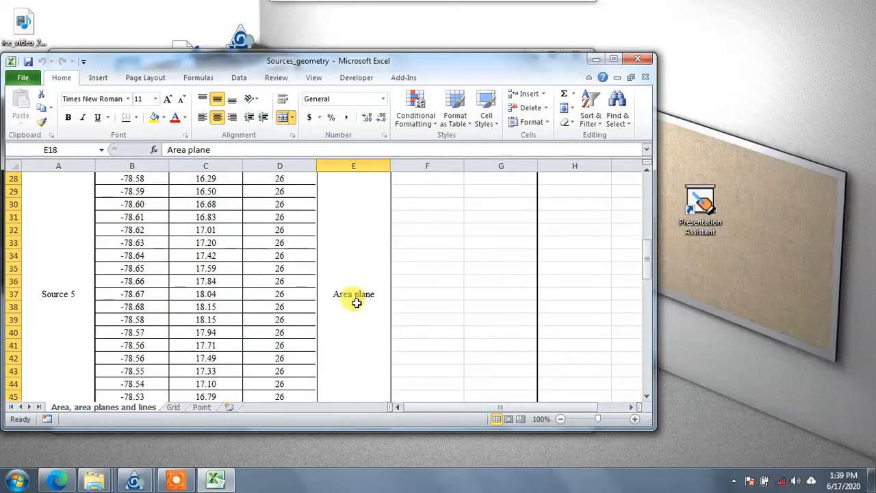
scroll(359, 305, down, 9)
scroll(359, 305, down, 9)
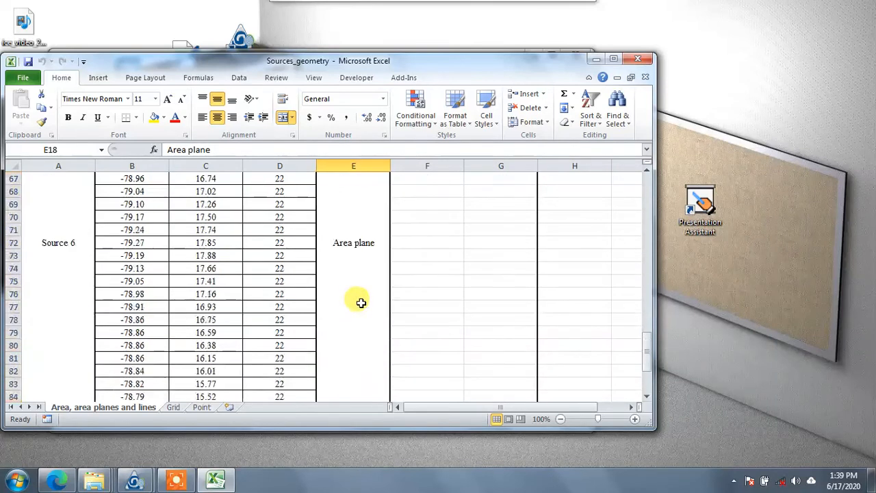
click(354, 279)
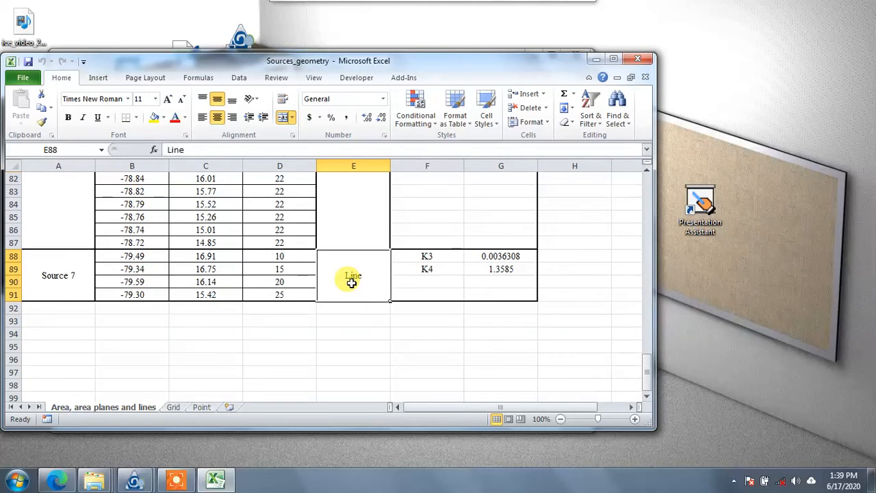
Review the Source 8 geometry in the Grid sheet and the Source 9 geometry in the Point sheet
click(174, 407)
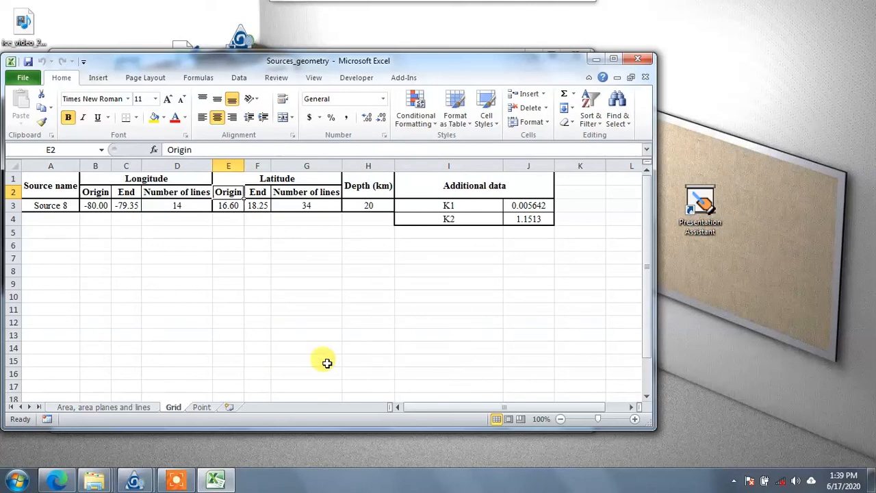
click(202, 407)
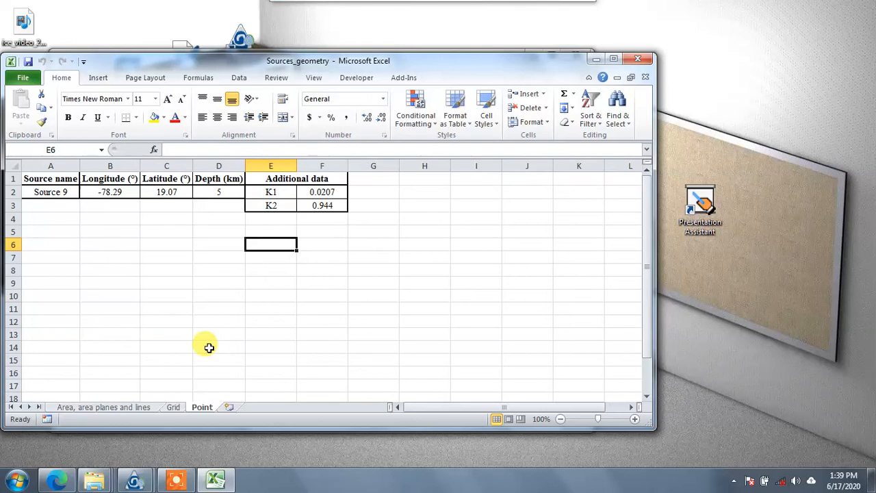
click(173, 406)
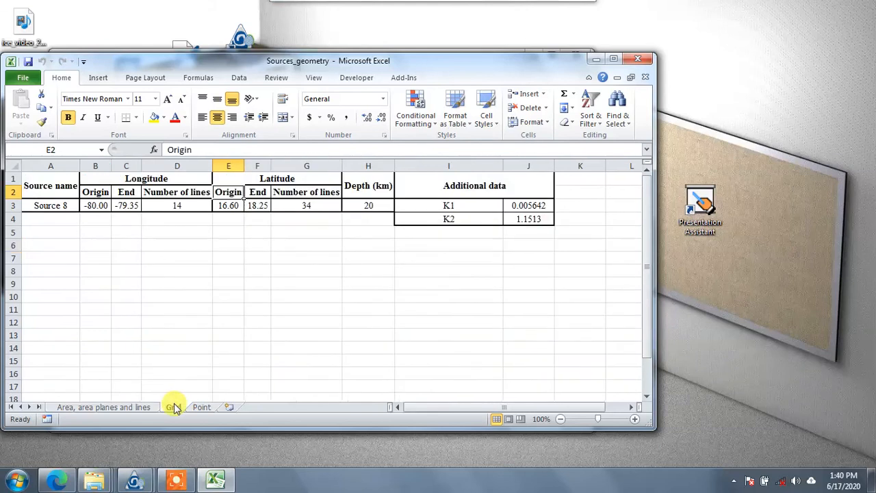
Return to the Area, area planes and lines sheet and examine its Longitude, Latitude and Depth columns
click(129, 409)
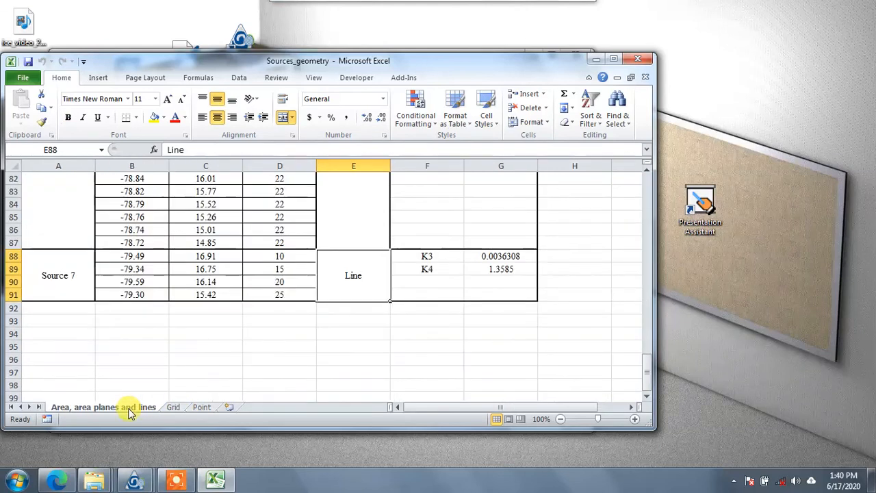
scroll(148, 371, up, 8)
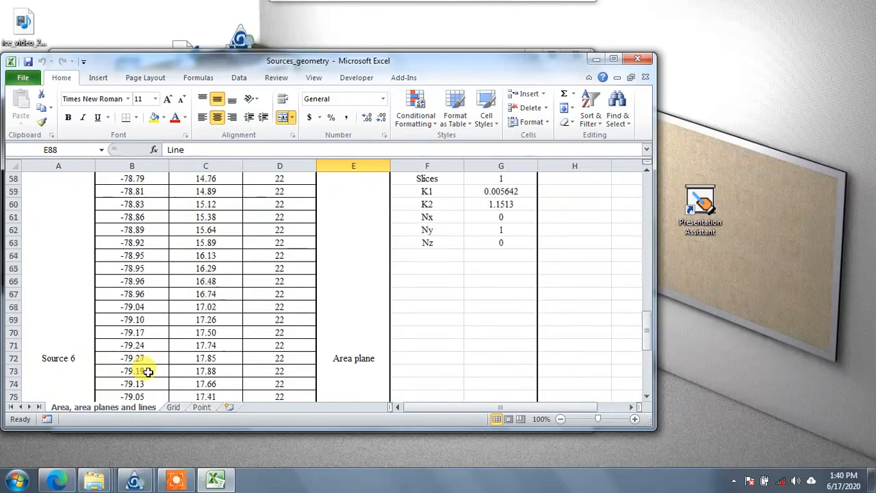
scroll(148, 371, up, 6)
scroll(148, 371, down, 3)
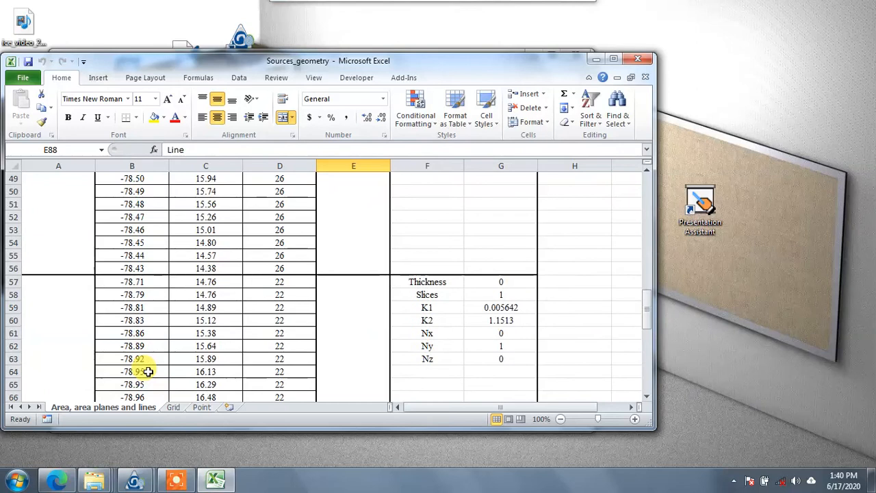
scroll(148, 371, up, 13)
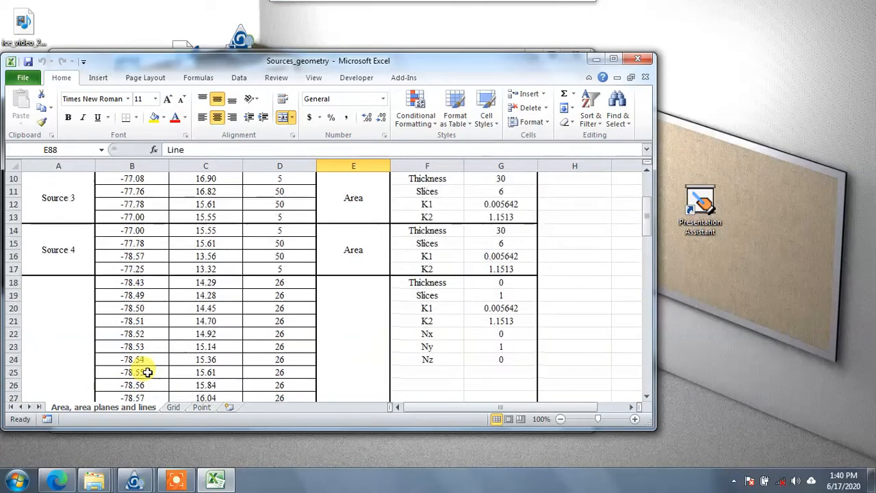
scroll(147, 371, up, 3)
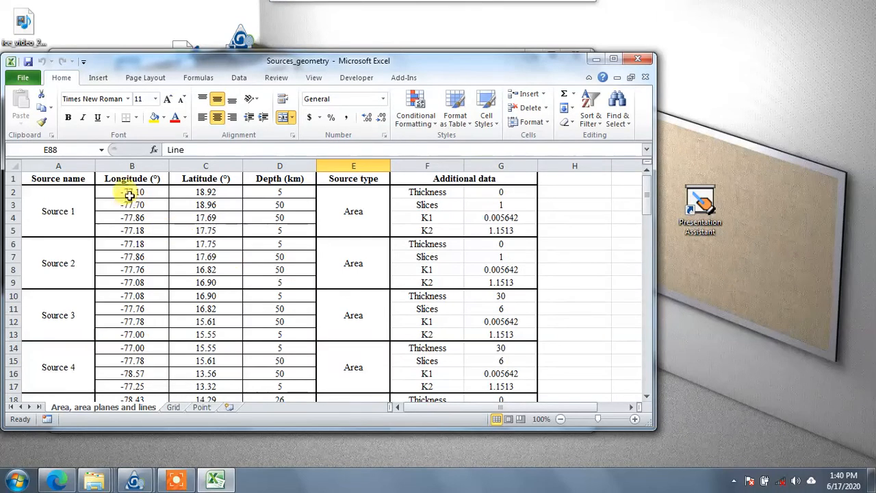
drag(126, 165, 254, 165)
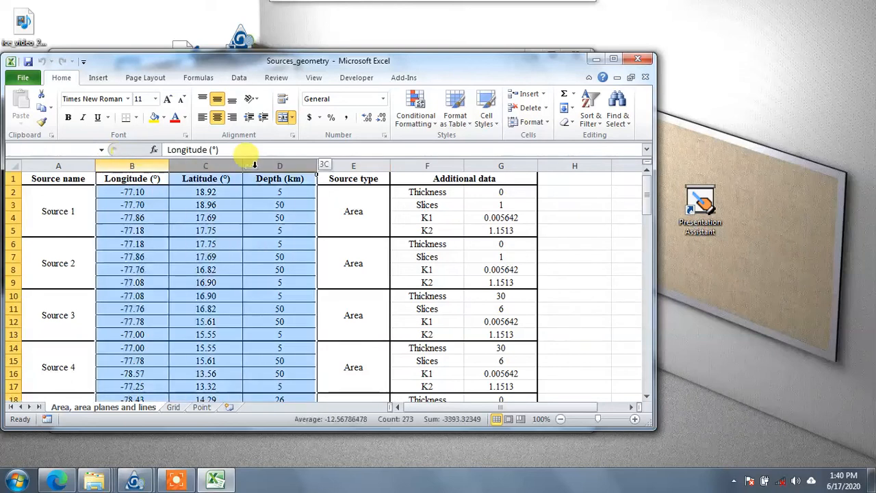
click(253, 165)
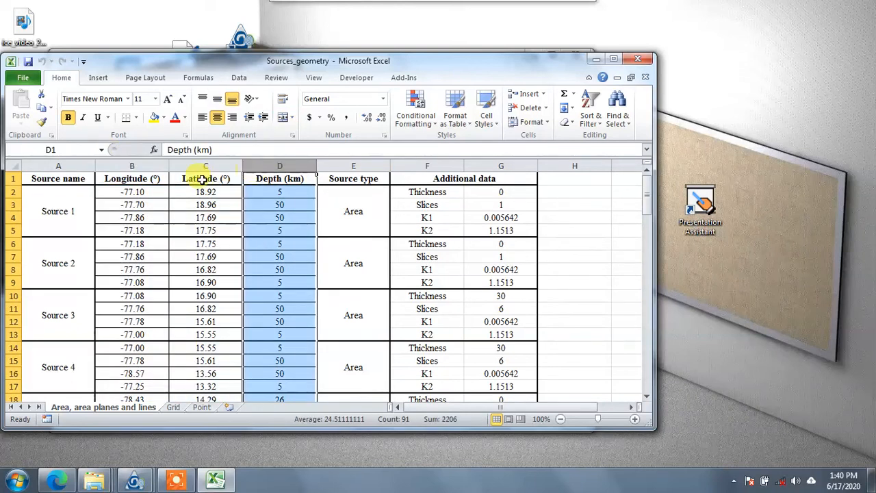
click(154, 166)
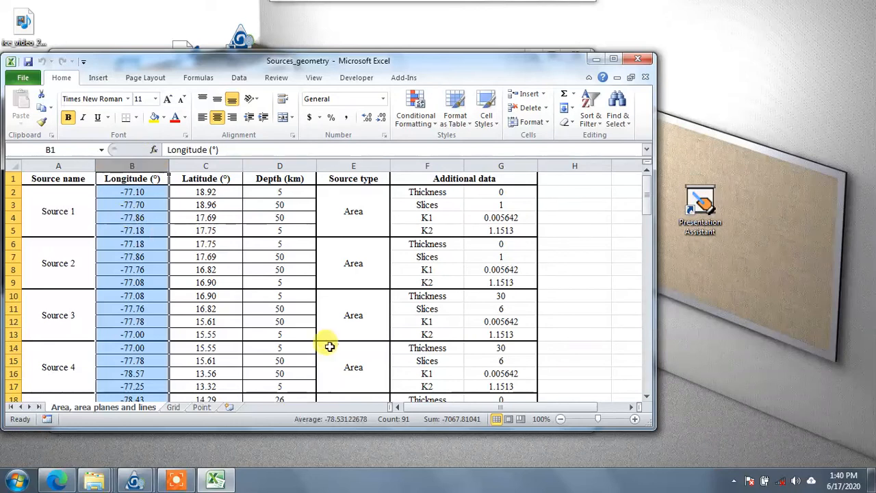
Open the Spectral_ordinates workbook from the Accompanying files folder and deselect its period table
click(599, 60)
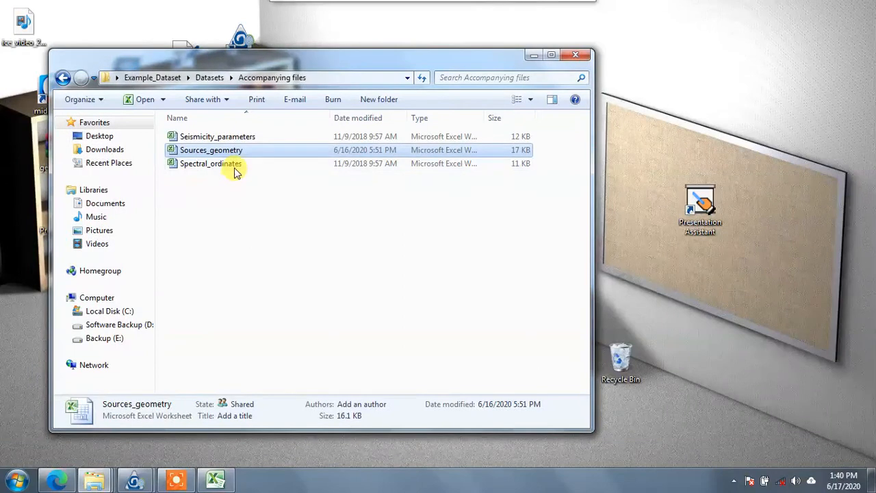
double_click(252, 168)
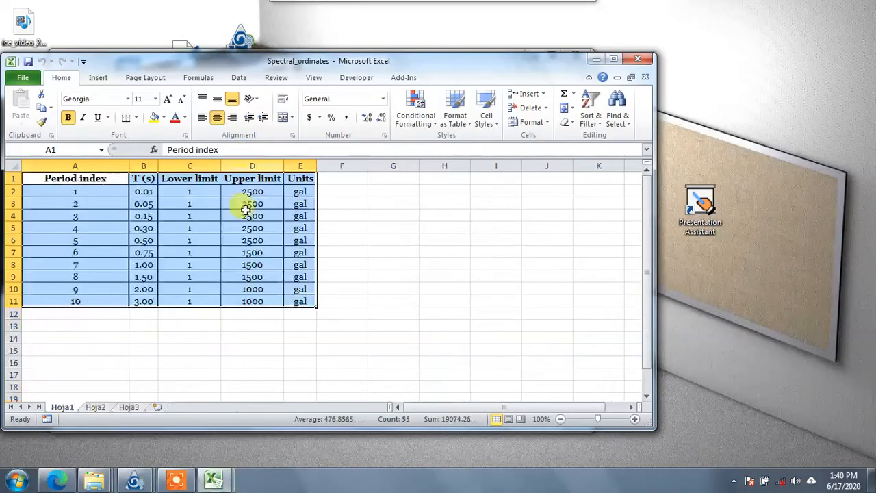
drag(364, 287, 375, 289)
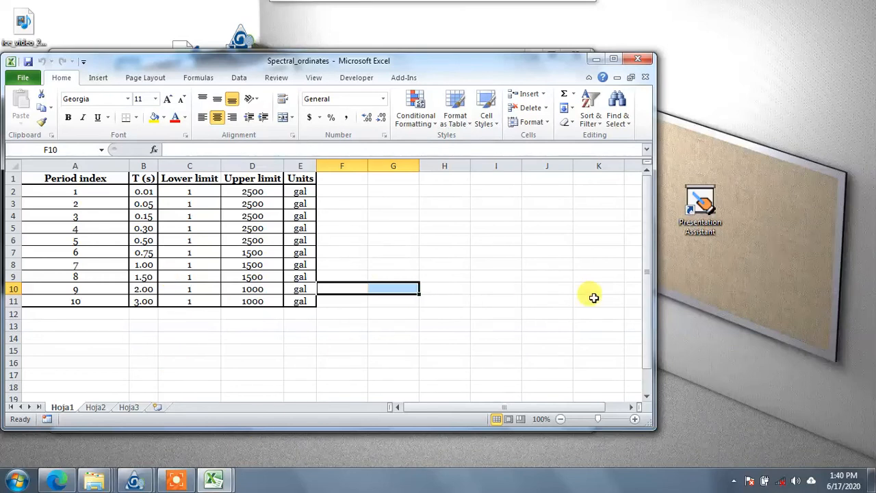
Sketch a response spectrum on axes beside the period table, marking several periods and circling its peak
mouse_move(375, 1)
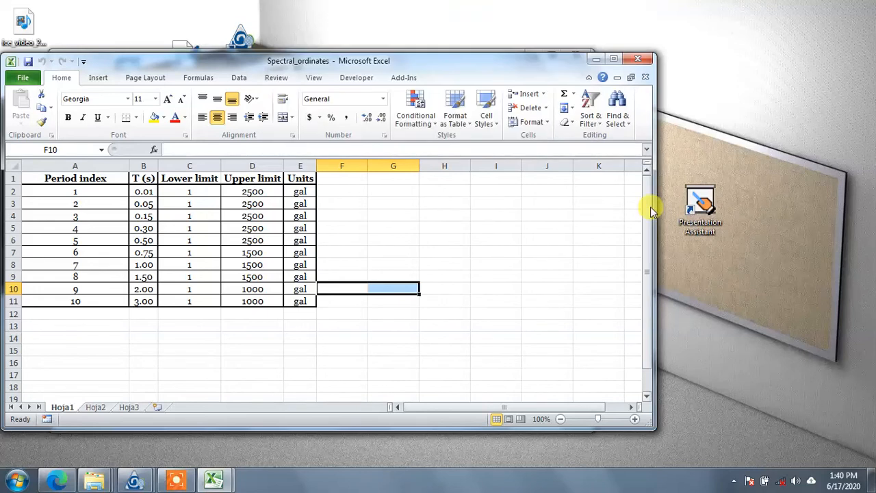
mouse_move(680, 267)
mouse_down()
mouse_move(676, 332)
mouse_move(831, 342)
mouse_up()
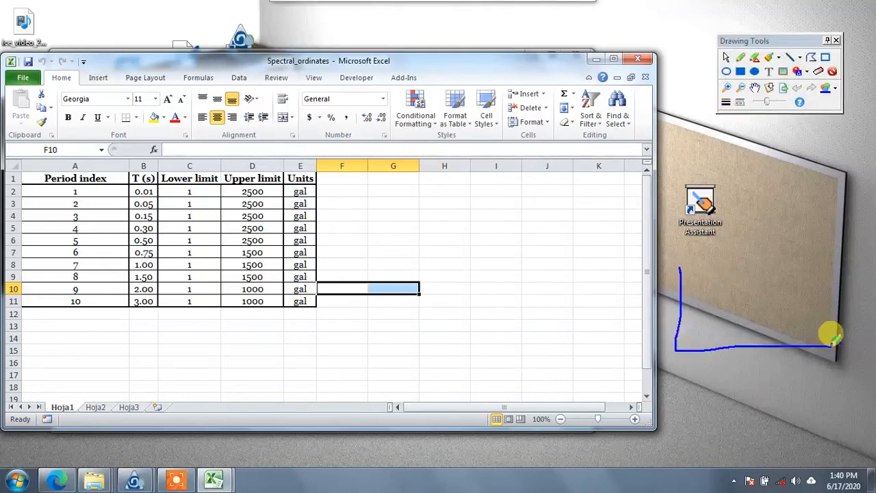
mouse_move(681, 306)
mouse_down()
mouse_move(711, 281)
mouse_move(750, 278)
mouse_move(811, 321)
mouse_up()
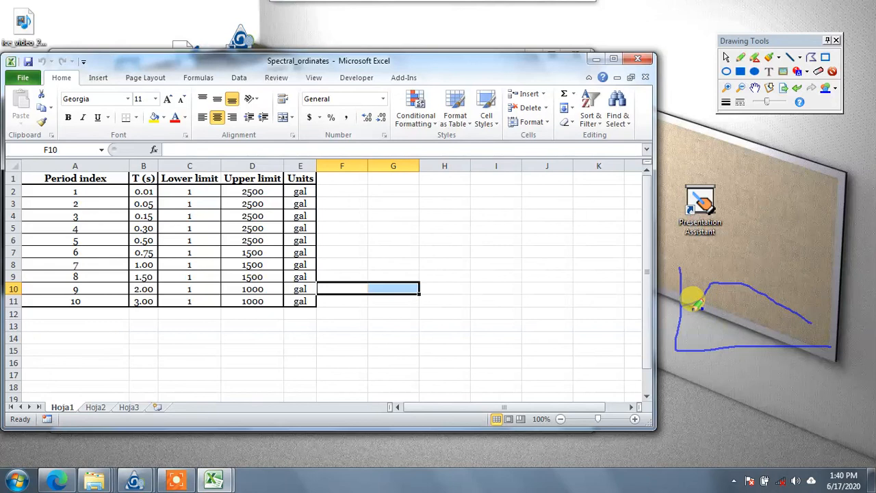
drag(690, 305, 682, 349)
drag(701, 302, 709, 342)
drag(724, 287, 739, 352)
drag(709, 278, 698, 265)
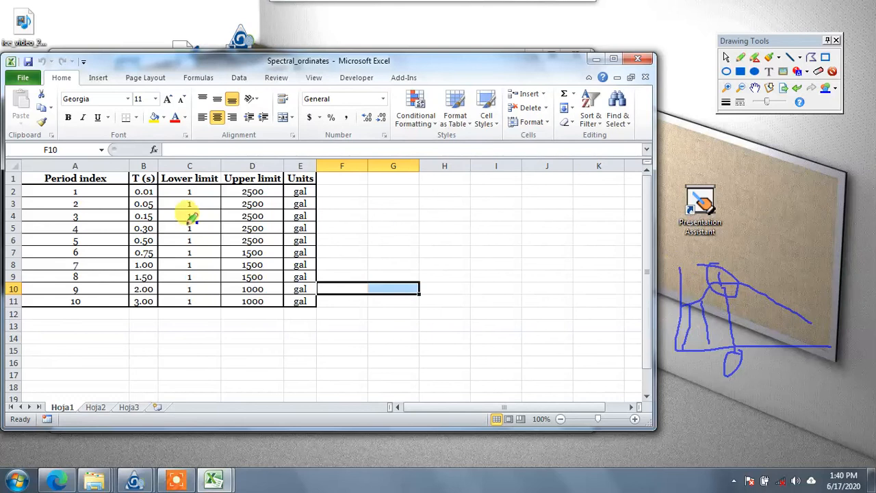
Clear all the sketched annotations from the screen and close the drawing tools
key(ctrl+a)
key(Delete)
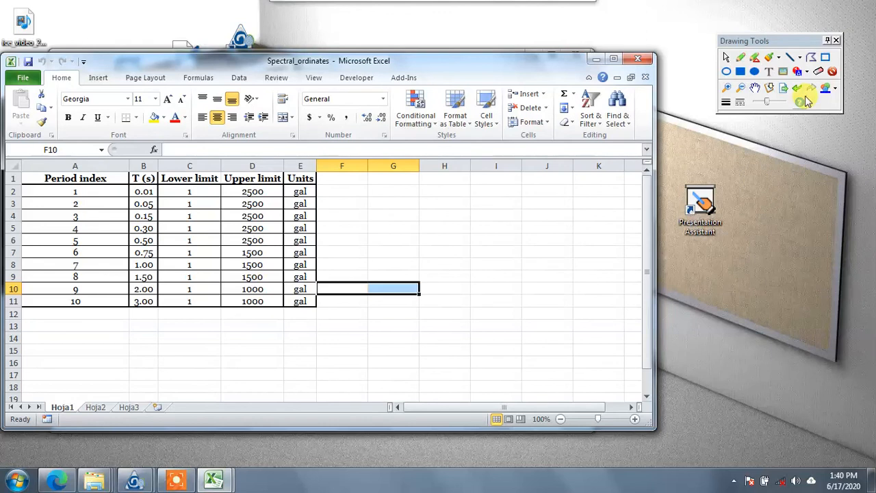
click(836, 41)
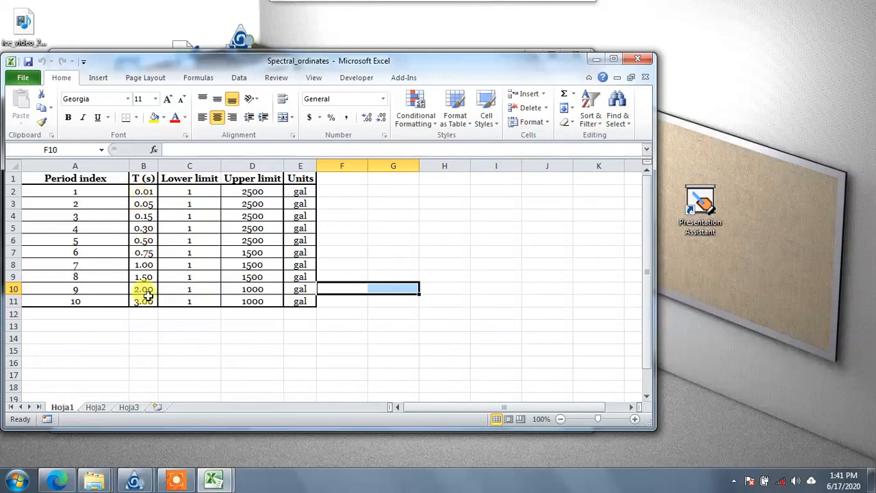
Examine the periods and the lower and upper limits in the spectral ordinates table, and minimize the workbook
click(205, 191)
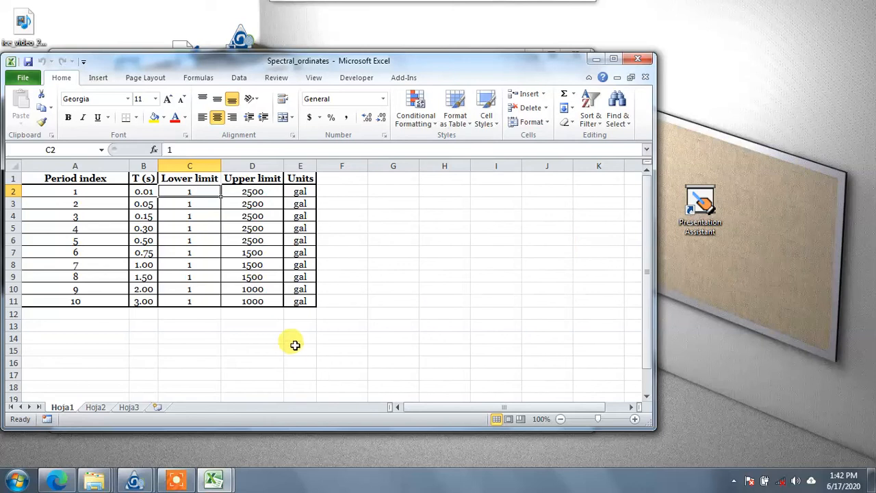
click(400, 227)
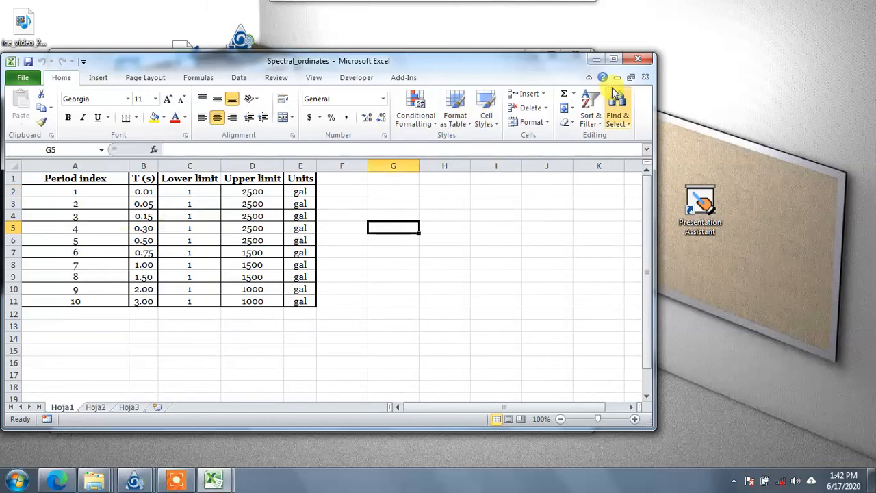
click(596, 59)
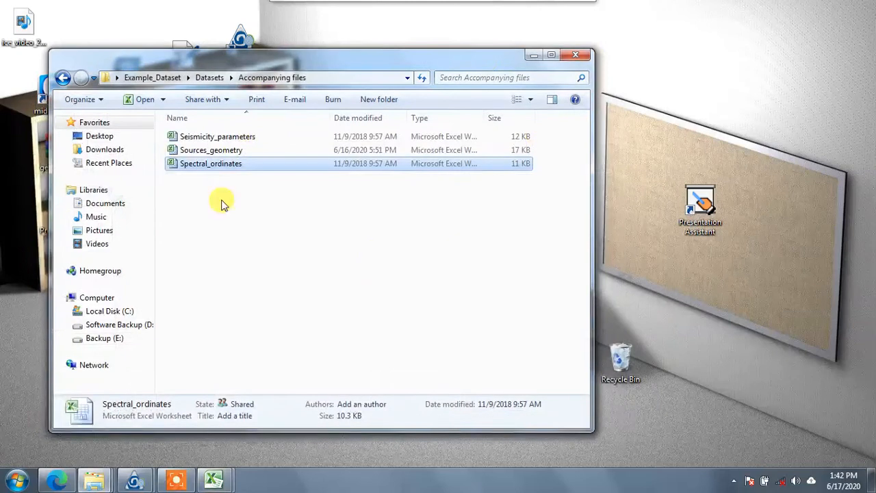
Inspect the Island_Contour shape file in the Reference maps folder of Datasets, and close the folder window
click(63, 78)
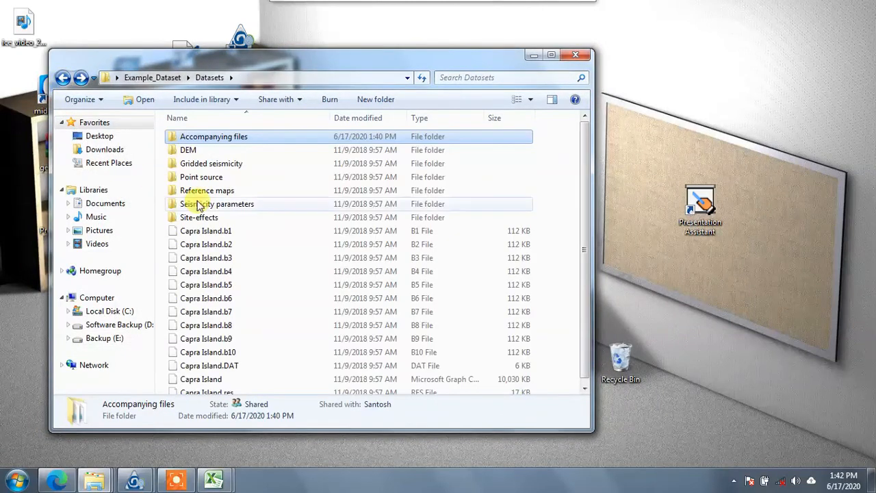
double_click(239, 191)
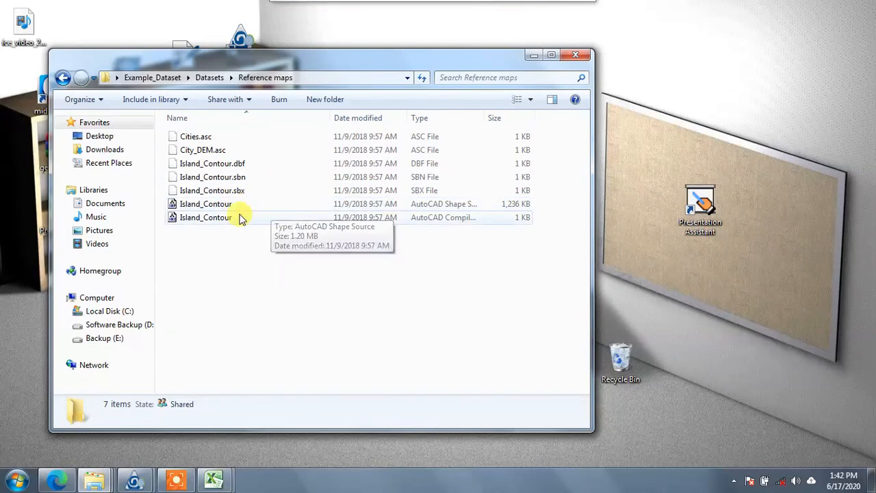
click(205, 204)
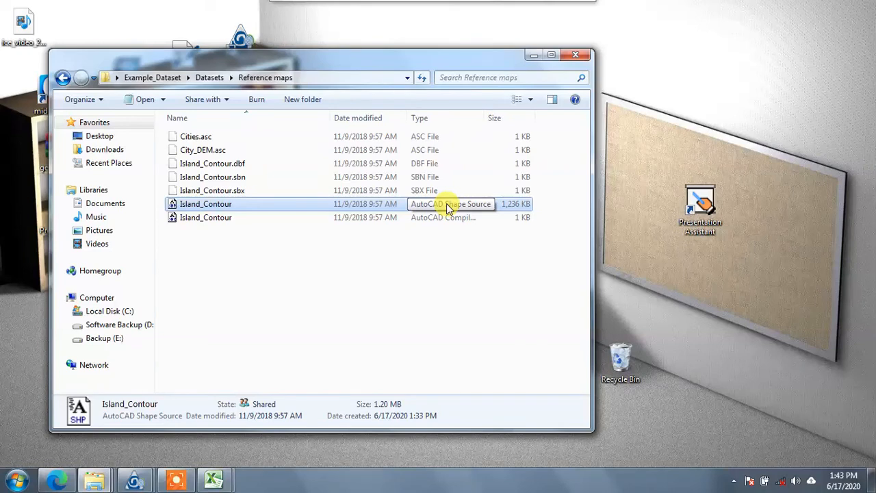
mouse_move(553, 19)
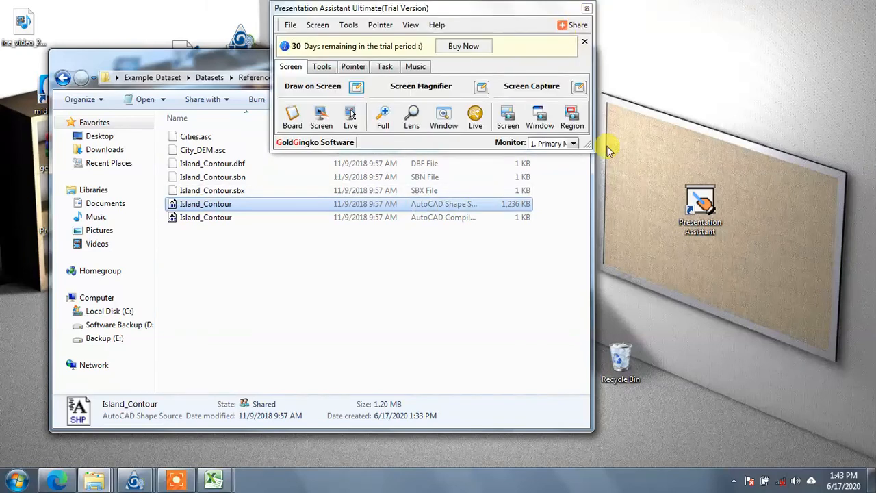
click(575, 60)
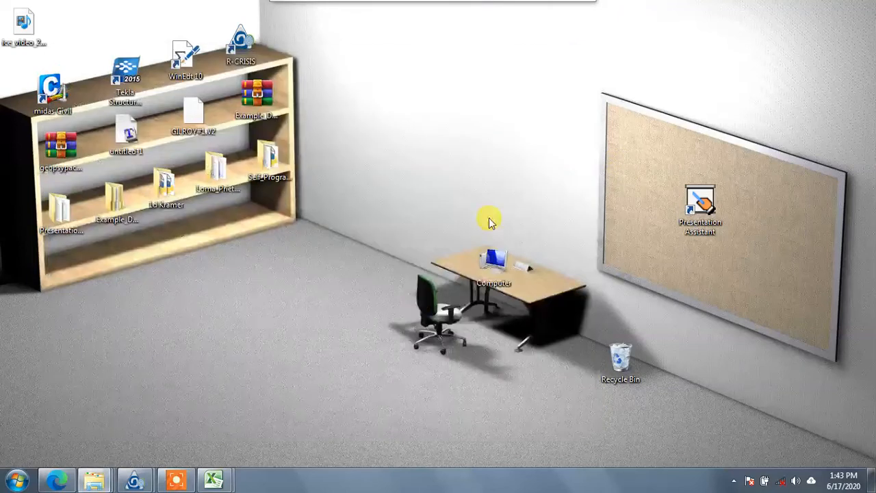
Switch to the R-CRISIS project "Upto seismic sources", review its source geometry and list of sources, and exit the geometry window
mouse_move(139, 483)
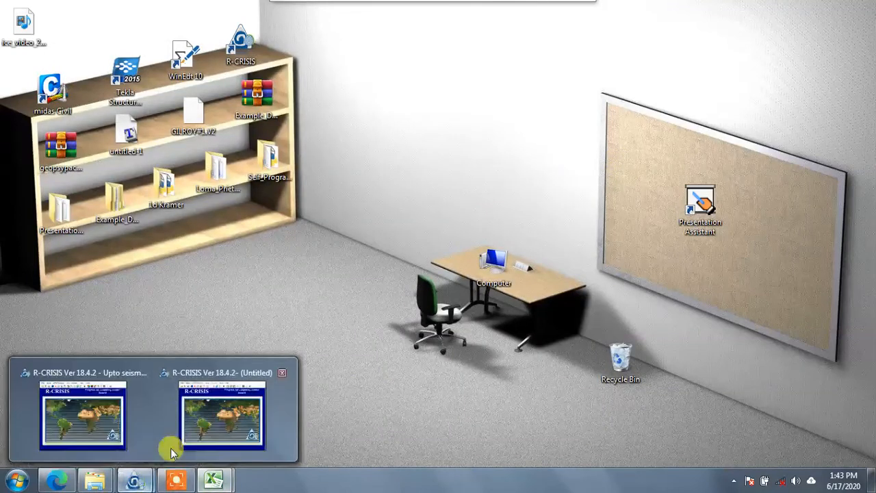
click(96, 416)
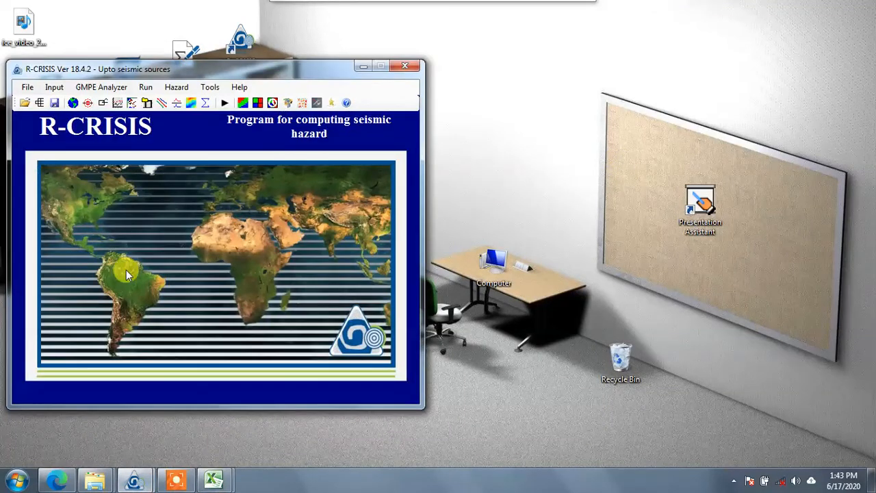
click(54, 88)
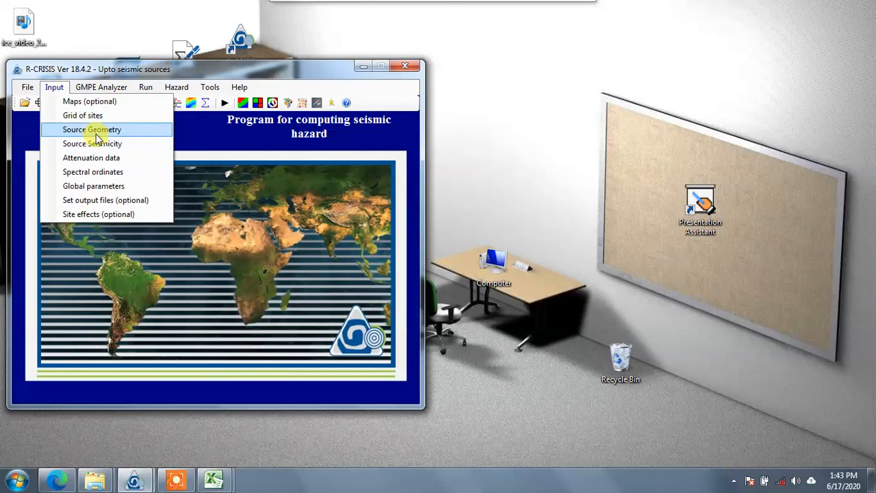
click(89, 128)
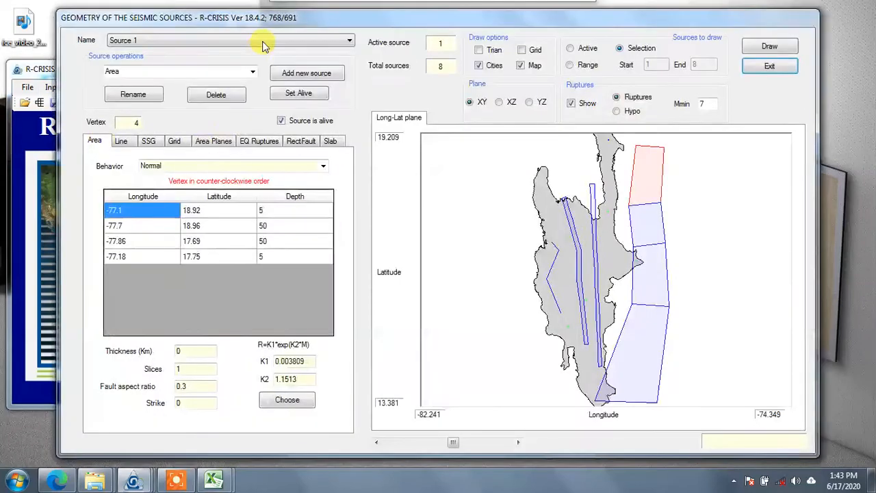
click(260, 39)
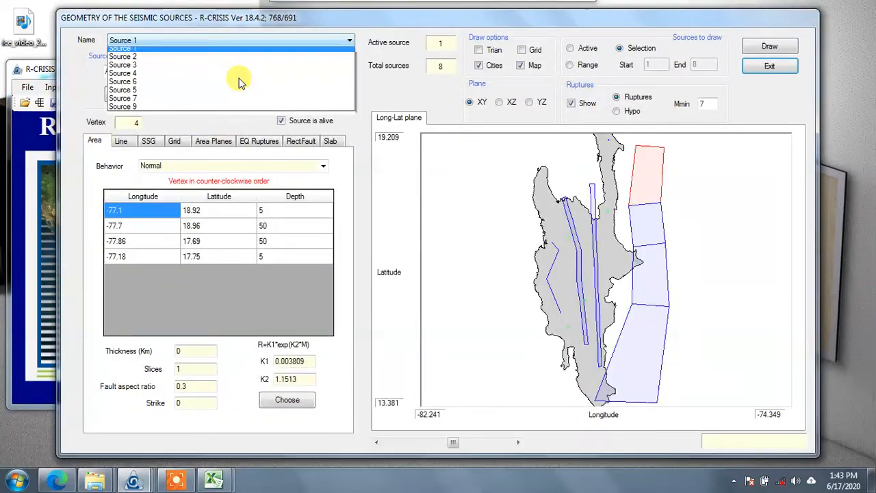
click(793, 65)
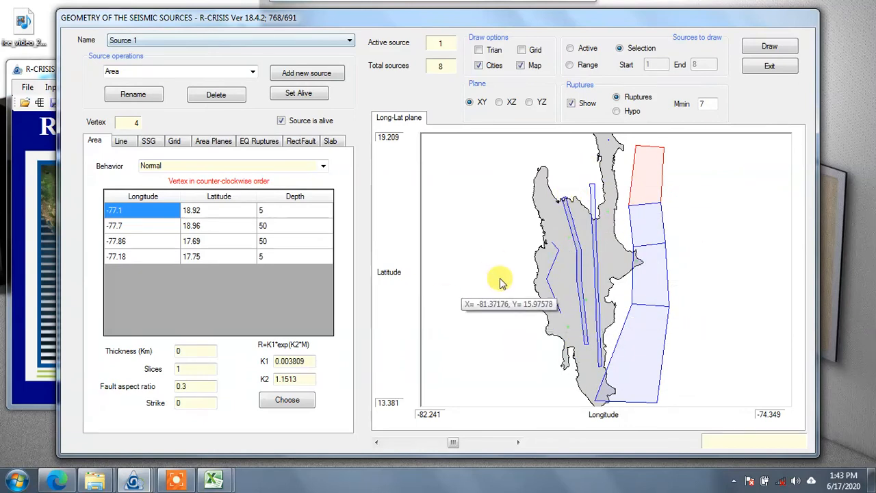
click(792, 69)
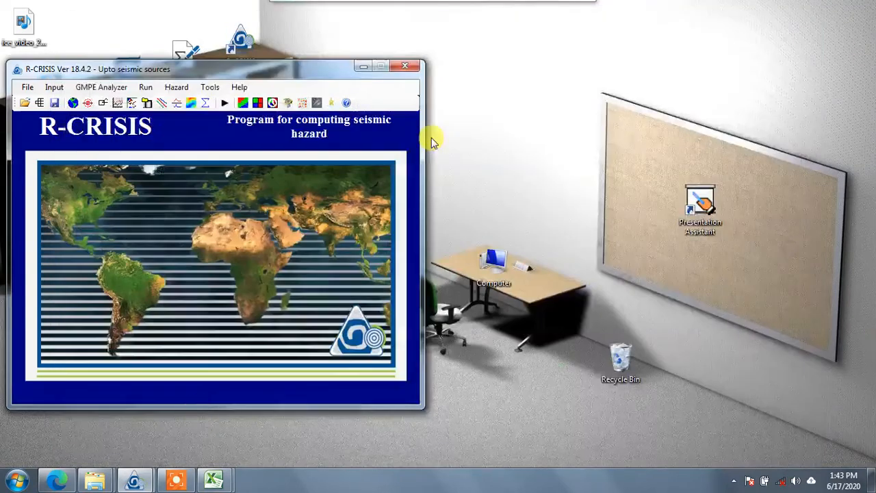
Switch to the untitled R-CRISIS project and open its optional Maps input
mouse_move(146, 482)
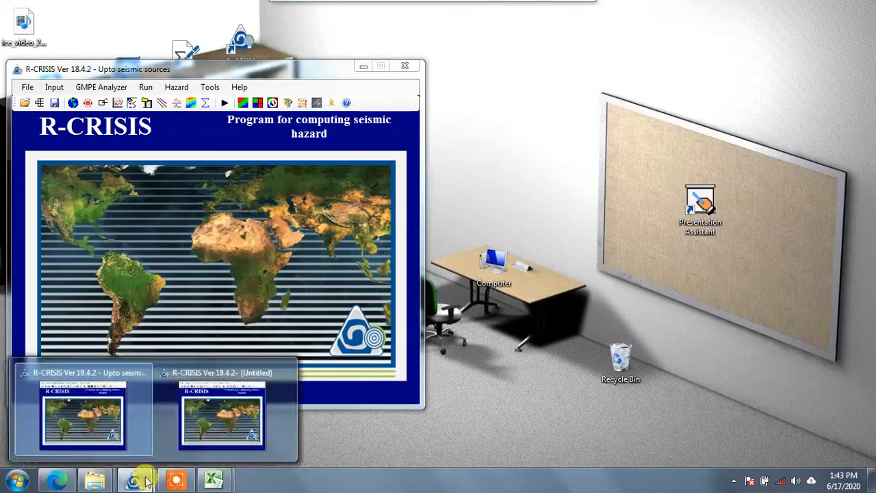
click(215, 419)
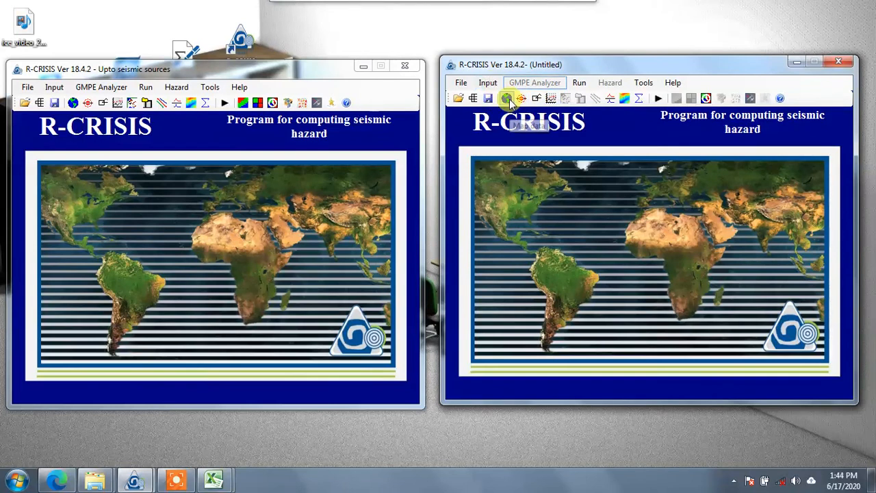
click(488, 83)
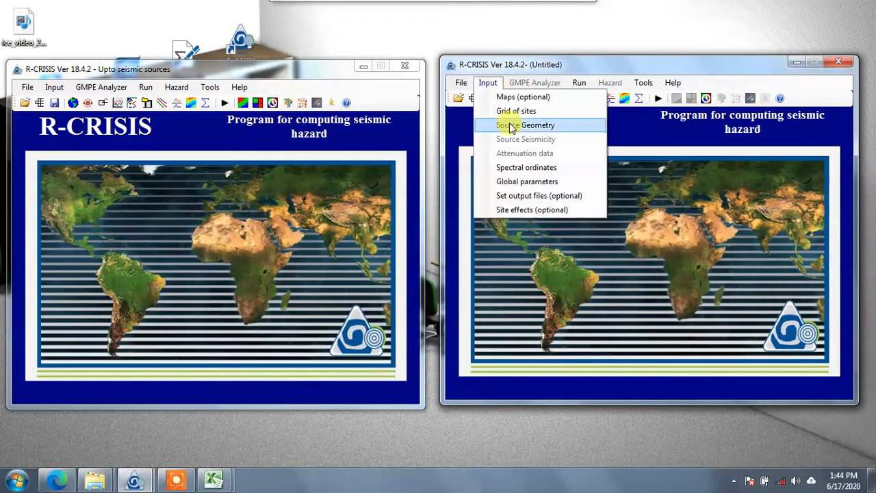
click(612, 211)
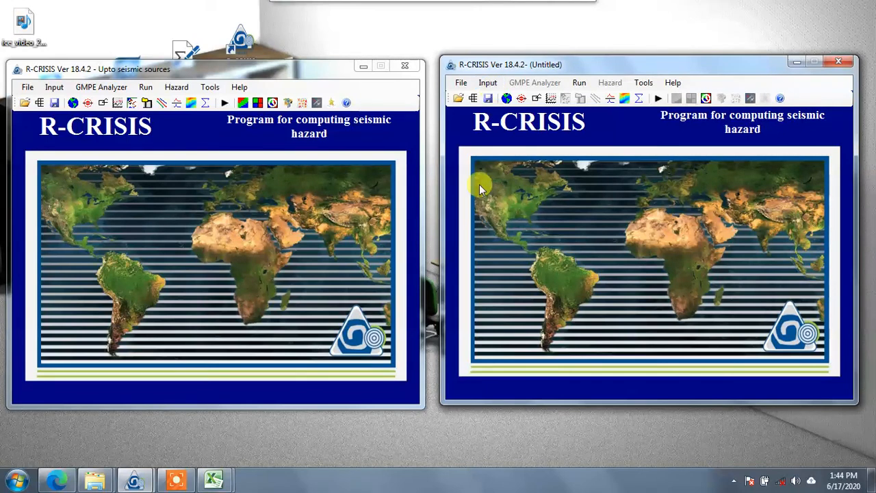
click(487, 83)
click(503, 99)
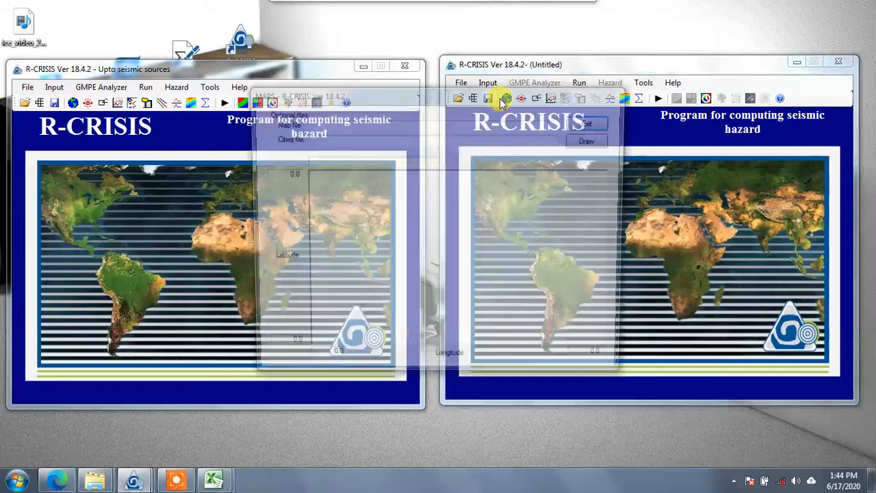
click(509, 122)
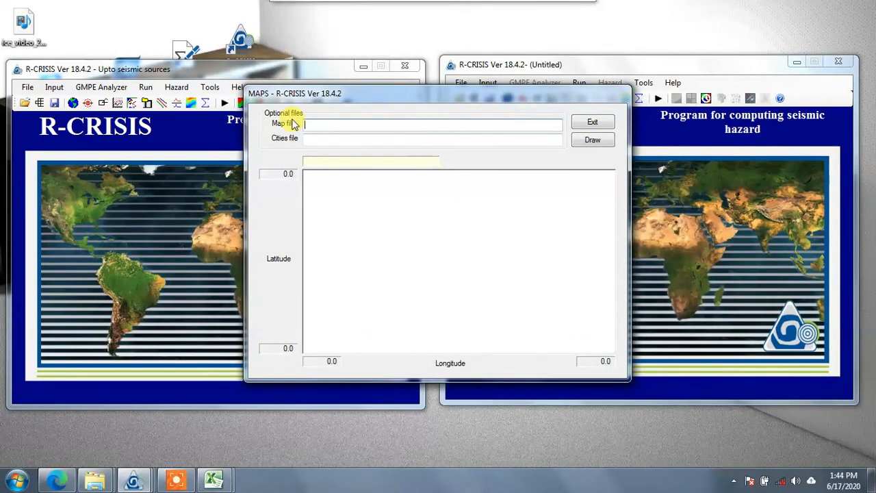
Load the Island_Contour shape file from the Desktop's Example_Dataset, Datasets, Reference maps folder as the map file
double_click(356, 130)
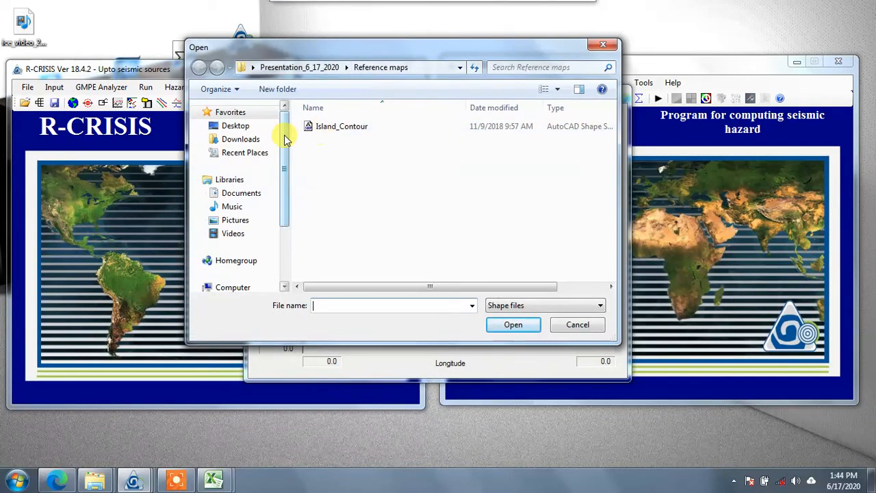
scroll(273, 219, down, 2)
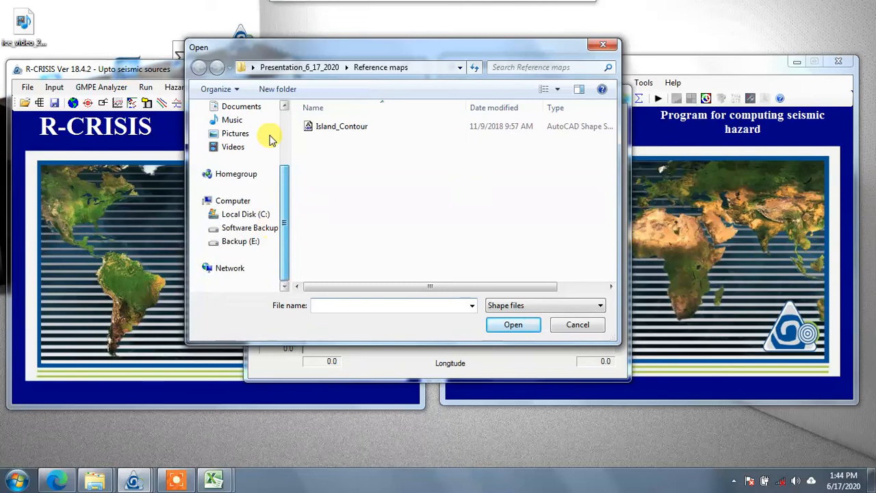
scroll(267, 130, up, 2)
click(259, 125)
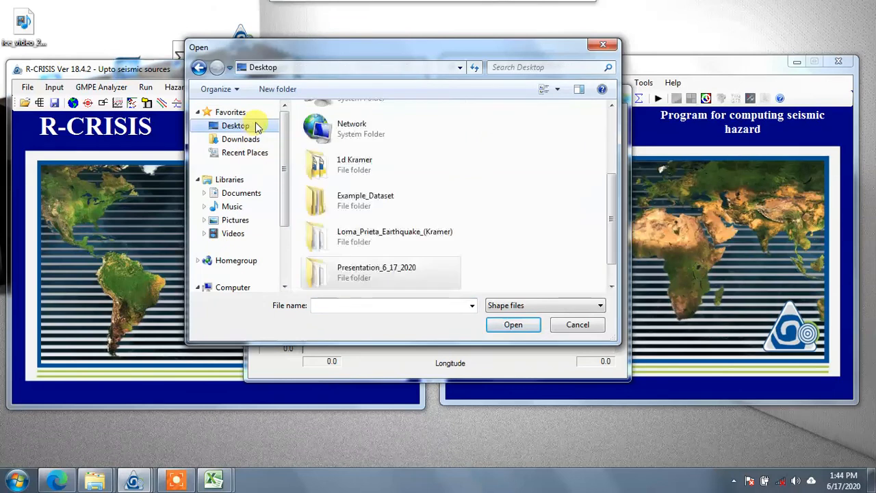
click(396, 209)
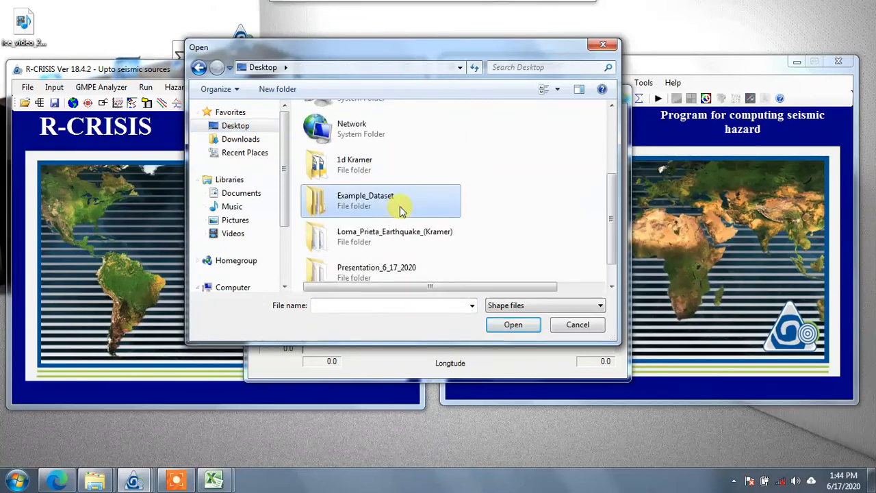
double_click(396, 213)
double_click(357, 132)
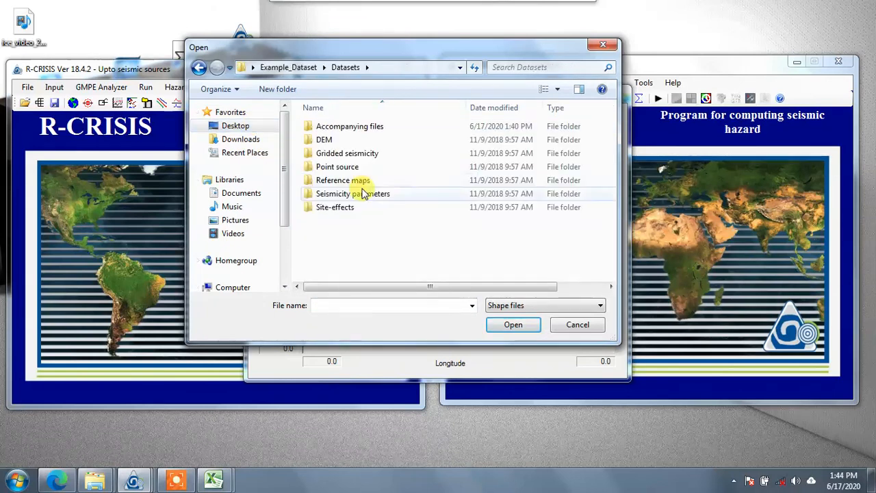
double_click(356, 180)
click(363, 131)
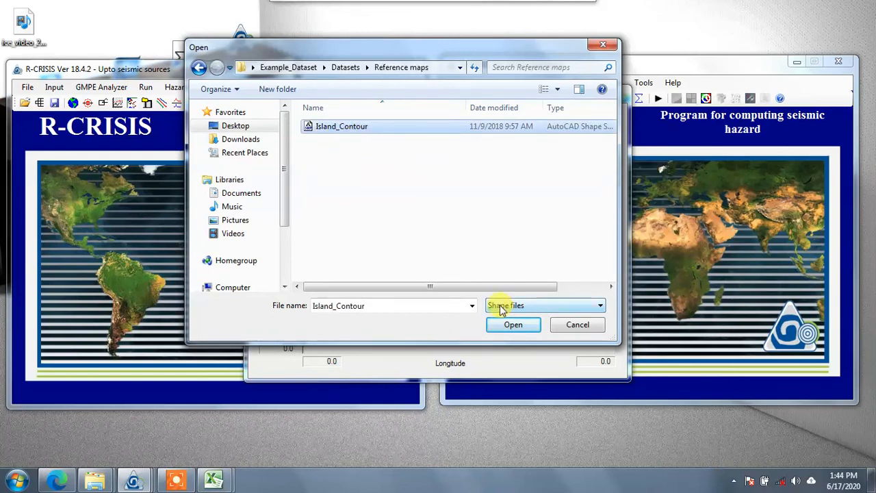
click(512, 326)
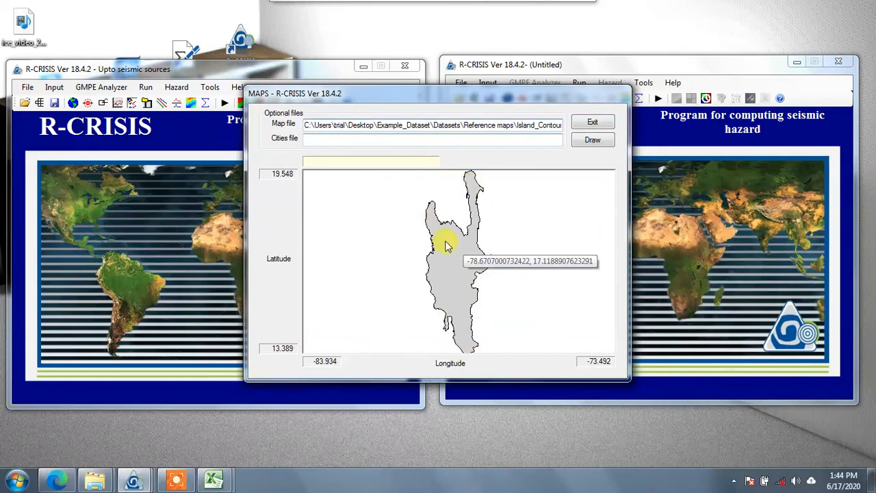
Load Cities.asc from the Reference maps folder as the cities file and exit the Maps window
double_click(533, 141)
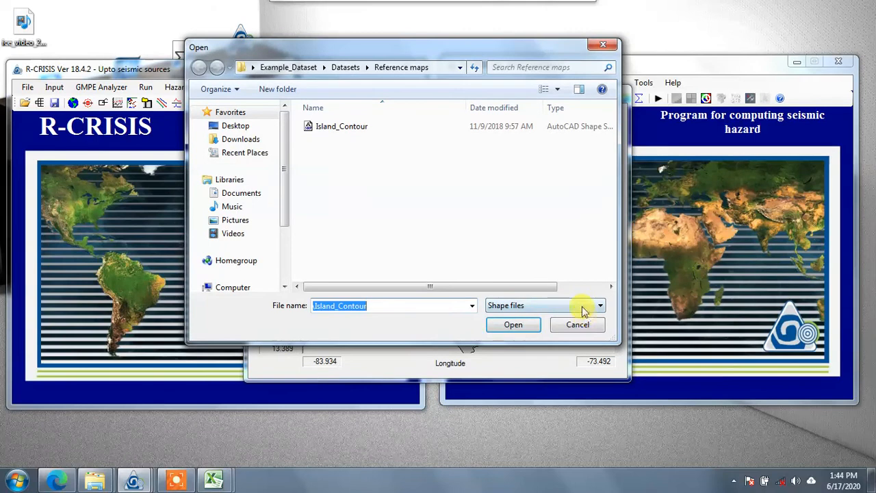
click(582, 308)
click(541, 329)
click(336, 134)
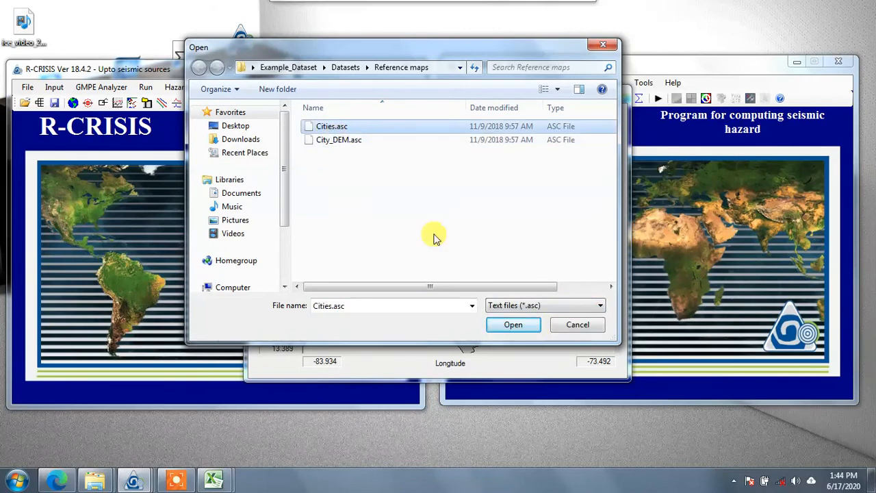
click(513, 325)
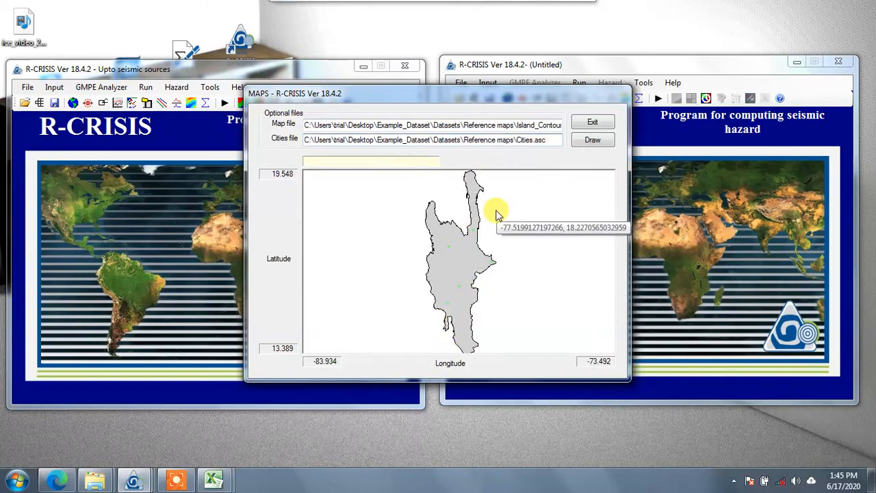
click(592, 122)
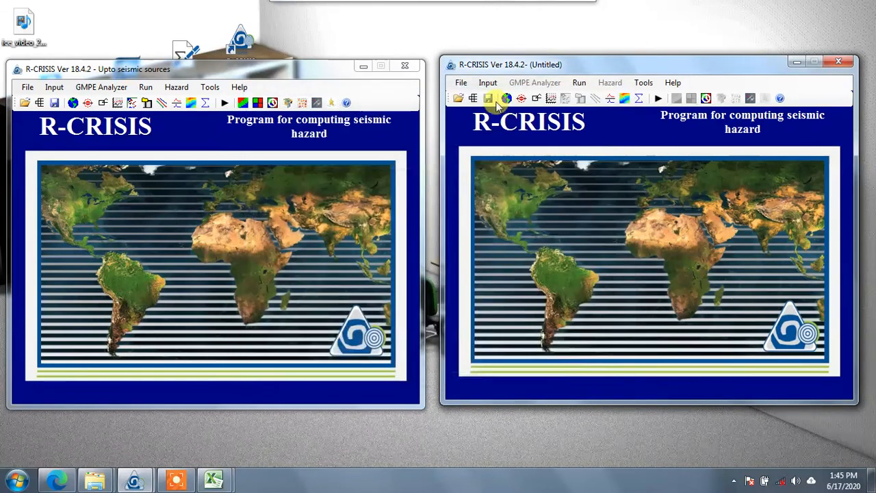
Open the Grid of sites input of the untitled R-CRISIS project, ready for the origin longitude
click(487, 83)
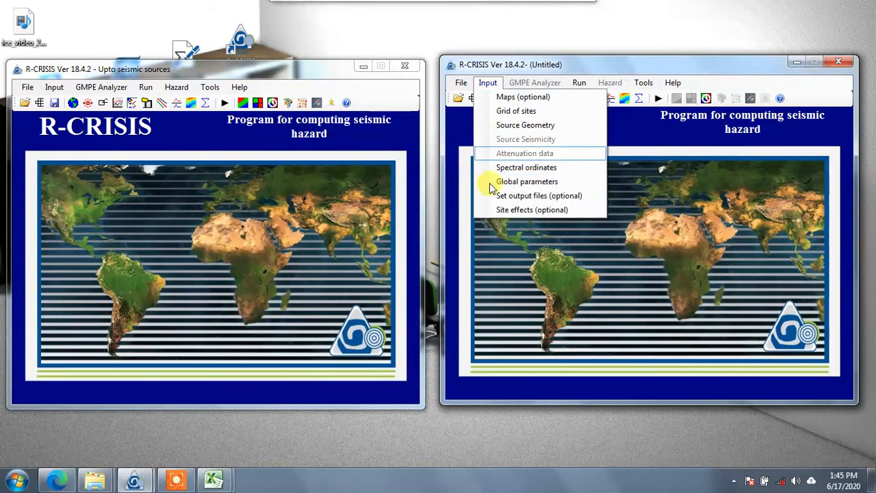
click(542, 111)
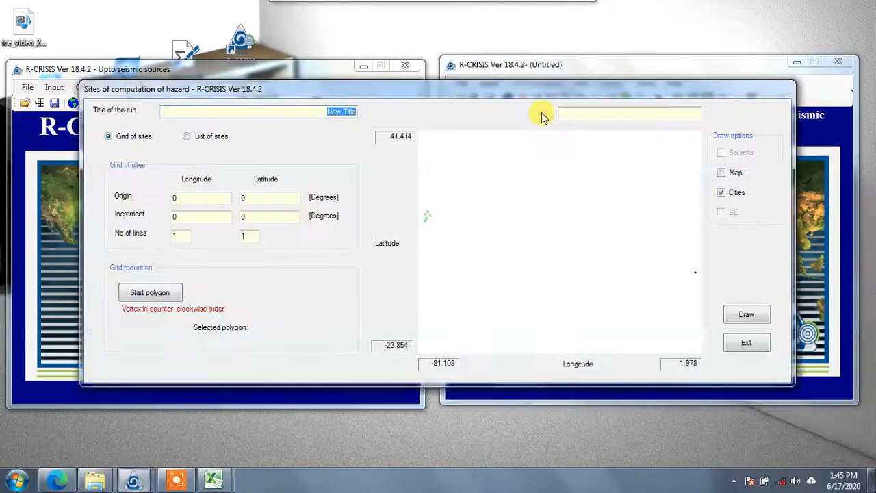
click(191, 198)
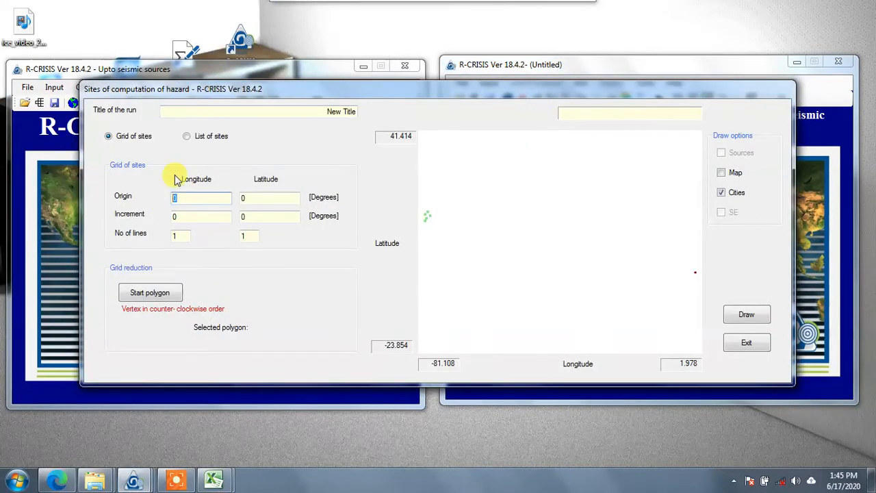
Sketch an island outline, its bounding rectangle, the marked origin corner and a divided spacing line as screen annotations, and clear them
click(180, 478)
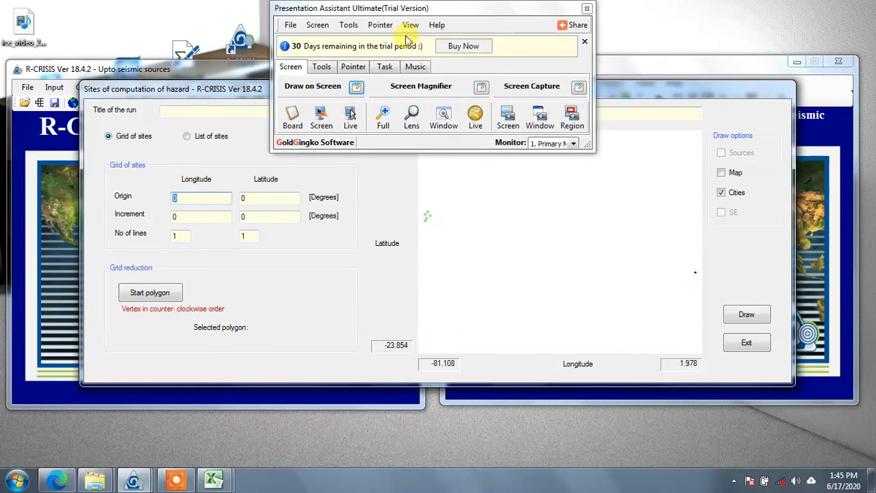
click(321, 113)
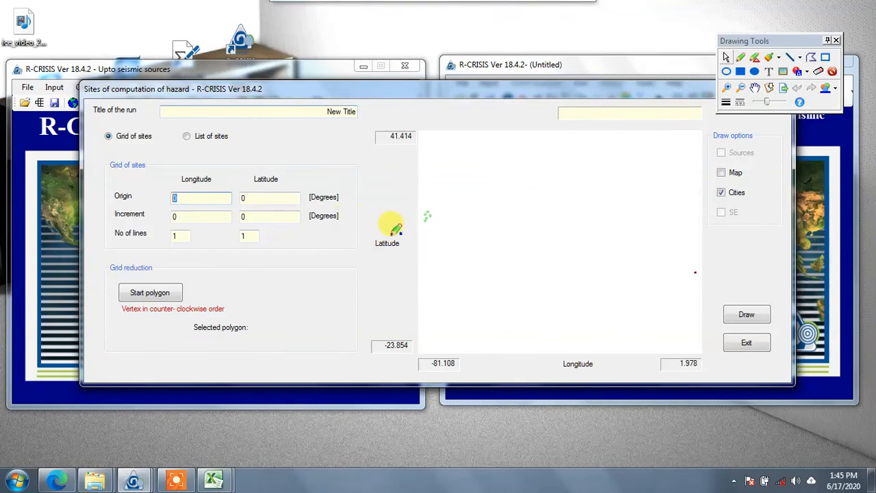
mouse_move(396, 230)
mouse_down()
mouse_move(472, 244)
mouse_move(455, 264)
mouse_move(398, 235)
mouse_up()
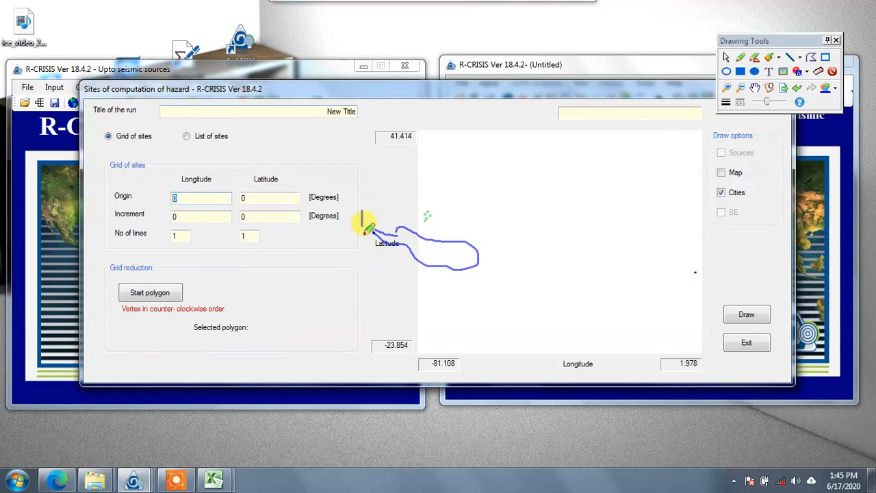
mouse_move(387, 277)
mouse_down()
mouse_move(489, 274)
mouse_move(475, 196)
mouse_move(385, 197)
mouse_up()
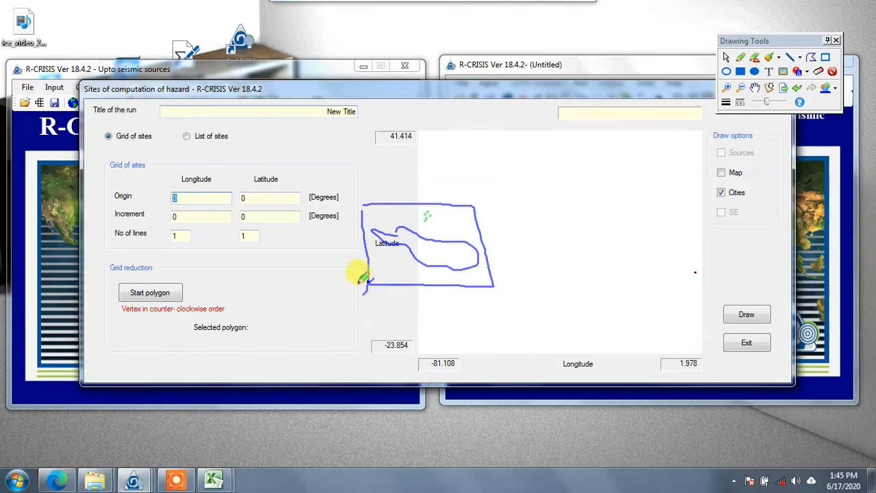
drag(353, 280, 385, 284)
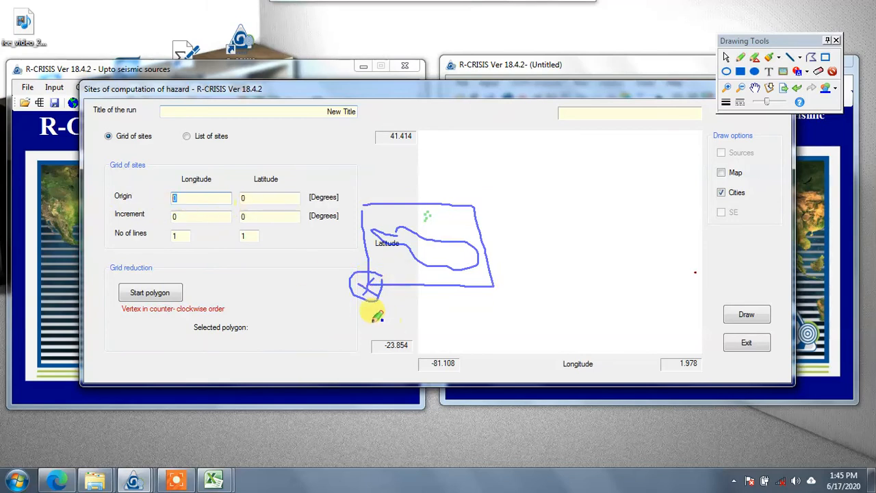
drag(377, 321, 513, 312)
mouse_move(508, 344)
mouse_down()
mouse_move(508, 314)
mouse_move(483, 339)
mouse_up()
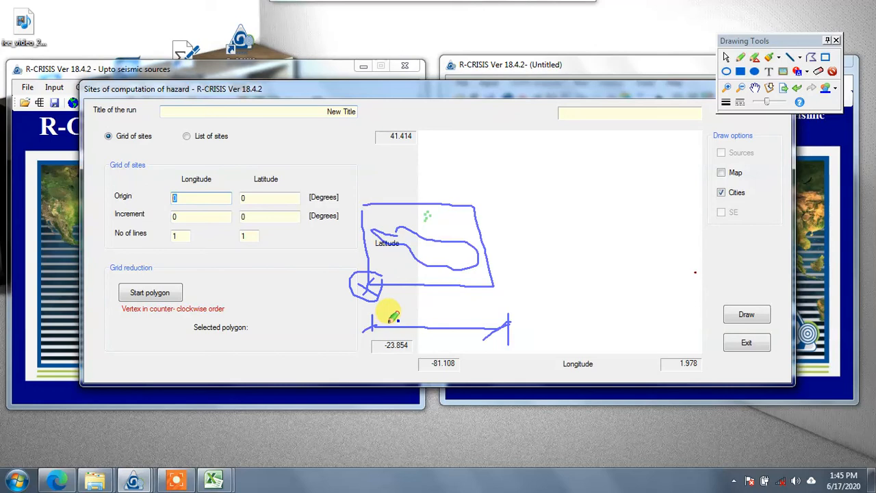
mouse_move(436, 323)
mouse_down()
mouse_move(436, 345)
mouse_move(463, 336)
mouse_up()
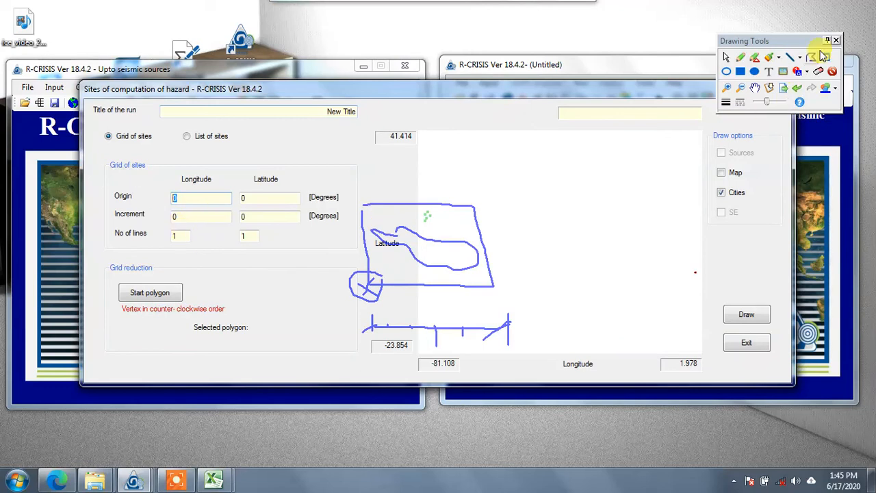
key(ctrl+a)
key(Delete)
key(Escape)
click(504, 277)
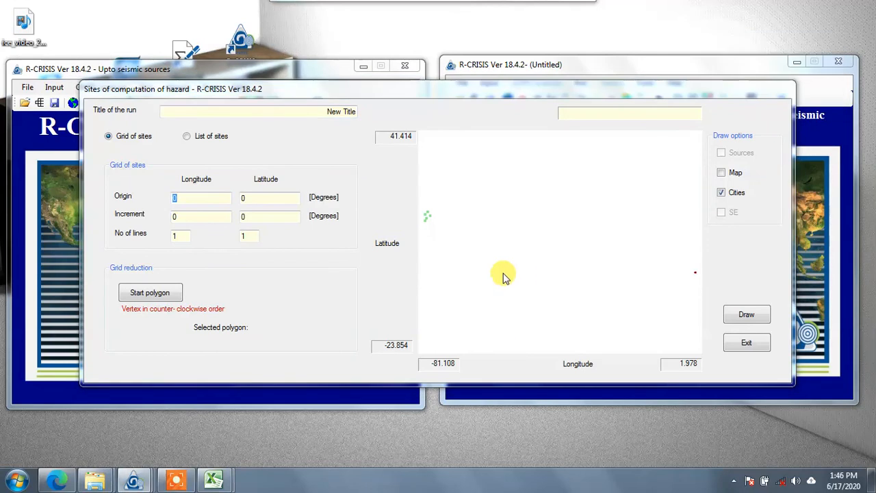
Set the origin of the grid of sites to longitude -80 and latitude 13 degrees
click(188, 198)
text(-)
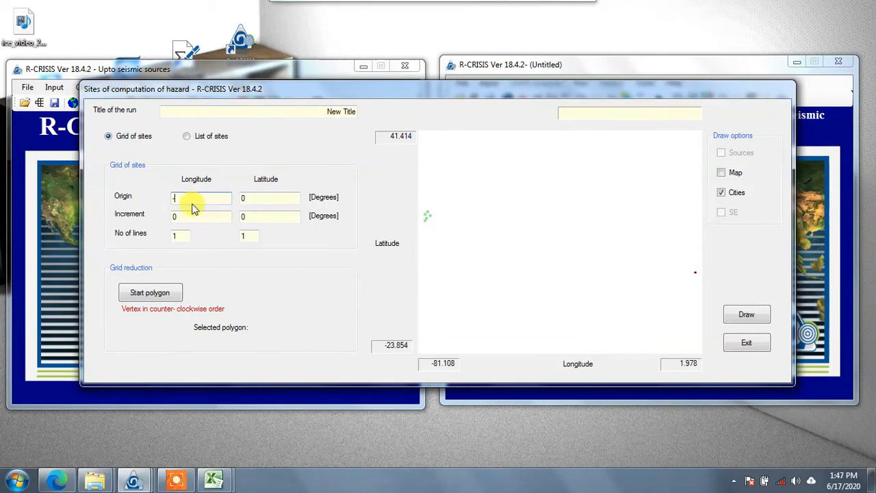
text(80)
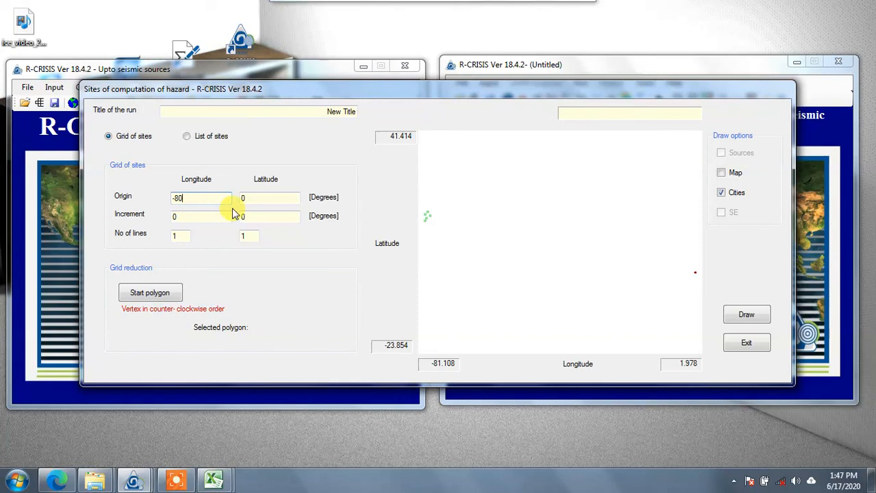
key(BackSpace)
click(270, 198)
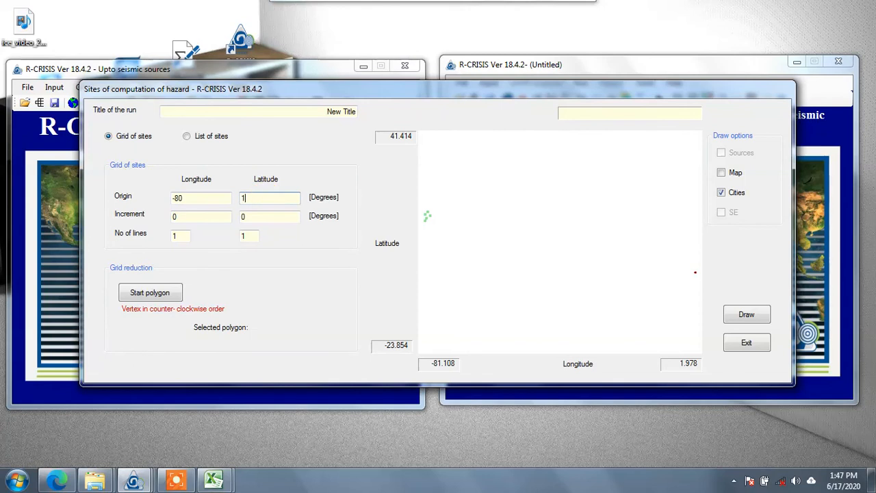
Set the grid increment to 0.1 degrees in both directions, with 28 lines in longitude and 68 in latitude
click(214, 217)
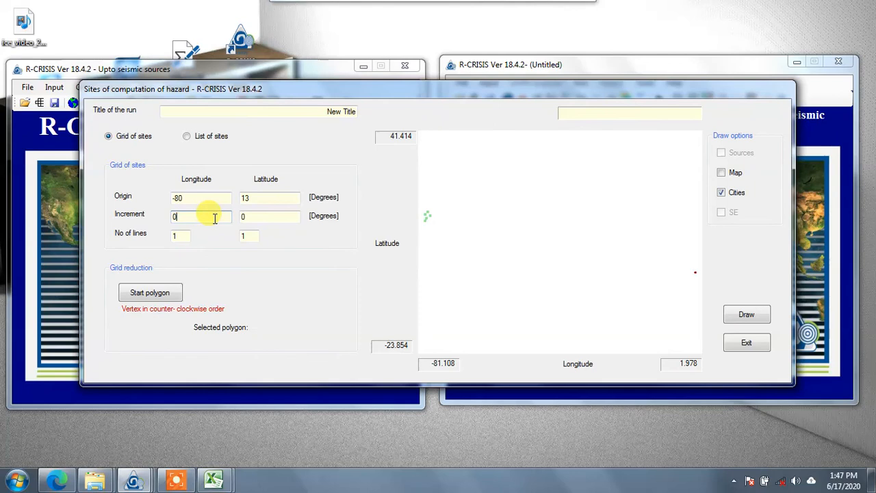
text(.1)
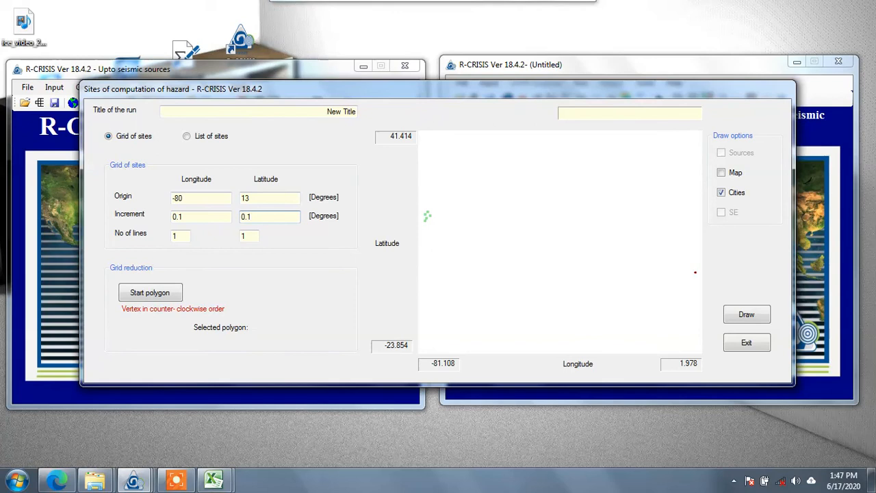
text(.1)
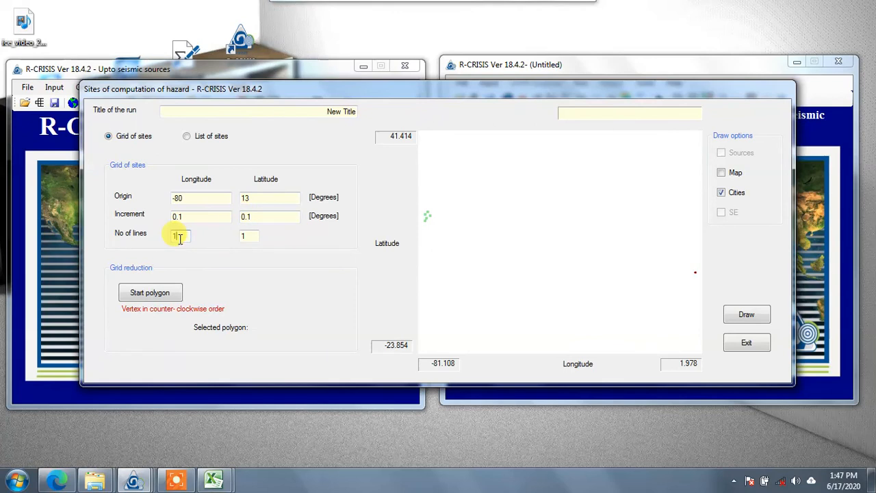
text(28)
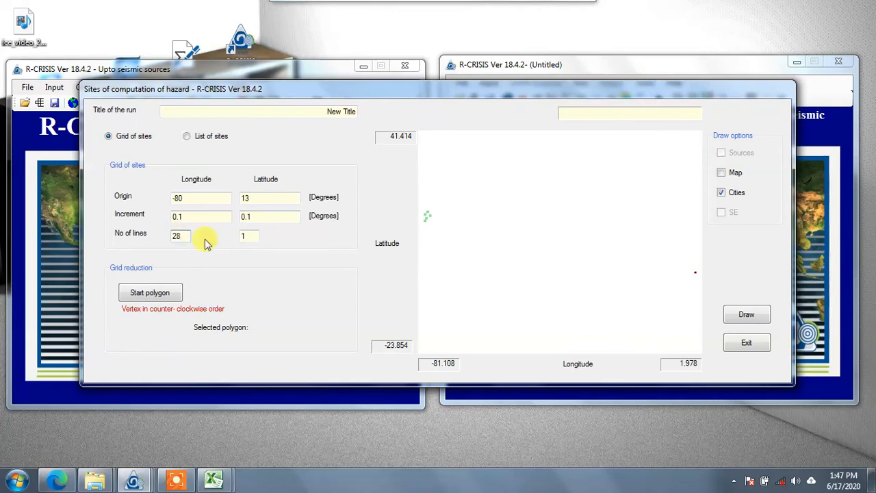
text(28)
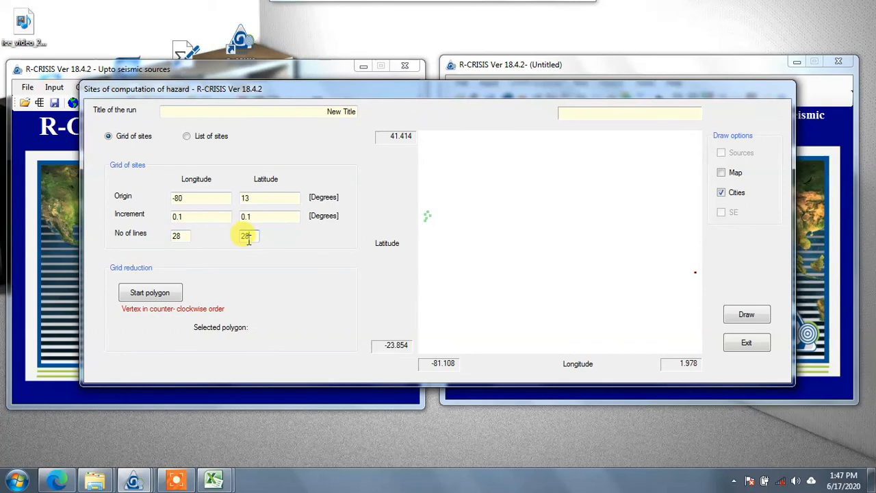
key(BackSpace)
key(BackSpace)
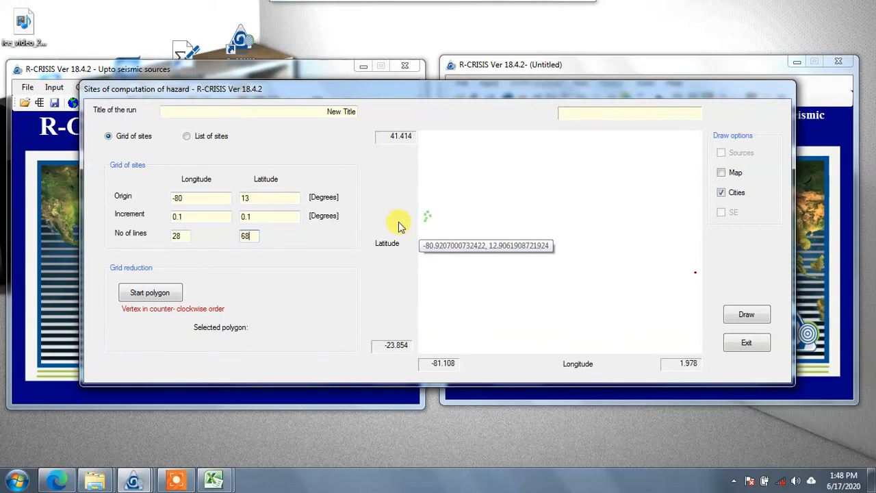
Title the run CAPRA ISLAND and draw the grid of sites together with the island map
click(220, 139)
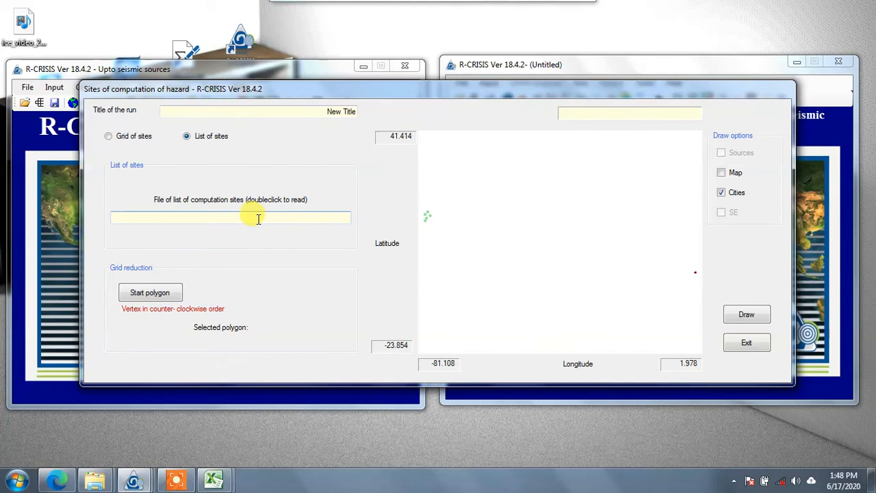
click(139, 141)
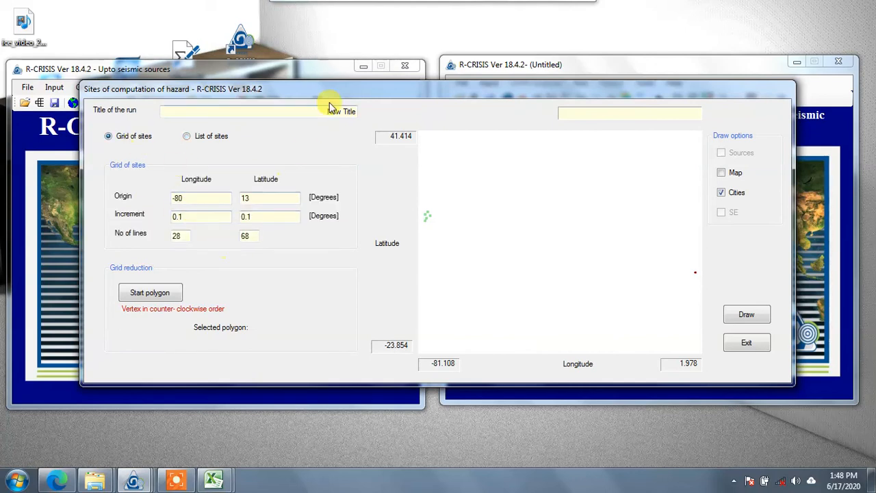
drag(329, 110, 440, 122)
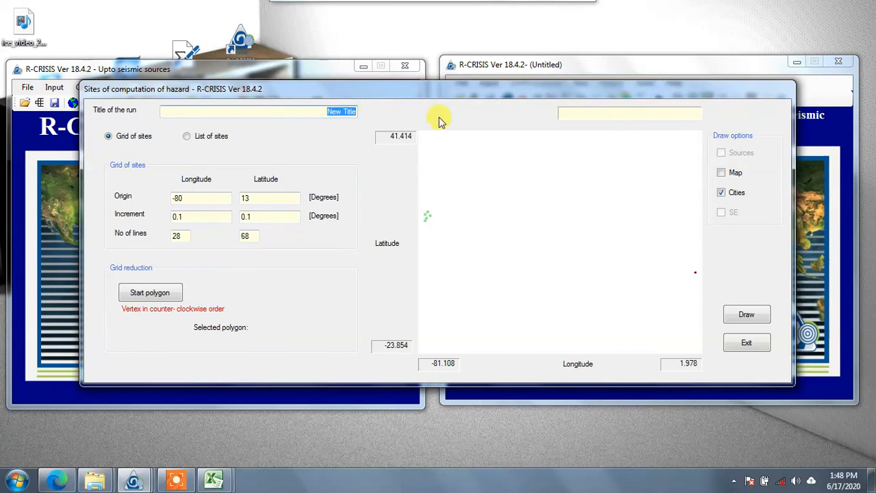
text(CAPRA ISLAND)
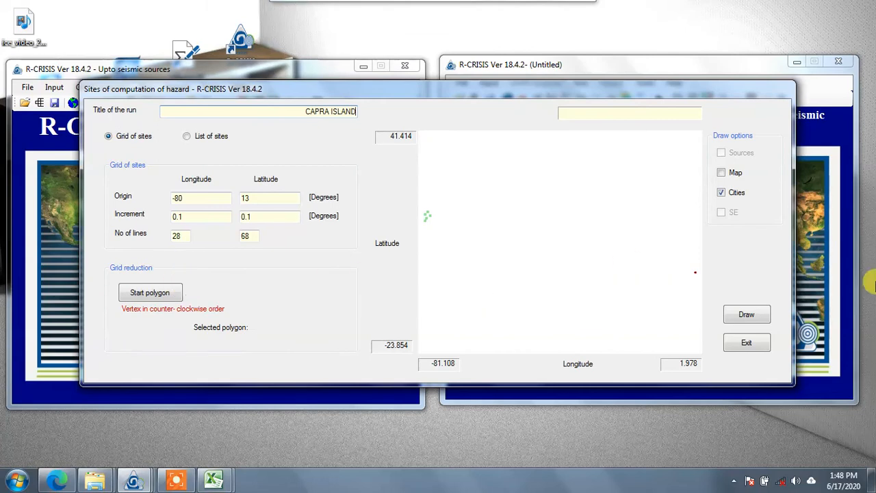
click(750, 312)
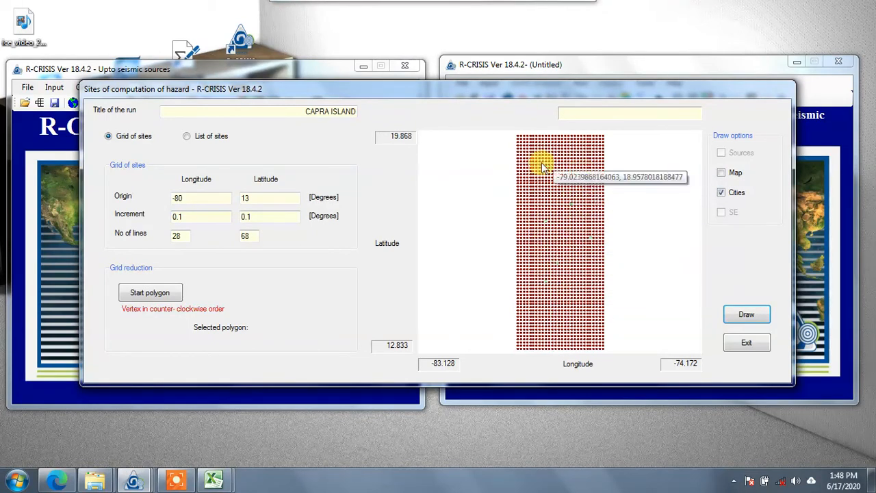
click(721, 173)
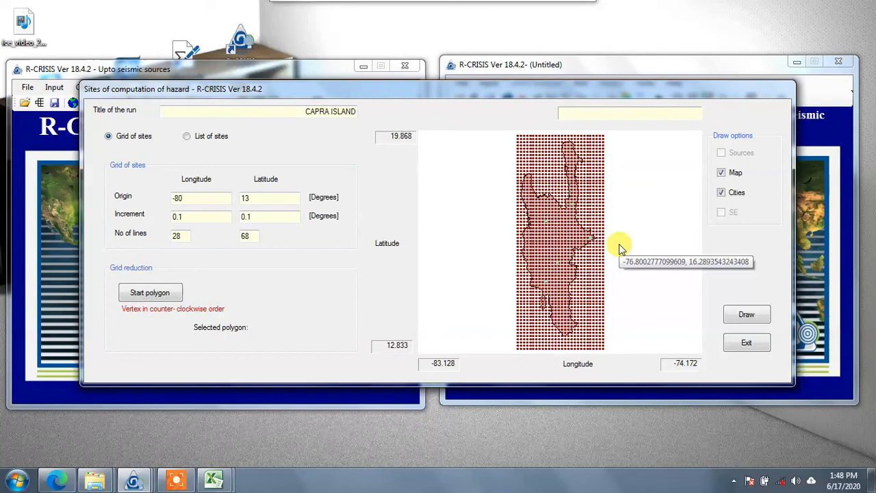
Reduce the grid of sites with a closed counter-clockwise polygon traced just outside the island's coastline
click(172, 296)
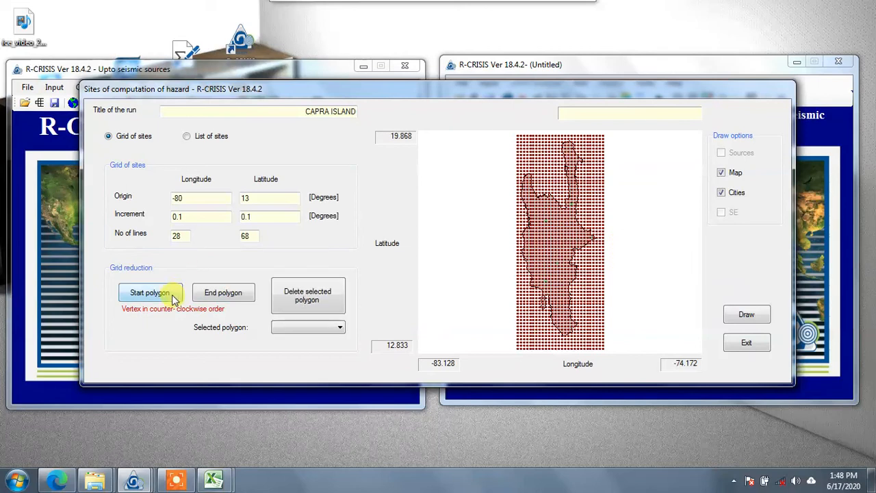
click(520, 270)
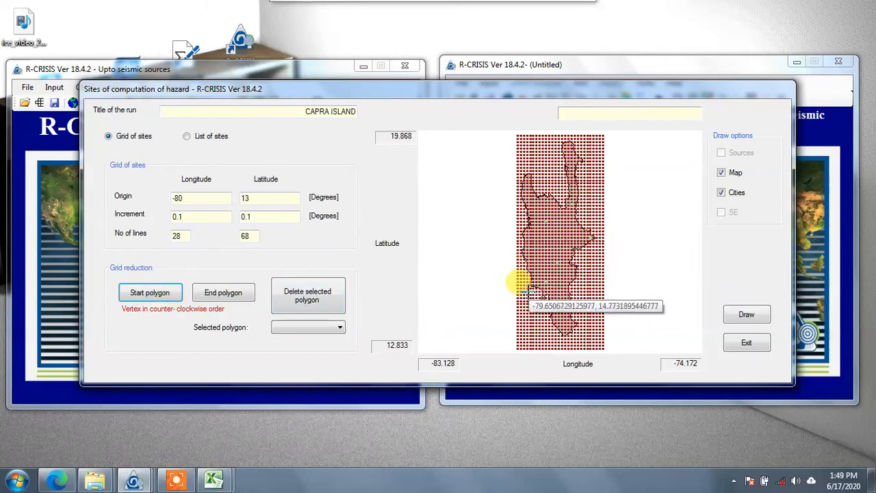
click(559, 339)
click(573, 340)
click(582, 319)
click(577, 283)
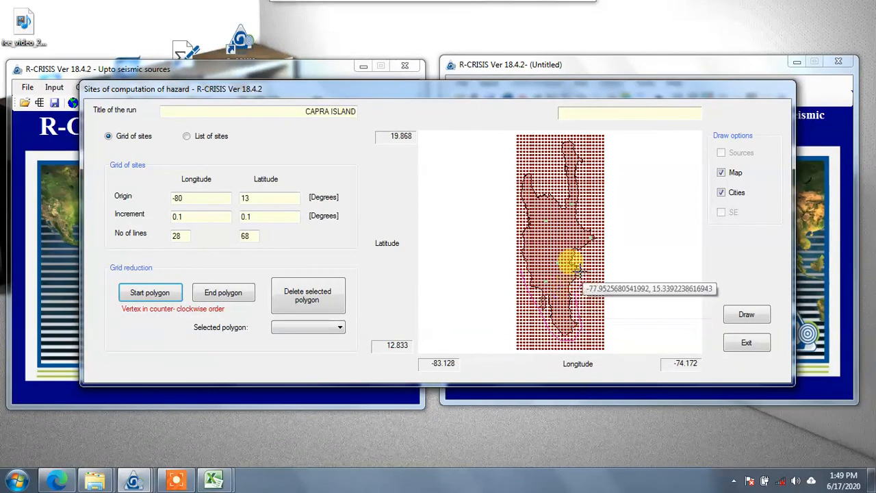
click(577, 264)
click(585, 253)
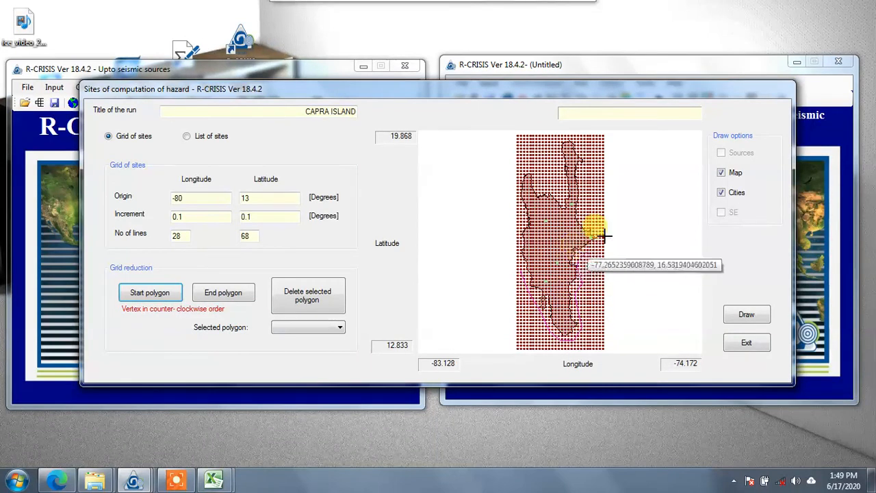
click(596, 233)
click(583, 219)
click(582, 183)
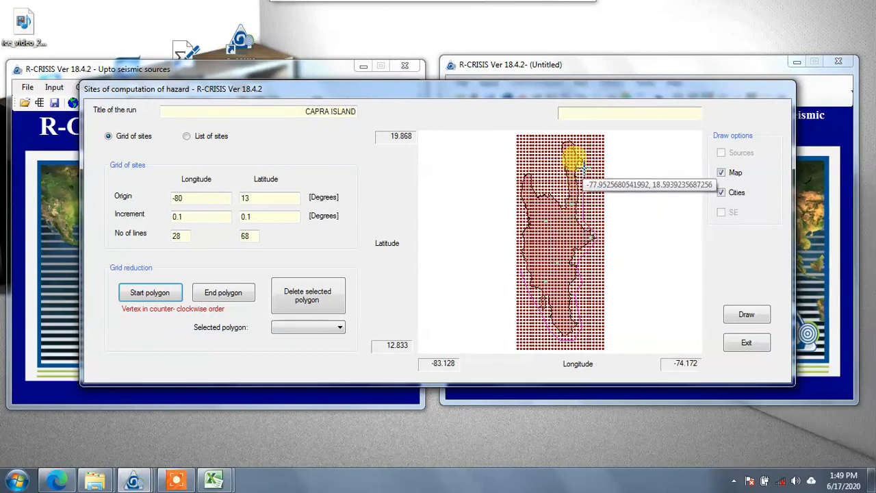
click(587, 158)
click(574, 140)
click(562, 138)
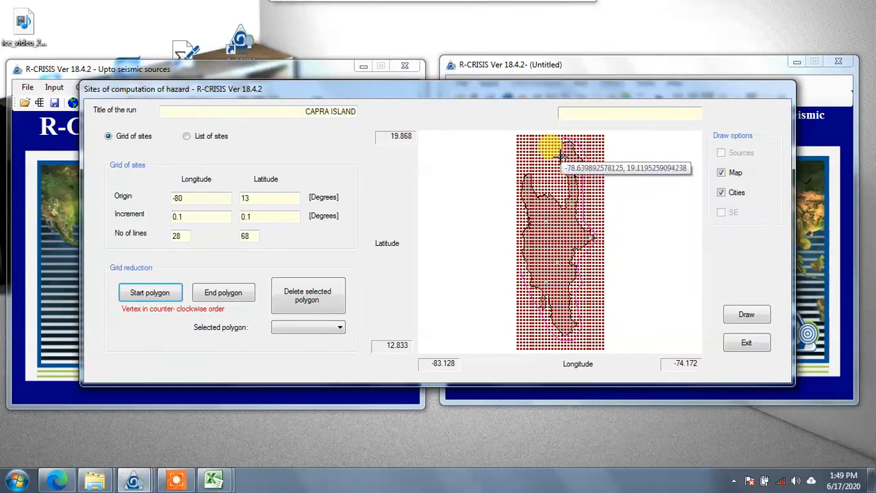
click(562, 165)
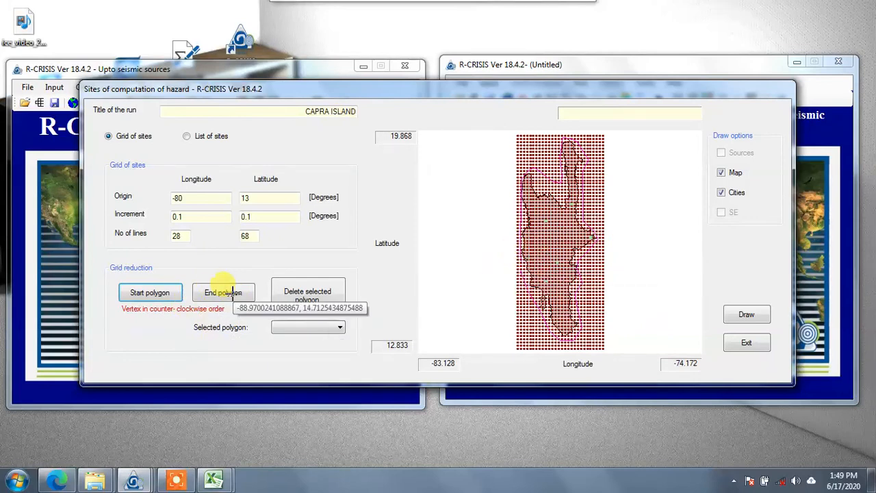
click(212, 295)
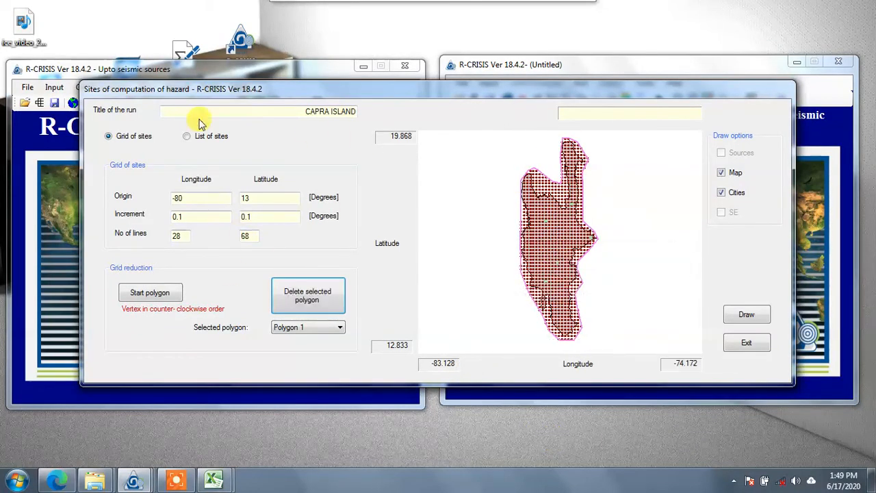
Leave the sites of computation and open the source geometry input of the untitled project
click(749, 343)
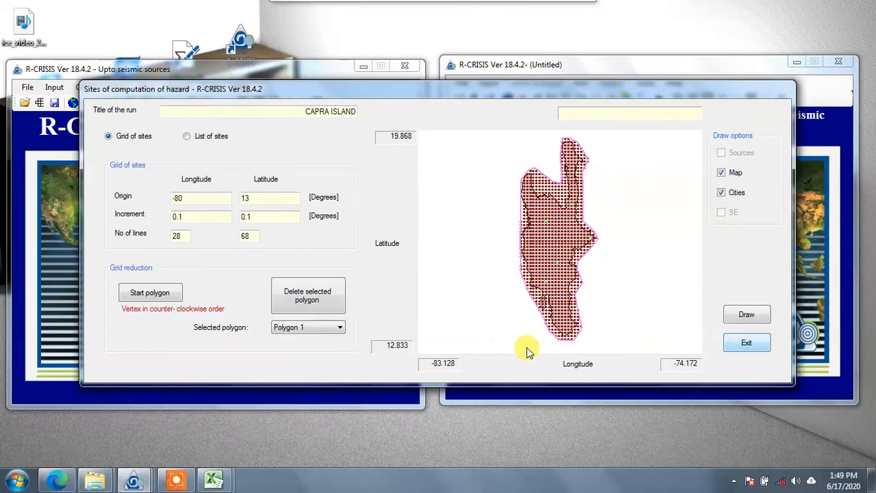
click(747, 345)
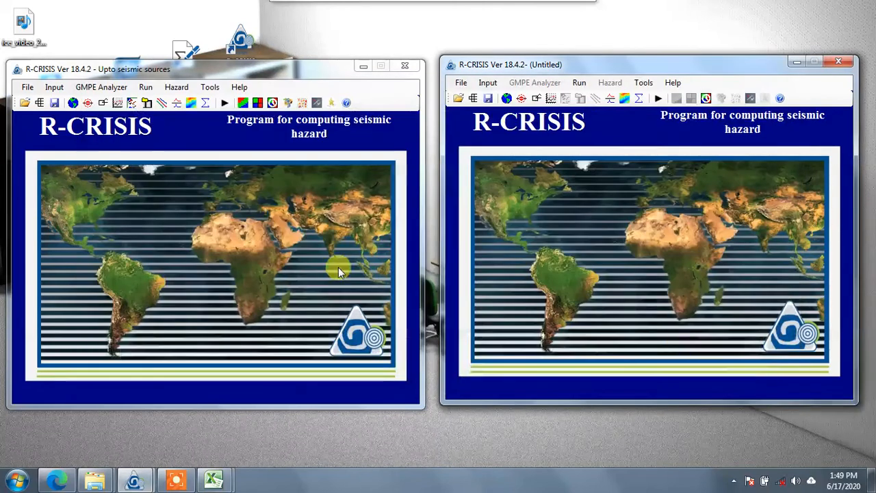
click(460, 83)
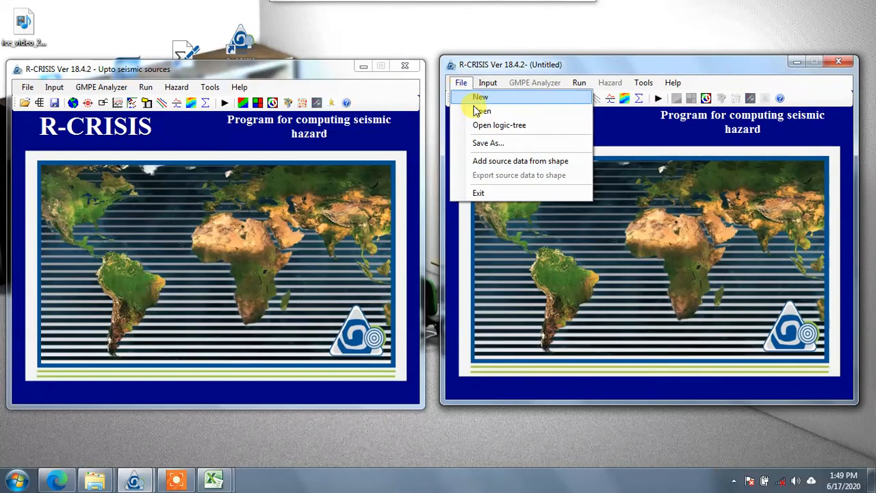
mouse_move(486, 83)
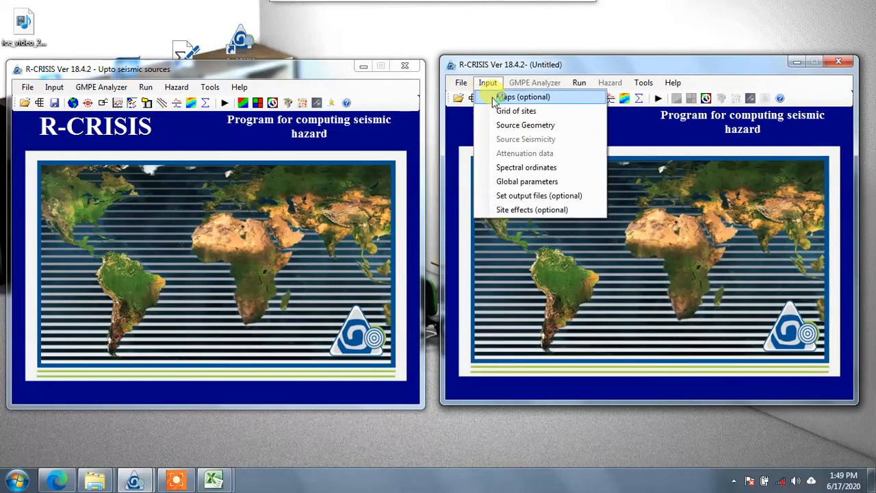
click(509, 129)
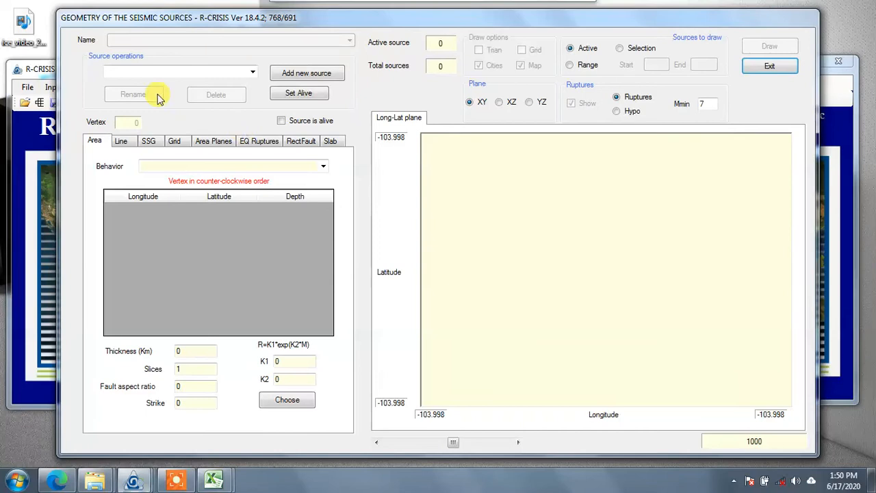
Bring up the Sources_geometry workbook in Excel and place the R-CRISIS seismic source geometry window beside its coordinate table
mouse_move(214, 481)
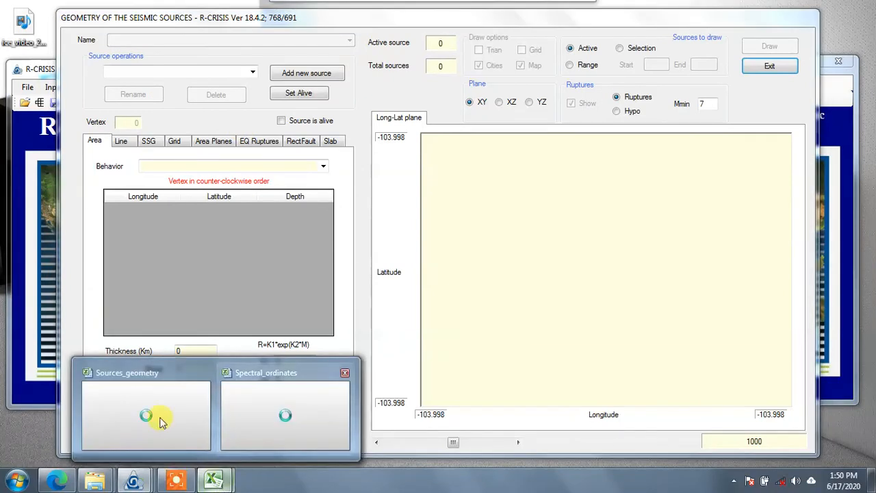
click(152, 420)
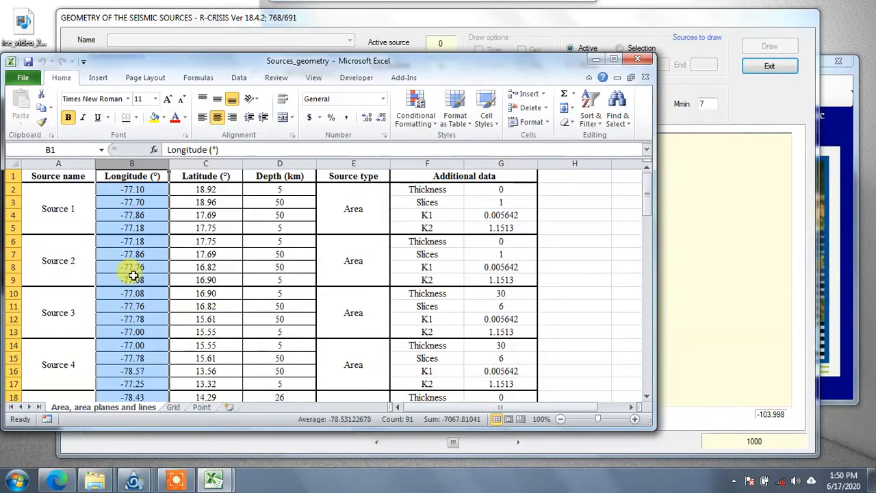
click(135, 230)
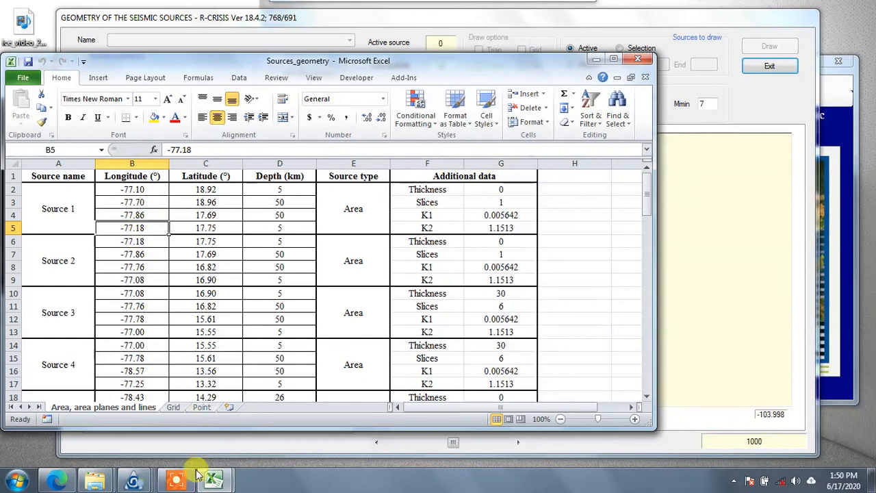
click(148, 482)
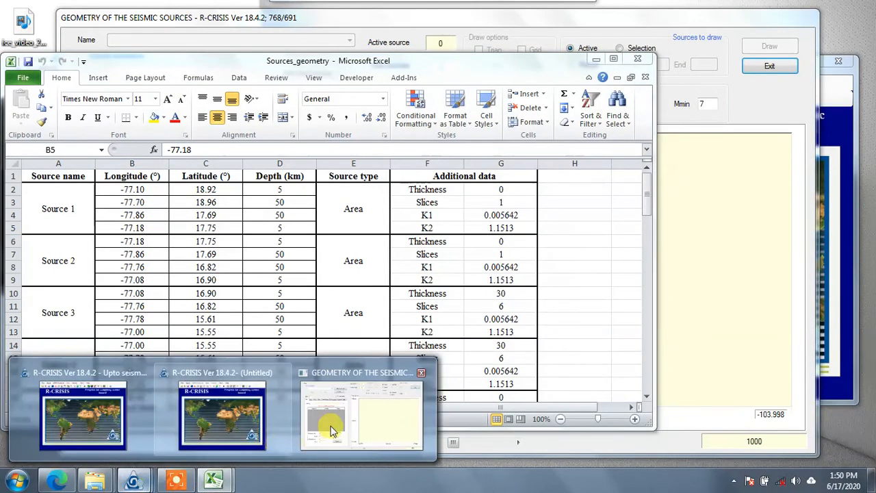
click(331, 430)
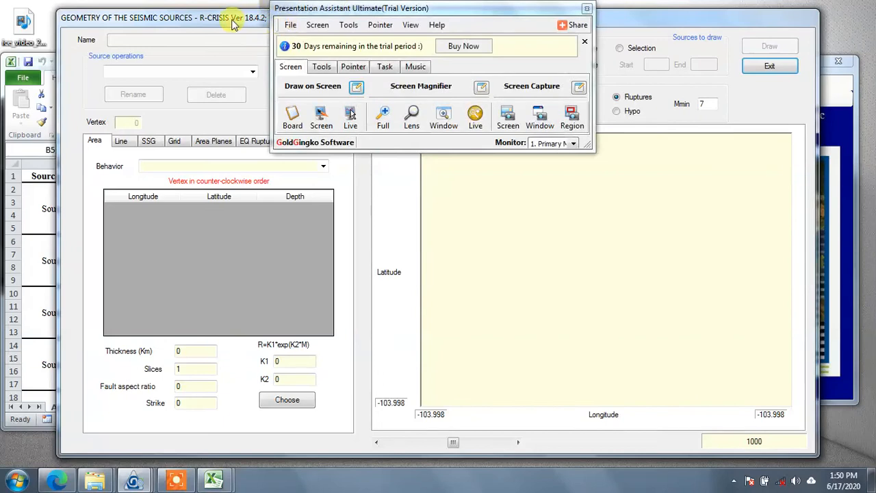
drag(229, 23, 520, 89)
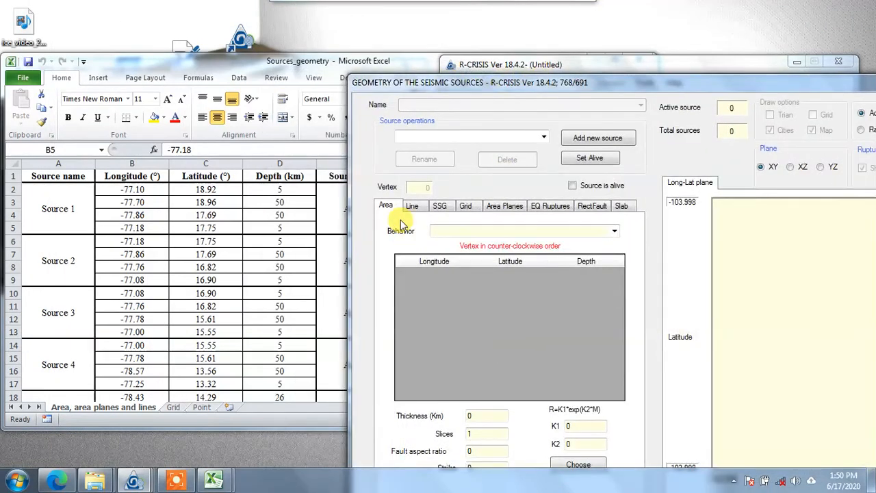
drag(452, 83, 508, 75)
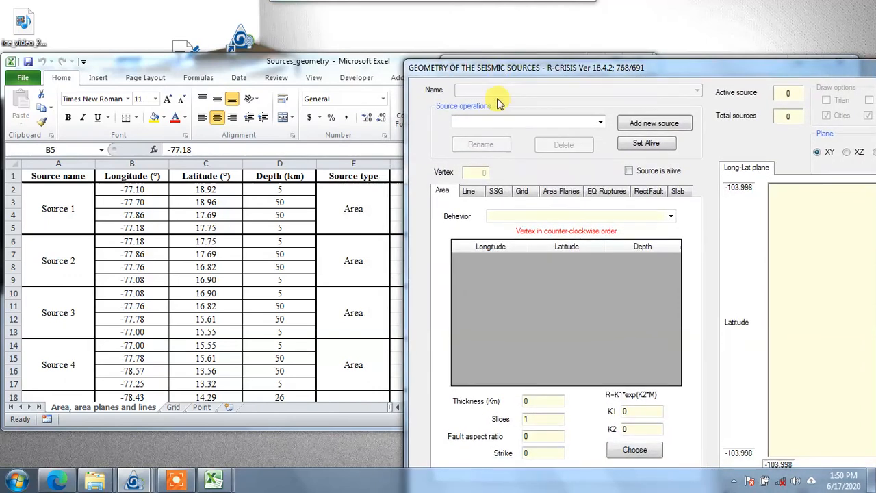
Add a new seismic source of type Area
click(597, 123)
click(488, 133)
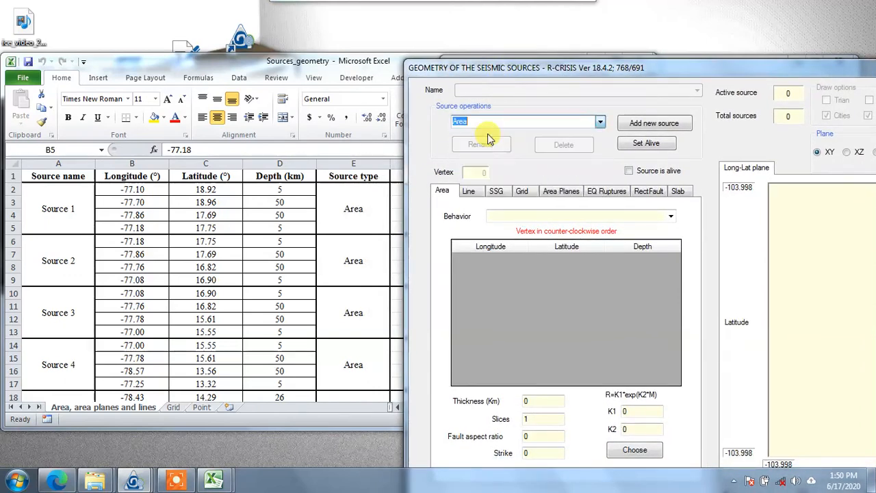
click(646, 127)
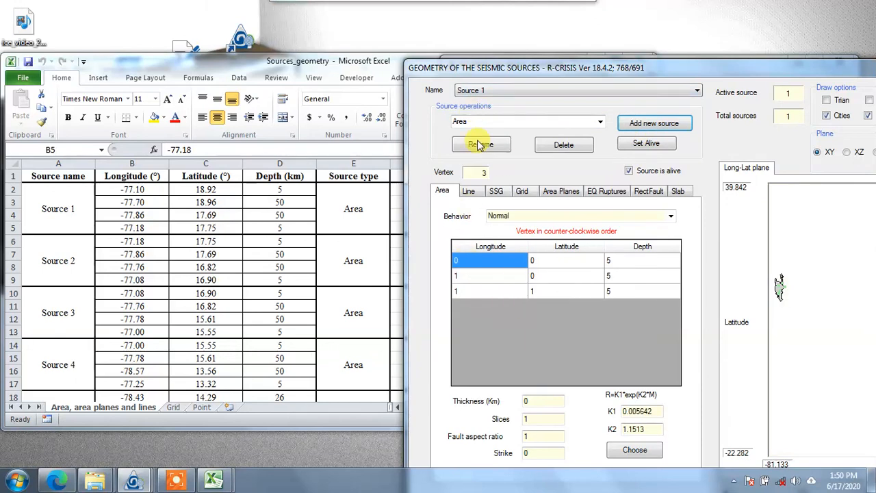
click(513, 92)
click(479, 103)
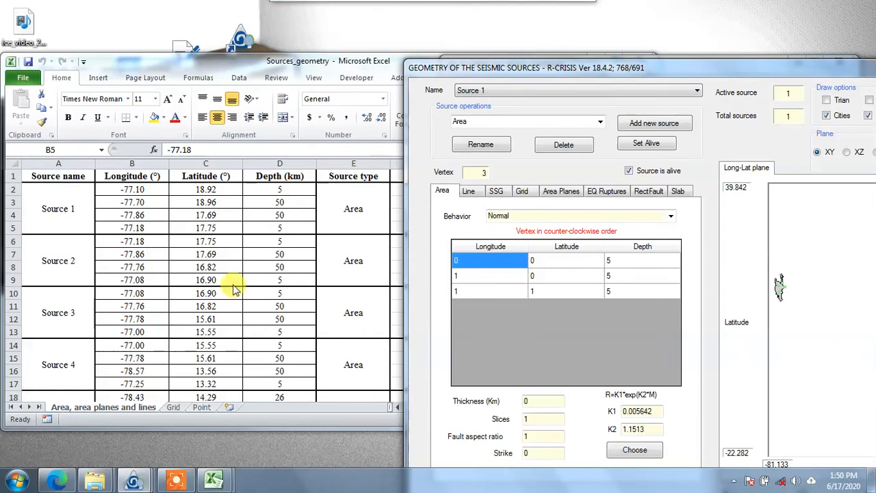
Insert an extra vertex below the area source's first vertex and set the longitudes of the first two vertices to -77.10
right_click(487, 314)
click(507, 323)
click(484, 266)
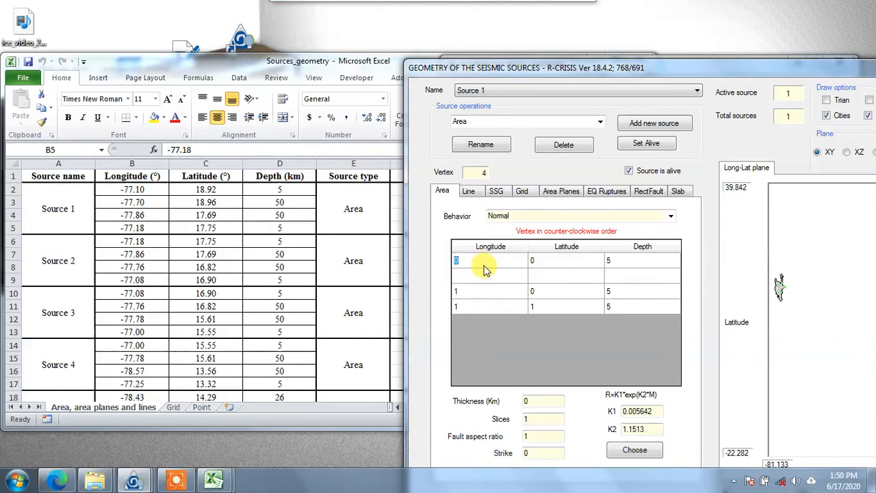
text(-77.1)
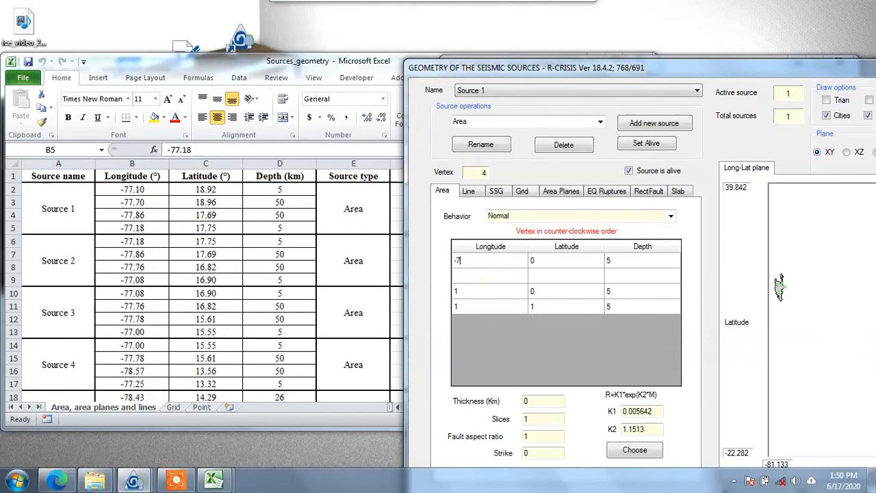
click(497, 276)
text(-)
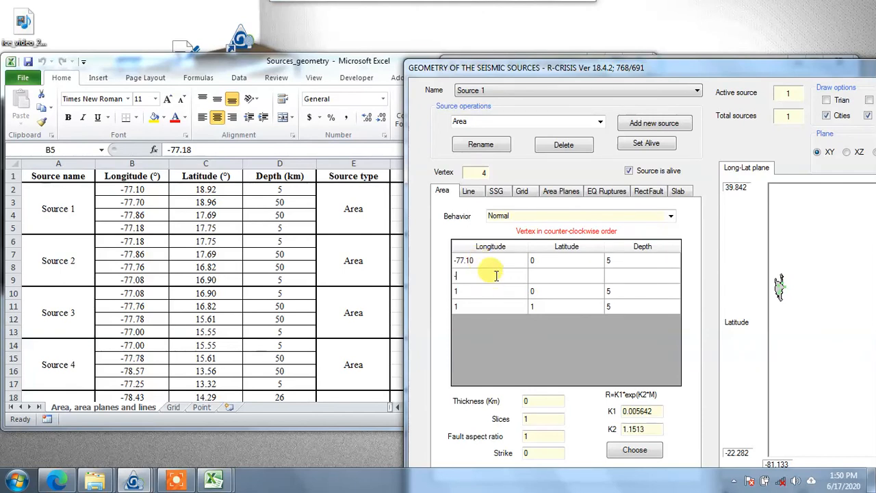
text(77.10)
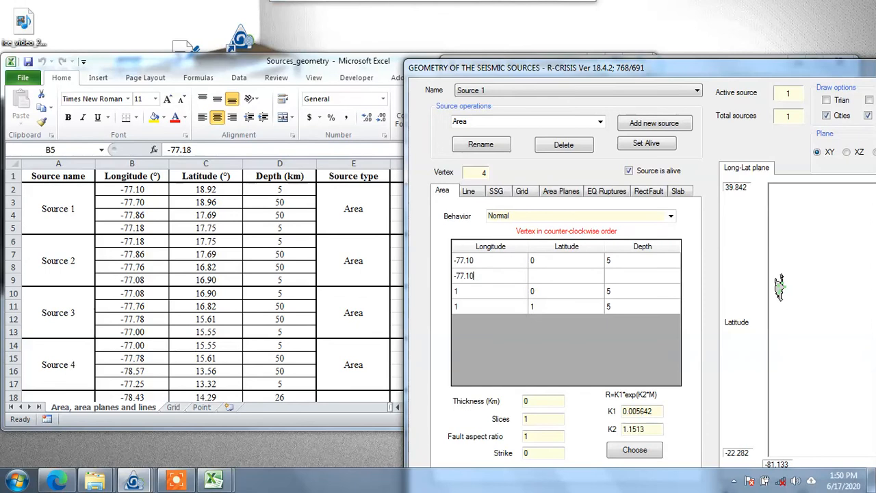
Set the longitudes of the area source's third and fourth vertices to -77.86 and -77.18
click(497, 295)
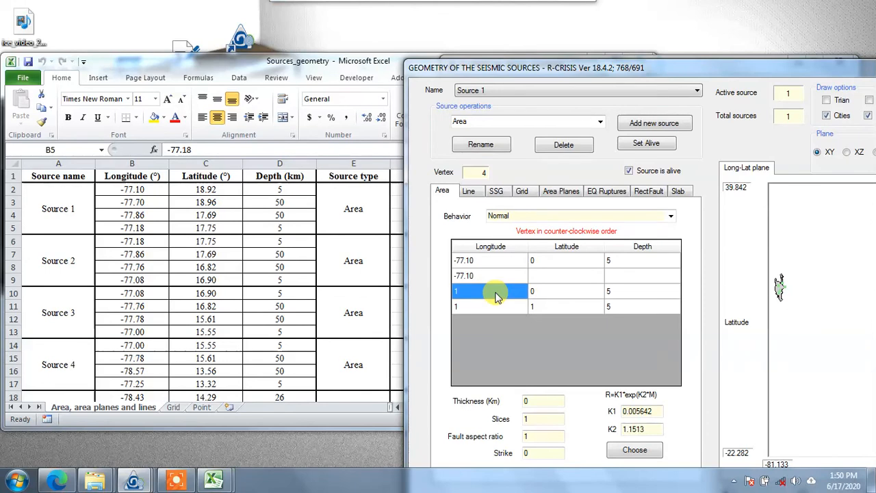
text(-77.)
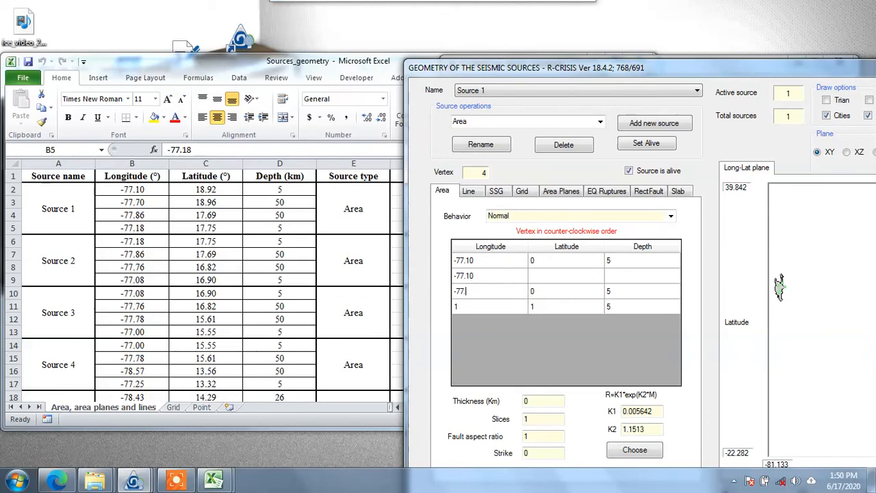
text(86)
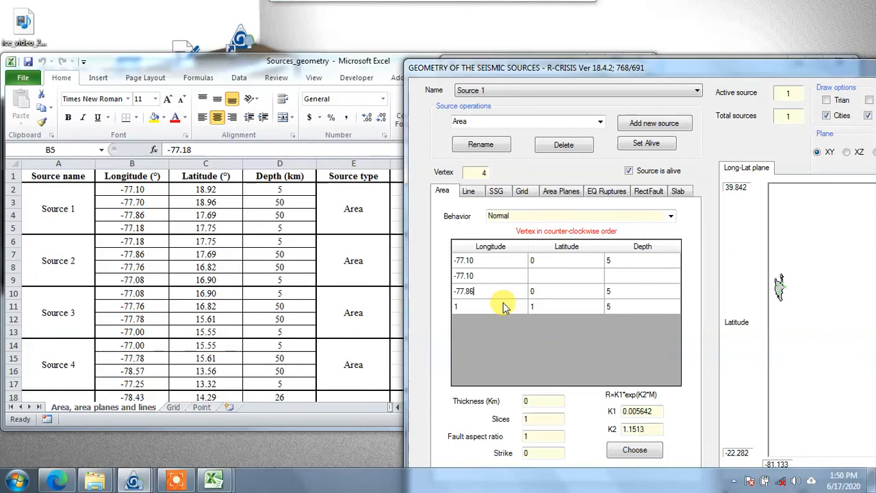
click(499, 308)
text(-77)
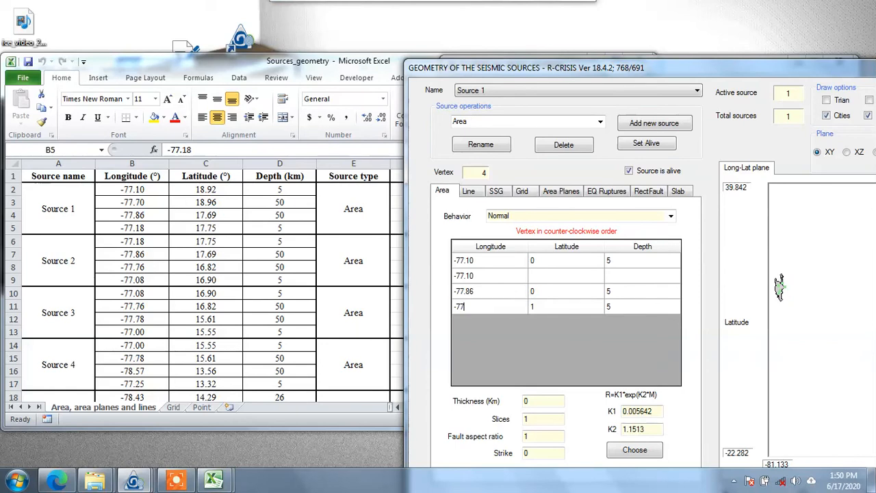
Set the latitudes of the area source's four vertices to 18.92, 18.96, 17.69 and 17.75 in order
click(574, 260)
text(18.92)
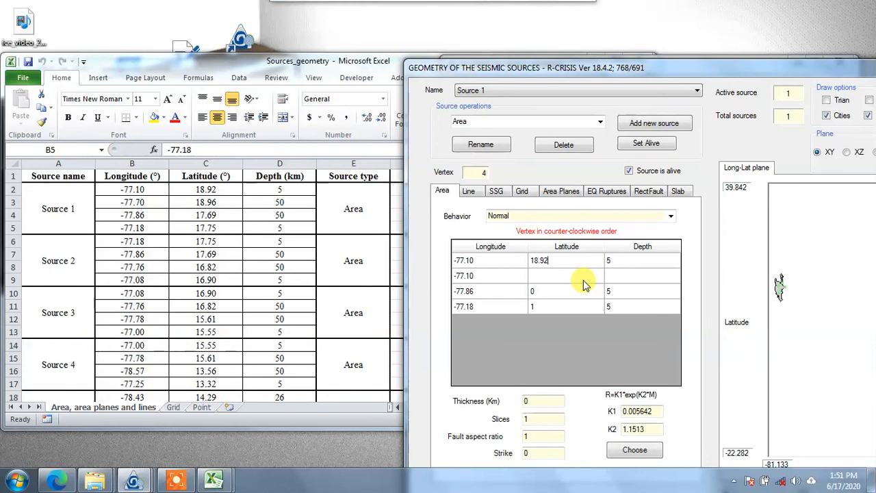
click(583, 283)
text(18)
click(567, 296)
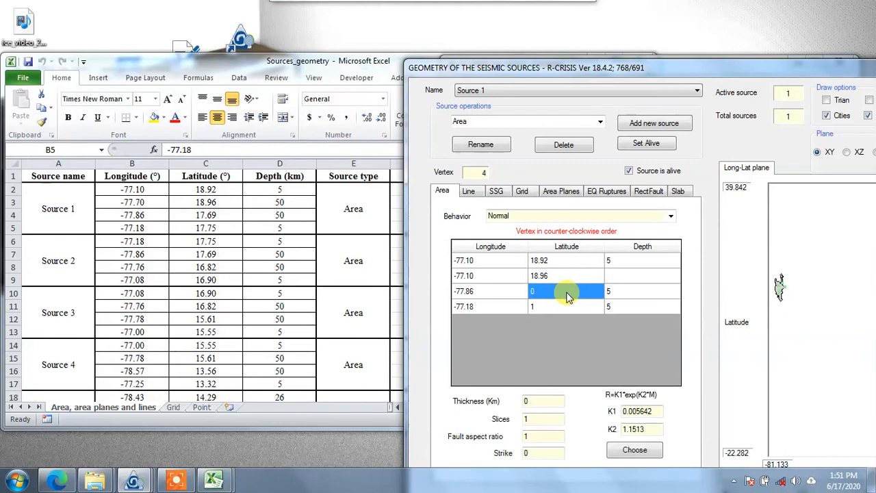
text(17.)
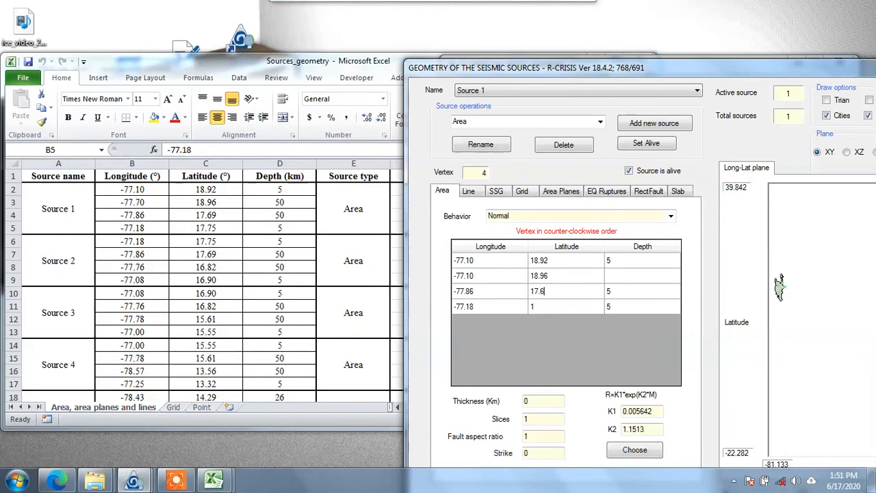
text(69)
click(571, 309)
text(17.75)
Set the depths of the area source's four vertices to 5, 50, 50 and 5 km in order
click(619, 261)
text(5)
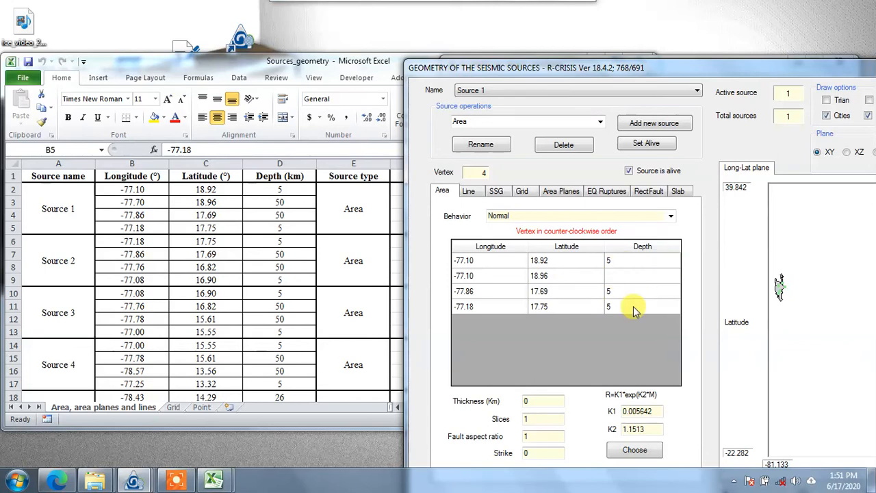
text(0)
key(Return)
text(50)
key(Return)
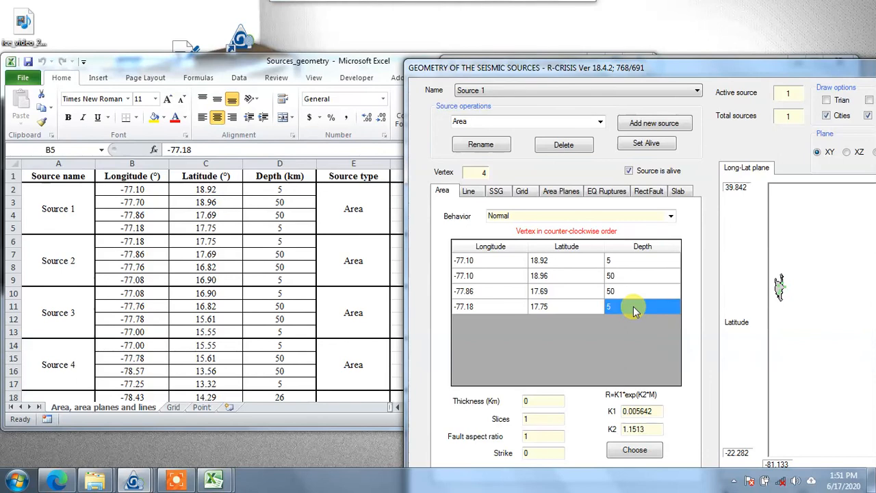
Bring the workbook's additional data for Source 1 into view beside the geometry form, and set the source's fault aspect ratio to 0.3
drag(513, 72, 501, 55)
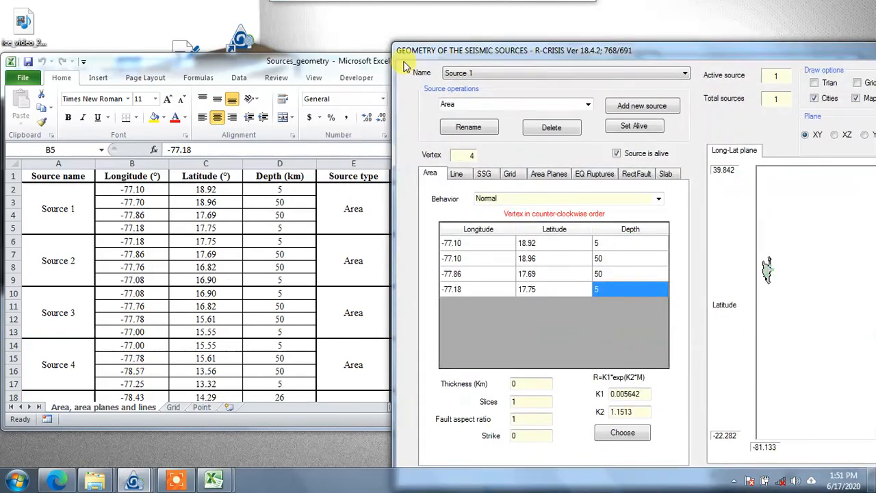
drag(273, 61, 97, 72)
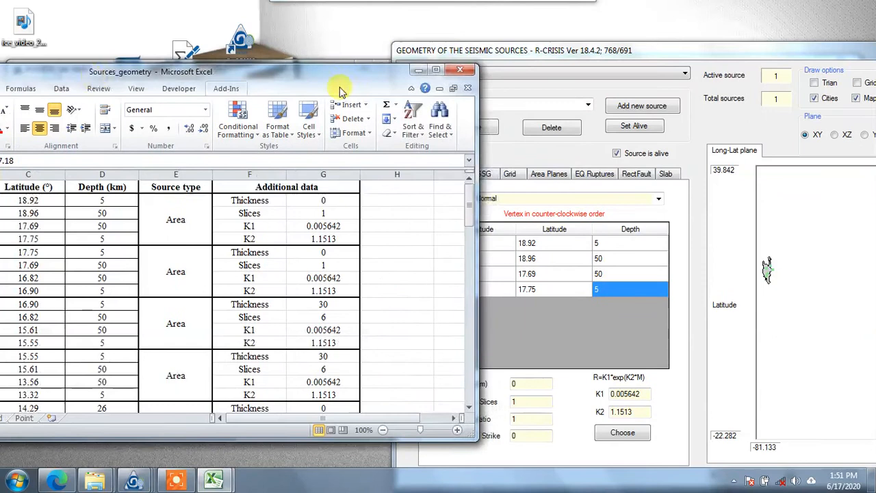
click(563, 50)
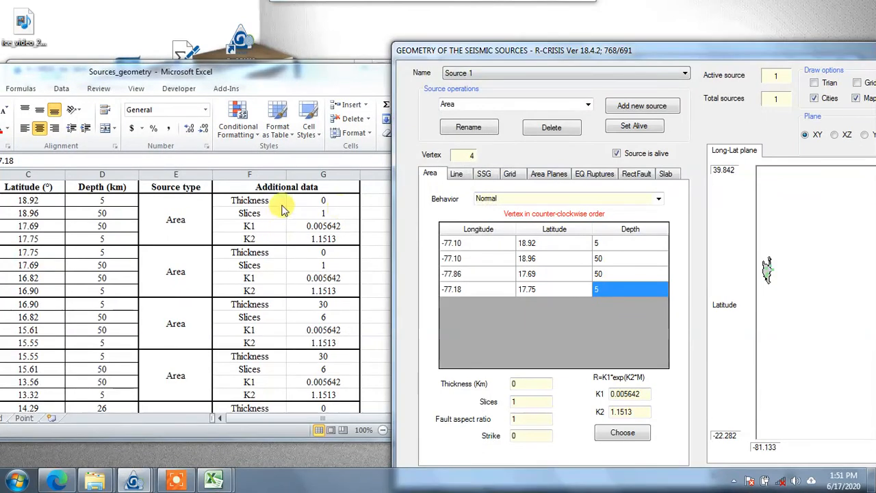
drag(468, 54, 469, 26)
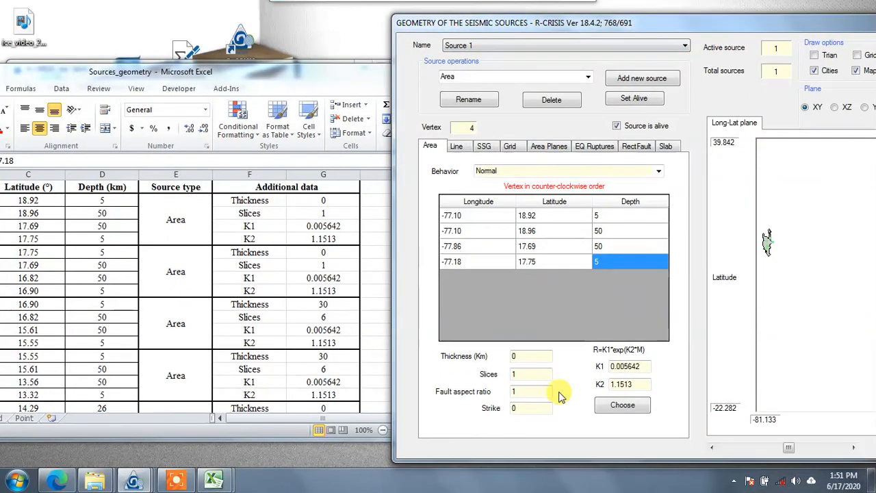
click(524, 375)
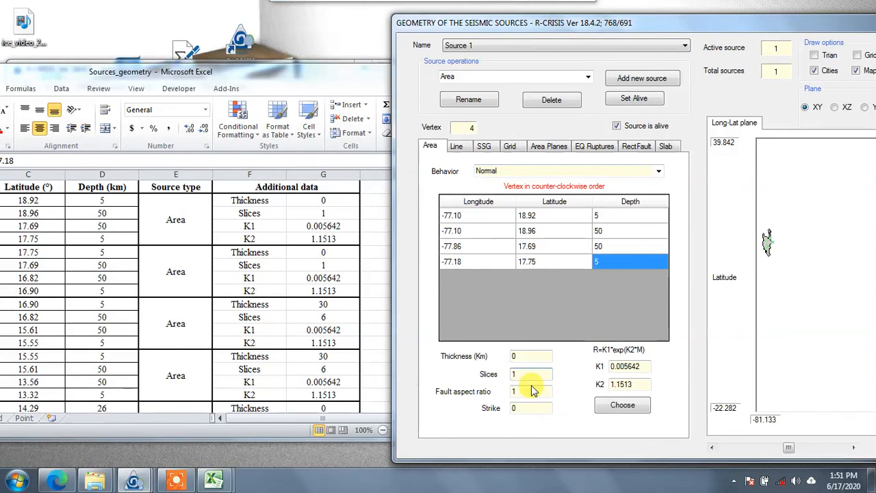
click(533, 390)
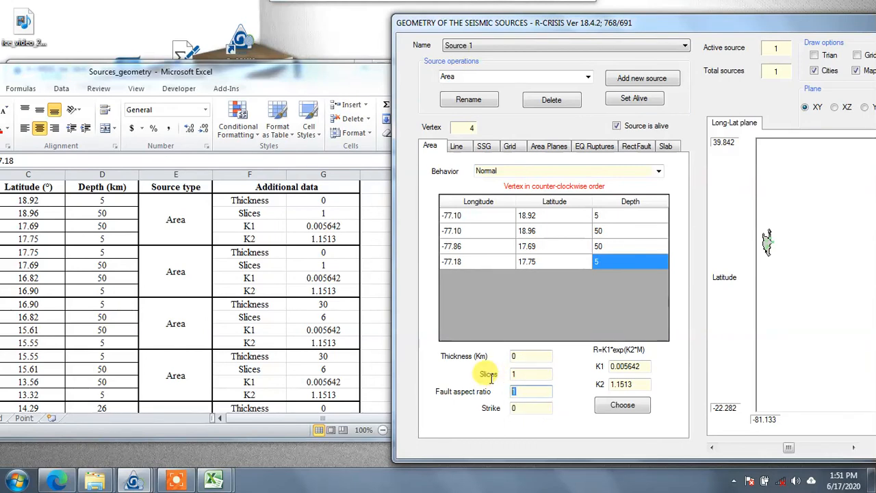
text(0.3)
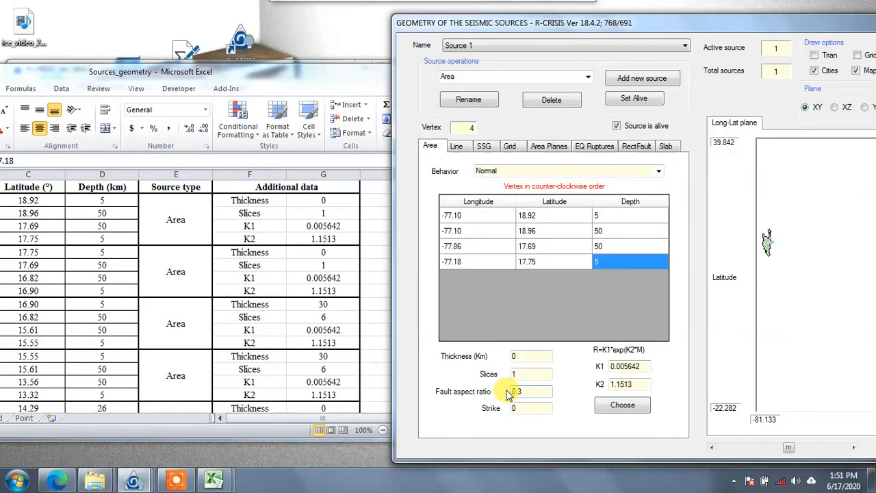
Draw Source 1 on the map and compare its vertex coordinates with the Sources_geometry workbook
mouse_move(700, 23)
mouse_down()
mouse_move(290, 72)
mouse_move(302, 66)
mouse_up()
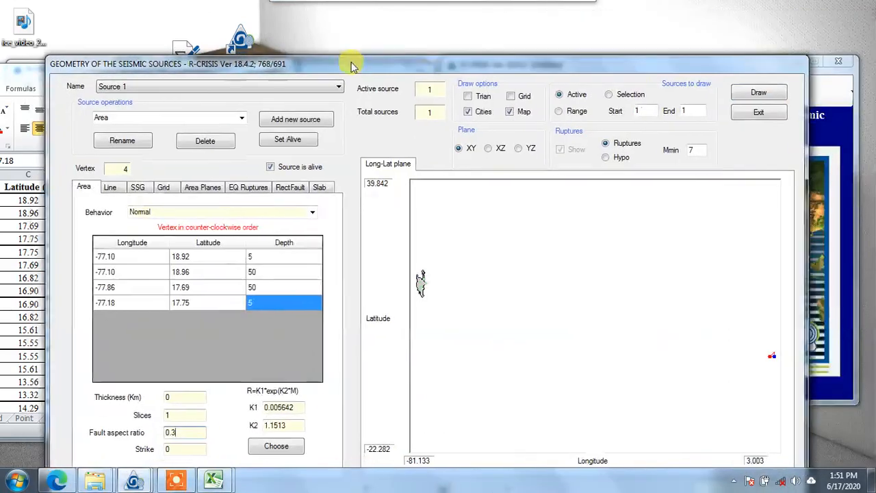
click(785, 97)
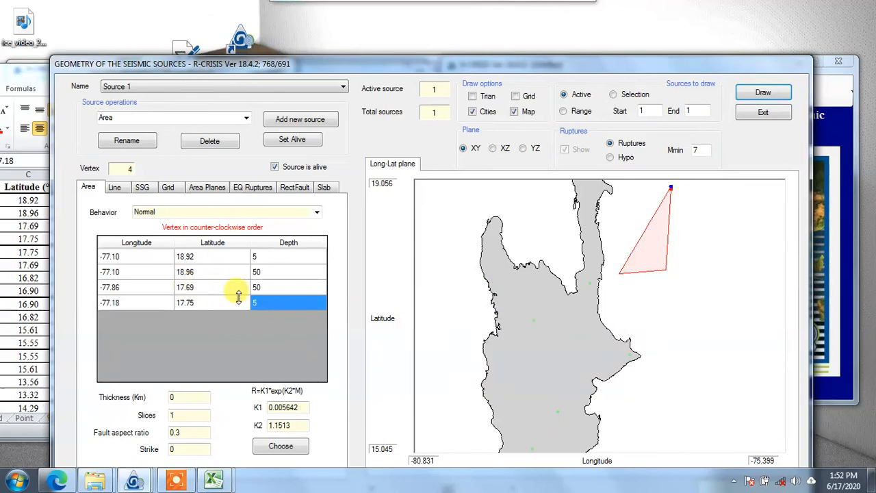
drag(321, 67, 496, 74)
drag(154, 81, 336, 91)
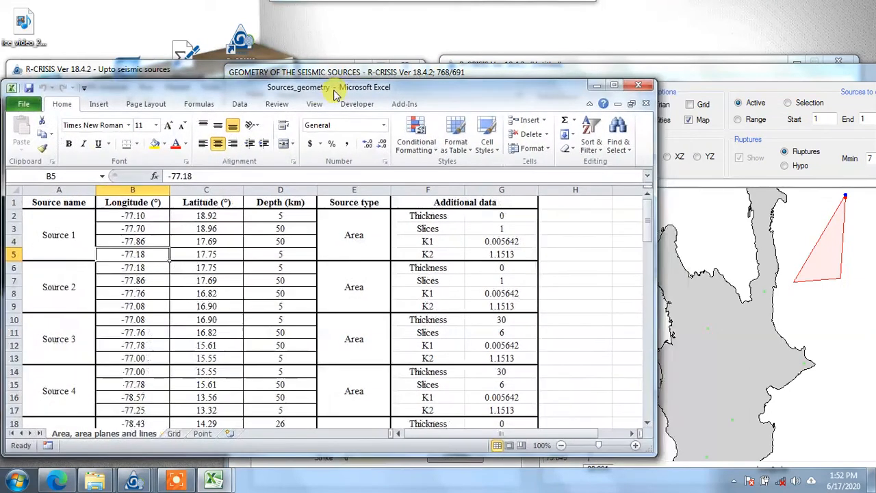
click(665, 74)
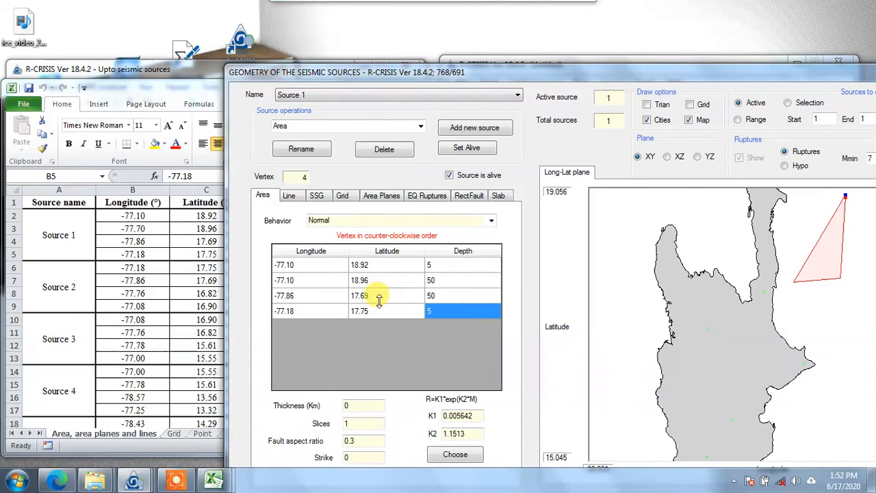
click(176, 481)
click(469, 460)
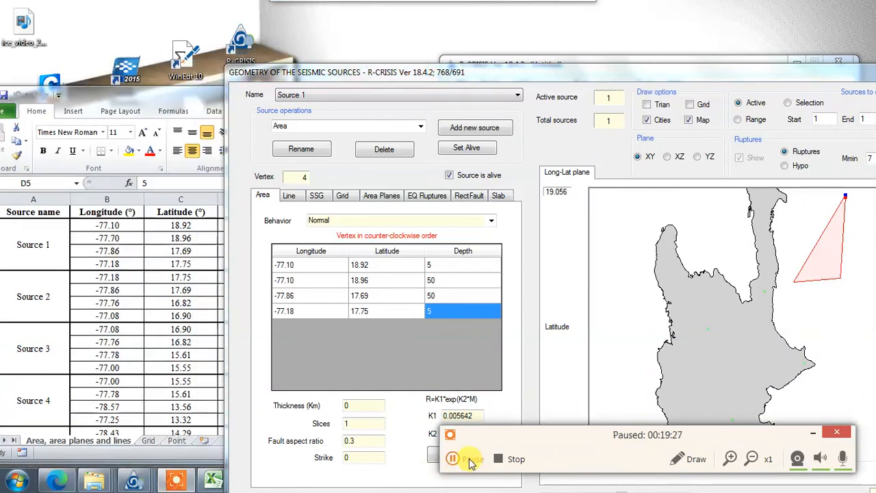
click(471, 462)
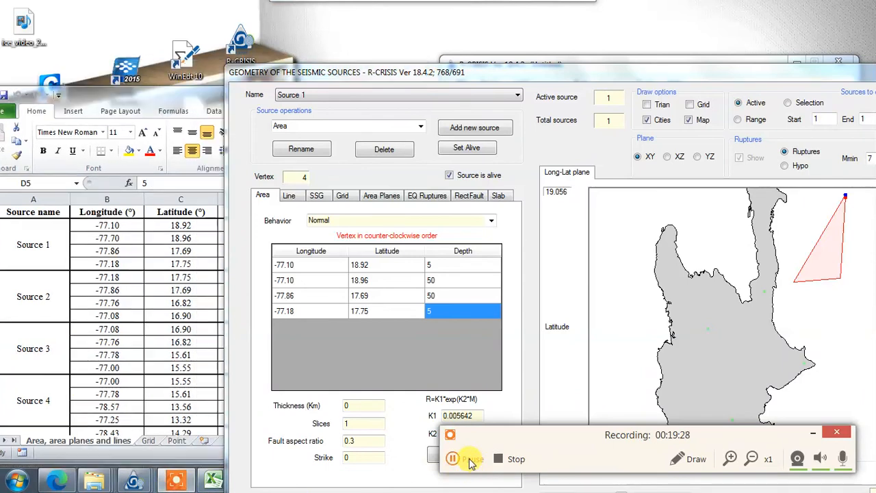
click(815, 435)
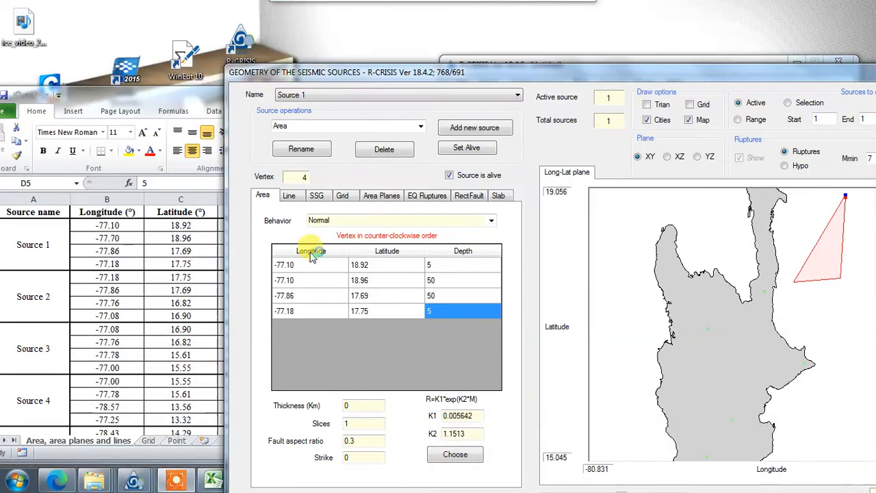
Set the longitude of the area source's second vertex to -77.70 and redraw the source on the map
click(291, 282)
click(291, 281)
key(BackSpace)
text(7)
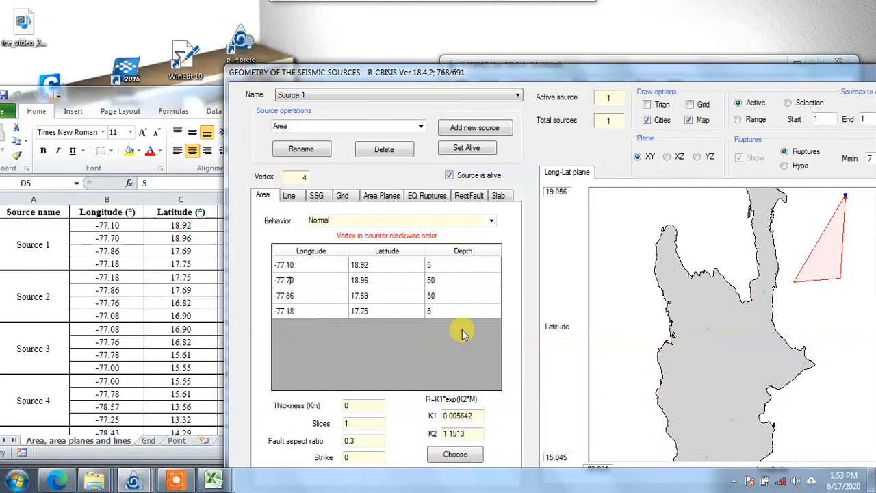
drag(769, 67, 696, 63)
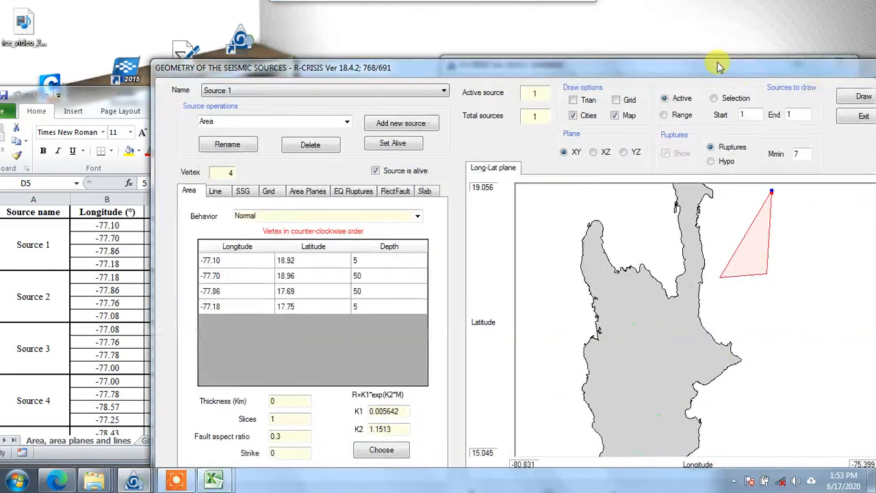
click(856, 99)
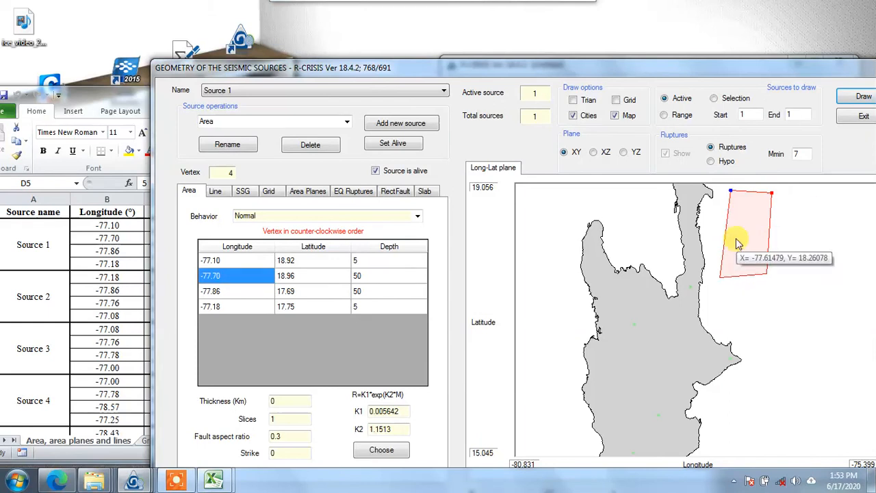
Start drawing on the screen with Presentation Assistant and sketch concentric circular rupture outlines inside the source polygon
mouse_move(682, 70)
mouse_down()
mouse_move(680, 52)
mouse_move(671, 57)
mouse_up()
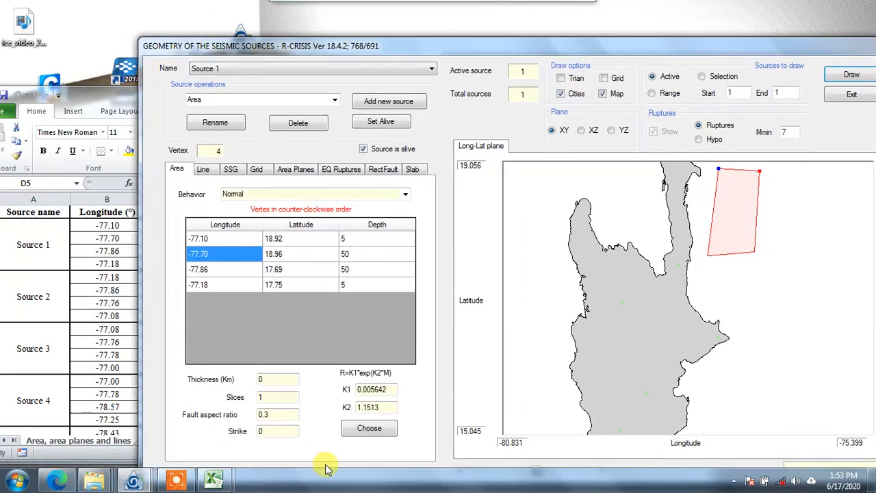
drag(277, 414, 252, 409)
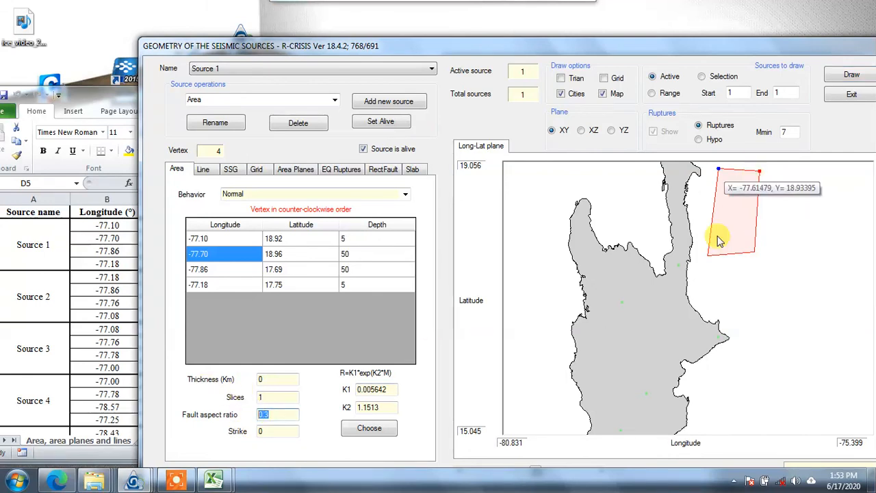
mouse_move(362, 1)
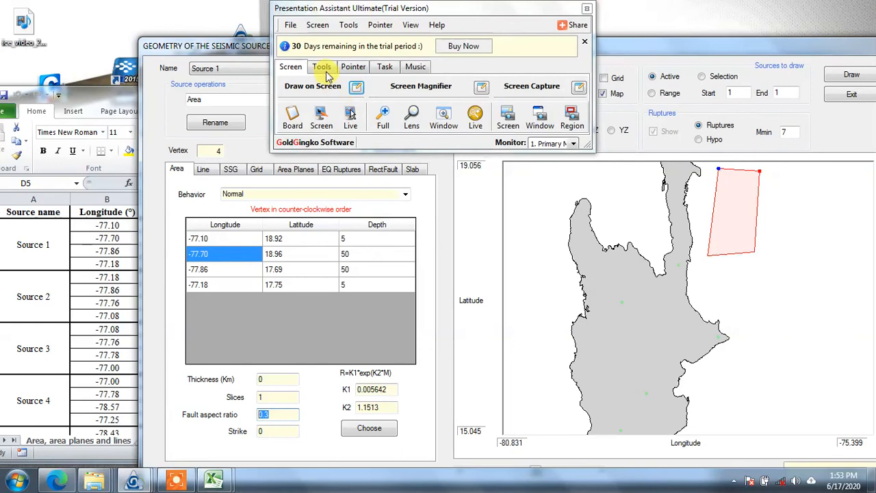
click(321, 118)
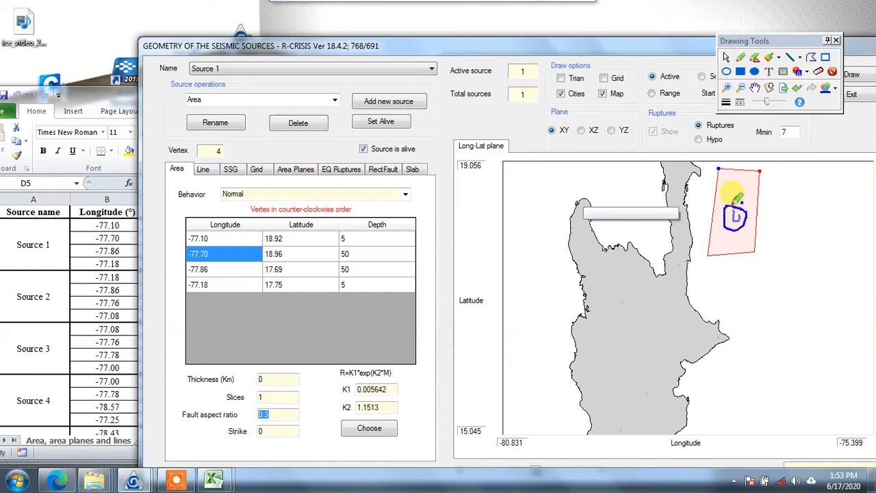
drag(715, 201, 741, 233)
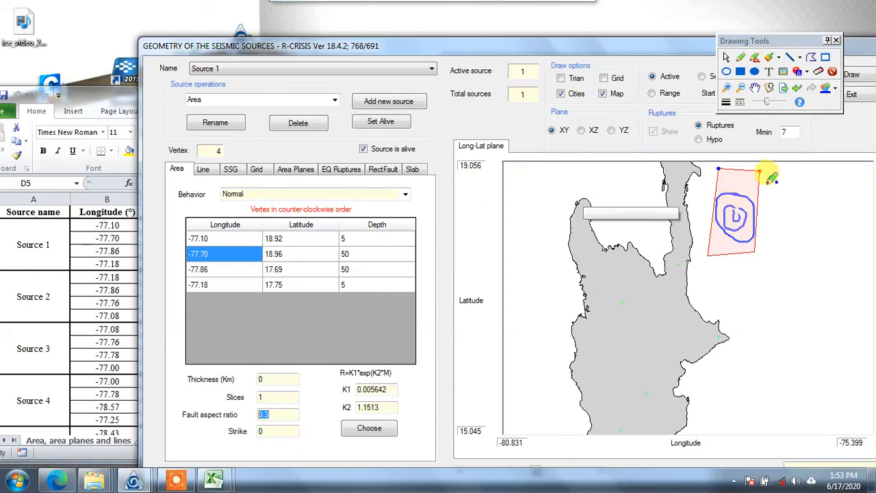
Annotate the source polygon's height and width with freehand dimension arrows and handwritten labels
mouse_move(767, 171)
mouse_down()
mouse_move(778, 173)
mouse_move(765, 252)
mouse_up()
drag(776, 247, 765, 250)
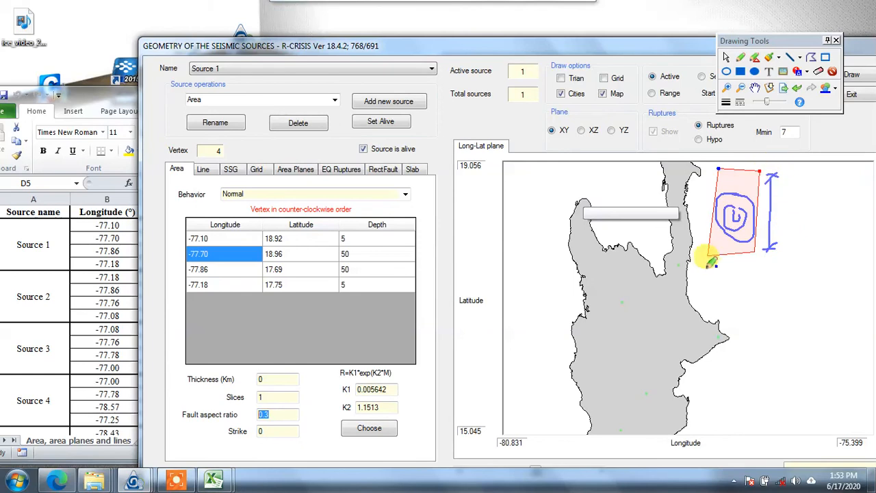
mouse_move(711, 261)
mouse_down()
mouse_move(719, 271)
mouse_move(768, 274)
mouse_move(743, 273)
mouse_up()
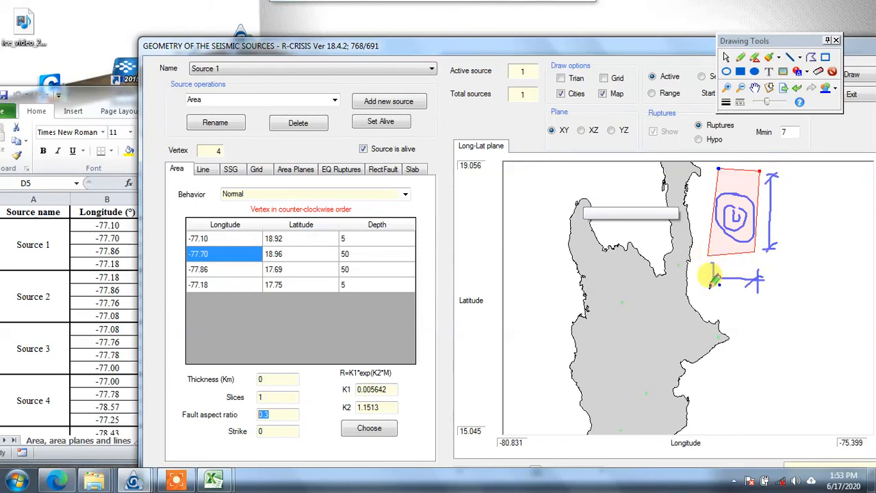
mouse_move(783, 200)
mouse_down()
mouse_move(792, 233)
mouse_move(829, 204)
mouse_move(824, 236)
mouse_move(811, 234)
mouse_up()
drag(738, 297, 772, 330)
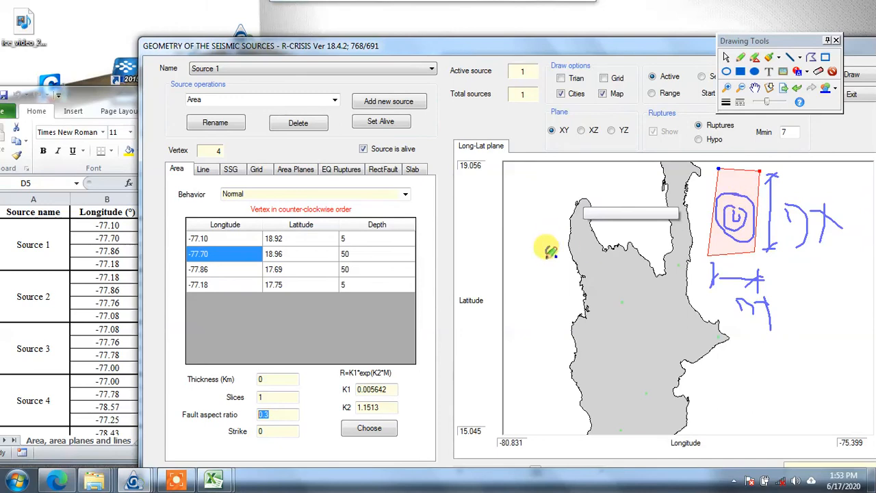
Sketch elongated elliptical rupture outlines off the island's west coast, and clear all annotations from the screen
mouse_move(550, 241)
mouse_down()
mouse_move(545, 261)
mouse_move(553, 244)
mouse_move(541, 238)
mouse_move(539, 219)
mouse_move(552, 289)
mouse_move(547, 208)
mouse_move(520, 239)
mouse_move(580, 260)
mouse_up()
drag(567, 208, 559, 193)
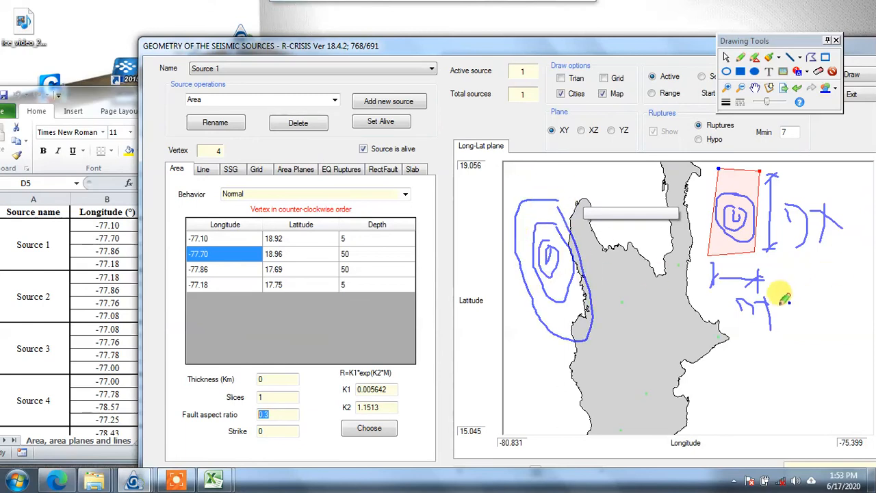
key(ctrl+a)
key(Delete)
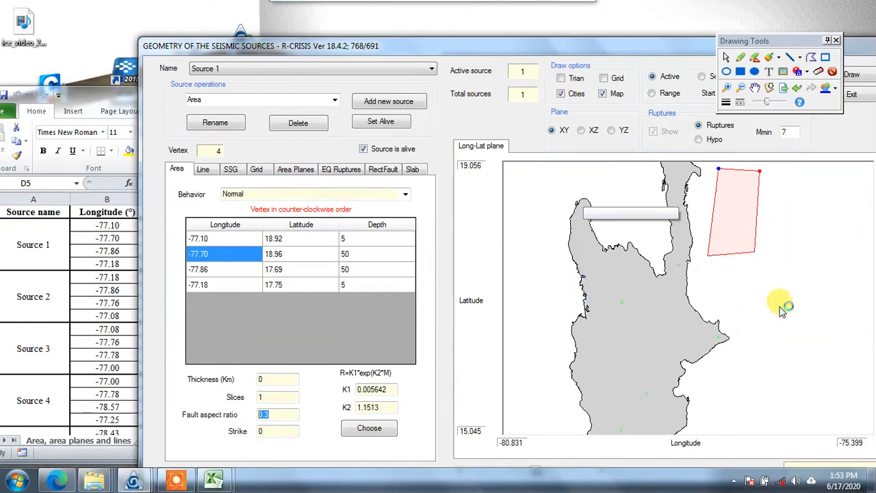
key(Escape)
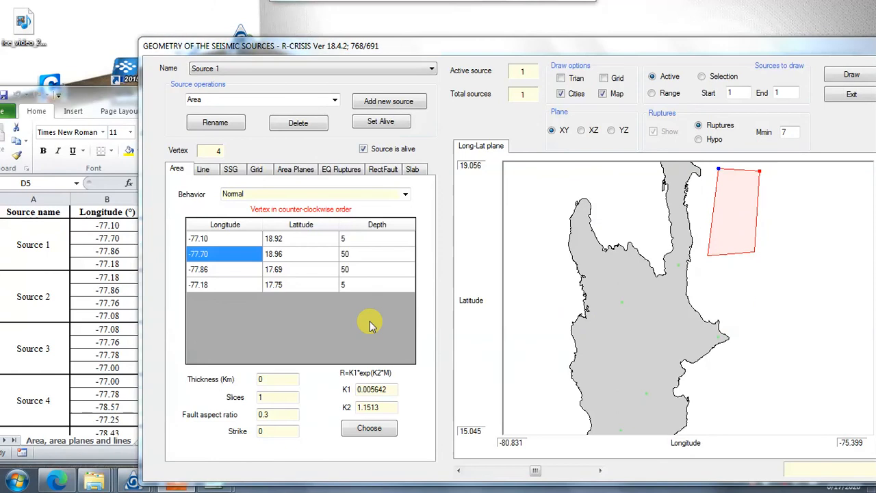
Check the area source's fault aspect ratio and strike, and assign the Singh rupture parameters with K1=0.005642 and K2=1.1513
click(274, 416)
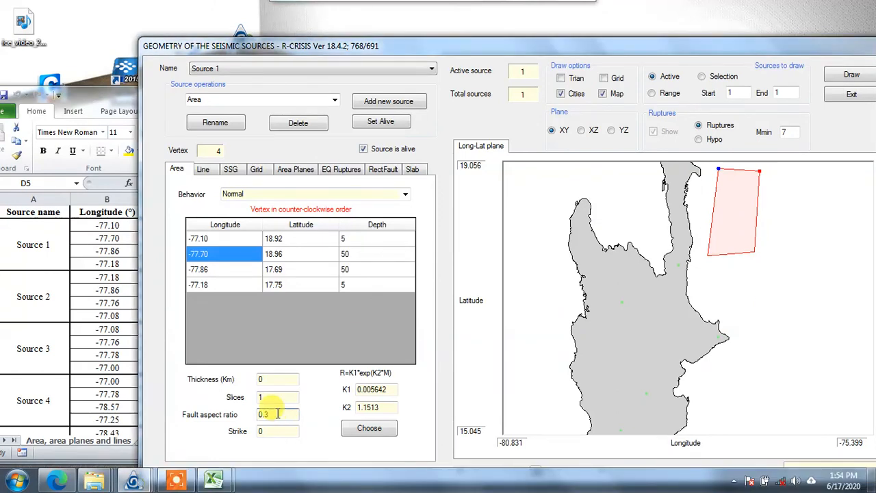
double_click(263, 415)
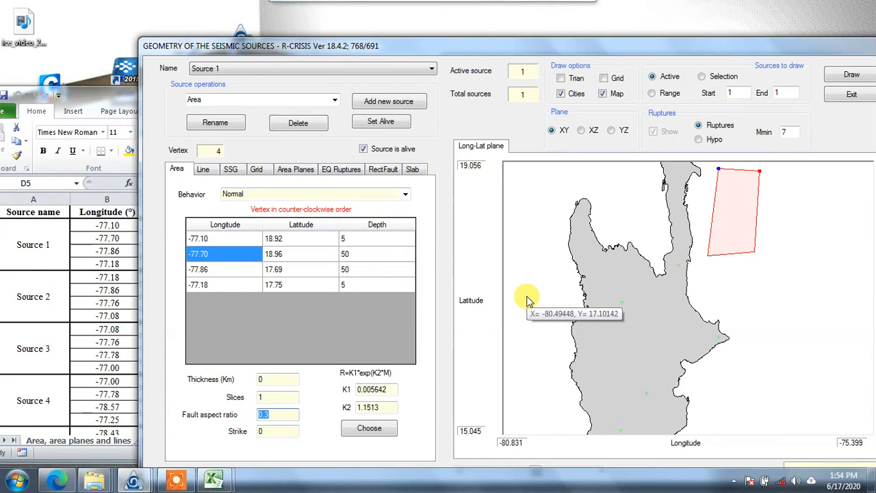
click(278, 431)
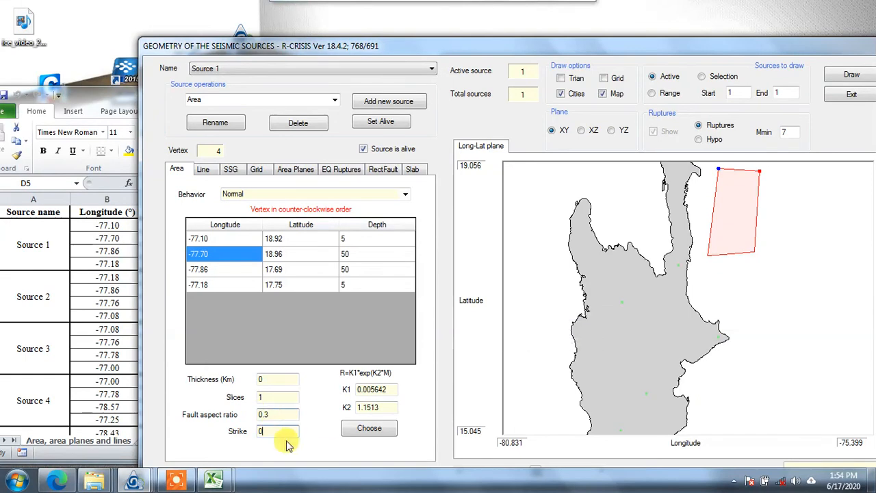
click(370, 430)
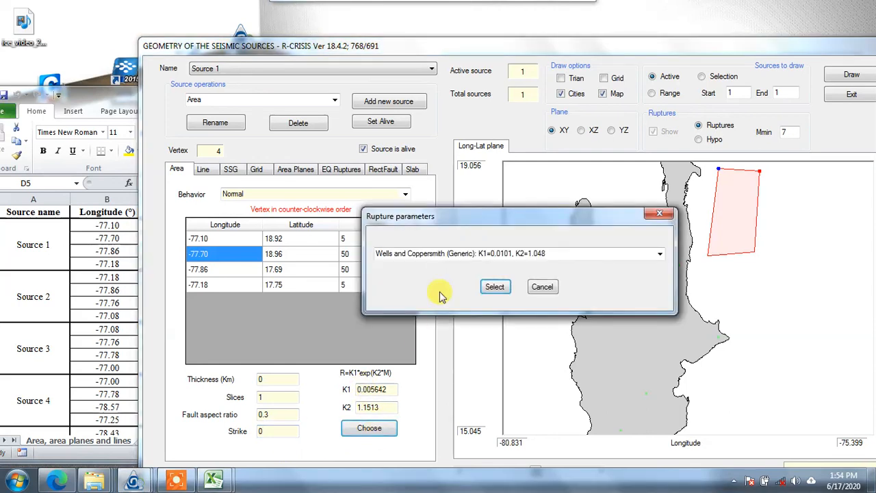
click(659, 257)
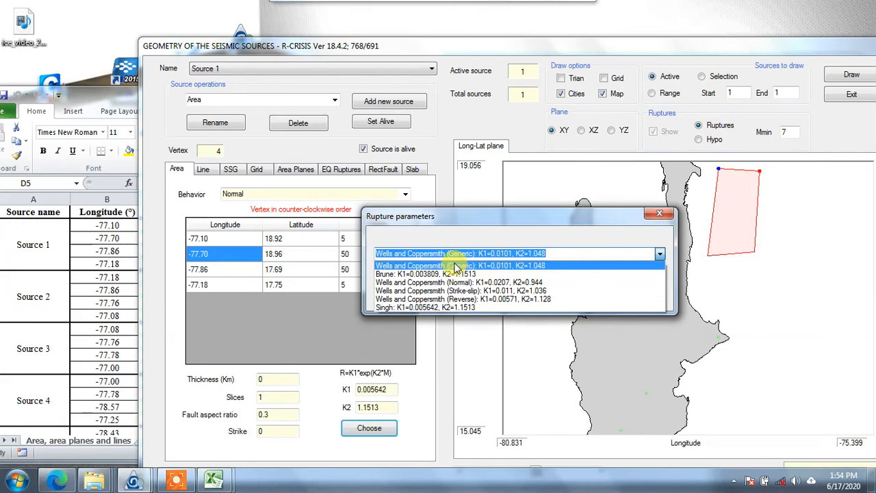
click(387, 308)
click(494, 291)
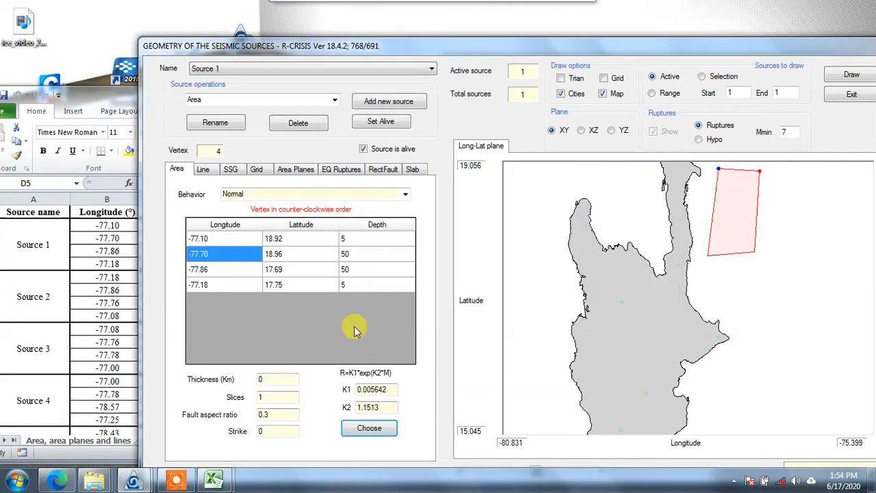
Review the rupture behavior options available for the area source
click(260, 194)
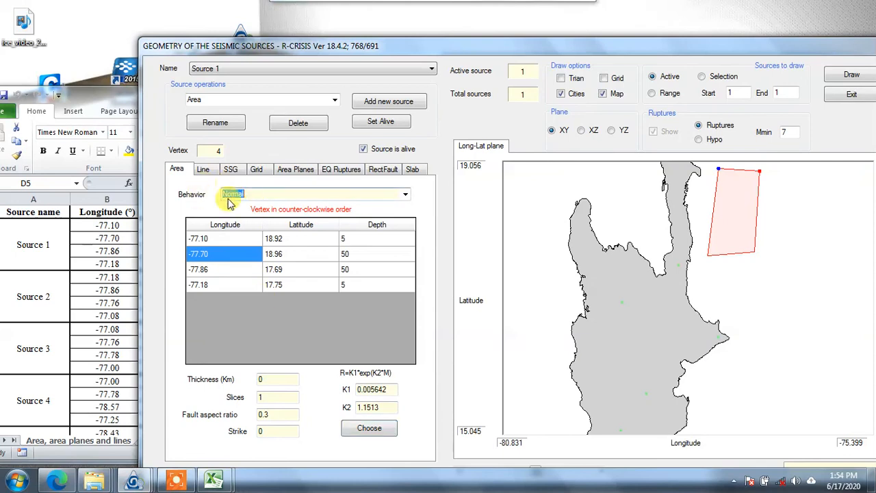
click(405, 194)
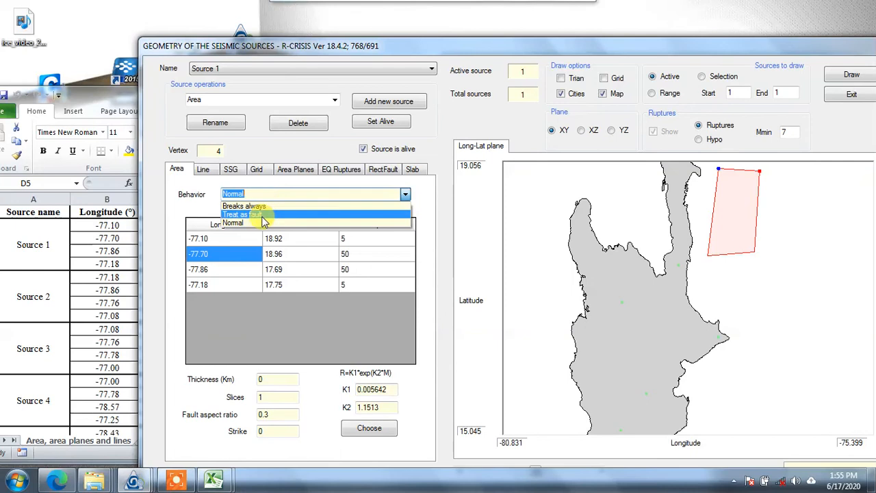
click(203, 211)
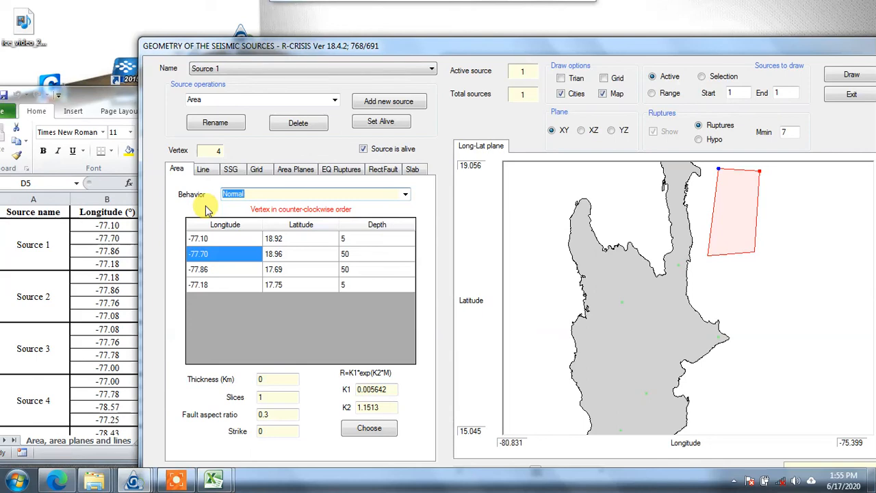
Start drawing on the screen with Presentation Assistant and sketch concentric rupture outlines that spill over the source polygon's edge
mouse_move(333, 2)
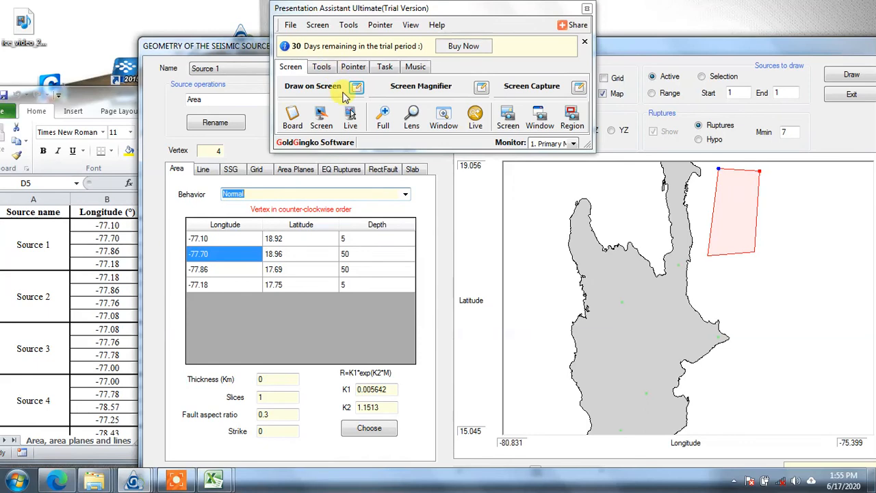
click(321, 117)
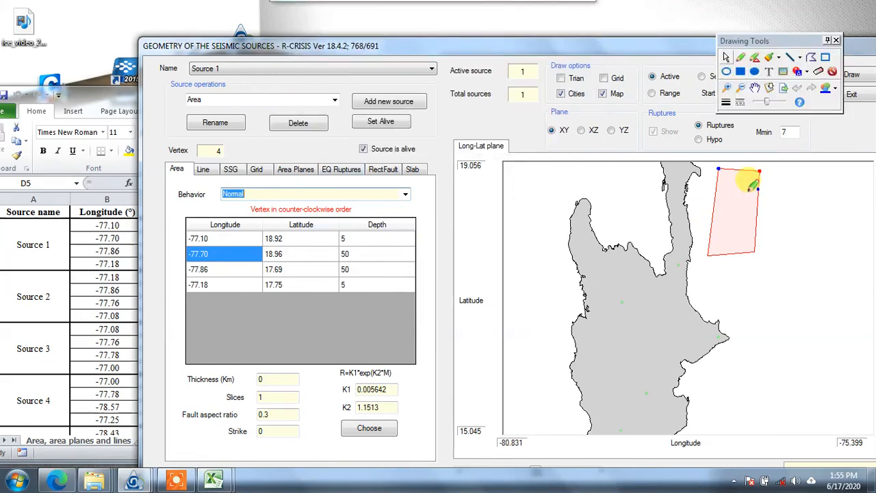
mouse_move(740, 200)
mouse_down()
mouse_move(733, 214)
mouse_move(737, 185)
mouse_move(722, 205)
mouse_move(751, 205)
mouse_move(727, 176)
mouse_move(752, 235)
mouse_move(739, 172)
mouse_move(731, 235)
mouse_up()
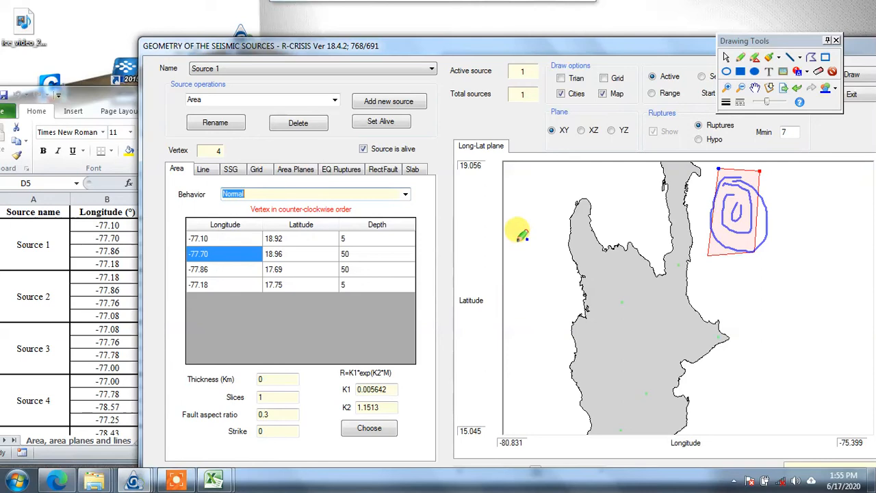
Sketch three coordinate axes and an inclined source plane divided into pieces over the island map
mouse_move(517, 232)
mouse_down()
mouse_move(542, 366)
mouse_move(753, 378)
mouse_up()
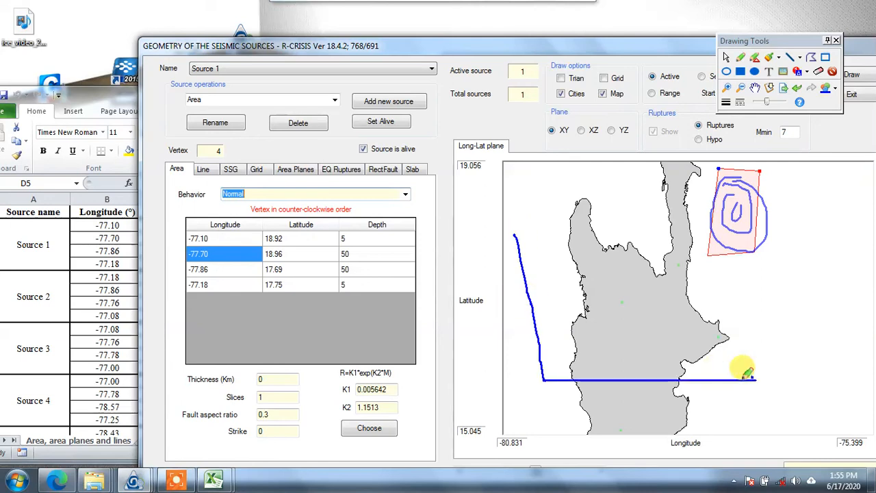
drag(544, 380, 662, 277)
mouse_move(604, 239)
mouse_down()
mouse_move(561, 292)
mouse_move(546, 329)
mouse_move(744, 356)
mouse_up()
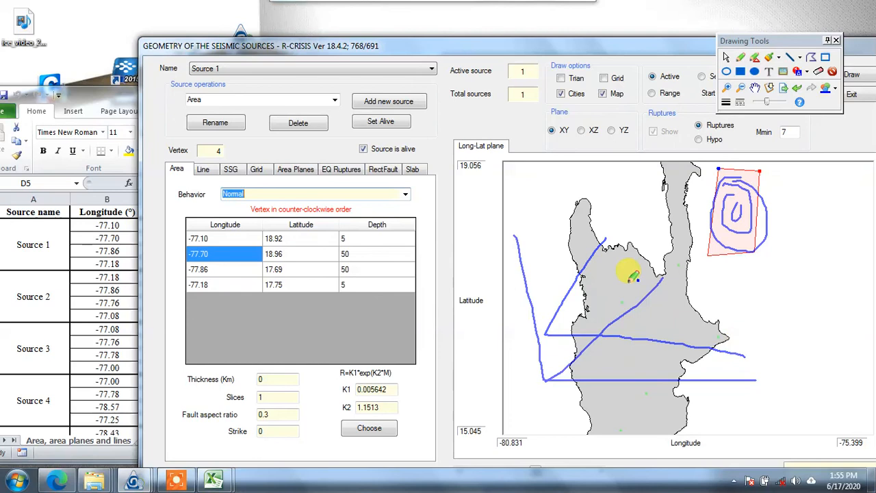
mouse_move(606, 236)
mouse_down()
mouse_move(759, 309)
mouse_move(747, 354)
mouse_up()
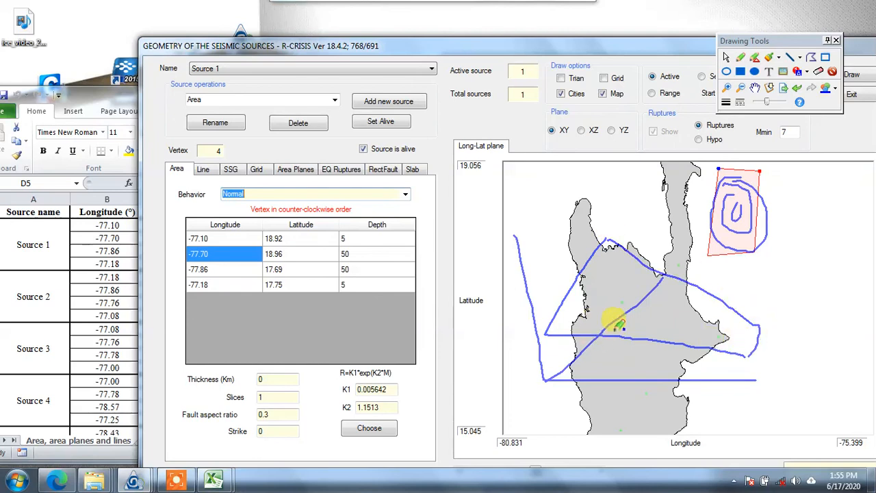
mouse_move(604, 239)
mouse_down()
mouse_move(629, 328)
mouse_move(719, 298)
mouse_move(744, 356)
mouse_up()
Sketch concentric rupture outlines around a point on the inclined plane, and clear all annotations from the screen
mouse_move(580, 301)
mouse_down()
mouse_move(587, 313)
mouse_move(581, 288)
mouse_move(574, 312)
mouse_move(609, 296)
mouse_move(585, 277)
mouse_move(561, 299)
mouse_move(628, 325)
mouse_move(587, 291)
mouse_up()
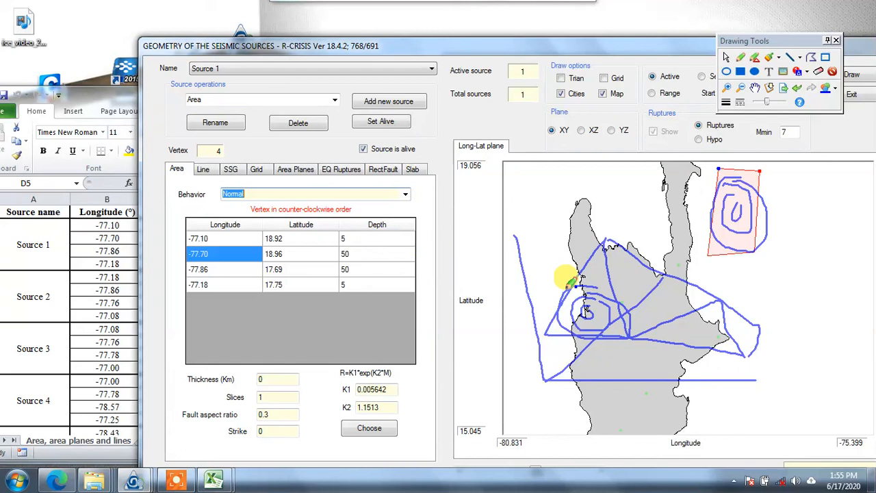
key(ctrl+a)
key(Delete)
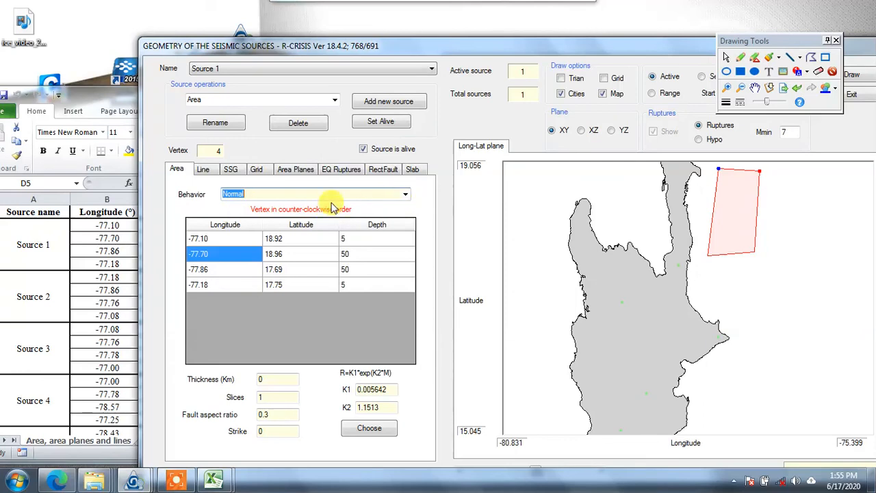
Leave the drawing mode and set the area source's behavior to Treat as fault
click(362, 203)
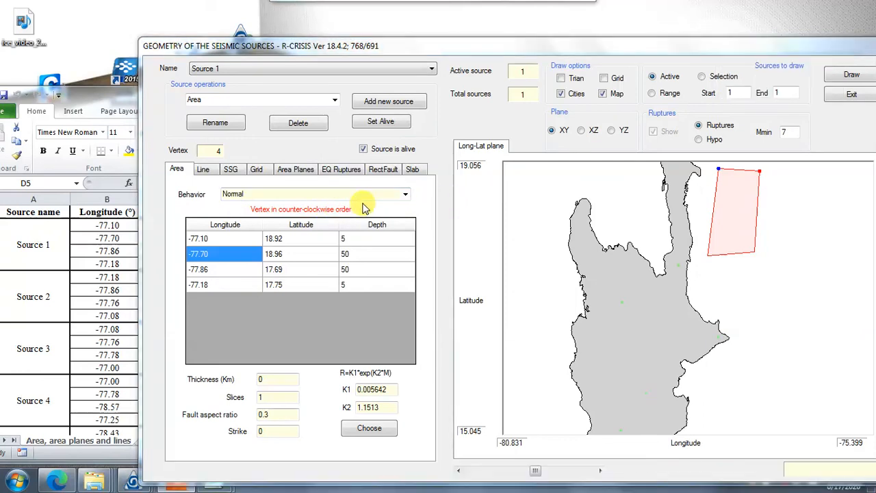
click(405, 195)
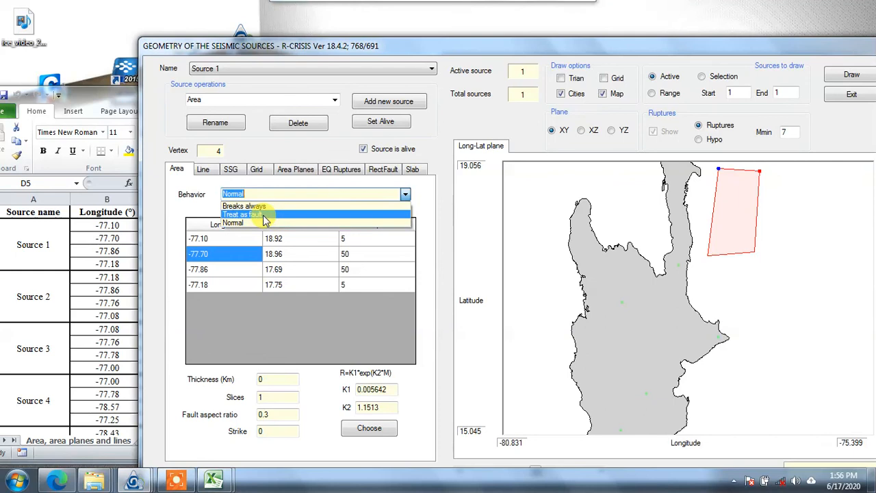
click(266, 216)
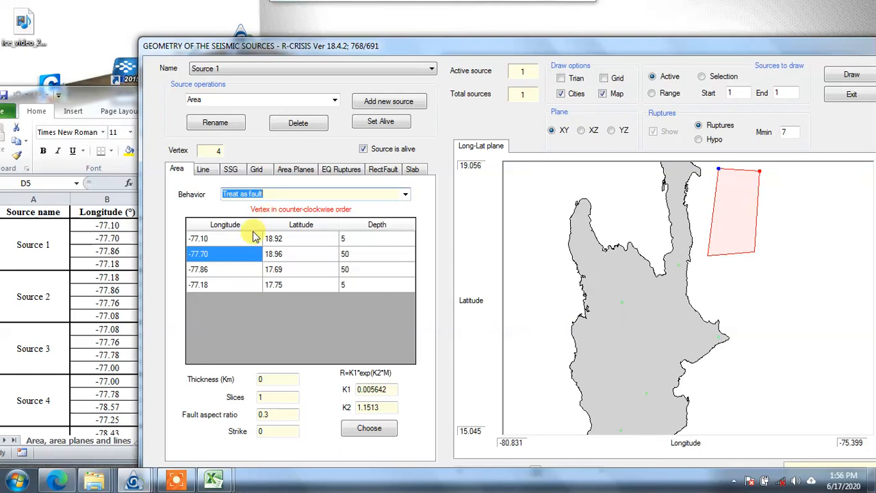
click(732, 190)
click(551, 300)
click(548, 279)
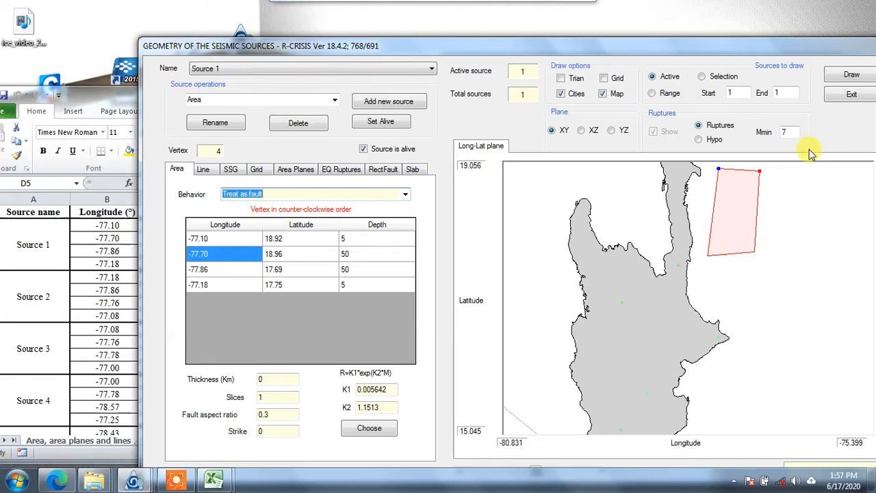
Sketch circular ruptures inside and extending beyond the source polygon with the screen drawing tool, and discard the annotations
mouse_move(375, 4)
click(347, 114)
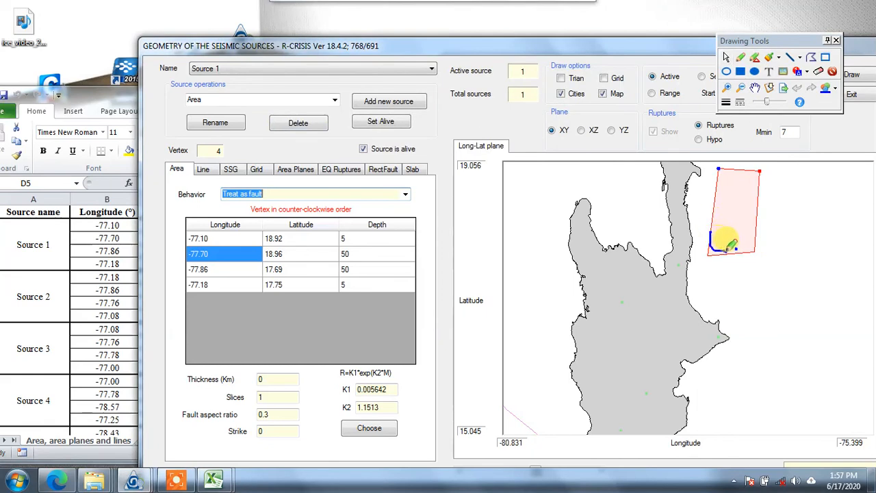
mouse_move(740, 240)
mouse_down()
mouse_move(744, 212)
mouse_move(719, 200)
mouse_move(709, 225)
mouse_move(731, 220)
mouse_move(720, 236)
mouse_move(736, 222)
mouse_up()
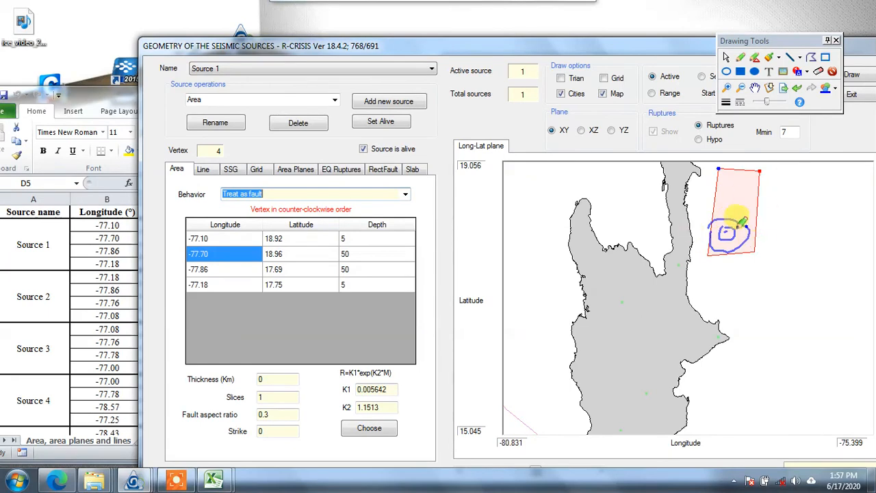
mouse_move(745, 193)
mouse_down()
mouse_move(753, 172)
mouse_move(733, 185)
mouse_move(758, 172)
mouse_move(713, 169)
mouse_move(843, 212)
mouse_move(723, 182)
mouse_up()
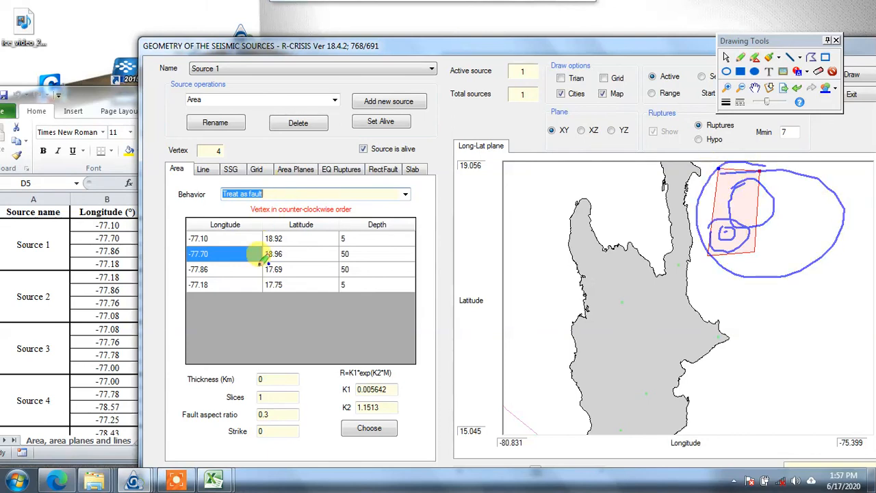
key(Escape)
click(667, 195)
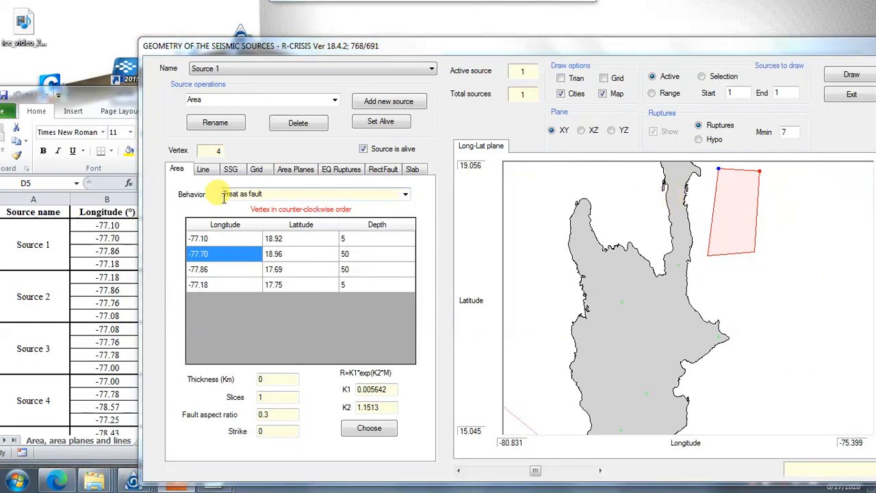
Review the behavior options, set the area source's behavior to Normal, and redraw the source on the map
click(405, 193)
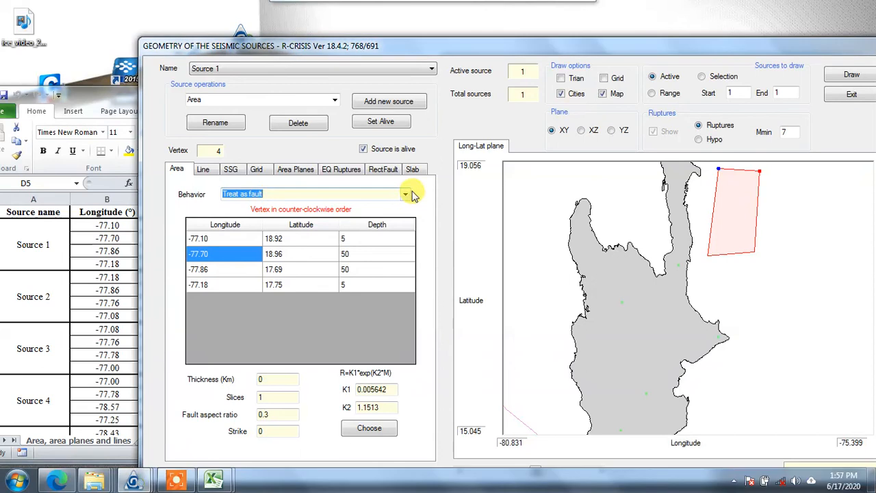
click(406, 194)
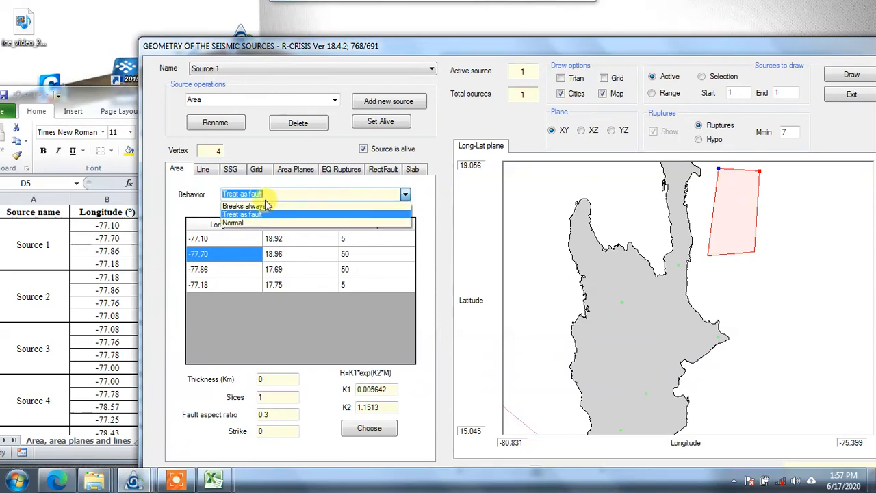
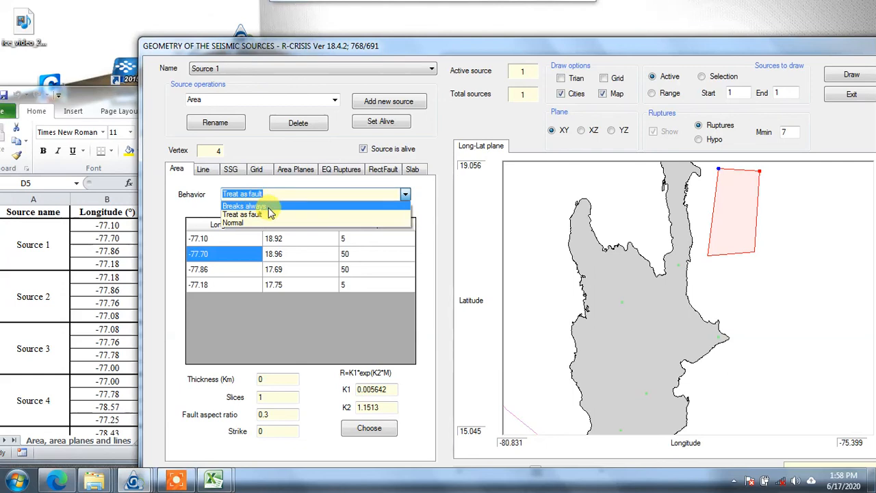
click(295, 320)
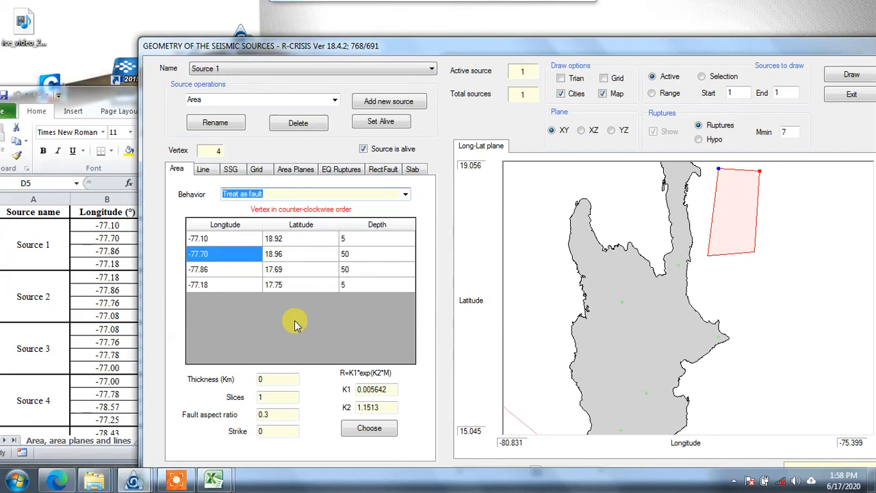
click(404, 194)
click(342, 224)
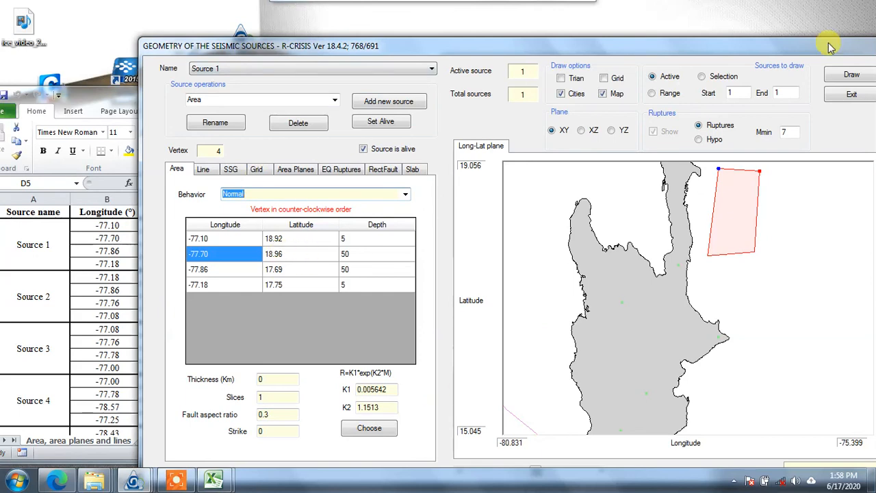
click(836, 78)
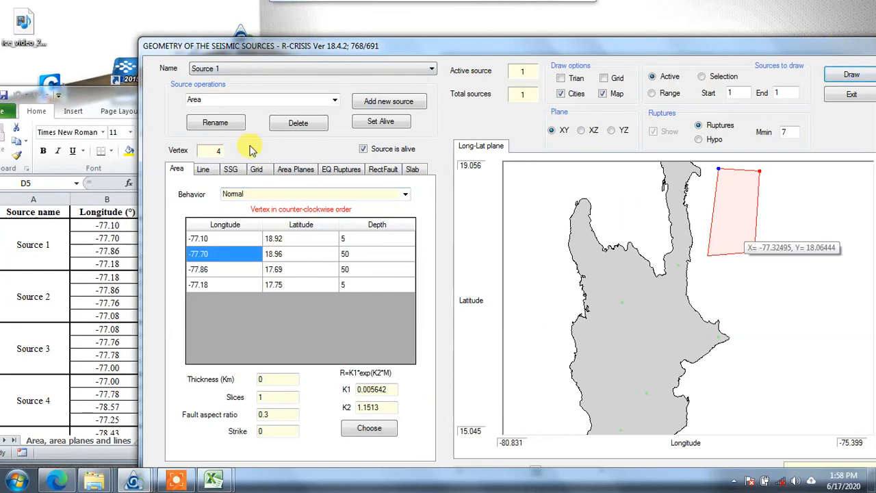
Add a second seismic source with the Line geometry type
click(335, 103)
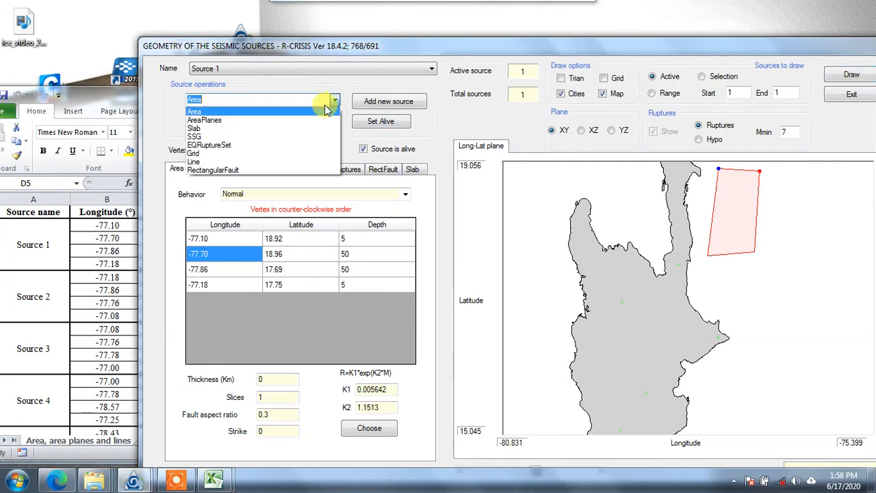
click(216, 162)
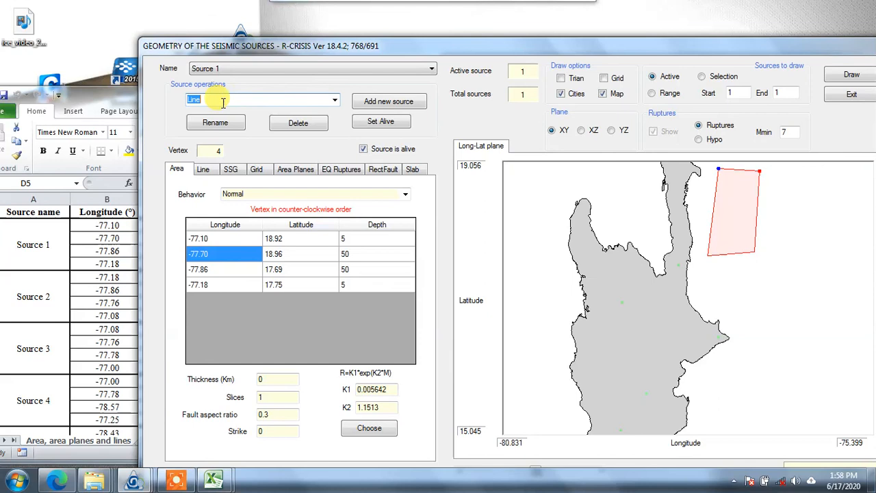
click(374, 108)
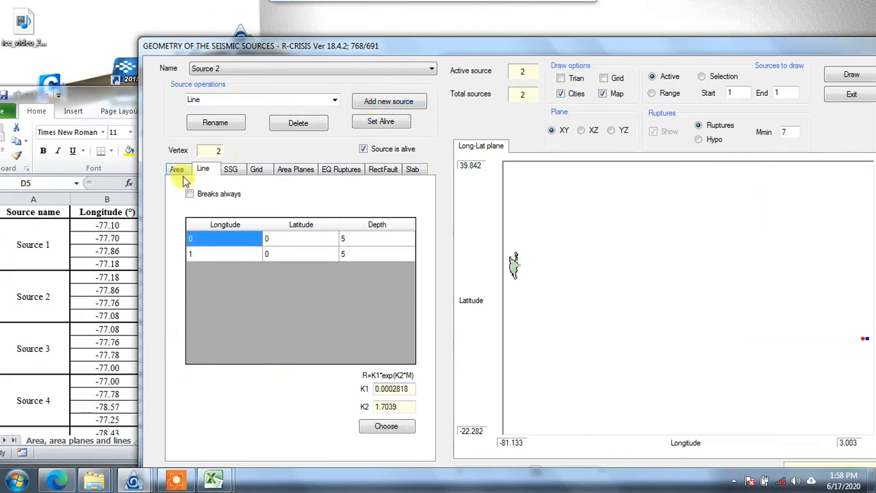
click(288, 70)
click(252, 110)
click(255, 101)
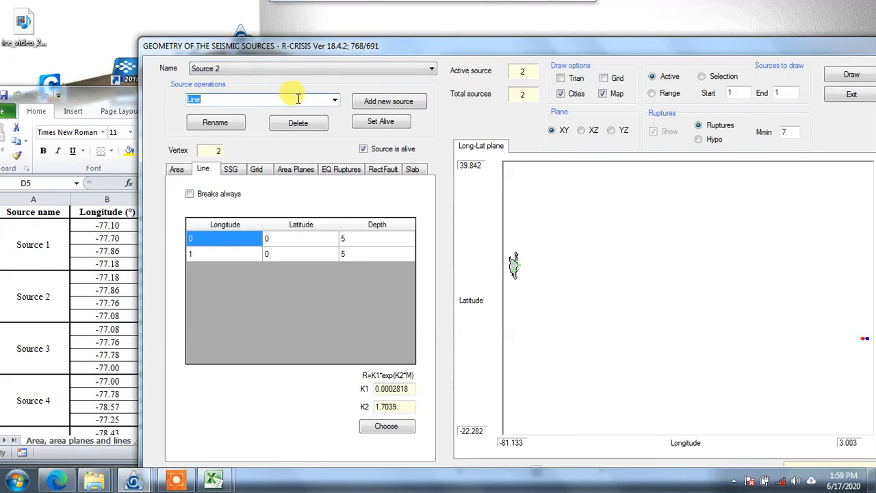
click(336, 103)
click(254, 189)
click(239, 173)
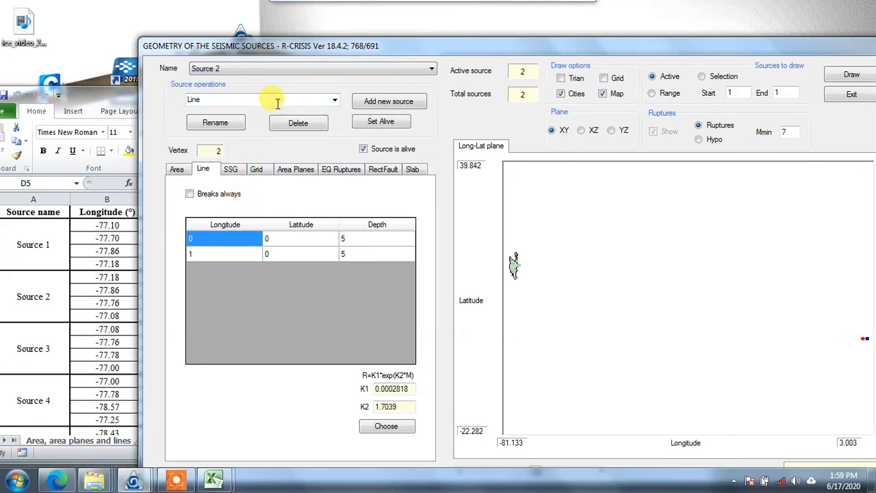
click(335, 102)
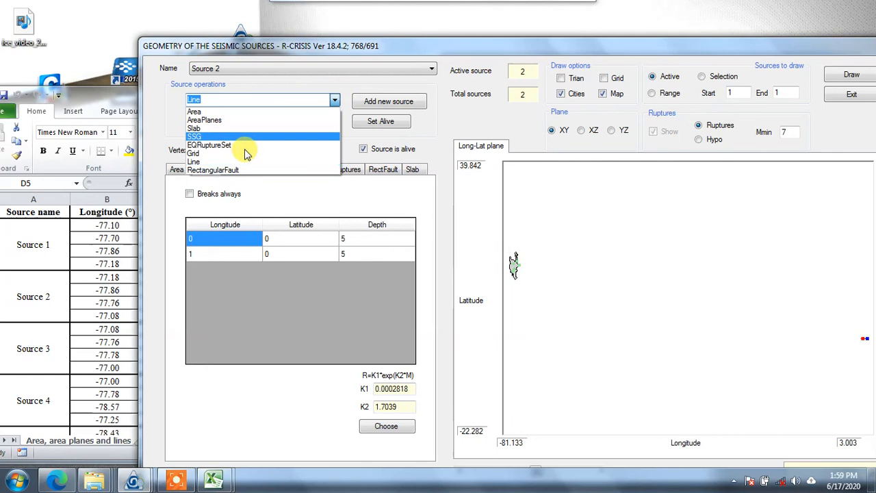
click(277, 190)
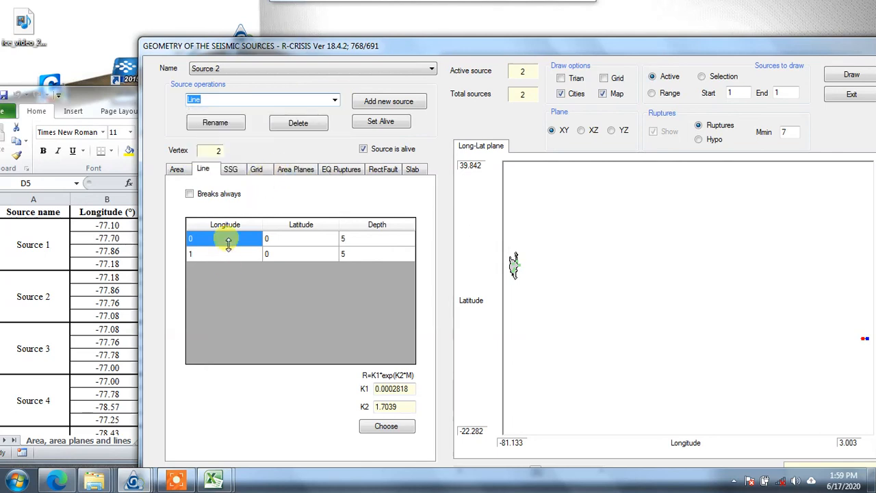
Find the Source 7 line data in the Sources_geometry workbook and place the R-CRISIS geometry window beside it
click(54, 347)
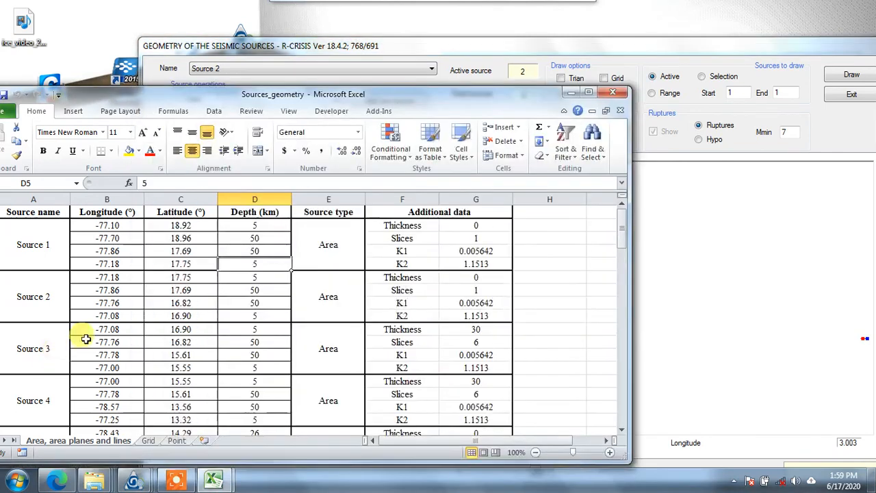
scroll(78, 340, down, 10)
scroll(84, 346, down, 5)
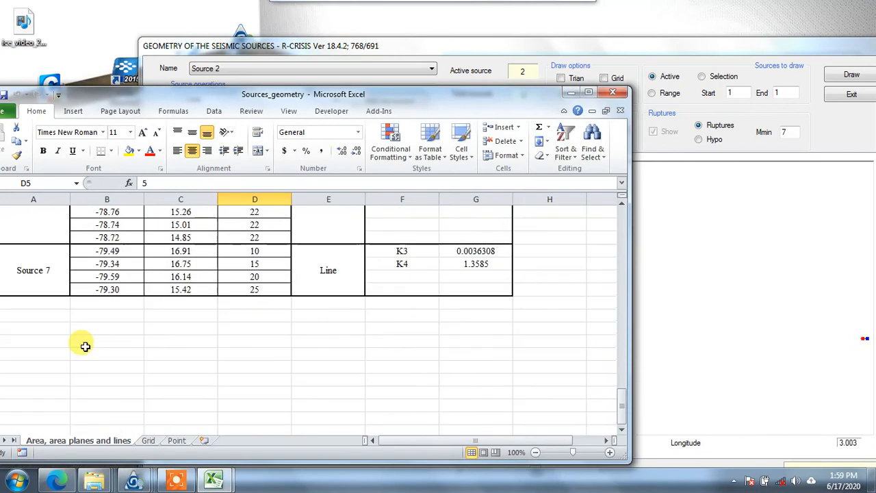
scroll(83, 321, up, 1)
mouse_move(132, 481)
click(345, 419)
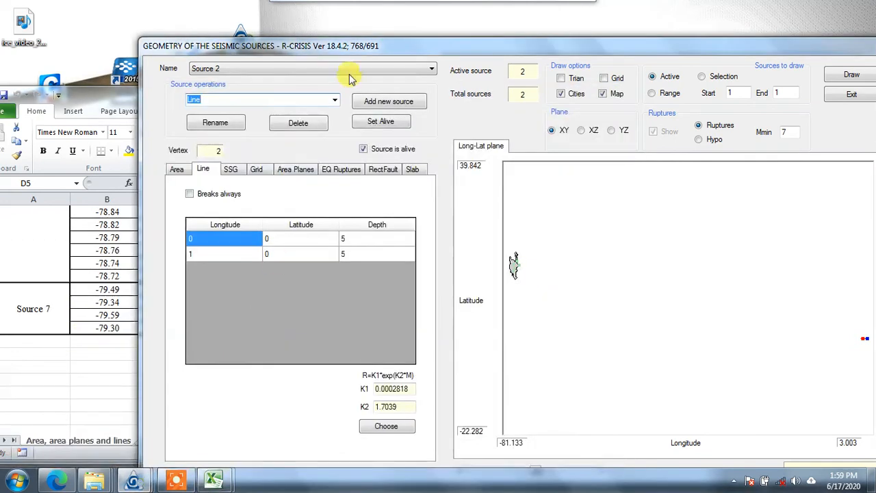
drag(363, 49, 617, 68)
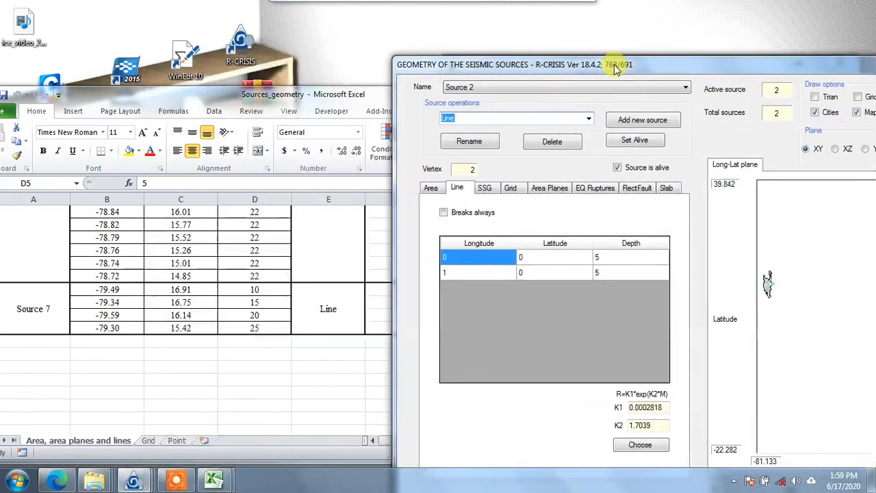
Insert two additional vertices between the existing points of the line source, making four in all
right_click(483, 292)
click(509, 299)
right_click(484, 291)
click(510, 298)
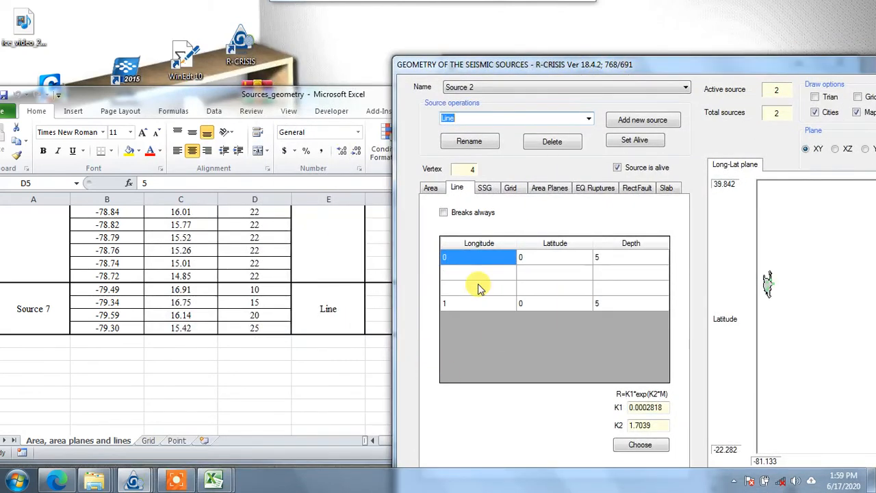
Enter the line source's four vertex longitudes as -79.49, -79.34, -79.59 and -79.30
click(485, 258)
text(-79)
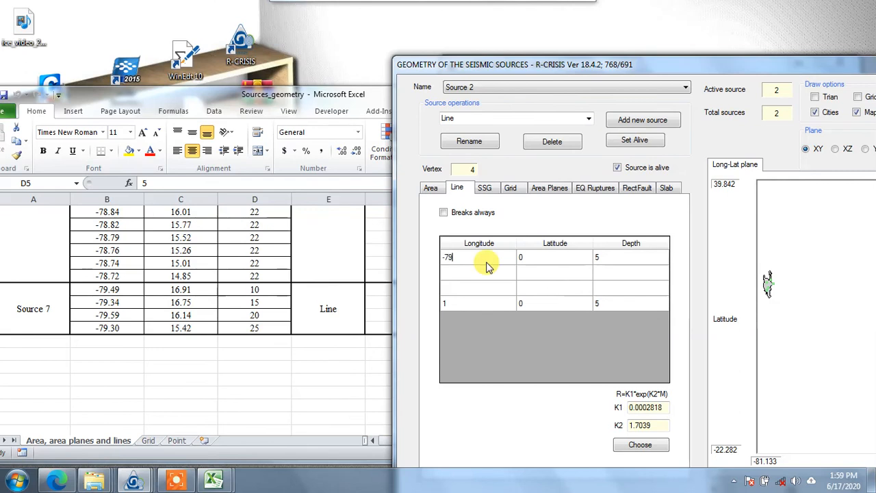
text(.49)
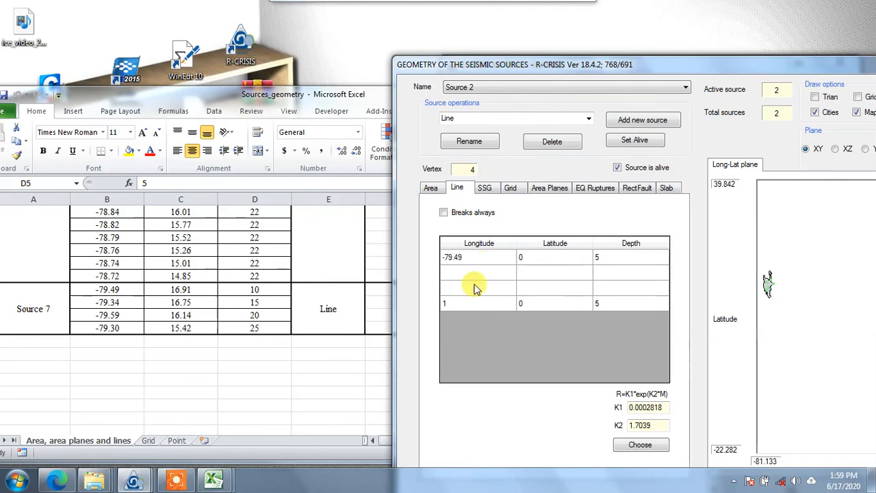
click(500, 274)
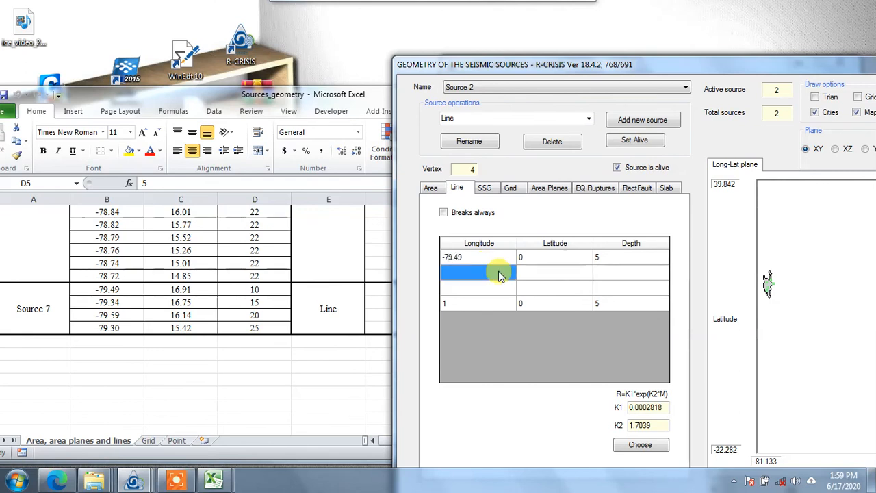
text(-79.43)
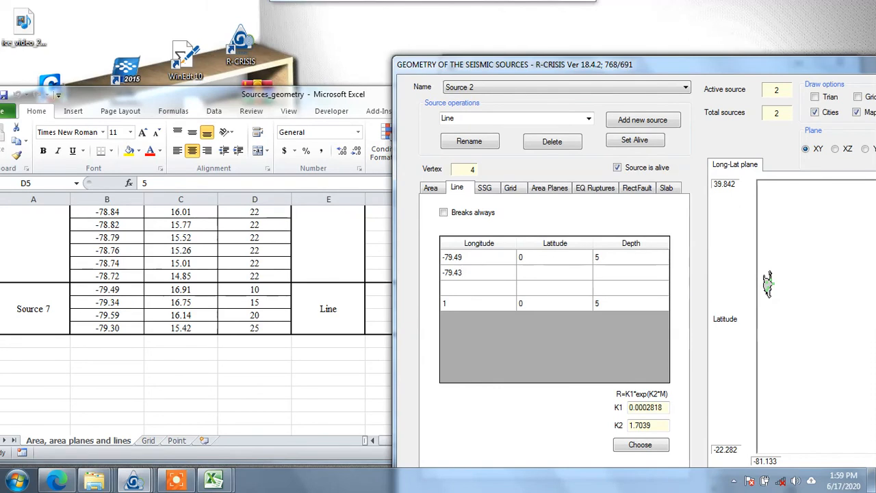
key(BackSpace)
key(BackSpace)
text(34)
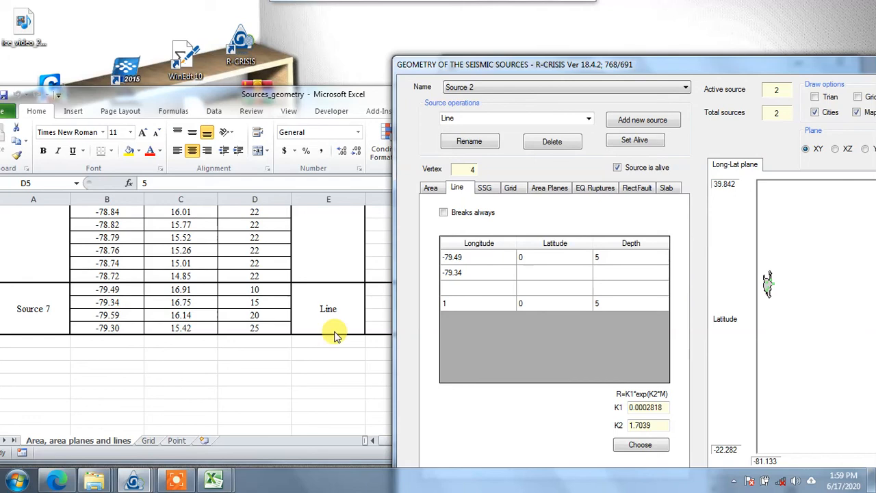
click(466, 293)
text(-)
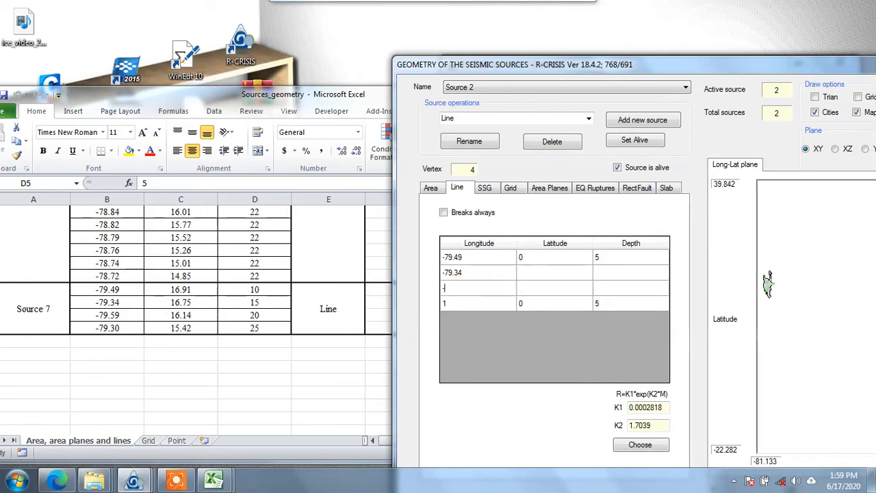
text(79.59)
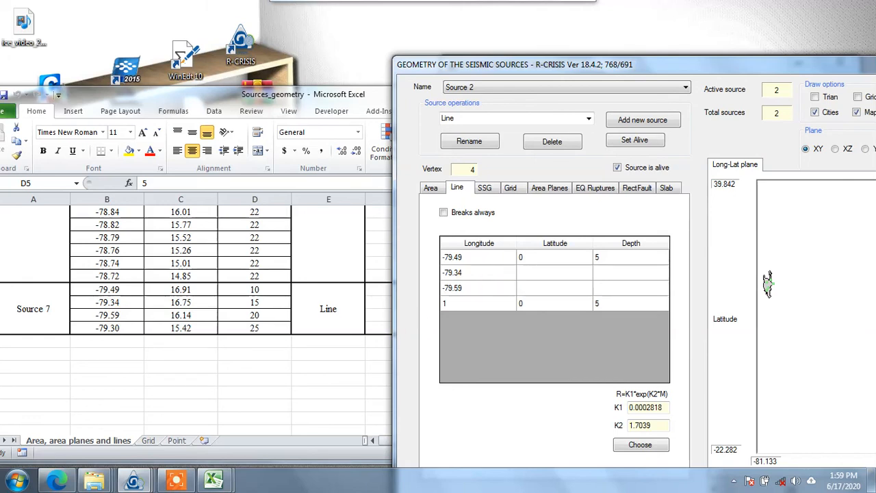
click(463, 301)
text(-79.30)
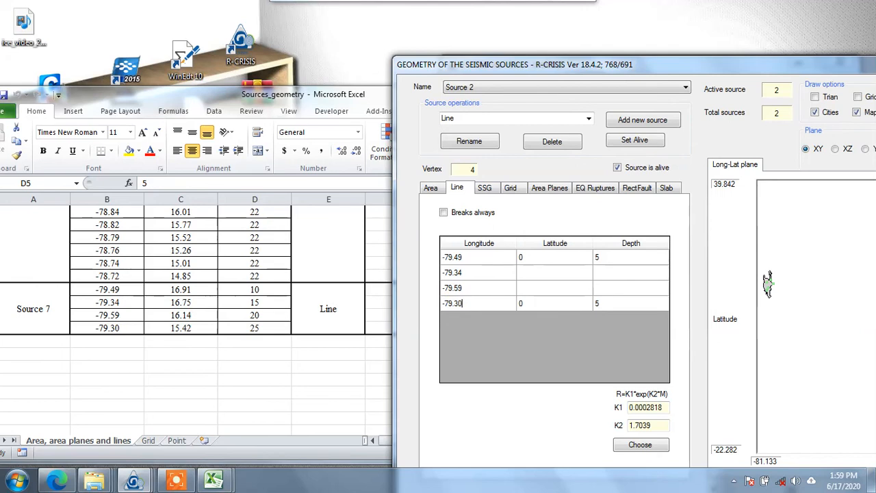
Enter the line source's four vertex latitudes as 16.91, 16.75, 16.14 and 15.42
click(537, 265)
text(16)
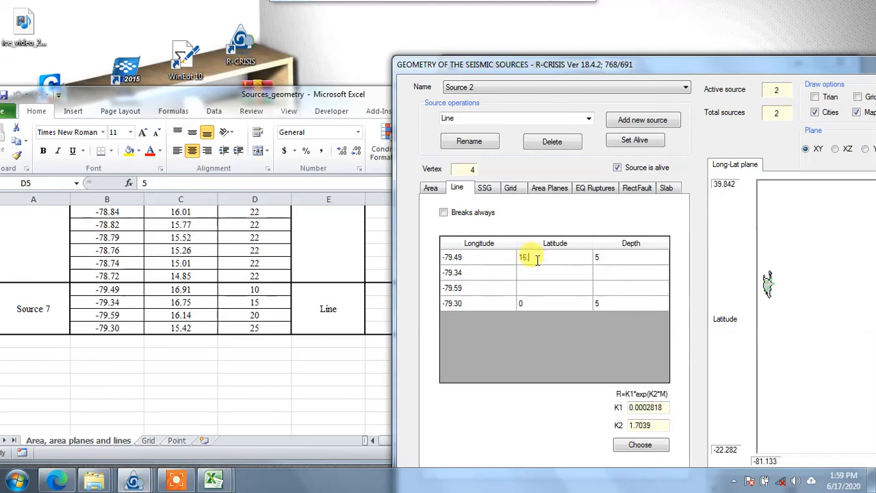
text(.91)
click(541, 274)
text(16.)
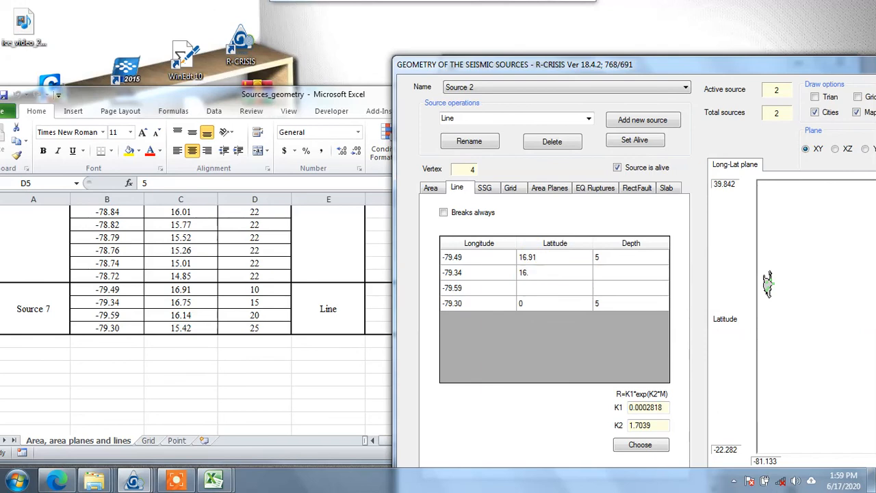
text(75)
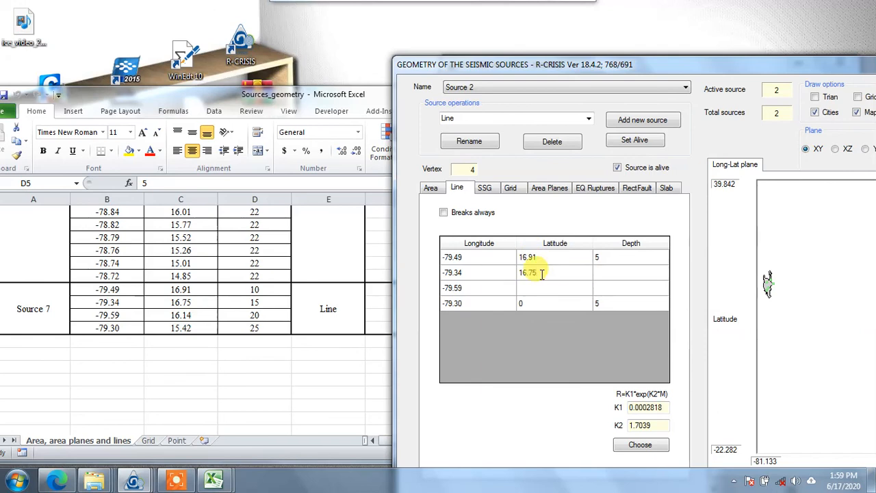
click(540, 289)
text(16.14)
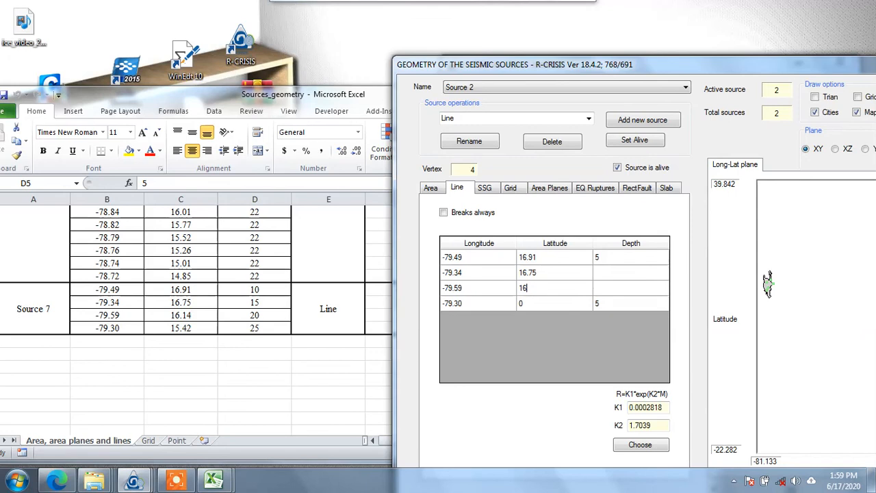
click(556, 304)
text(15.)
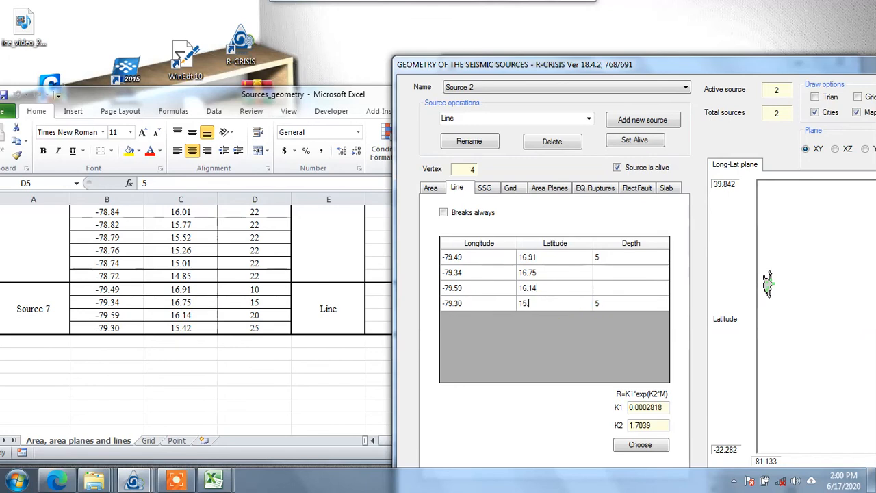
text(42)
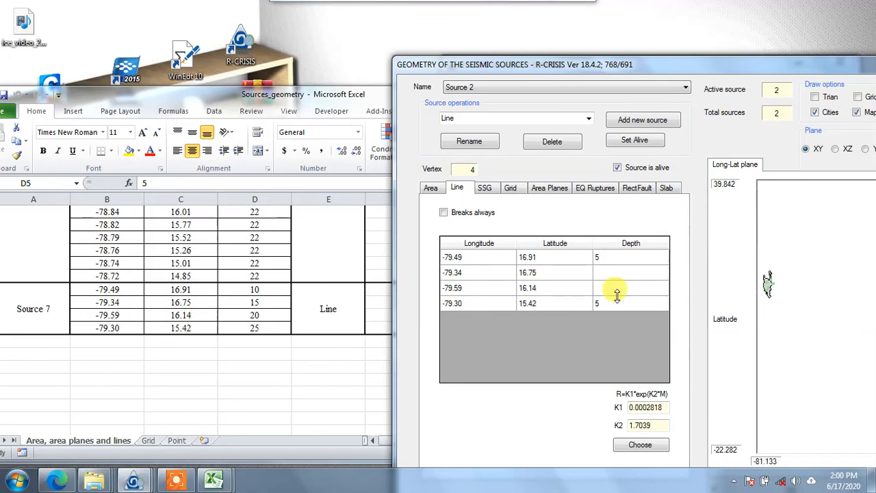
Set the depths of the line source's four vertices to 10, 15, 20 and 25
click(605, 258)
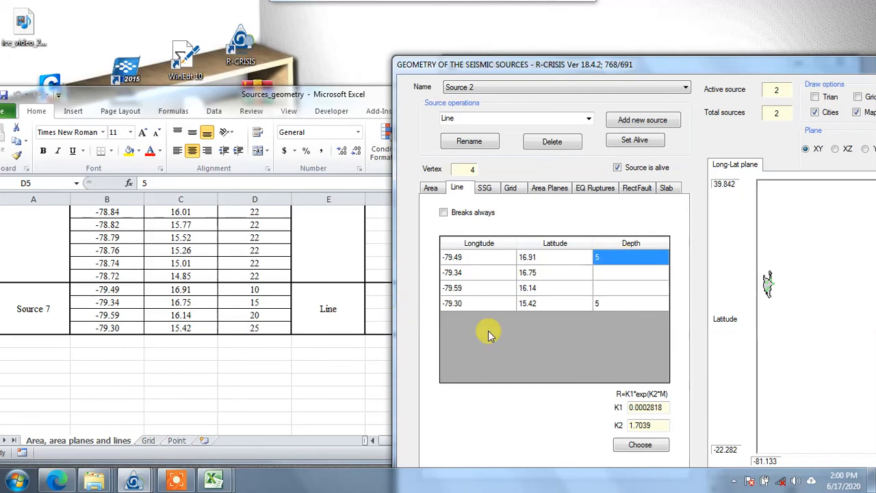
text(10)
key(Return)
text(15)
key(Return)
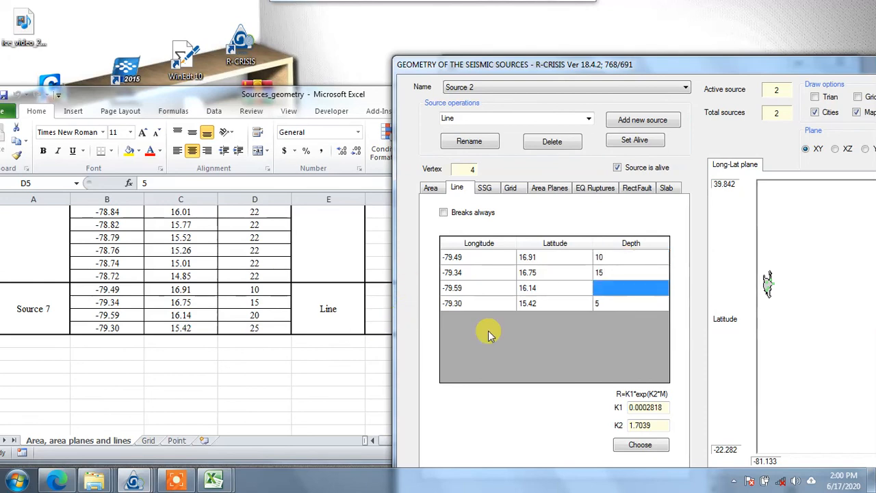
text(20)
key(Return)
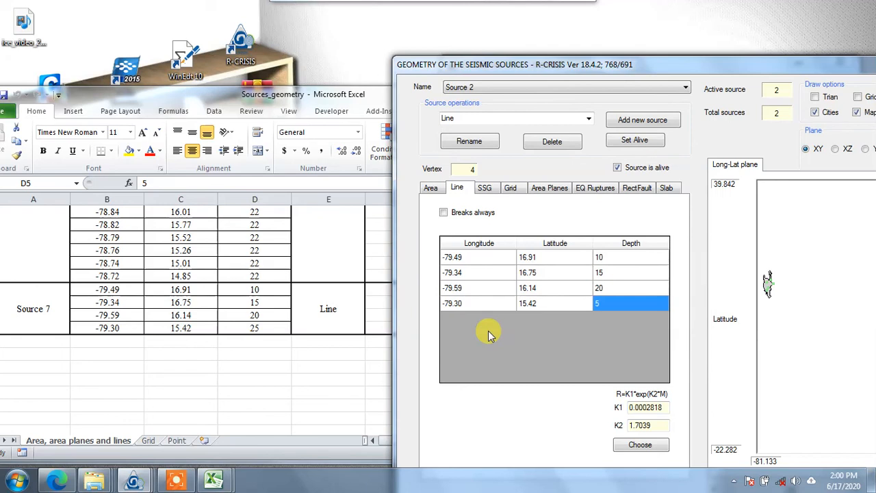
text(25)
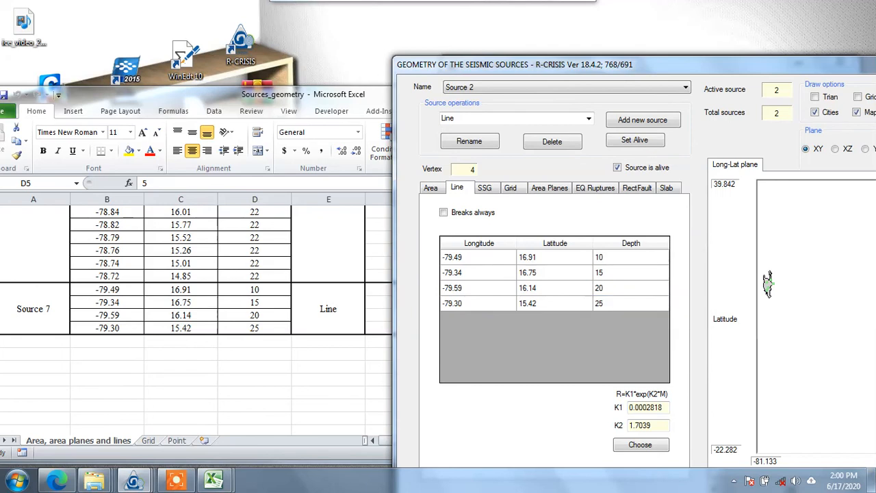
Bring the whole geometry window into view and open the list of rupture parameter relations for the line source
drag(666, 71, 319, 39)
click(291, 413)
click(403, 240)
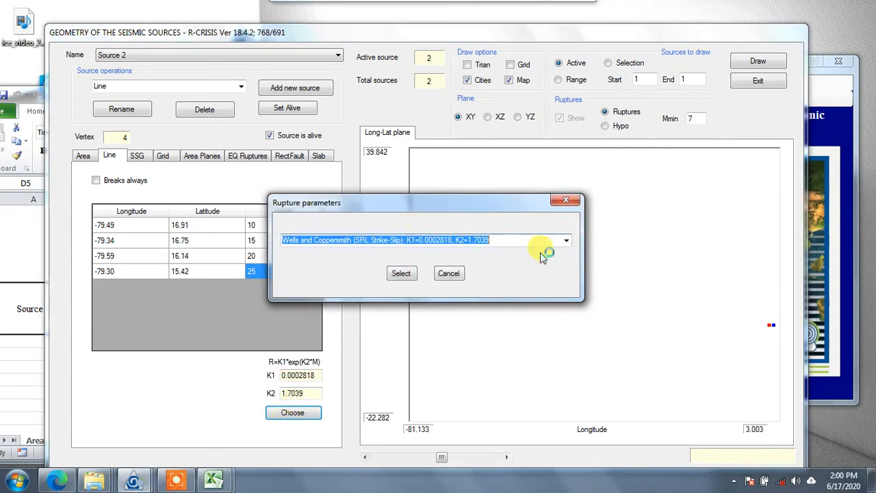
click(566, 241)
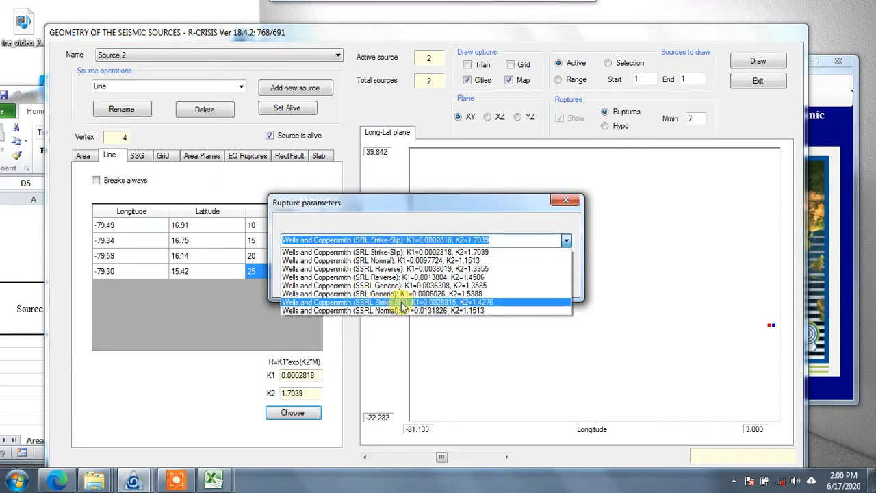
Cancel the rupture parameter selection and redraw Source 2 as the active source on the map
click(404, 239)
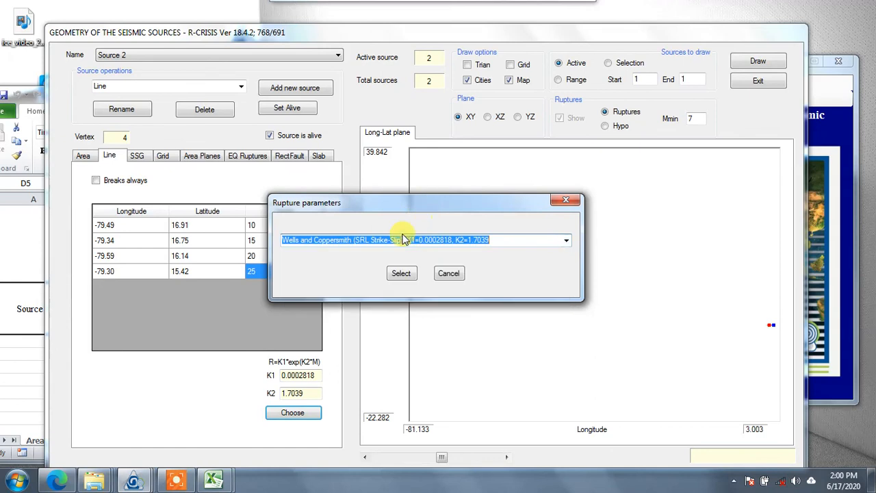
click(449, 274)
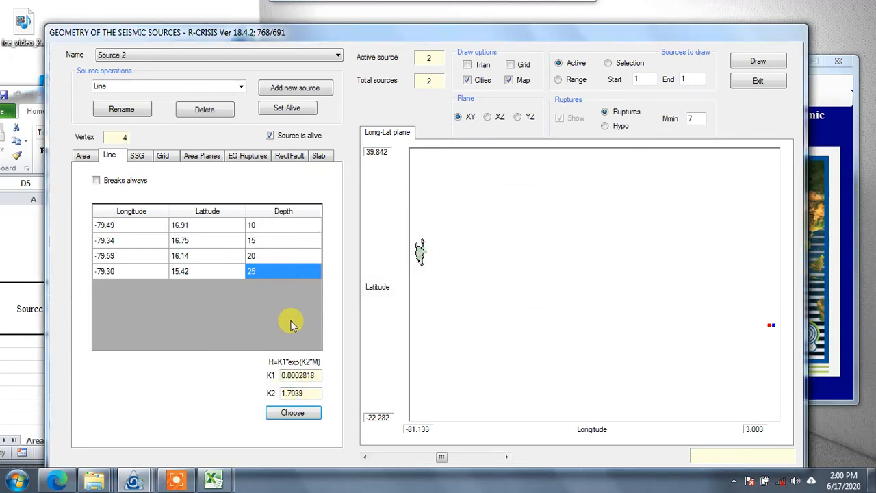
click(770, 62)
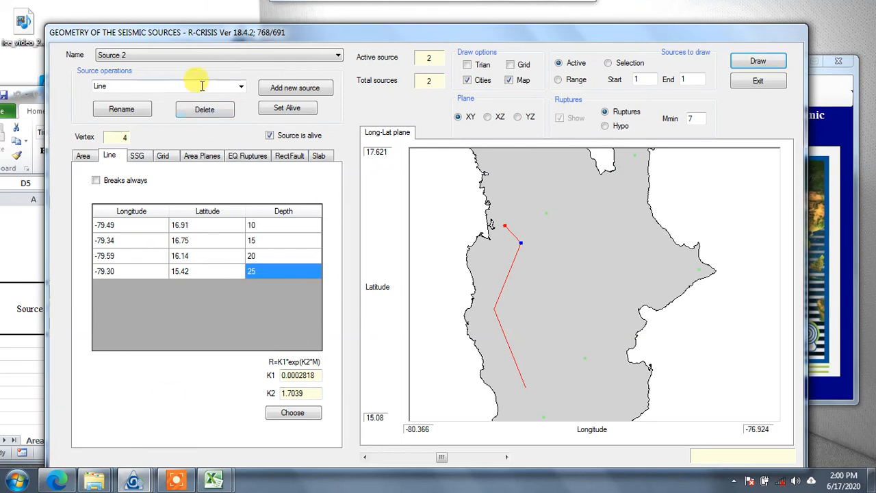
click(250, 58)
click(250, 60)
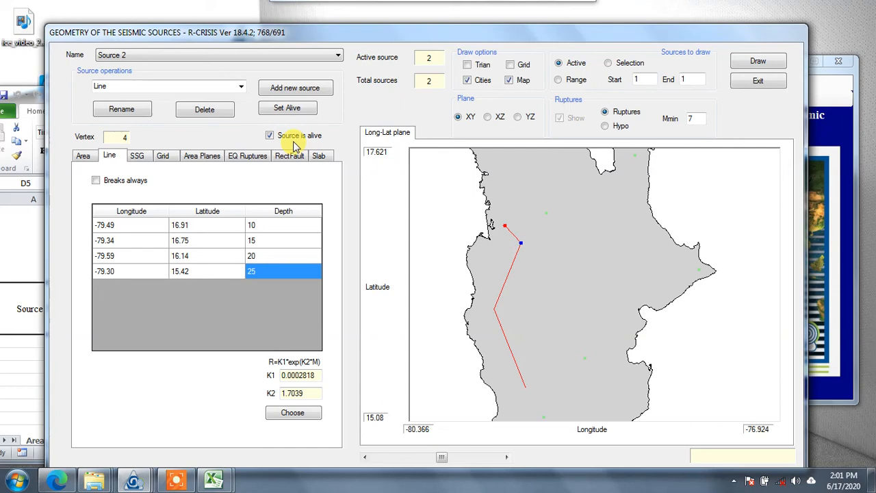
Switch the alive property of Source 2 to No and back to Yes
click(309, 112)
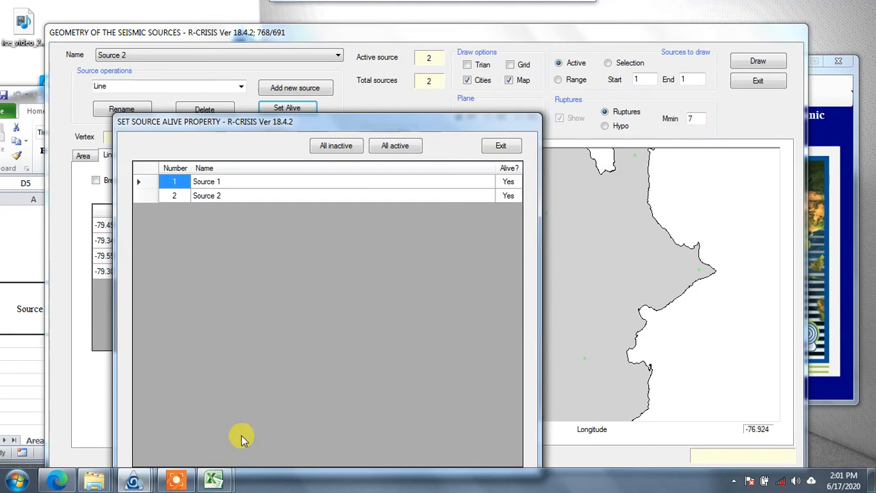
click(508, 197)
click(506, 198)
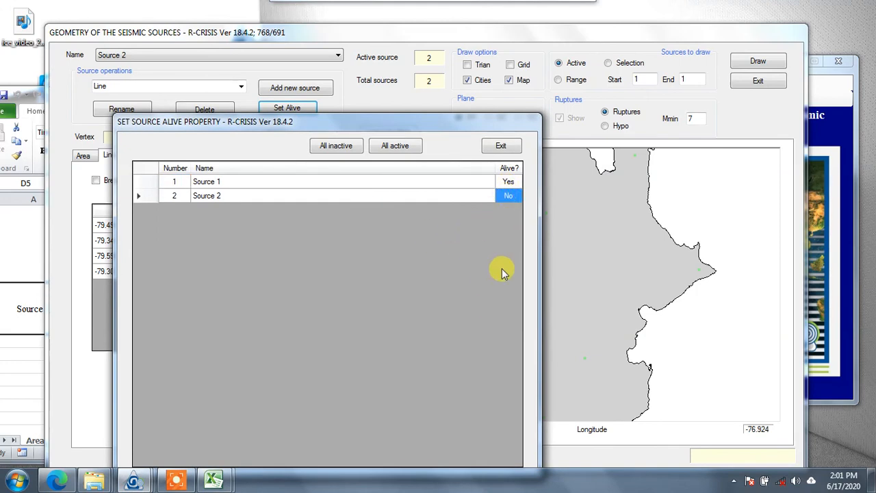
click(508, 196)
click(503, 147)
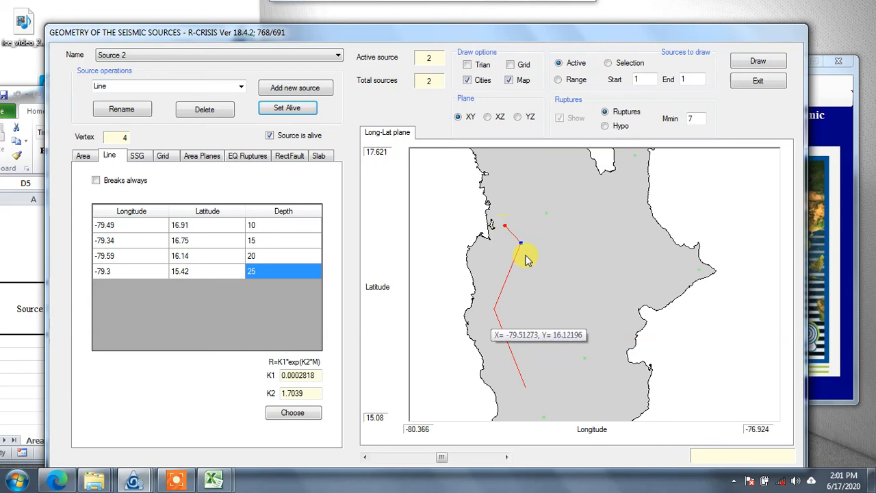
Draw a selection of sources on the map, keeping both Source 1 and Source 2 selected
click(618, 64)
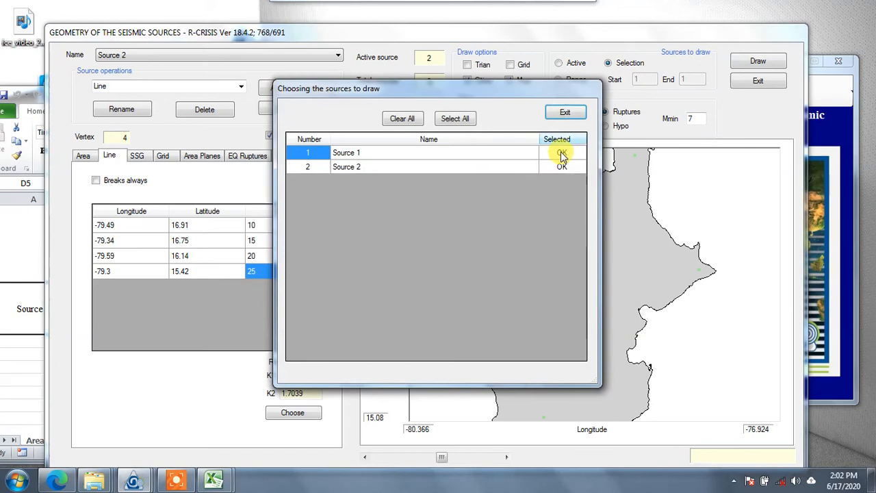
click(565, 153)
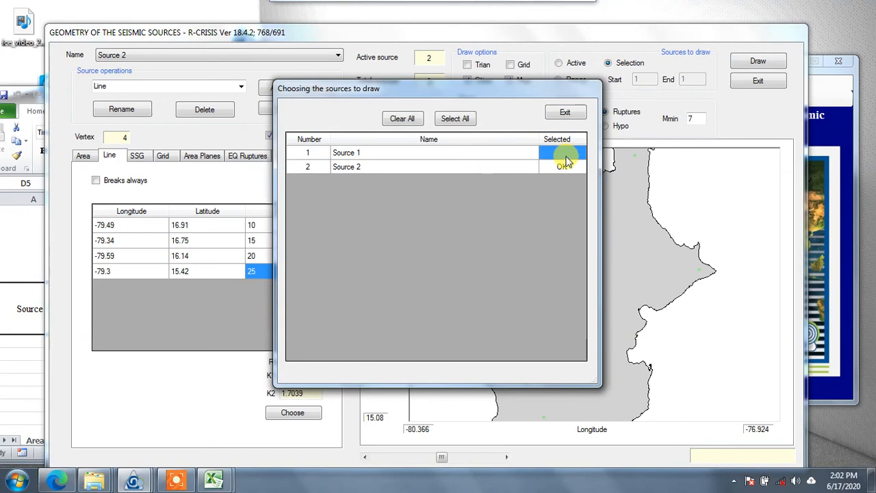
click(564, 156)
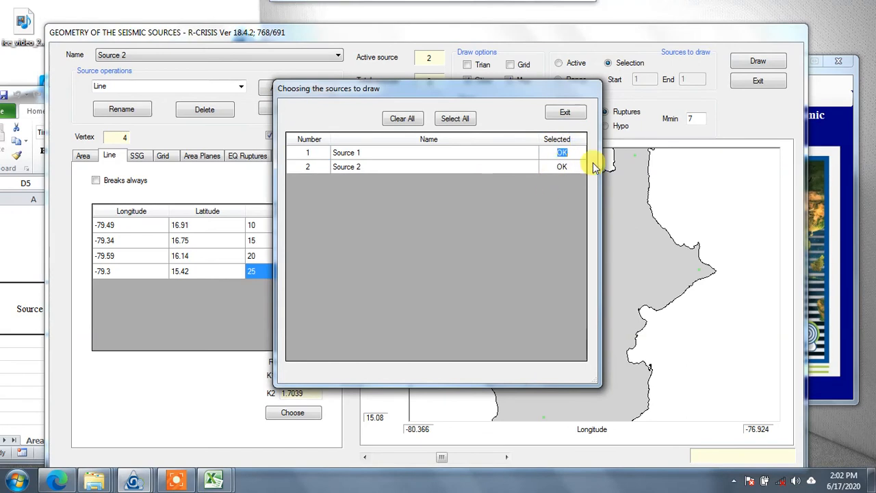
click(565, 112)
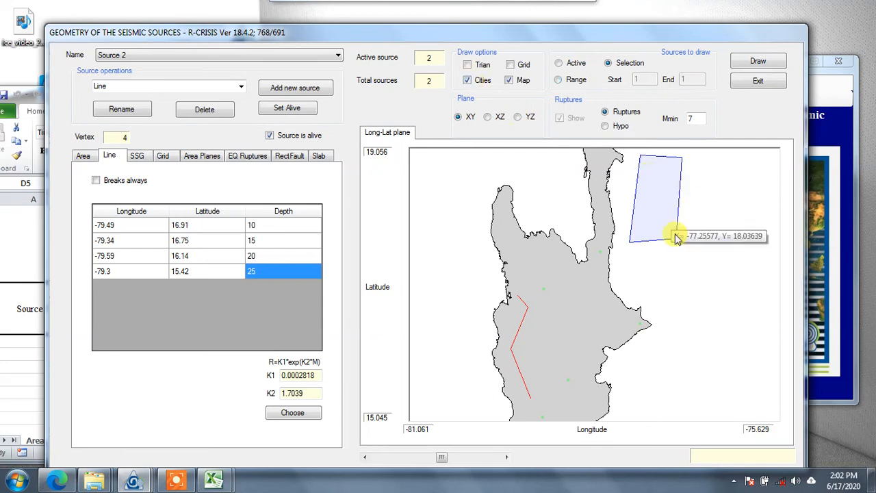
Show the grid of sites over the source map and hide it again
click(468, 65)
click(509, 65)
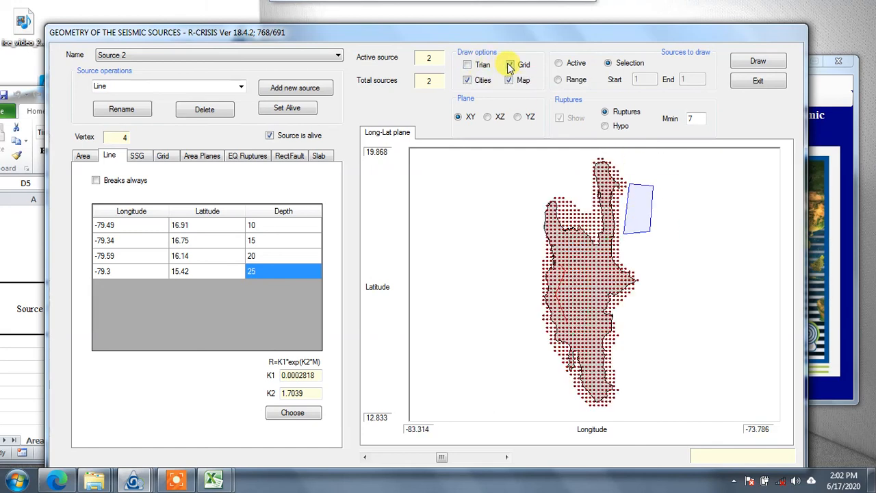
click(510, 65)
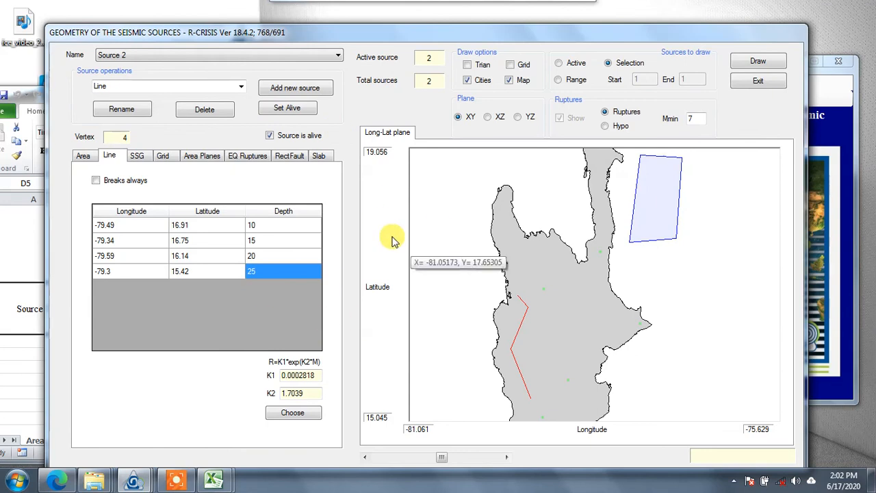
Close this geometry window and open the source geometry of the "Upto seismic sources" project
click(774, 82)
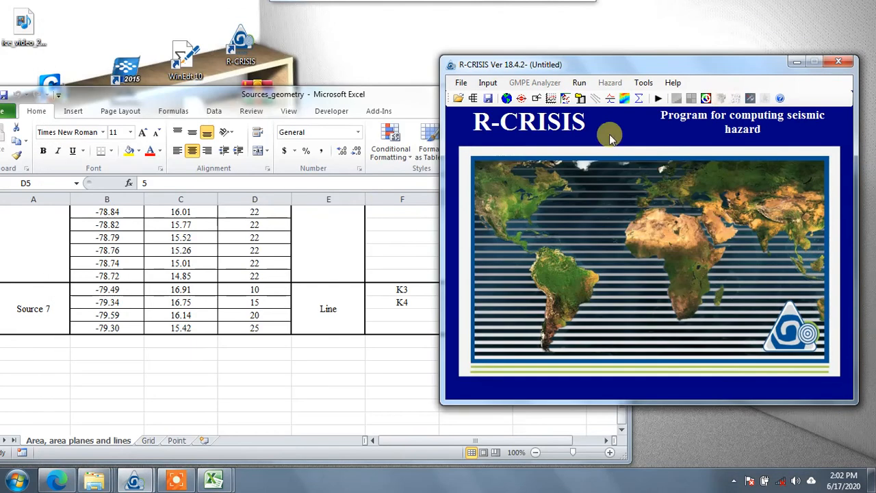
click(134, 480)
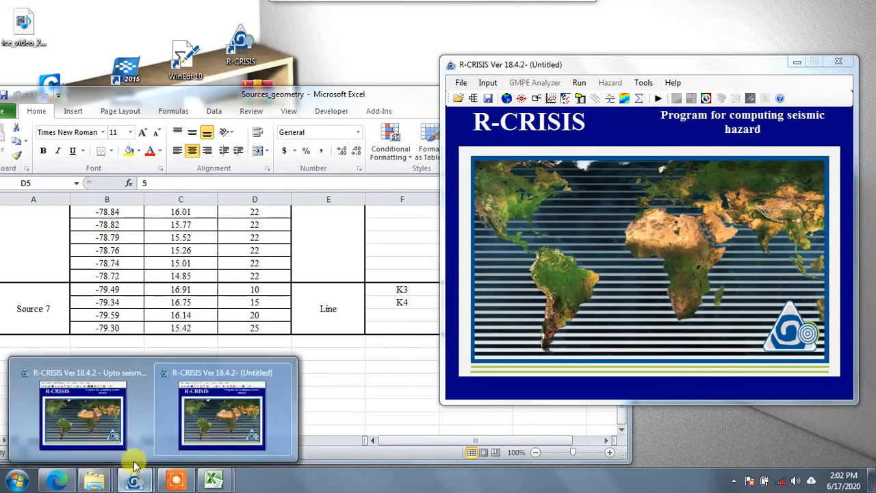
click(100, 415)
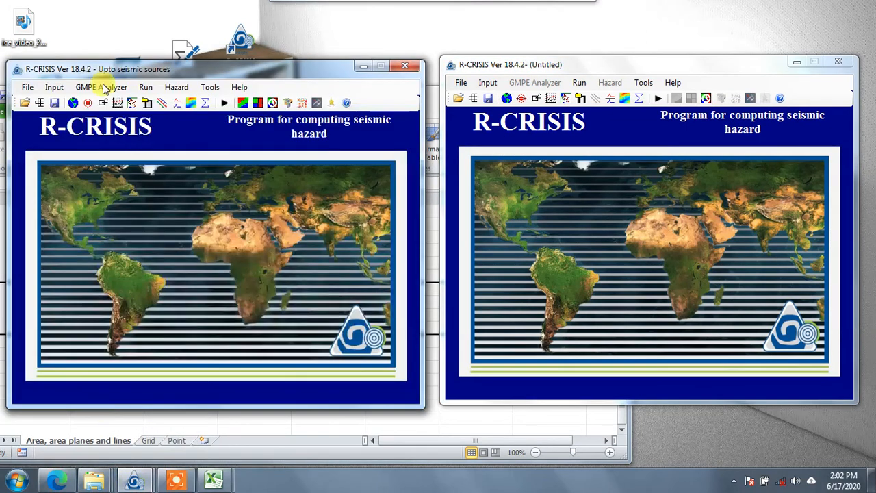
click(55, 87)
click(103, 129)
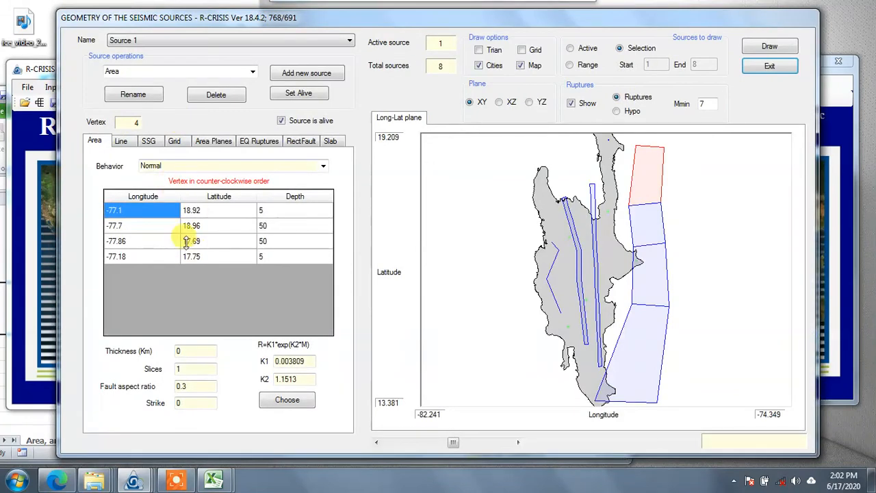
Compare the area geometry of Source 2 and Source 3, including vertices, thickness, slices and fault aspect ratio
click(159, 43)
click(163, 60)
click(174, 42)
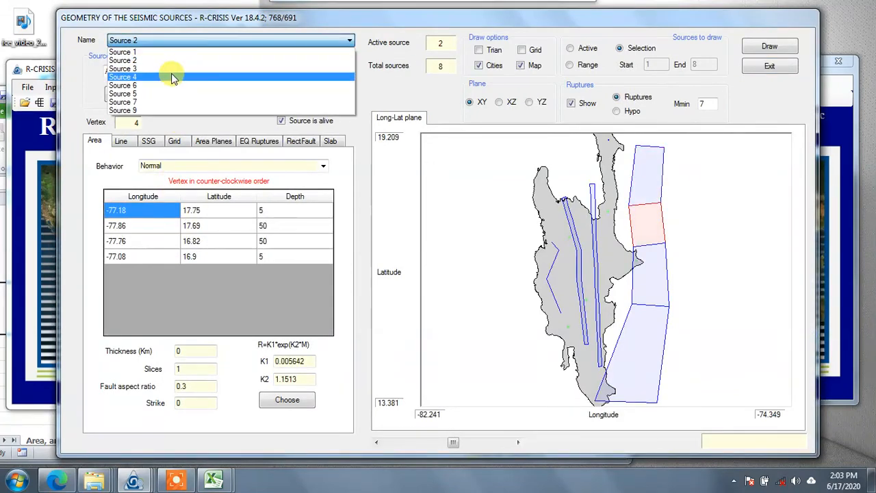
click(173, 69)
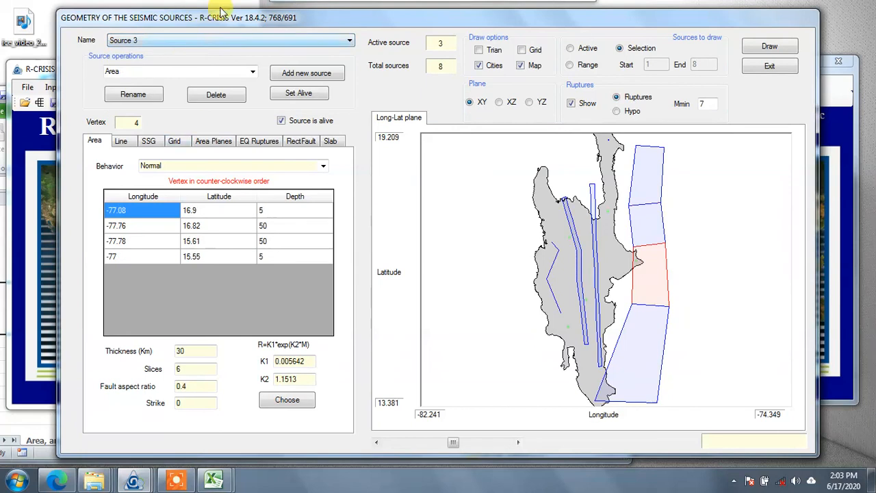
double_click(184, 351)
double_click(183, 368)
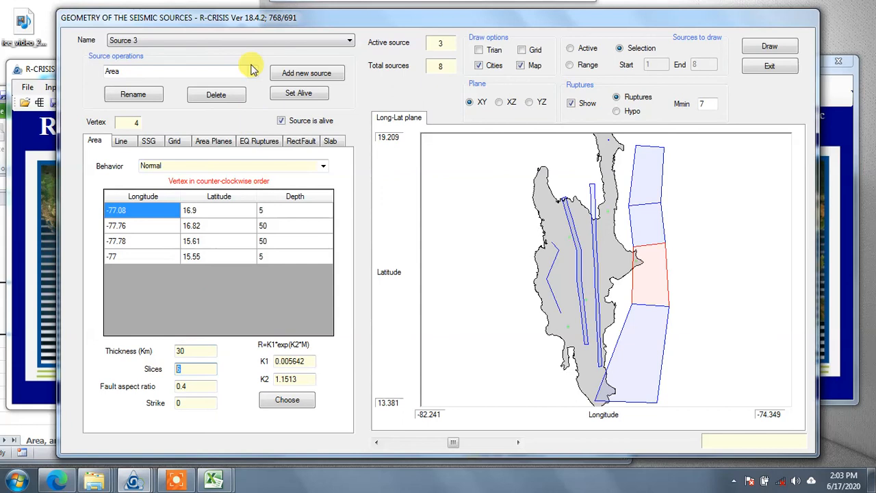
click(249, 41)
click(175, 59)
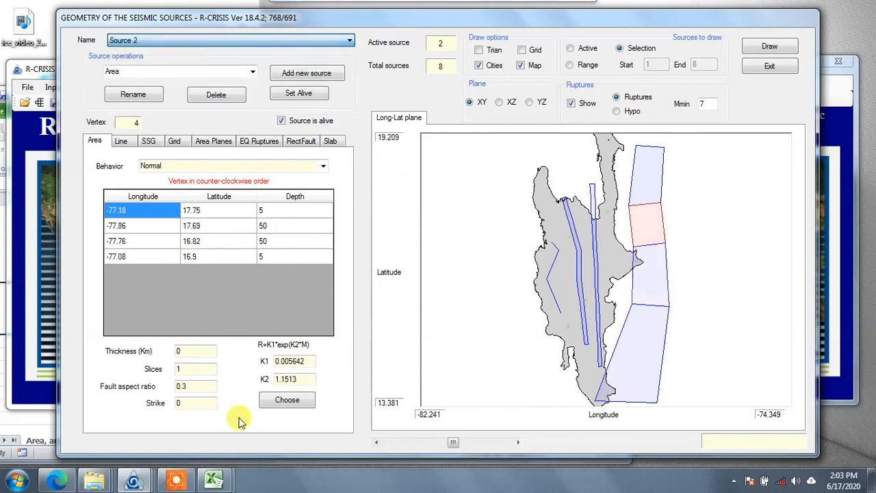
click(259, 42)
click(182, 69)
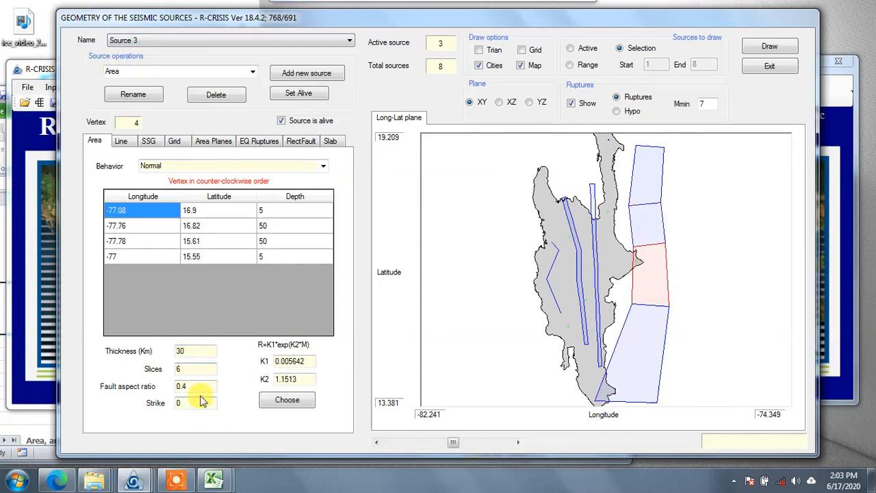
Examine the area-plane parameters of Source 5, display the triangulation of the sources, and leave the geometry window
click(267, 42)
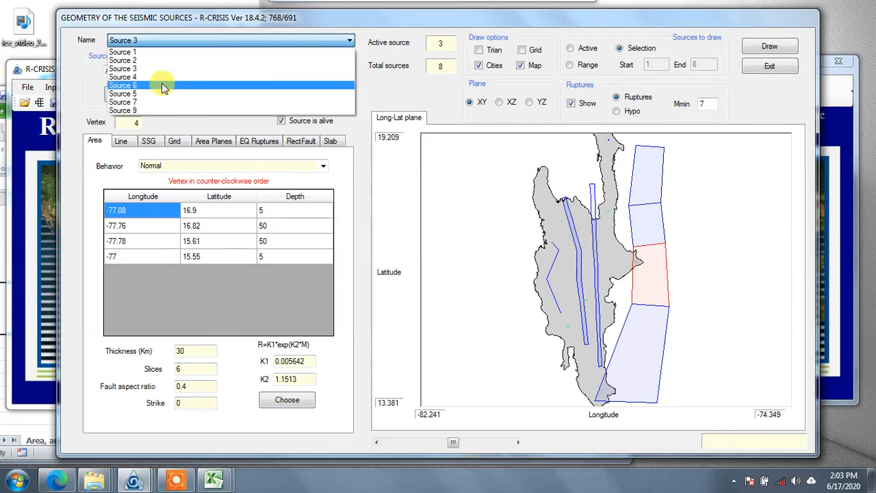
click(166, 84)
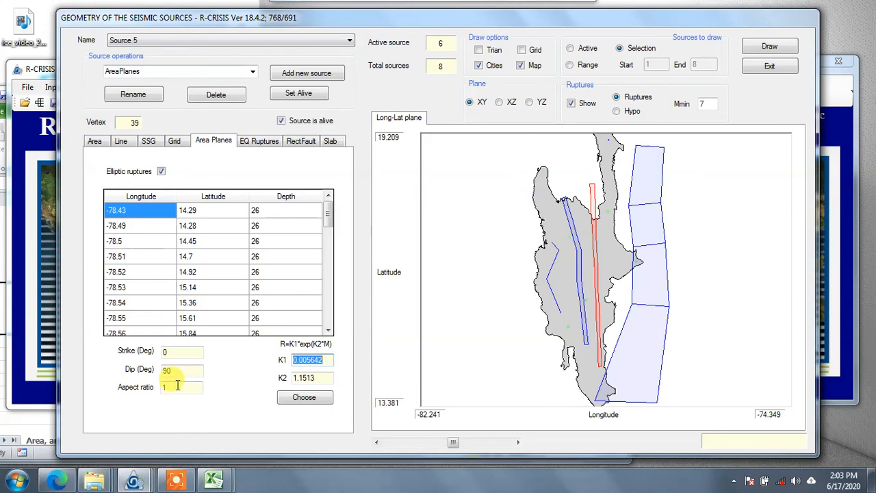
click(167, 351)
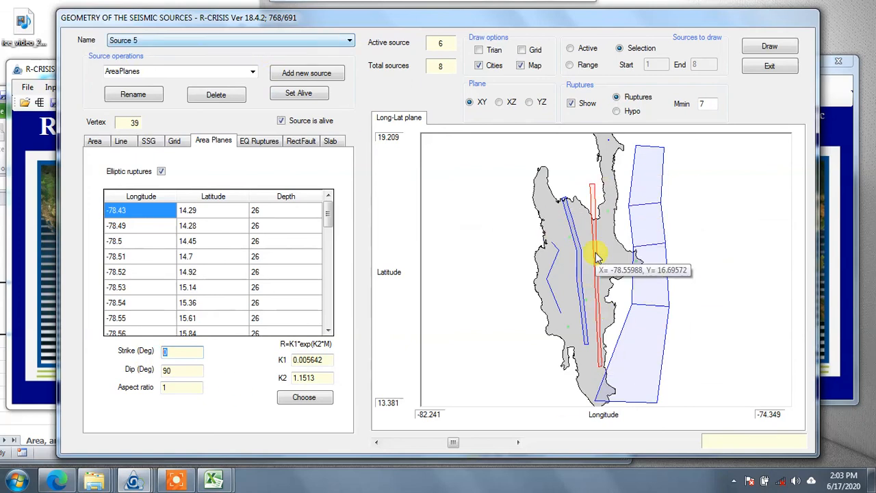
click(493, 52)
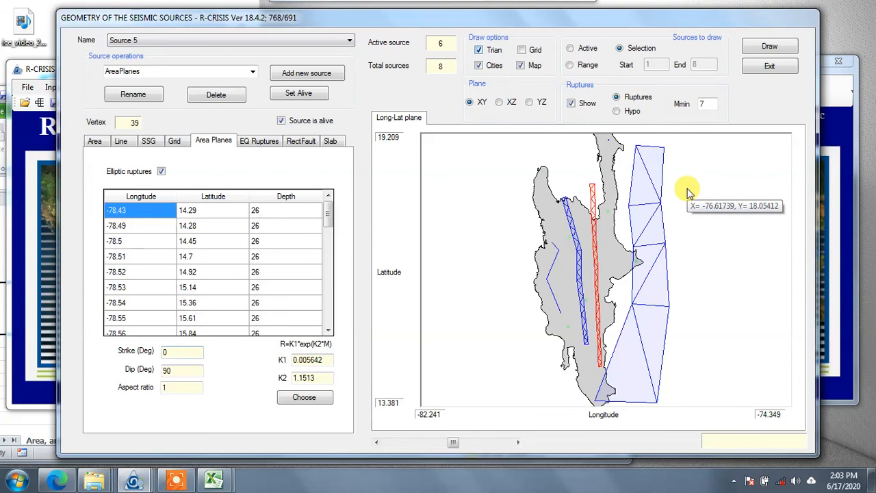
click(771, 65)
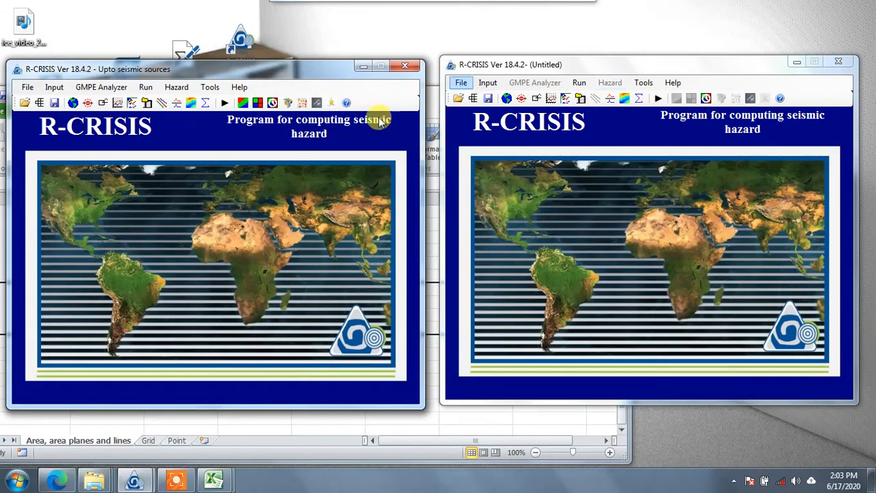
Open the source seismicity data of the untitled project and review Source 1 and Source 2, returning to Source 1
click(489, 84)
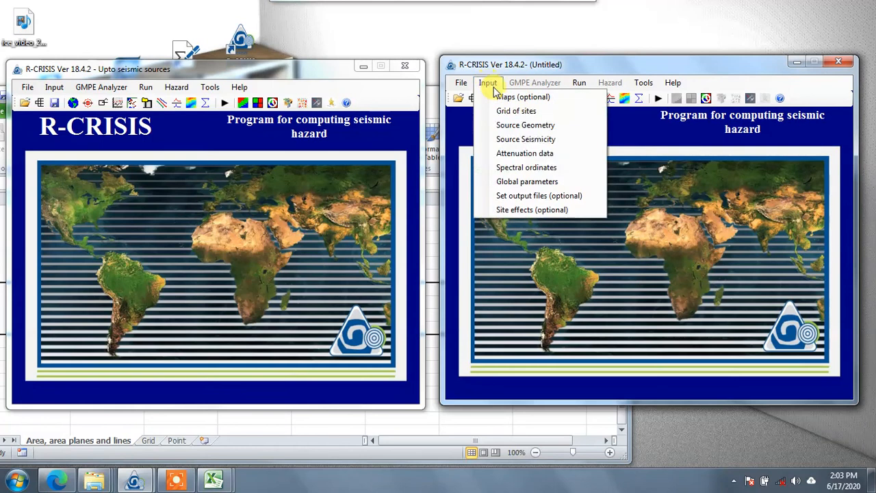
click(537, 146)
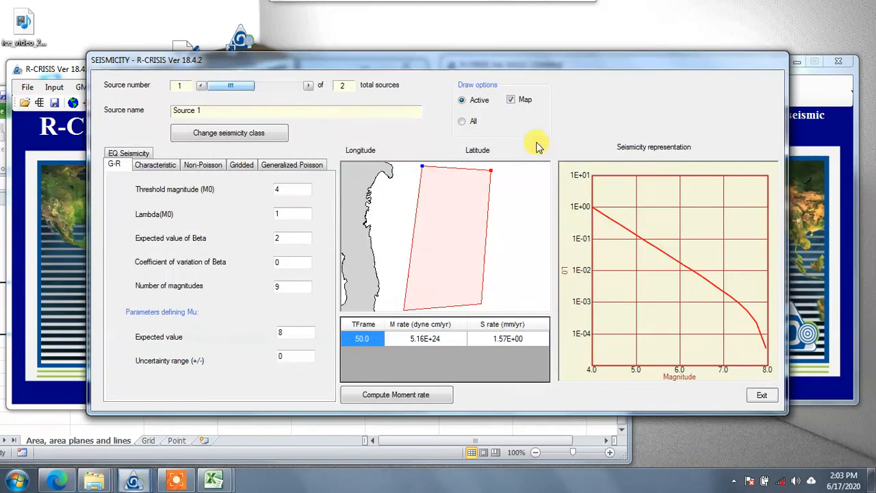
drag(421, 63, 562, 54)
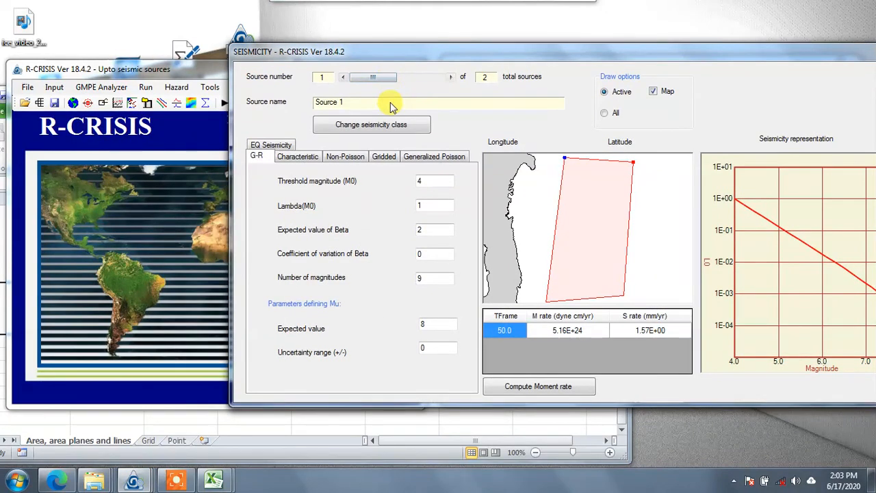
click(451, 78)
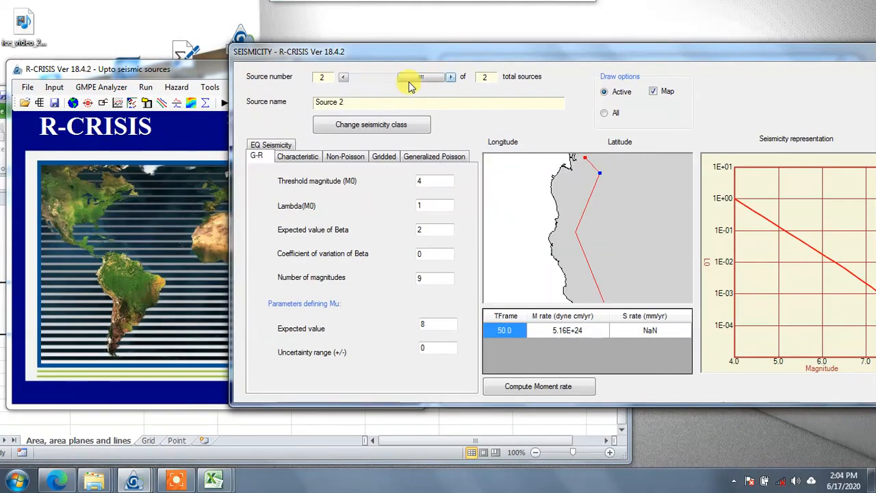
click(343, 77)
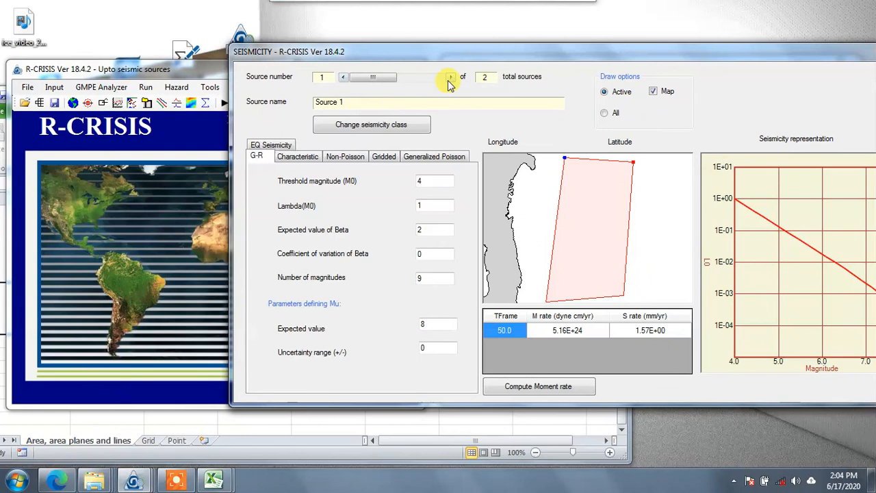
click(451, 77)
click(344, 77)
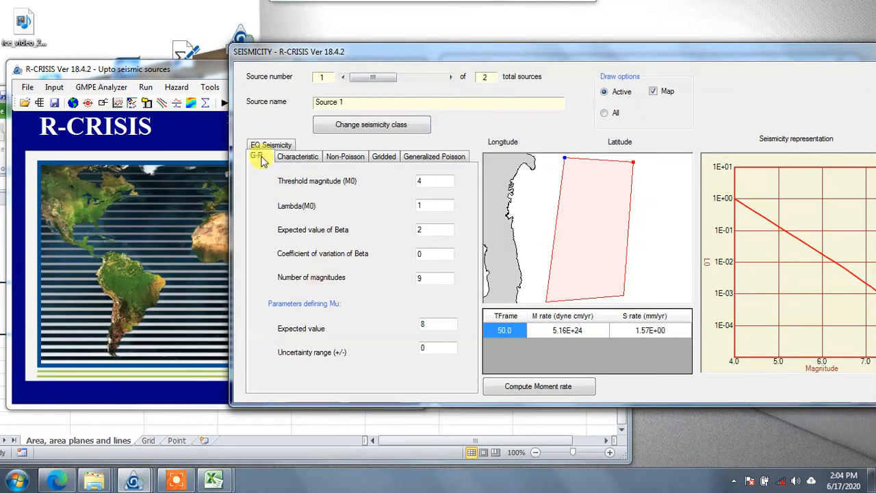
Try to change the seismicity class of Source 1
click(384, 126)
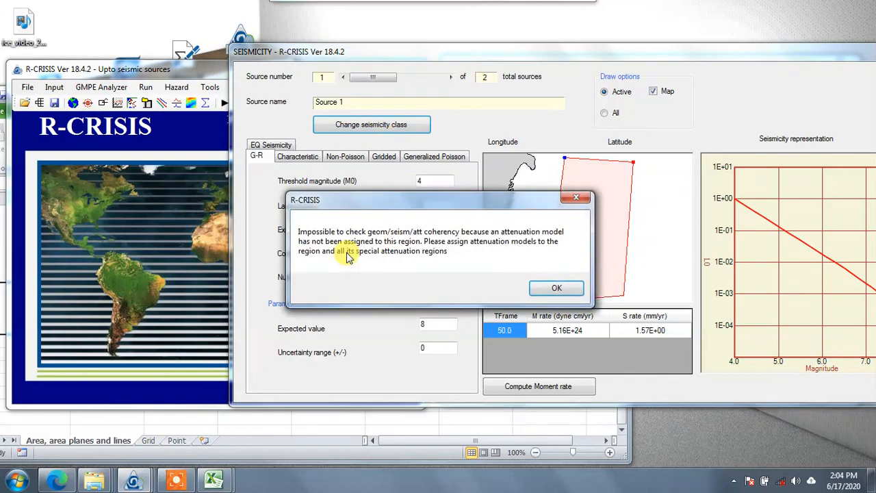
click(544, 291)
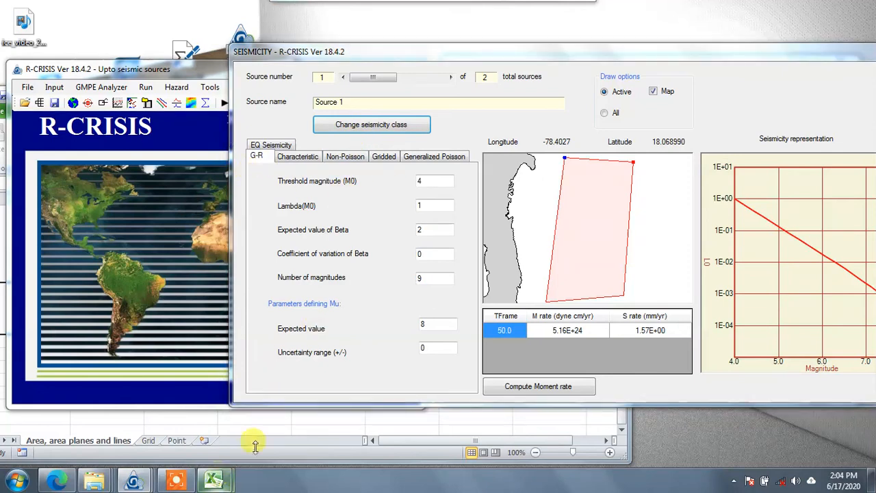
Open the Seismicity_parameters workbook and place the R-CRISIS seismicity window beside its Modified GR table
mouse_move(215, 480)
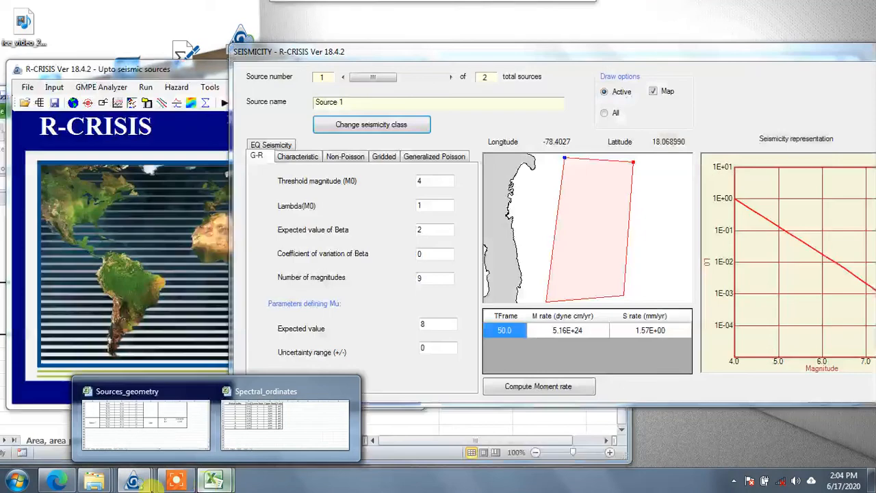
mouse_move(94, 480)
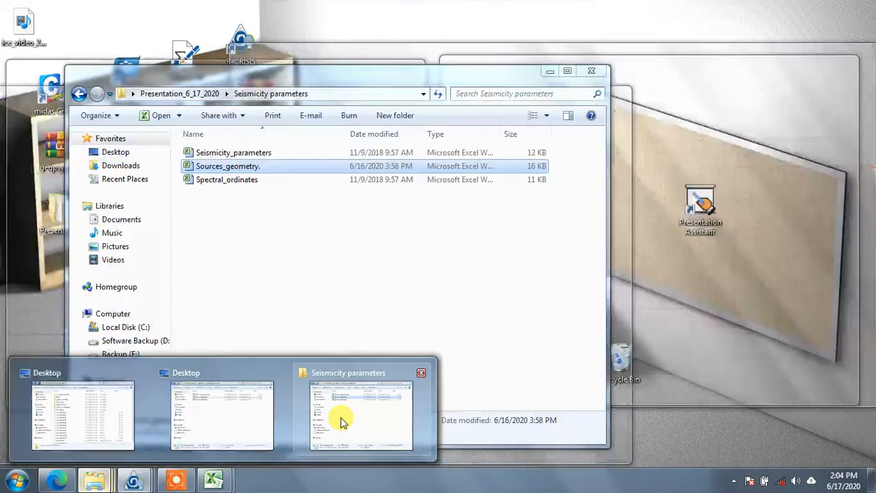
click(340, 420)
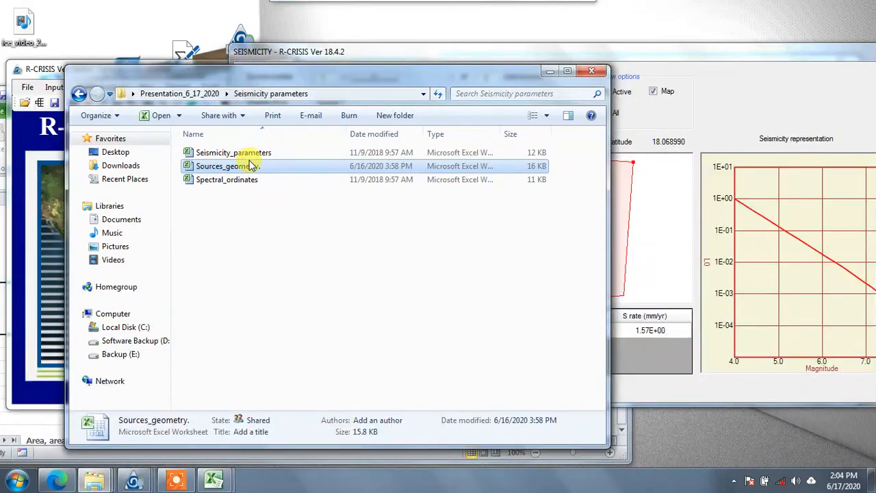
double_click(236, 152)
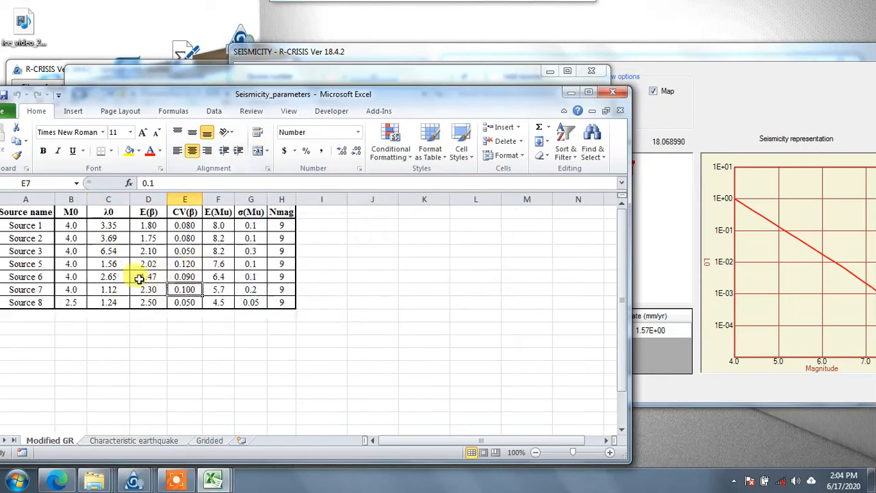
click(130, 482)
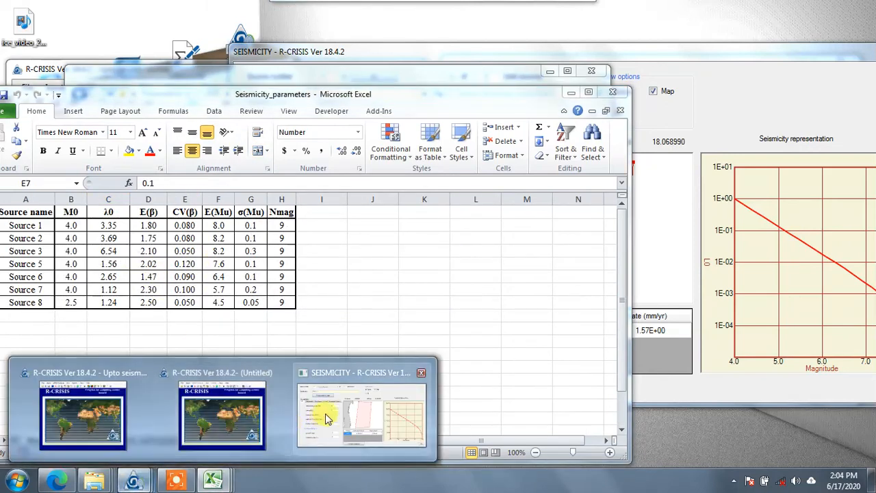
click(327, 419)
drag(353, 58, 437, 70)
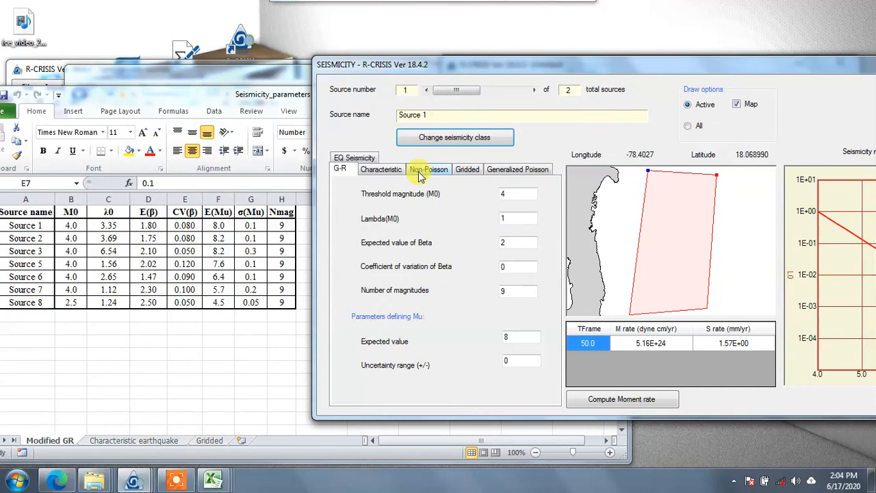
Review the G-R parameters of Source 1 and Source 2, returning to Source 1
click(428, 114)
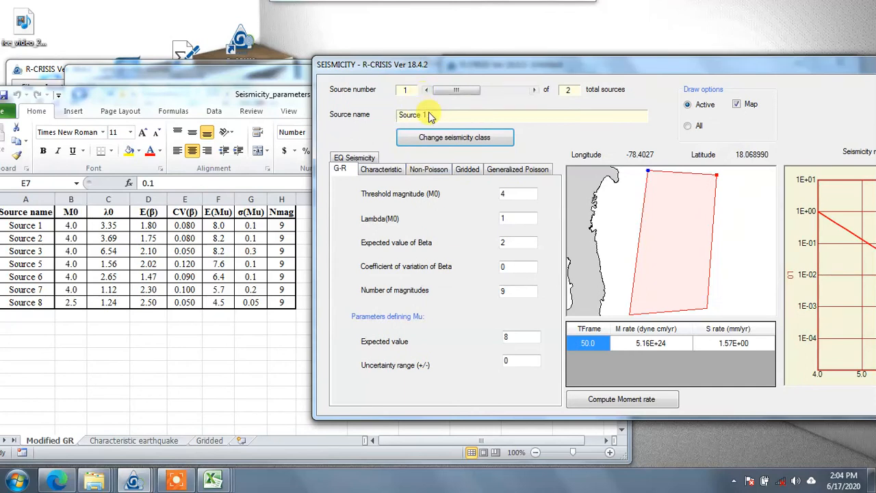
text(1)
click(533, 90)
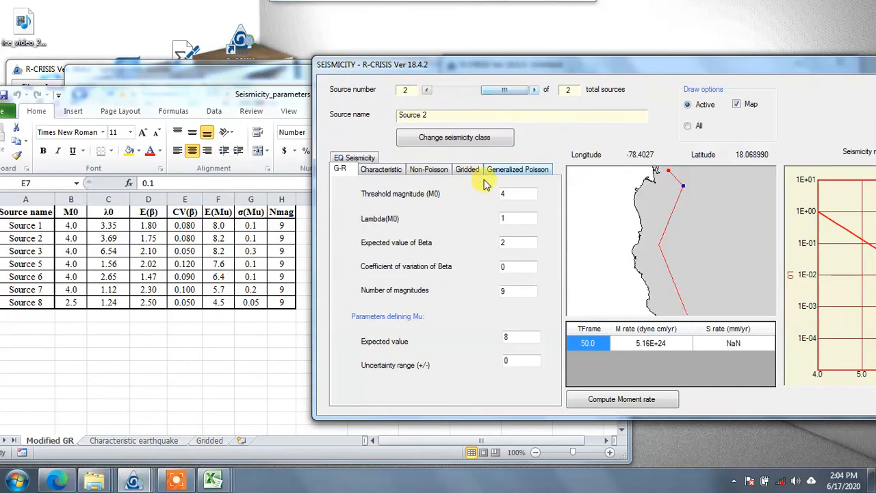
click(426, 90)
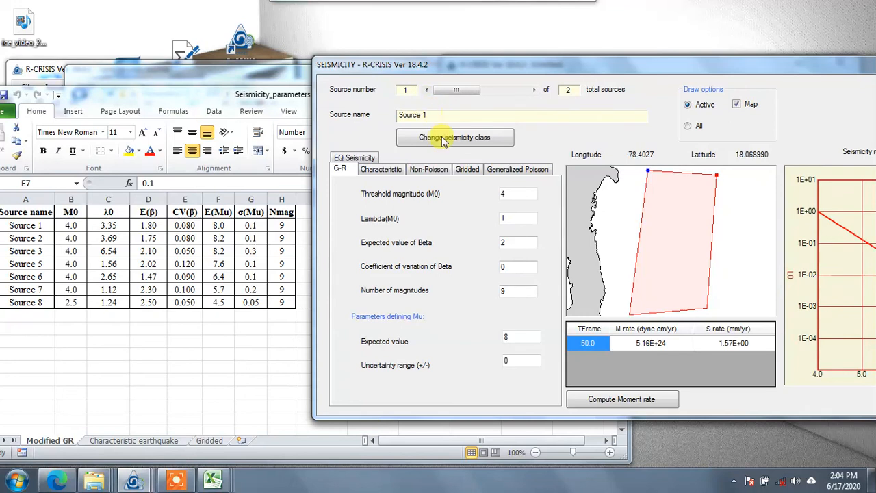
Set Source 1's Lambda(M0) to 3.35, expected Beta to 1.8, Beta coefficient of variation to 0.08 and Mu uncertainty range to 0.1, and recheck it
double_click(505, 193)
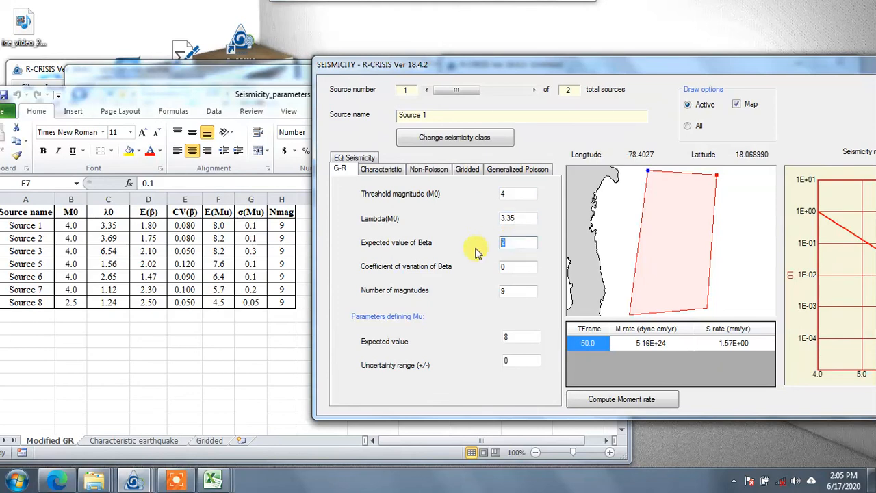
text(1.8)
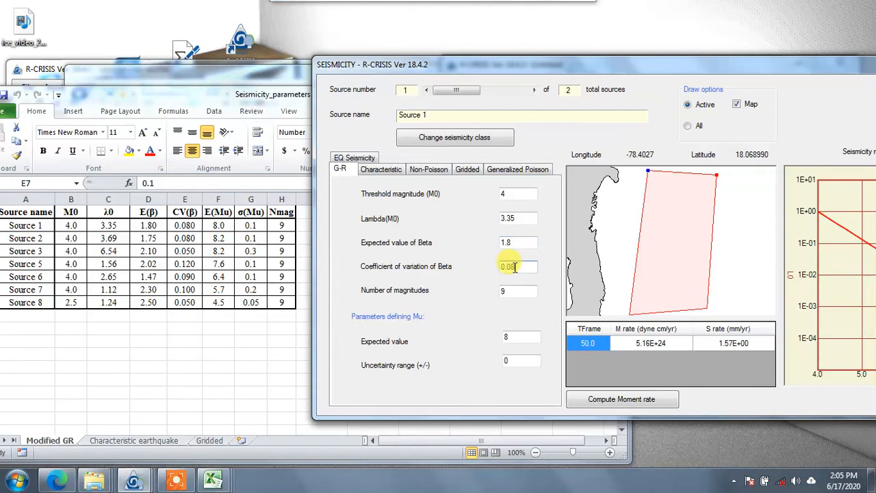
click(507, 291)
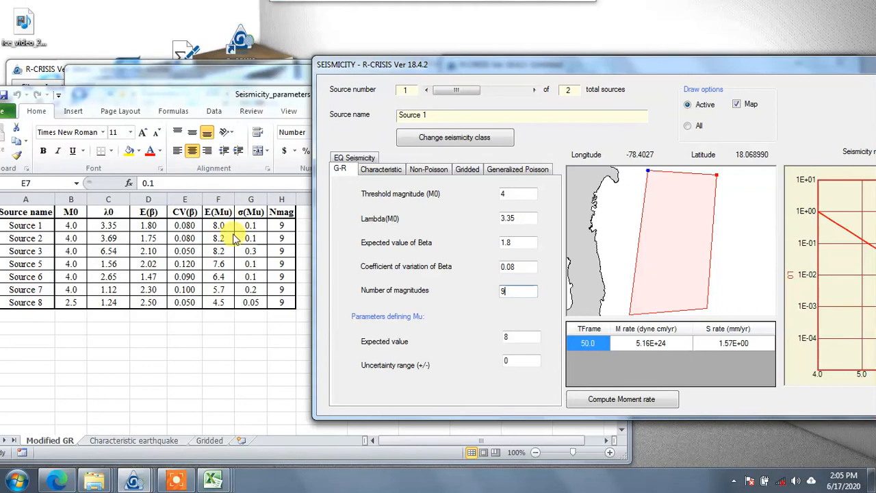
click(518, 337)
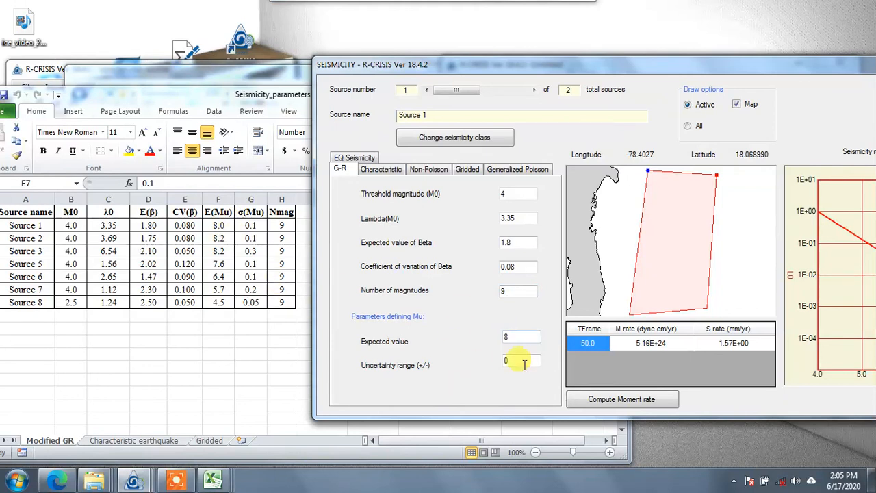
drag(512, 362, 471, 357)
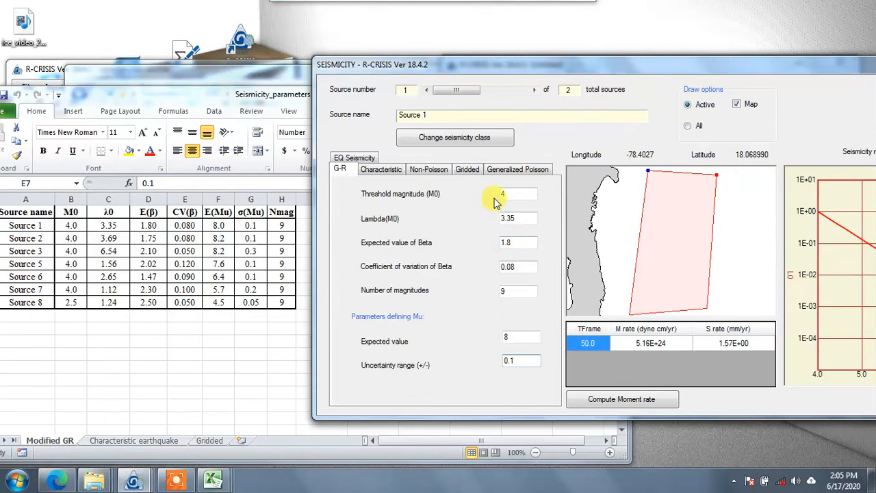
click(535, 90)
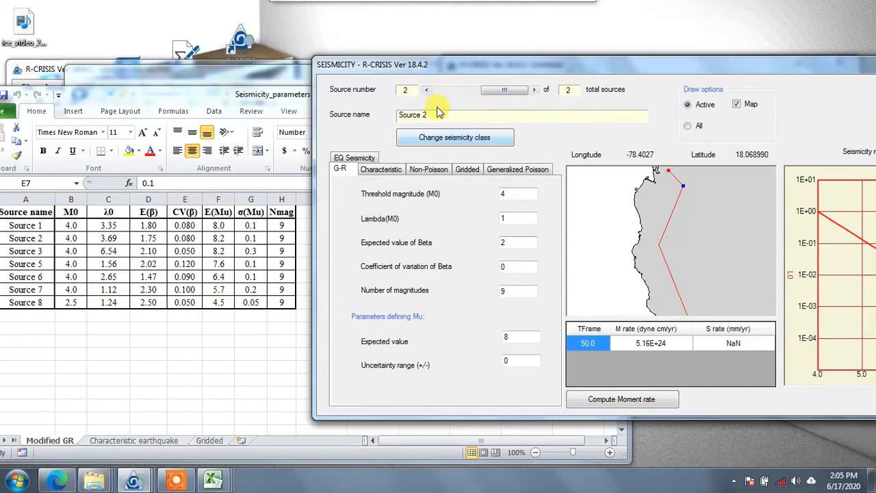
click(426, 90)
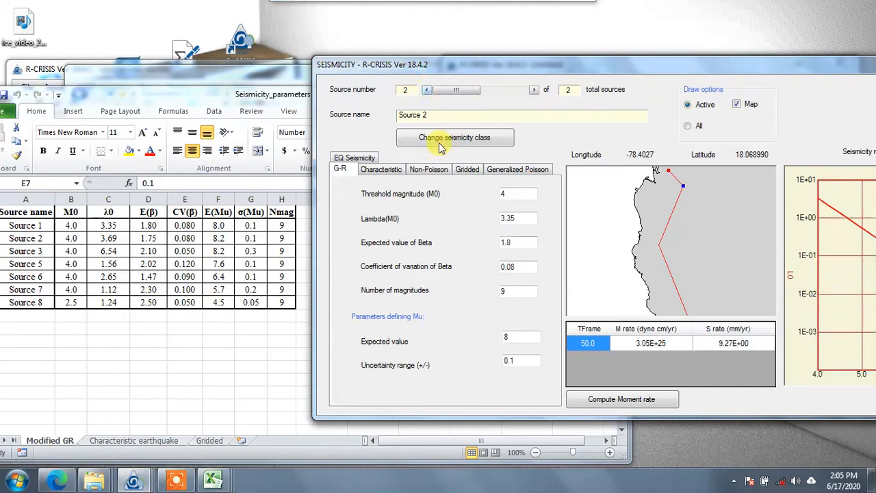
For Source 2, check the Source 7 line entry in the Sources_geometry workbook and bring the Seismicity_parameters table back beside the seismicity data
click(535, 91)
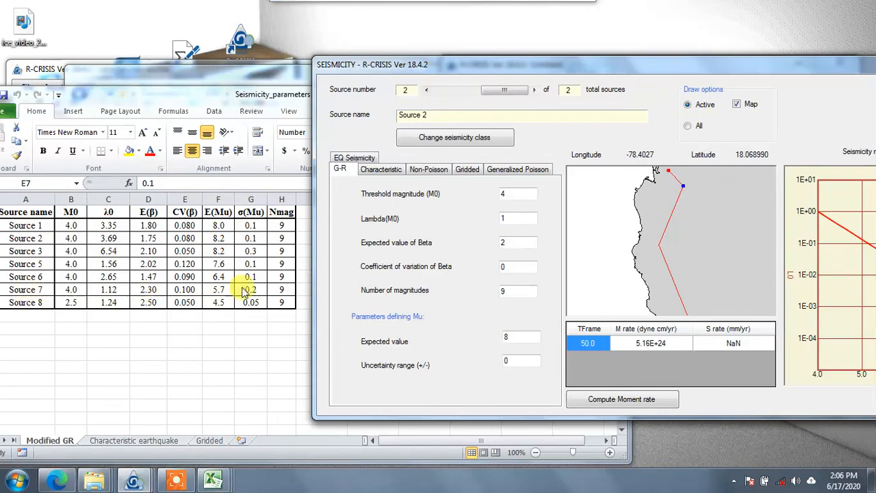
mouse_move(213, 479)
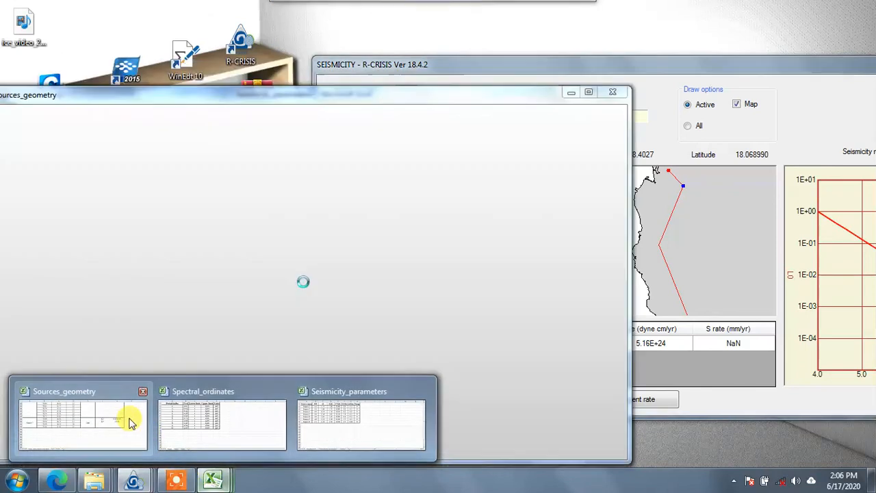
click(130, 414)
click(23, 301)
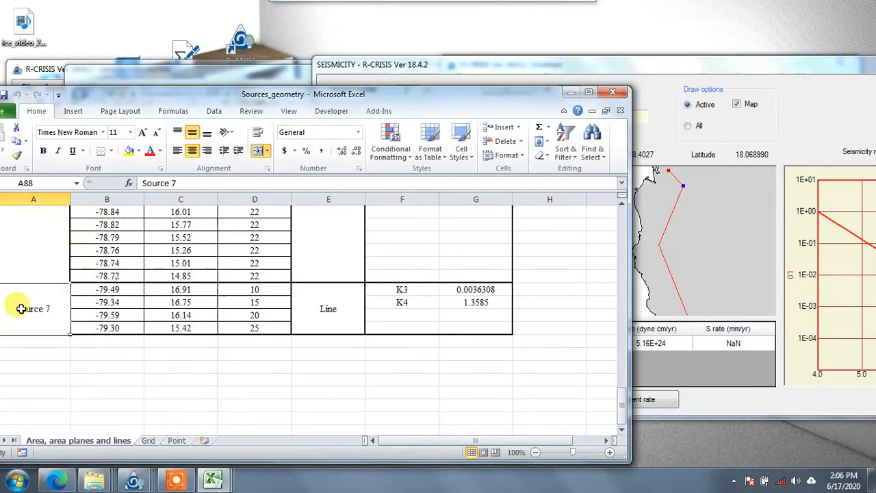
click(333, 322)
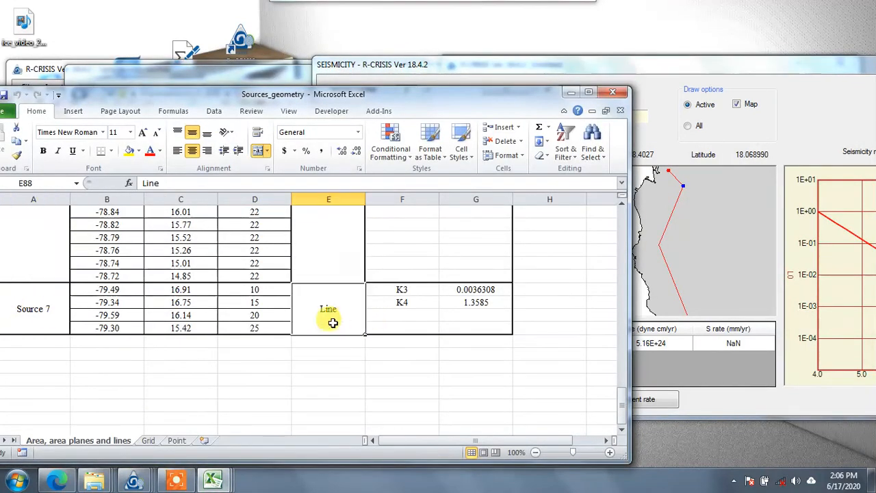
click(571, 92)
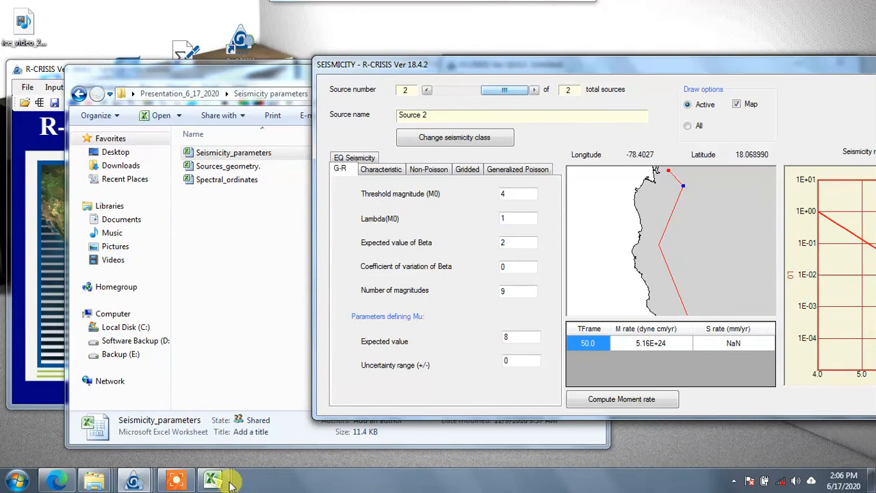
mouse_move(213, 479)
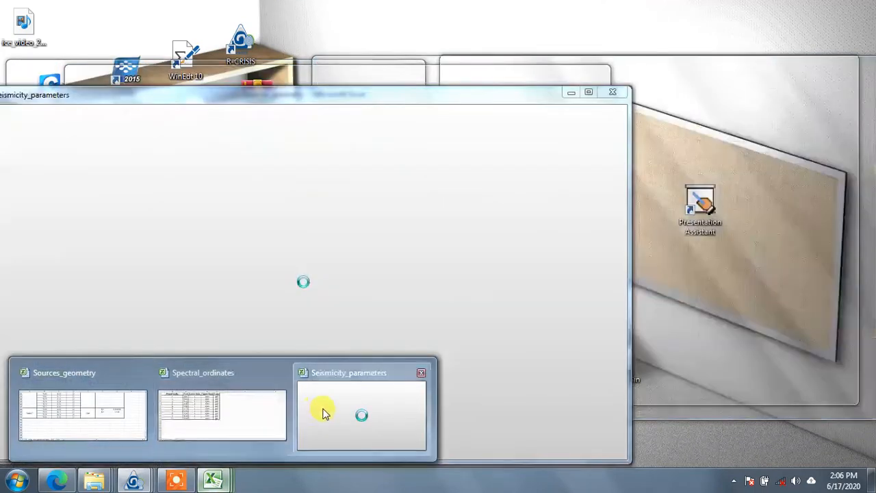
click(324, 412)
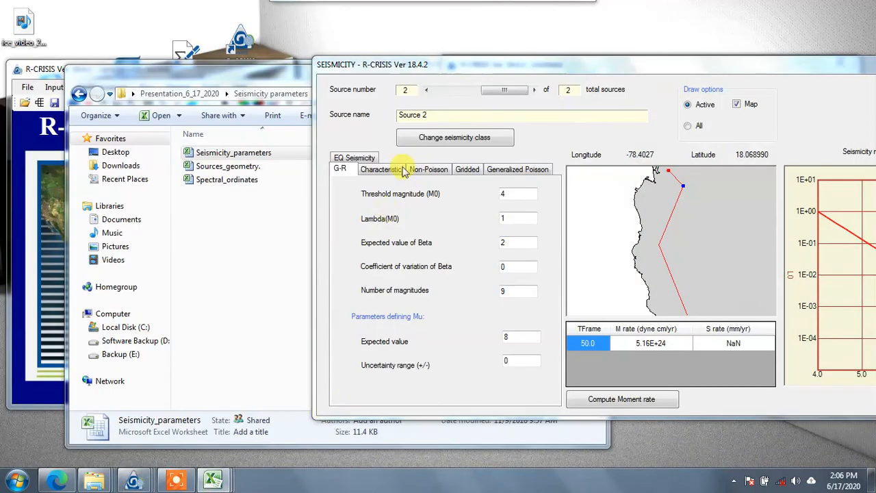
click(446, 65)
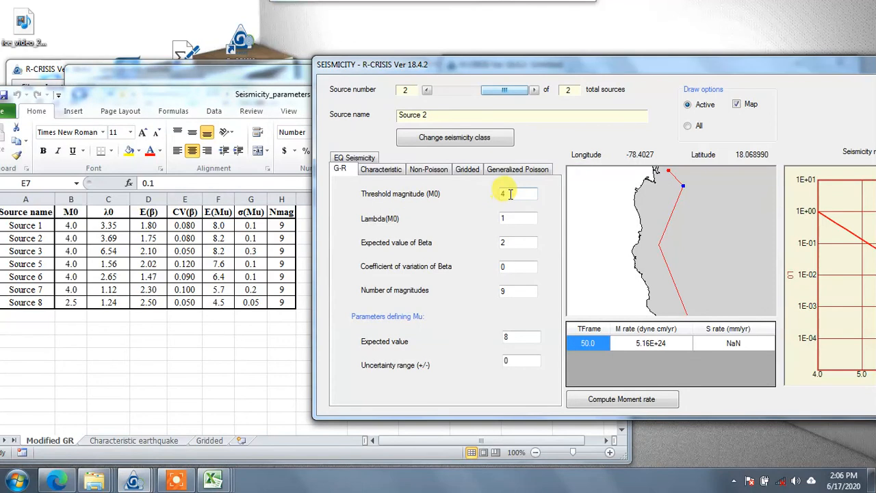
Set Source 2's Lambda(M0) to 1.12, expected value of Beta to 2.5 and coefficient of variation of Beta to 0.05
click(514, 218)
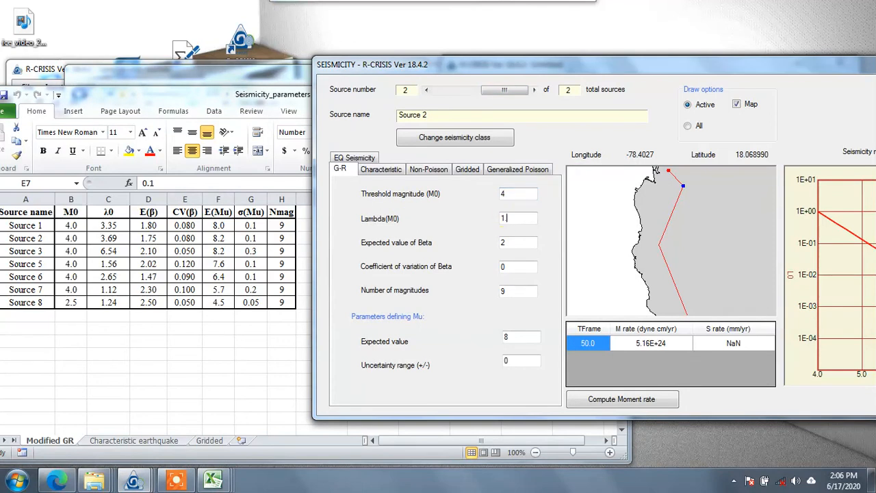
click(524, 243)
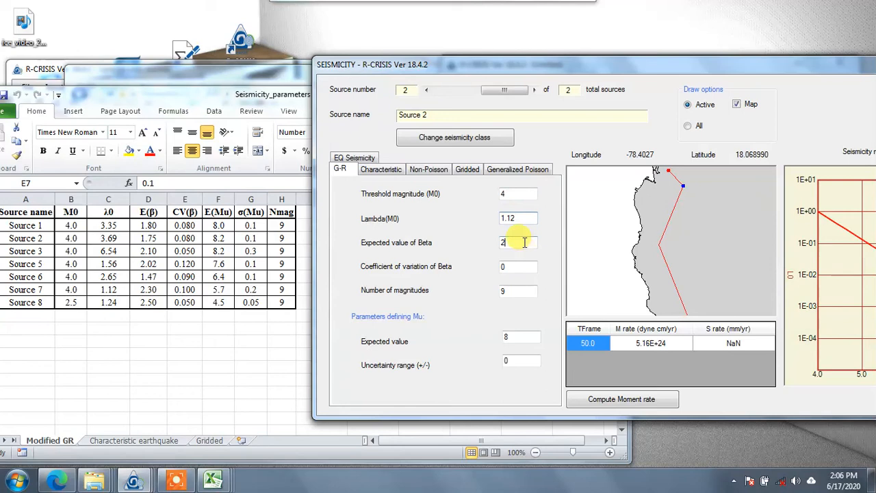
key(BackSpace)
text(2)
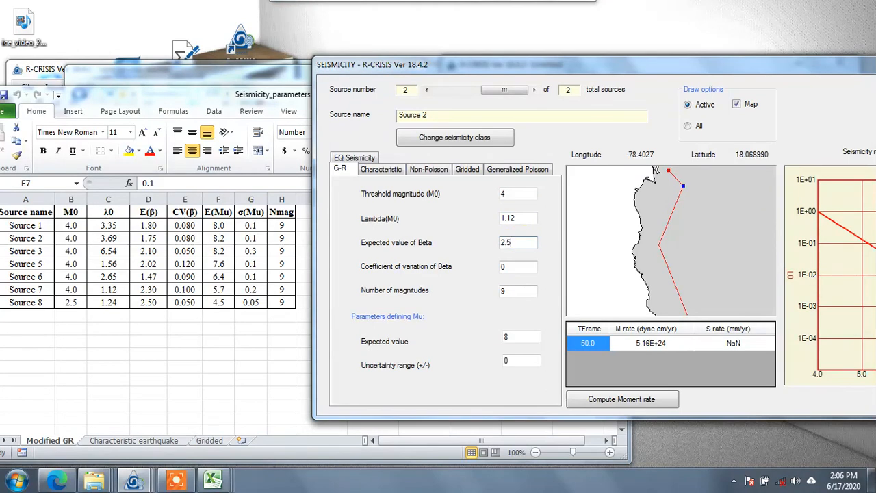
click(517, 267)
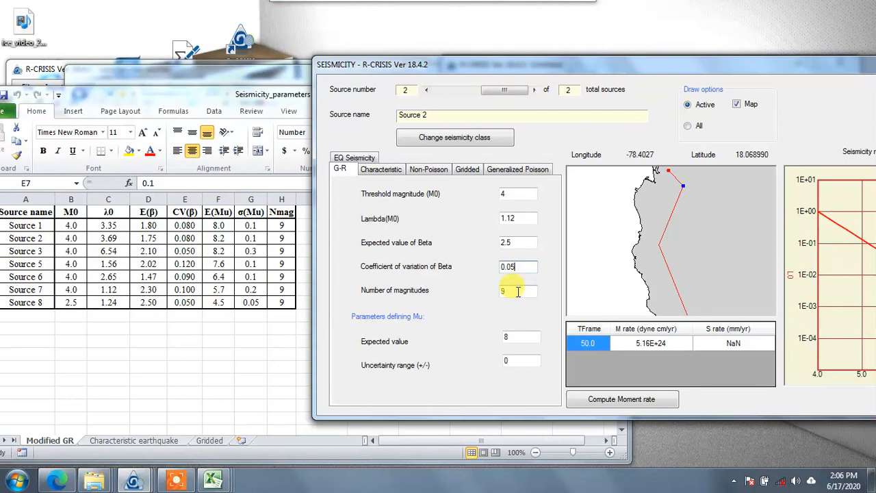
Define Mu for Source 2 with an expected value of 5.7 and an uncertainty range of 0.2
click(525, 336)
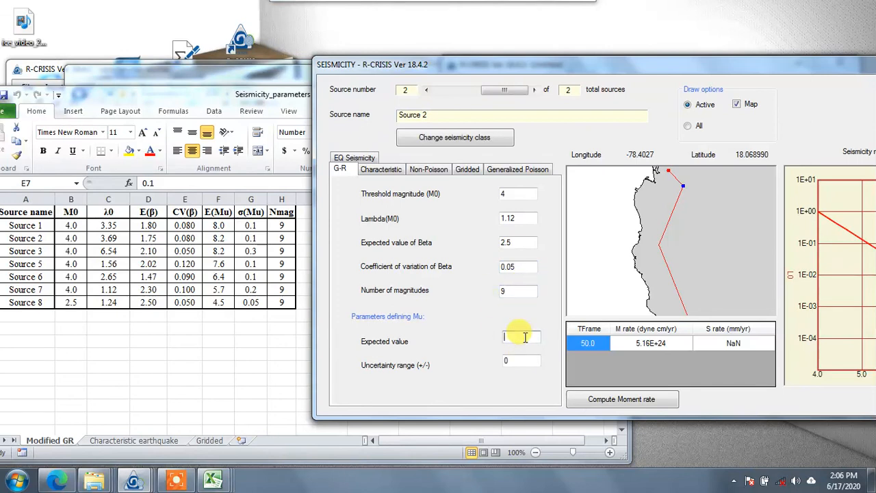
text(5.8)
text(.7)
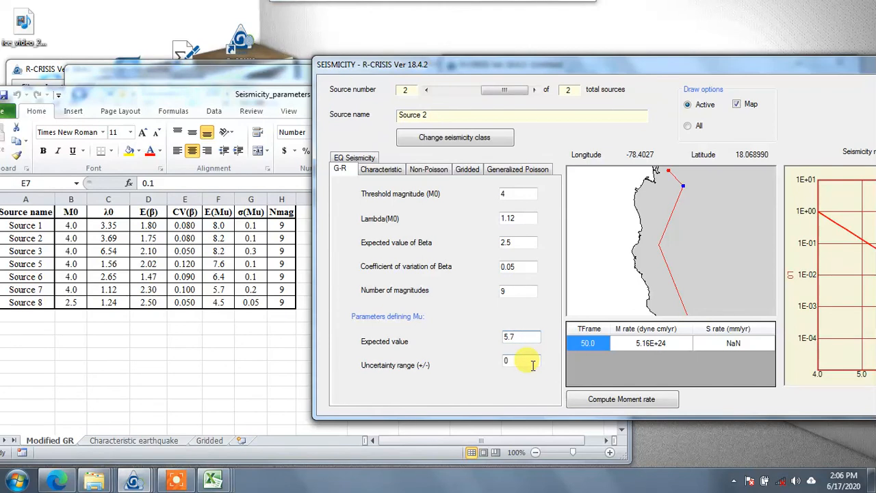
click(532, 365)
text(.2)
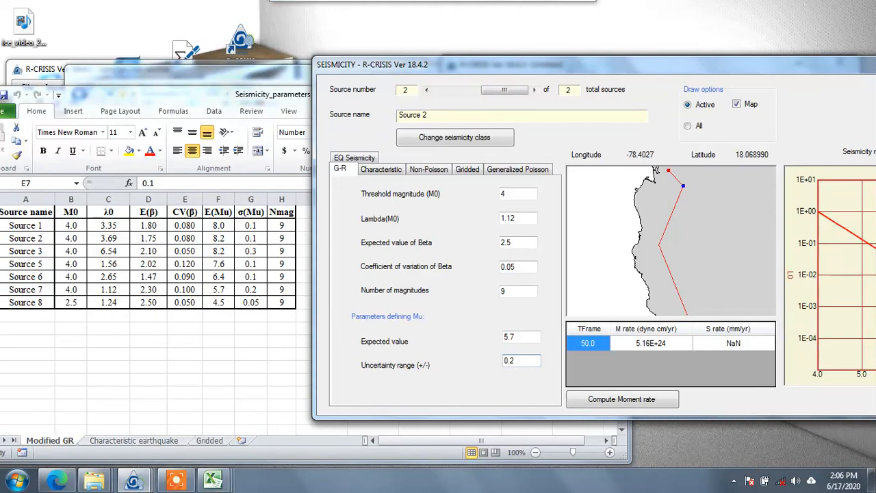
Review the seismicity curves of both sources and draw all sources on the map before returning to the active source only
click(458, 89)
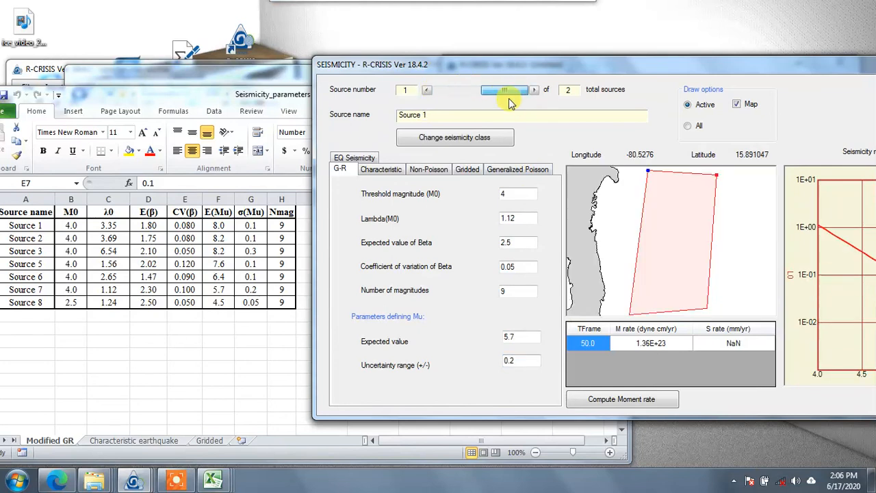
drag(509, 101, 509, 102)
drag(664, 66, 443, 49)
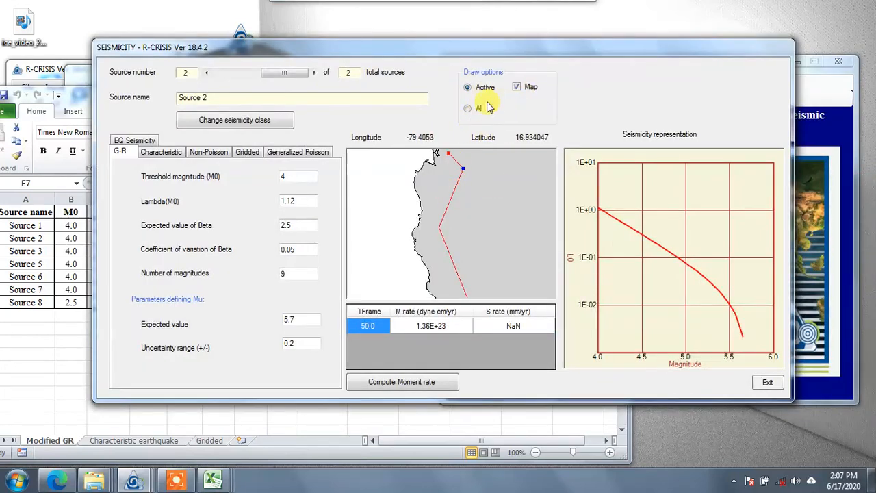
click(467, 109)
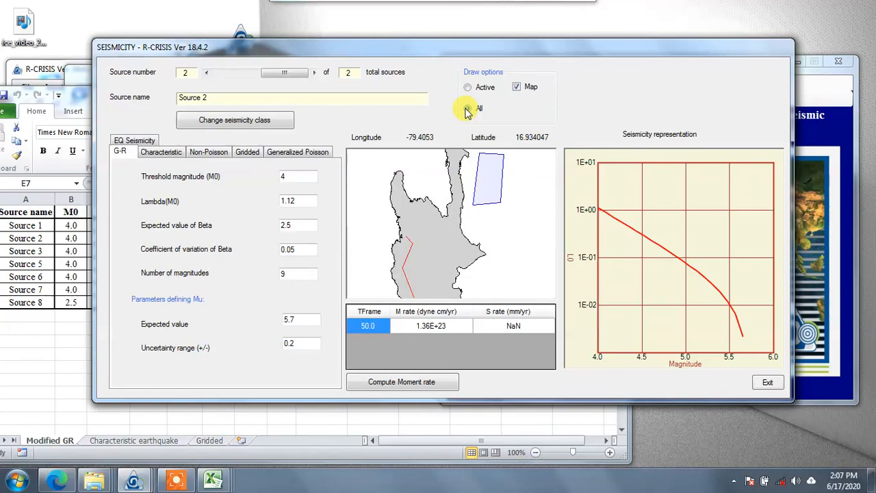
click(467, 88)
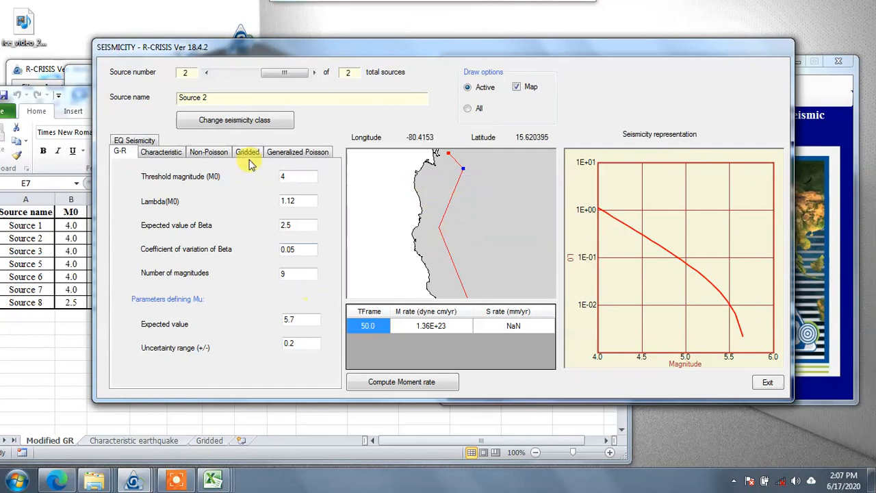
Close the seismicity data, open the spectral ordinates settings and bring up the Spectral_ordinates workbook in Excel beside them
click(767, 384)
click(487, 82)
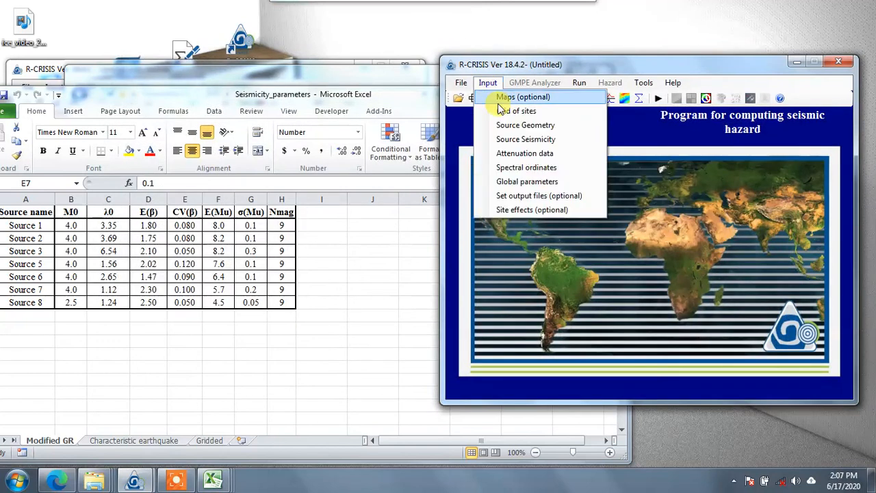
click(527, 168)
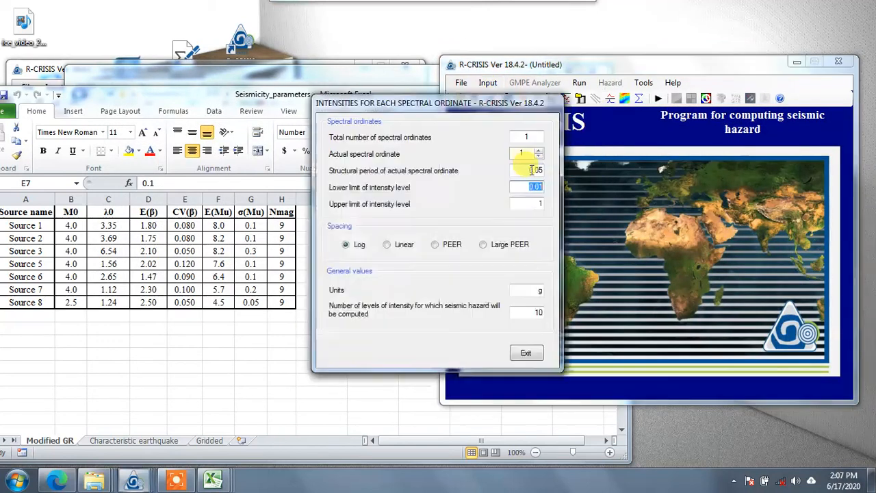
drag(451, 105, 579, 126)
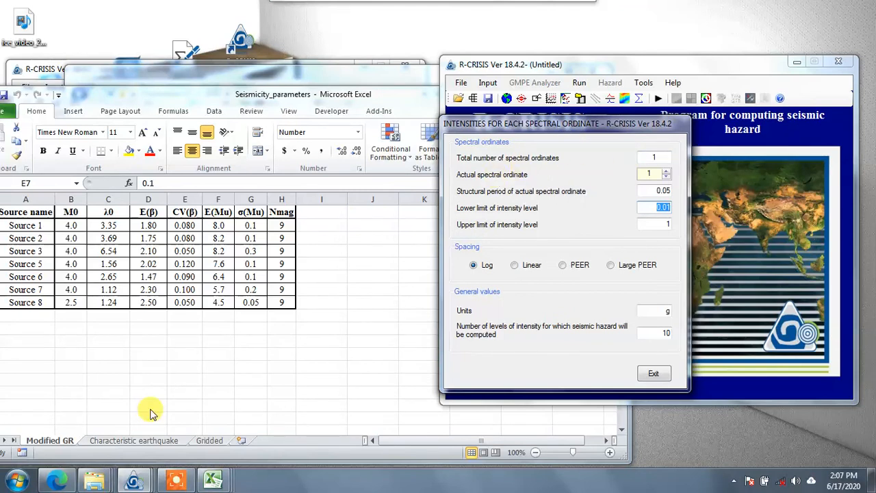
click(213, 481)
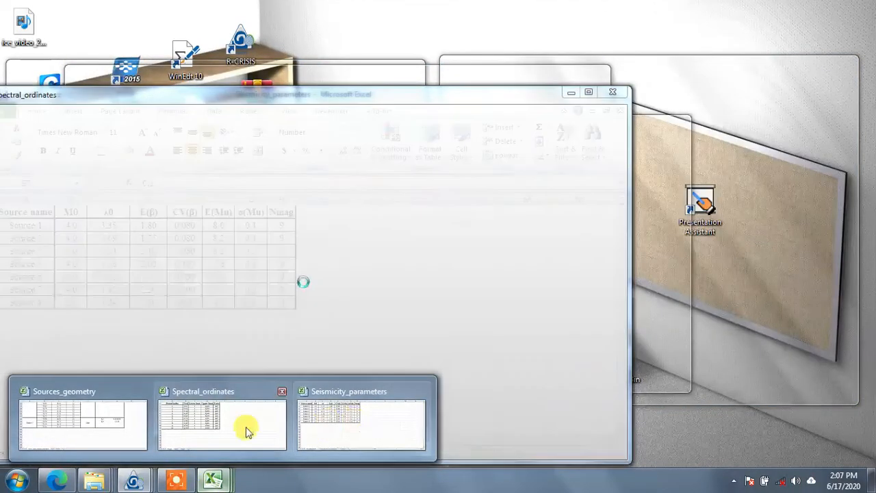
click(237, 429)
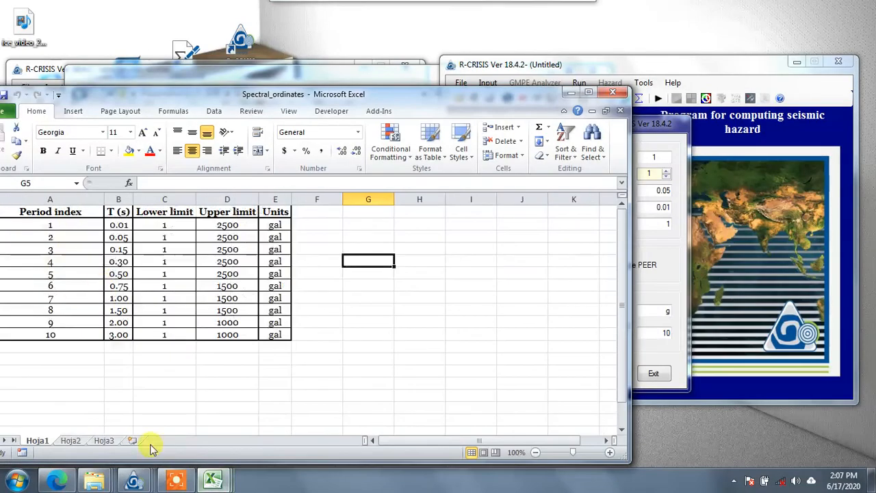
Back in R-CRISIS, set the total number of spectral ordinates to 10 and make ordinate 1 the actual one
click(134, 481)
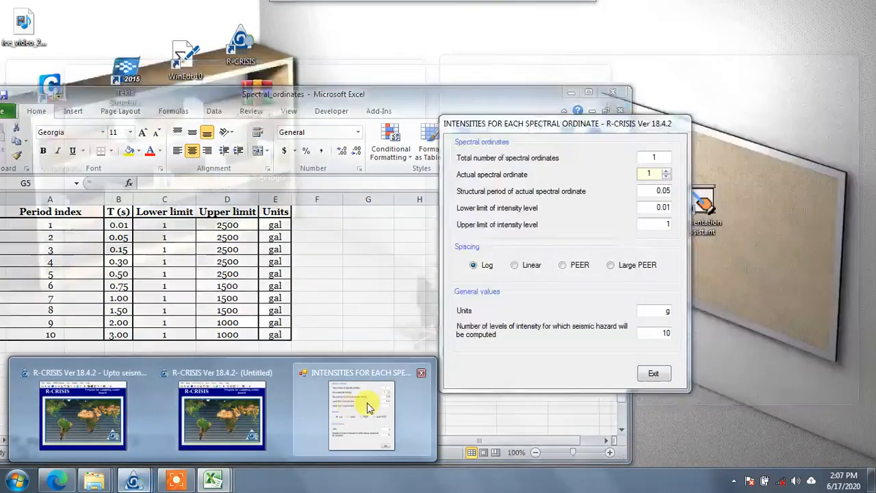
click(368, 407)
text(0)
key(Tab)
click(654, 173)
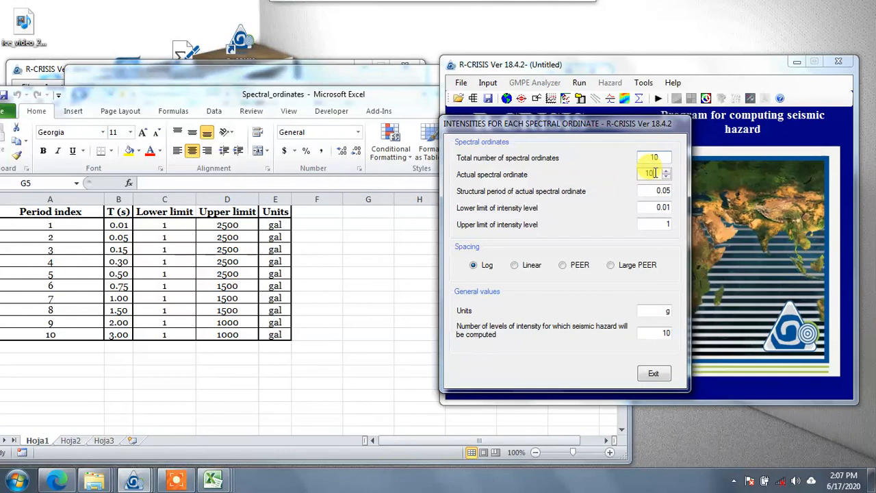
key(BackSpace)
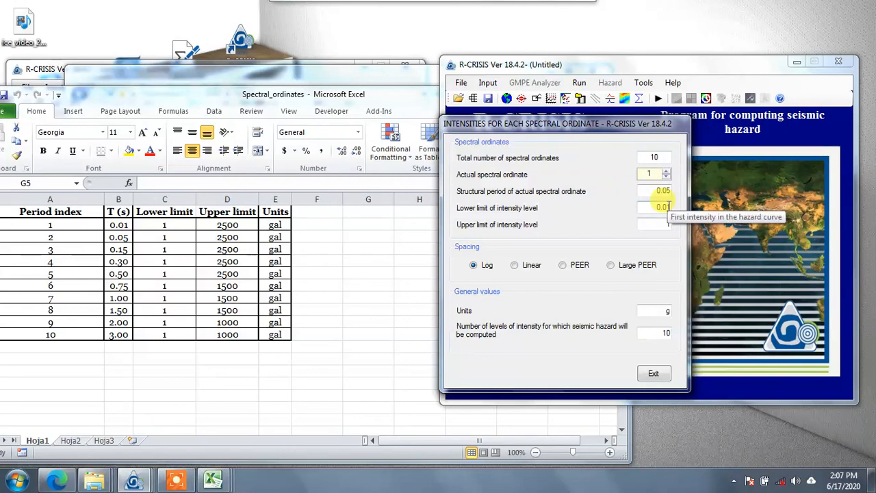
Set spectral ordinate 1 to a structural period of 0.01 with intensity limits from 1 to 2500
double_click(660, 193)
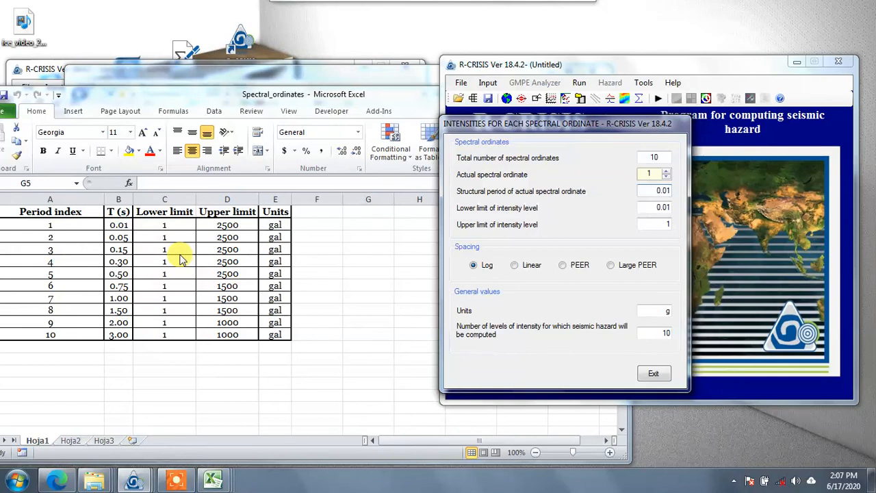
double_click(645, 206)
text(1)
key(Tab)
text(25)
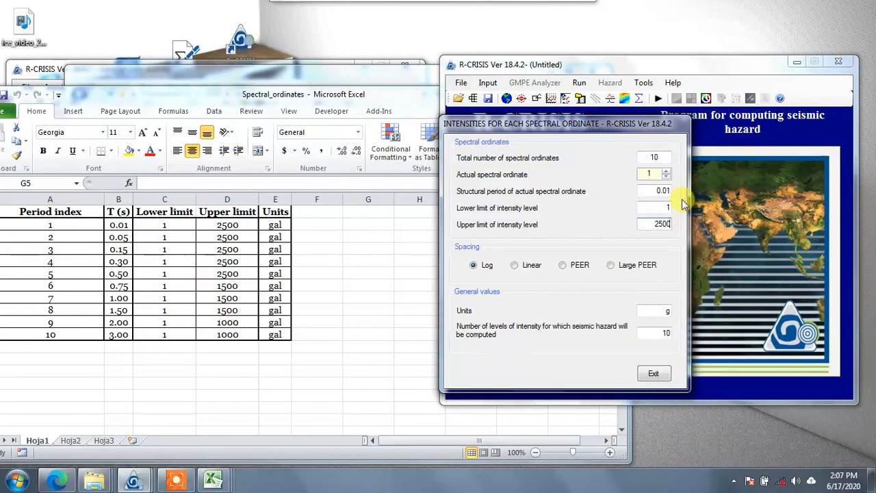
Go to spectral ordinate 2 and set its lower and upper intensity limits to 1 and 2500
key(Tab)
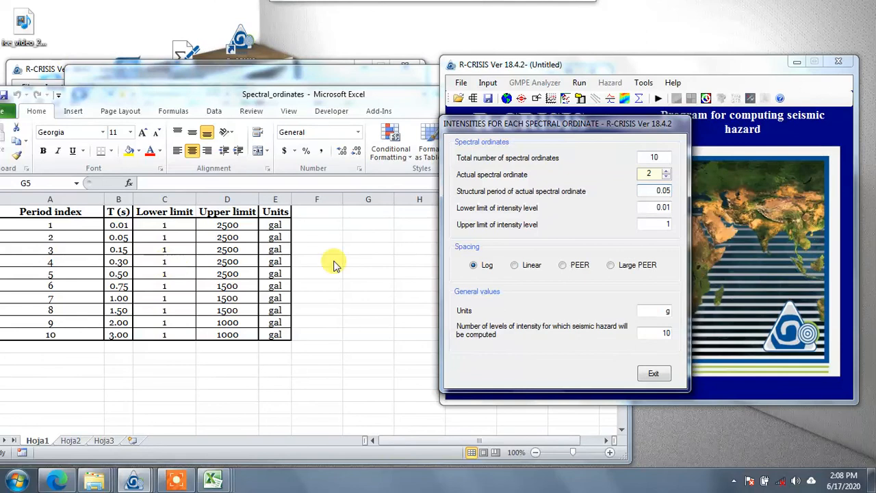
drag(653, 207, 688, 210)
text(1)
key(Tab)
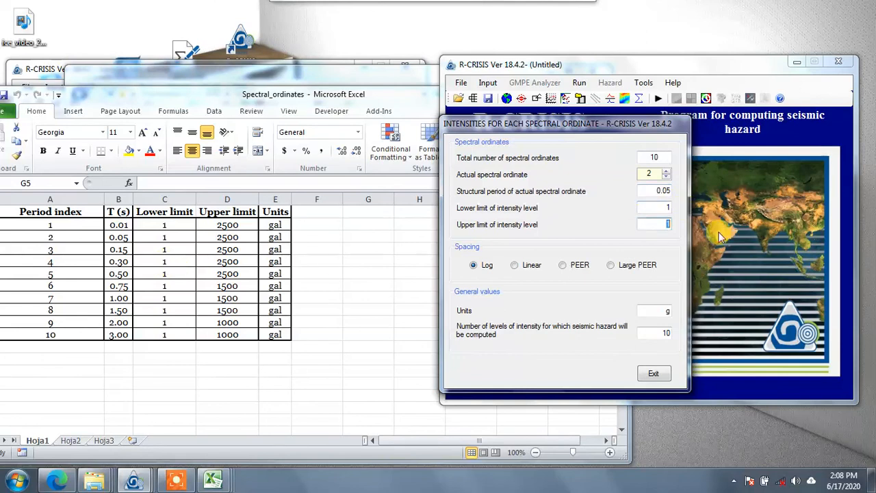
text(2500)
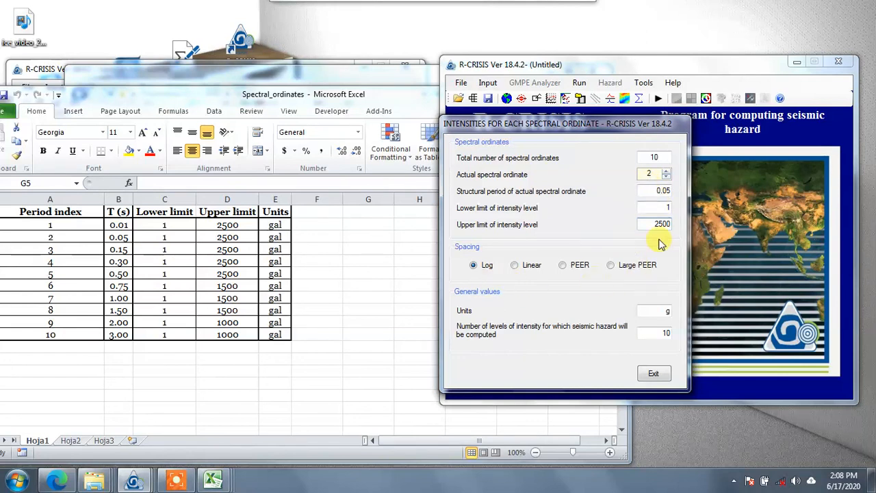
Return to spectral ordinate 1 and set the general intensity units to gal
click(667, 172)
click(667, 178)
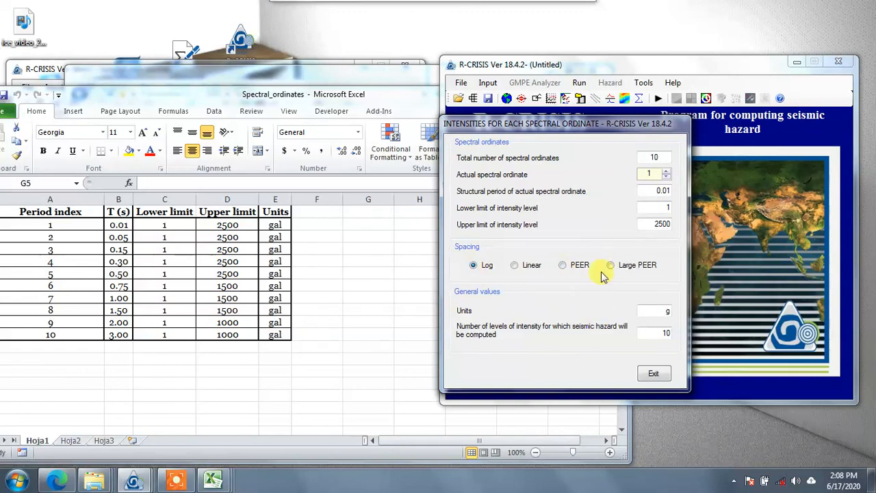
double_click(664, 310)
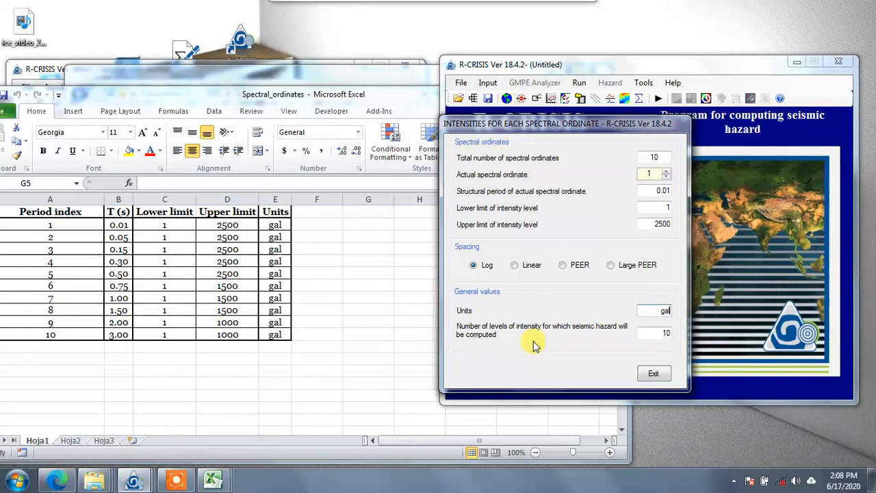
drag(651, 332, 682, 331)
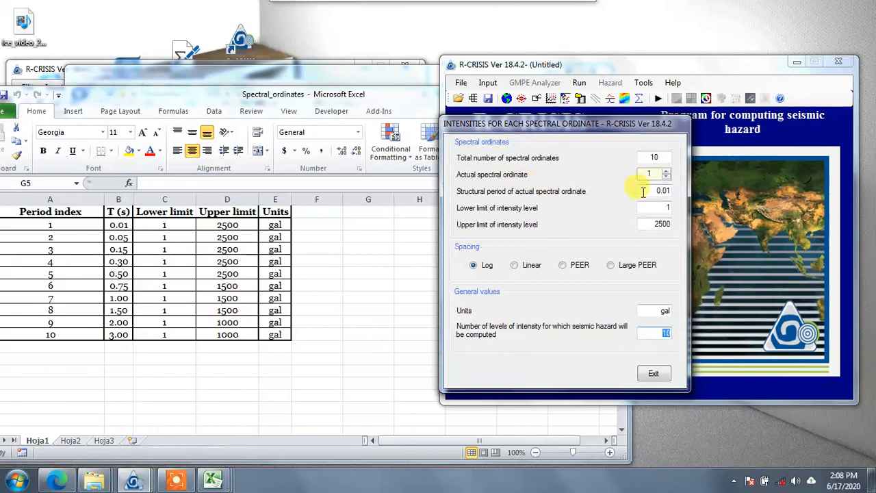
Set spectral ordinate 3 to a structural period of 0.15 with intensity limits from 1 to 2500
click(665, 171)
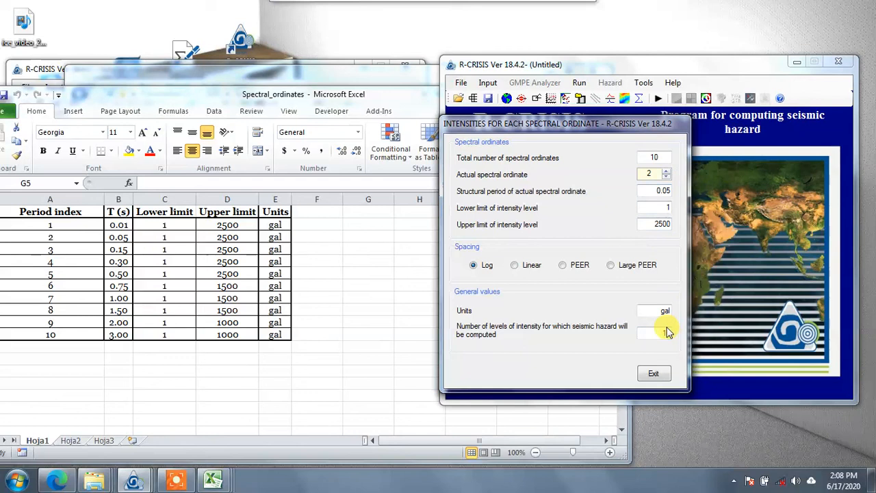
click(666, 171)
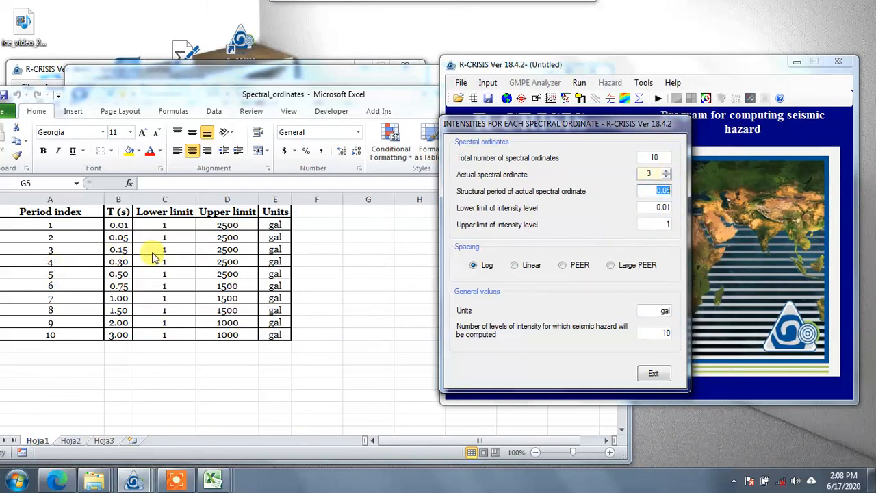
text(0.)
drag(649, 211, 674, 226)
text(1)
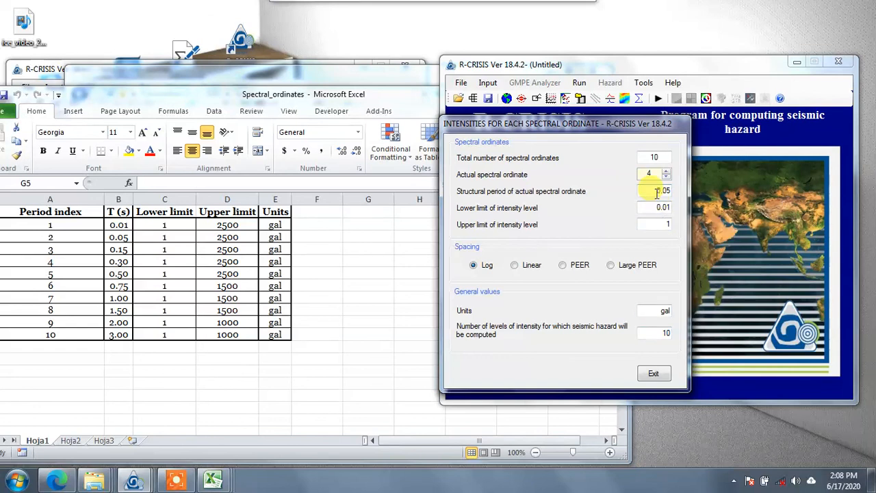
Set spectral ordinate 4 to a structural period of 0.3 with intensity limits from 1 to 2500
drag(657, 193, 694, 193)
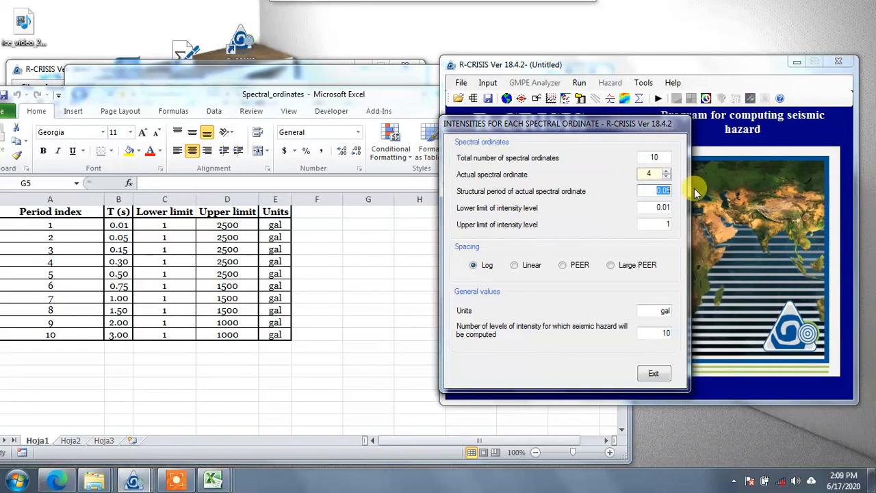
text(0.3)
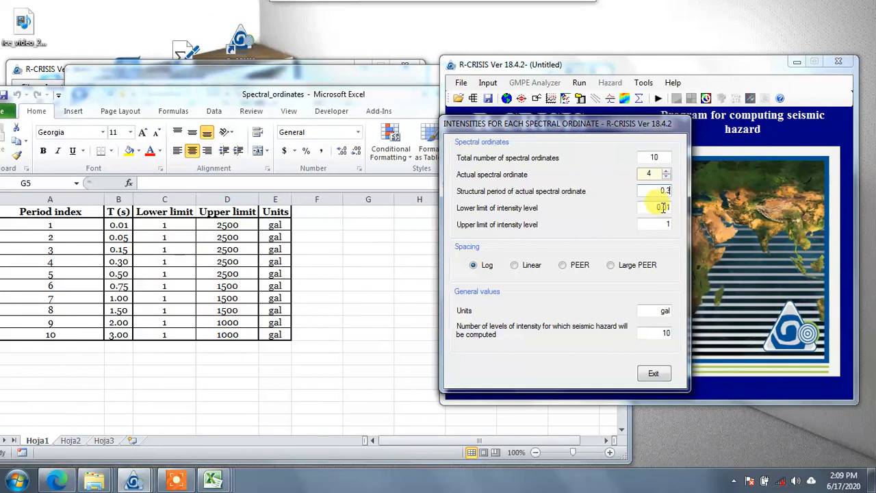
drag(656, 207, 698, 207)
text(1)
key(Tab)
text(2500)
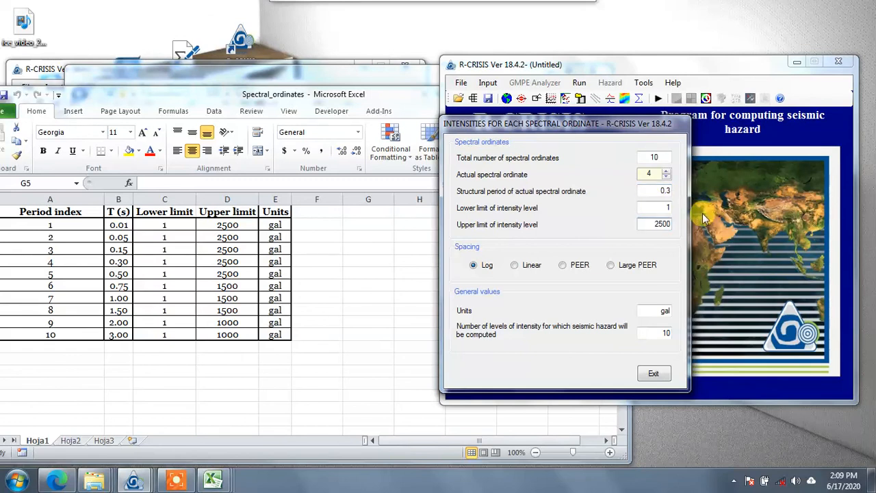
Set spectral ordinate 5 to a structural period of 0.5 with intensity limits from 1 to 2500
click(667, 171)
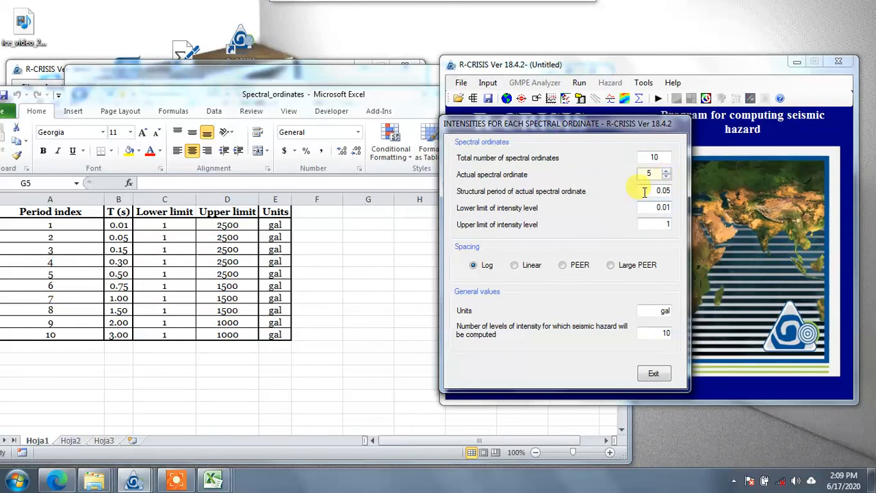
key(Tab)
text(0.5)
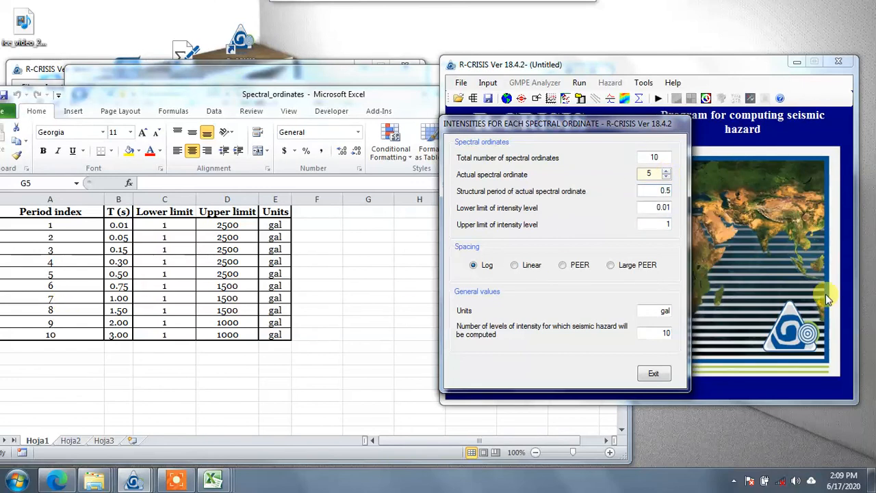
drag(652, 207, 696, 207)
text(1)
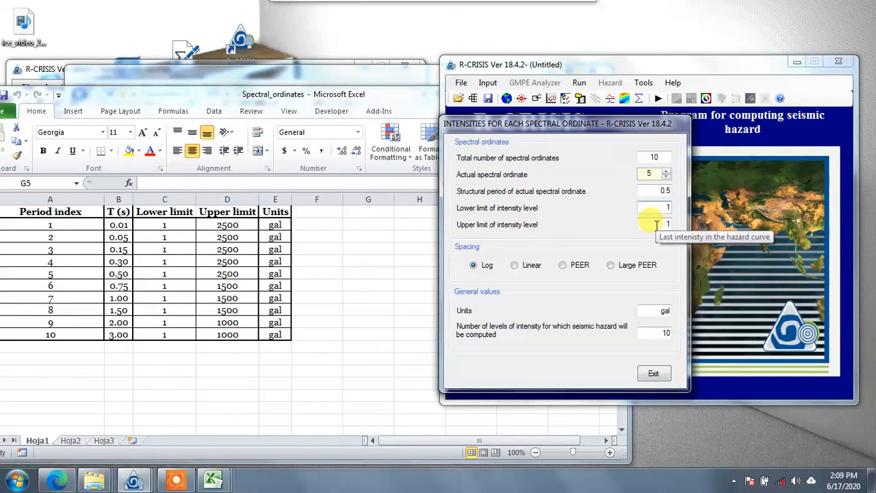
drag(657, 224, 707, 237)
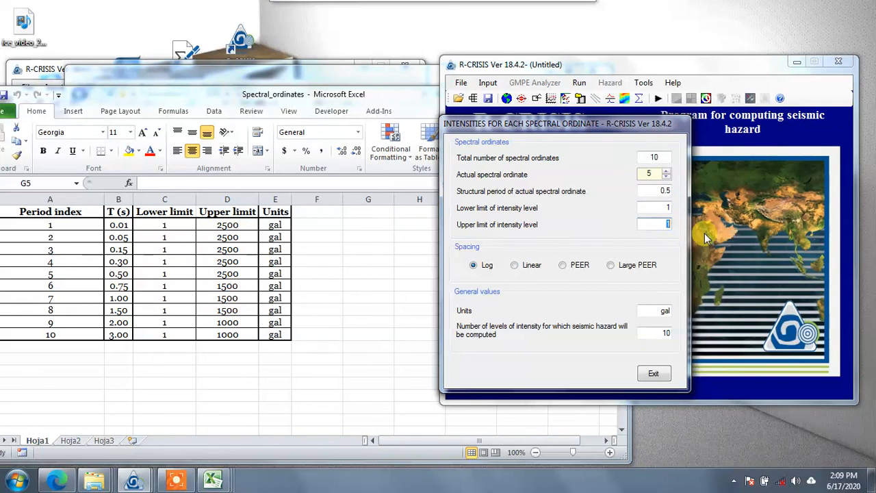
text(2500)
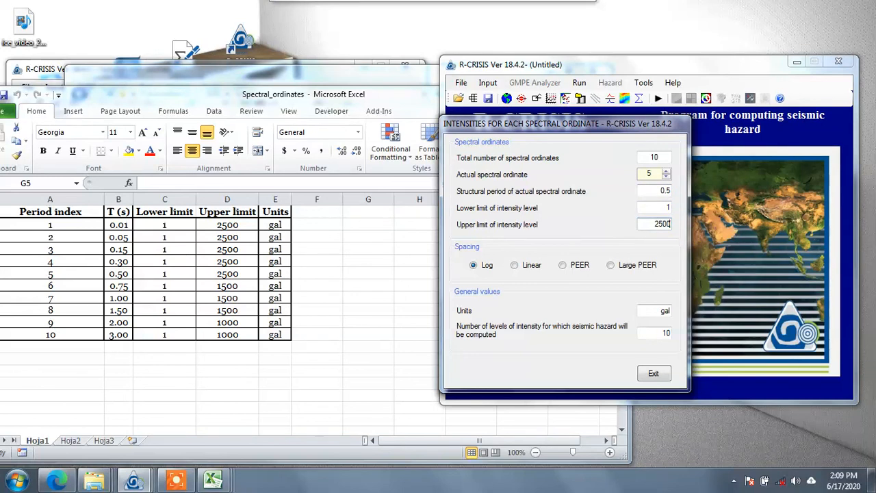
Set spectral ordinate 6 to a structural period of 0.75 with intensity limits from 1 to 1500
click(666, 171)
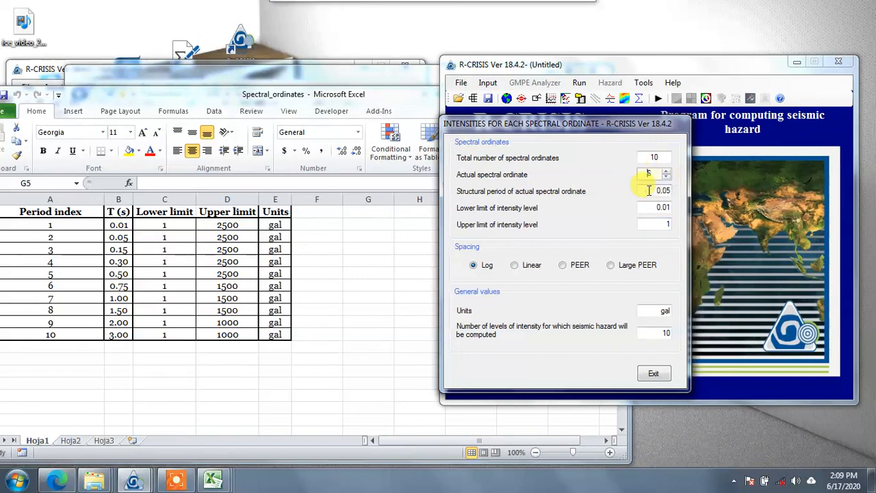
drag(648, 191, 687, 197)
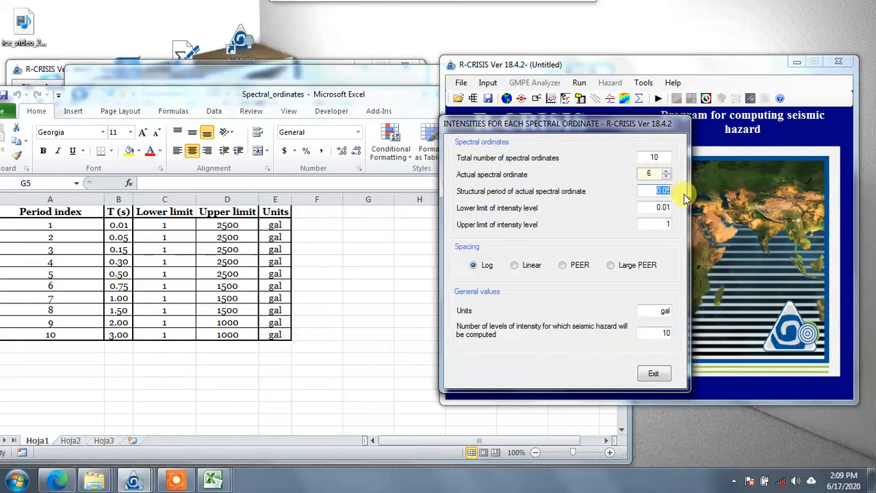
text(0.75)
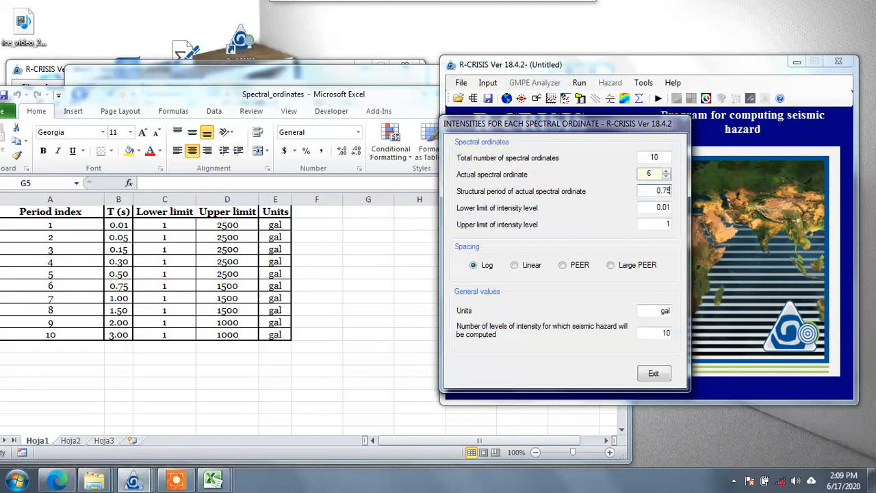
drag(650, 207, 686, 225)
text(1)
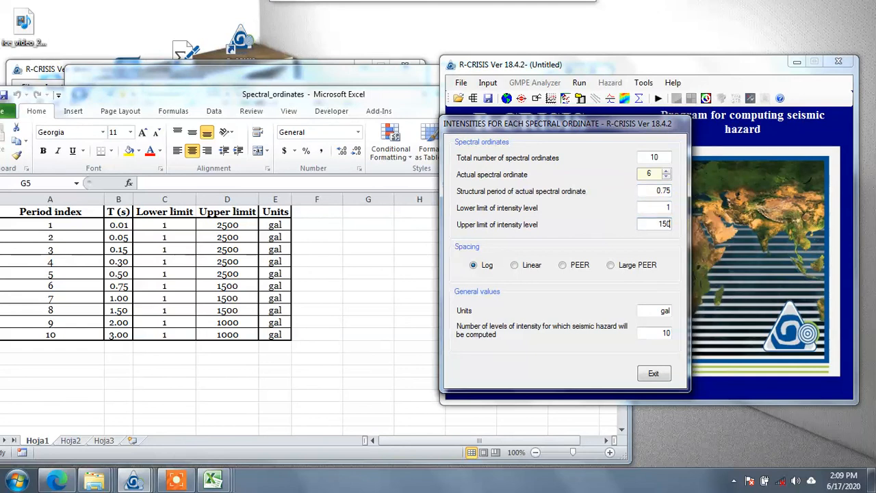
Set spectral ordinate 7 to a structural period of 1 with intensity limits from 1 to 1500, and advance to ordinate 8
click(667, 170)
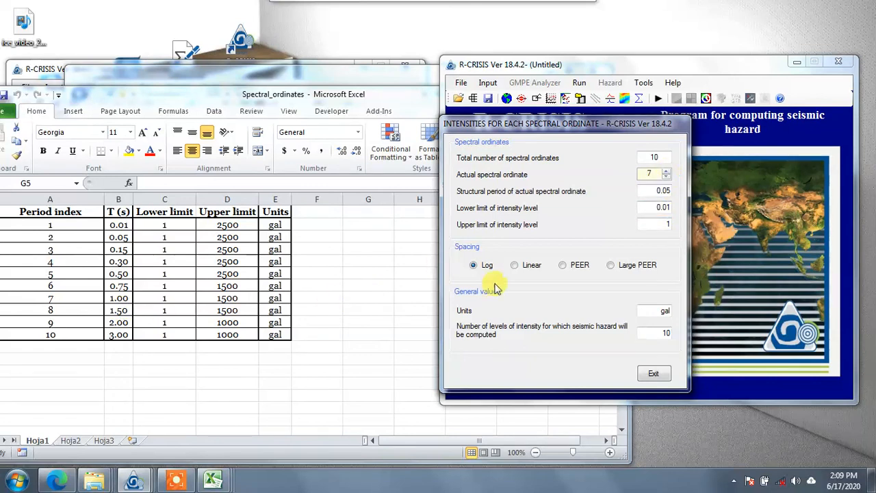
drag(654, 191, 693, 227)
text(11)
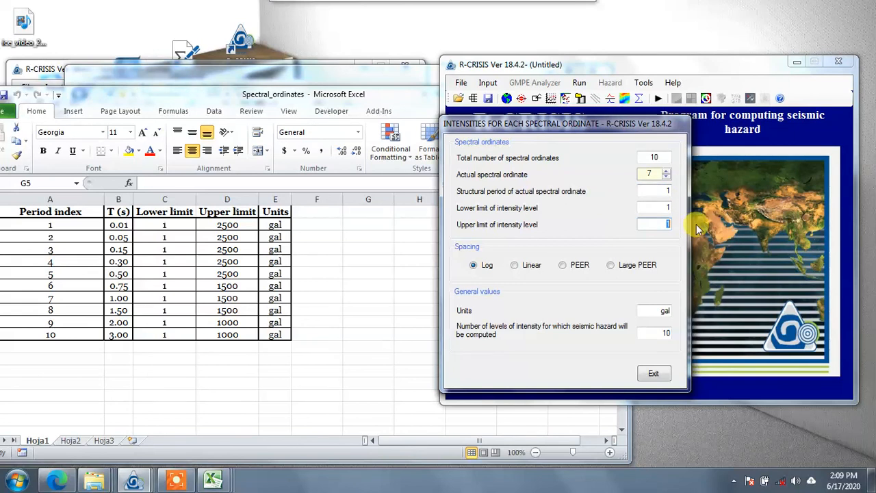
text(1500)
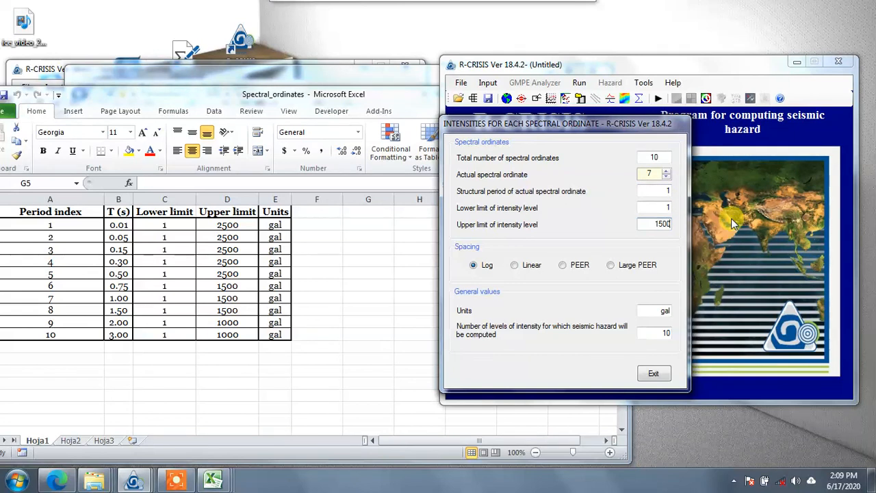
click(667, 172)
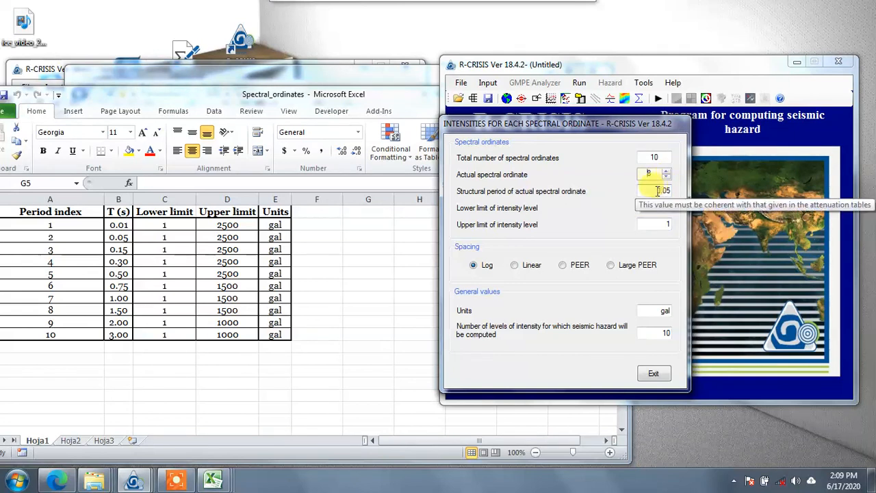
Set spectral ordinate 8 to a structural period of 1.5 with intensity limits from 1 to 1500
drag(642, 191, 674, 209)
text(1.5)
text(1)
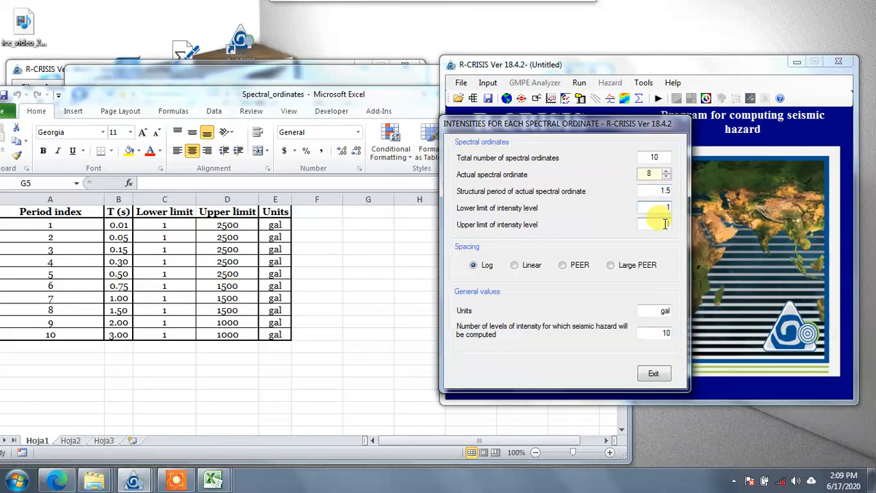
click(655, 225)
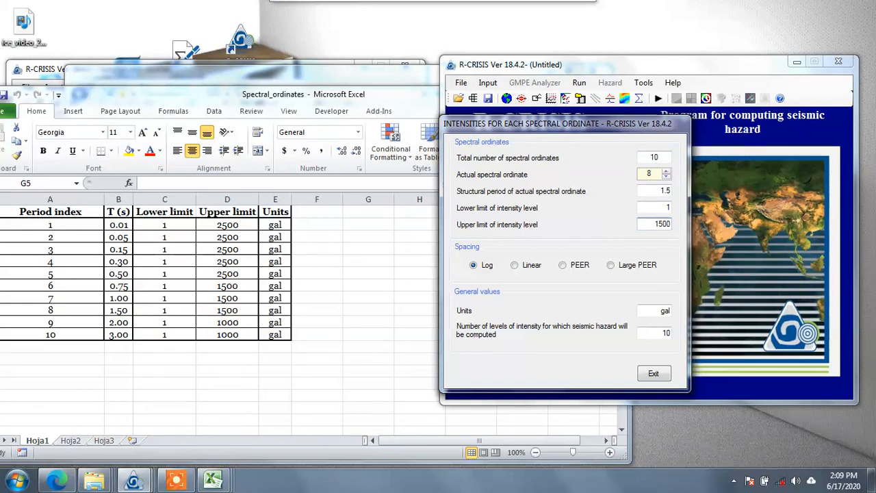
text(500)
click(657, 225)
Set spectral ordinate 9 to a structural period of 2 with intensity limits from 1 to 1000
click(666, 170)
key(Tab)
text(2)
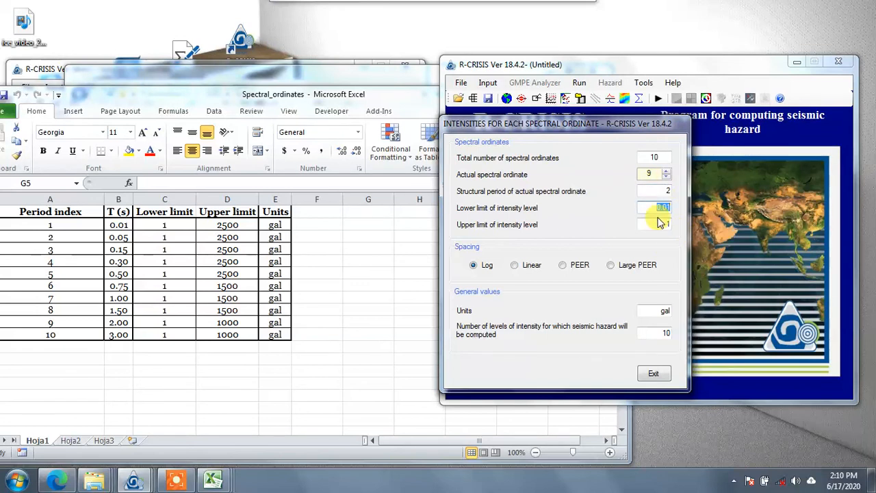
text(1)
click(661, 226)
text(000)
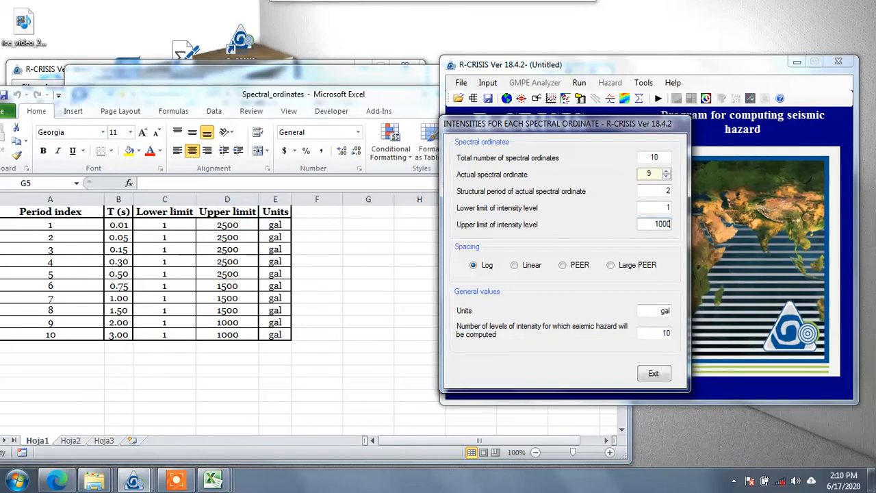
Set spectral ordinate 10 to a structural period of 3 with intensity limits from 1 to 1000
click(665, 172)
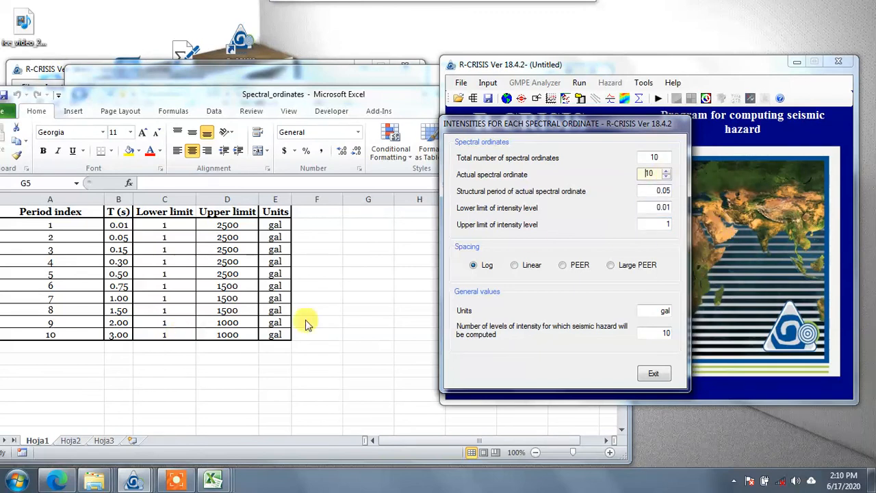
drag(654, 190, 681, 223)
text(3)
text(1)
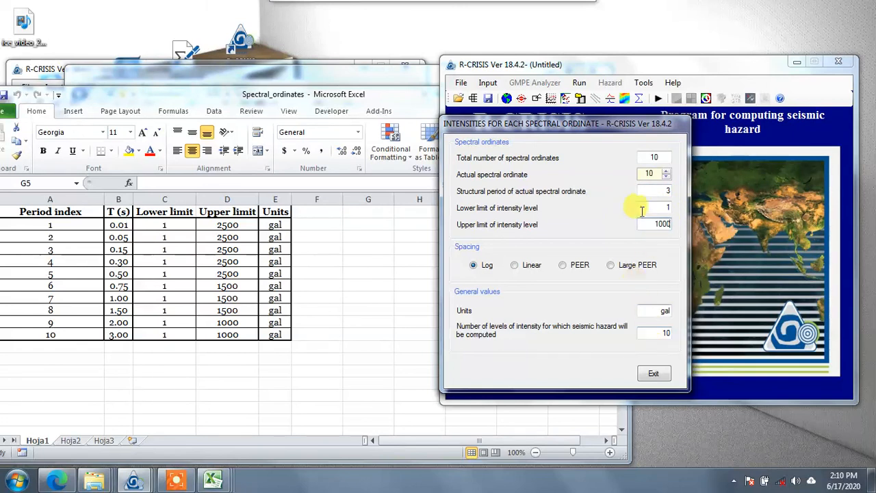
Recheck the preceding spectral ordinates, close their settings, and open the attenuation data window beside the period table
click(666, 177)
click(666, 177)
click(655, 373)
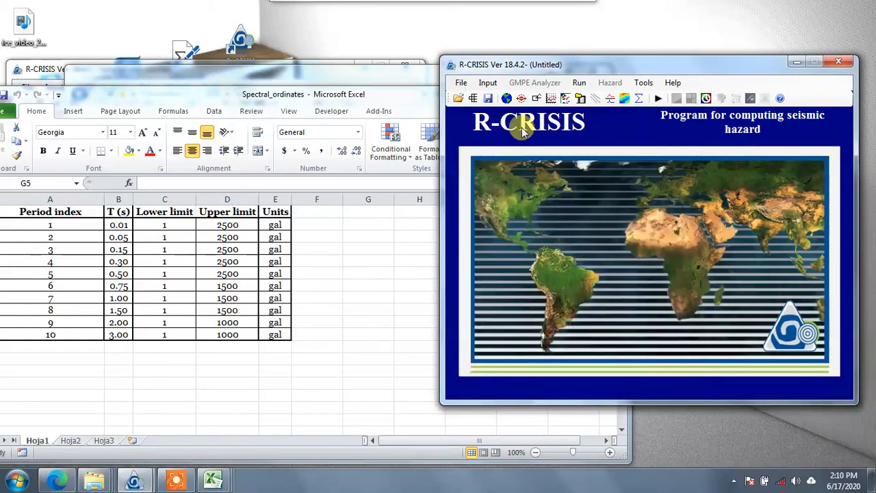
click(490, 83)
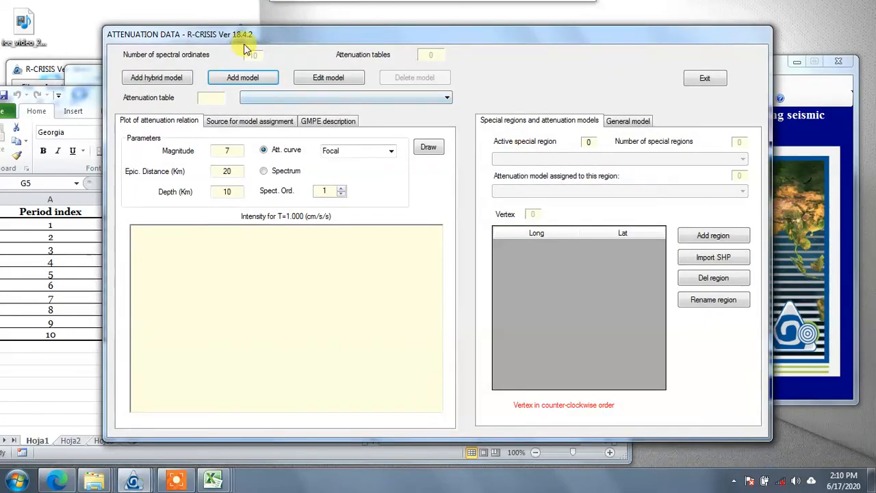
drag(289, 34, 341, 34)
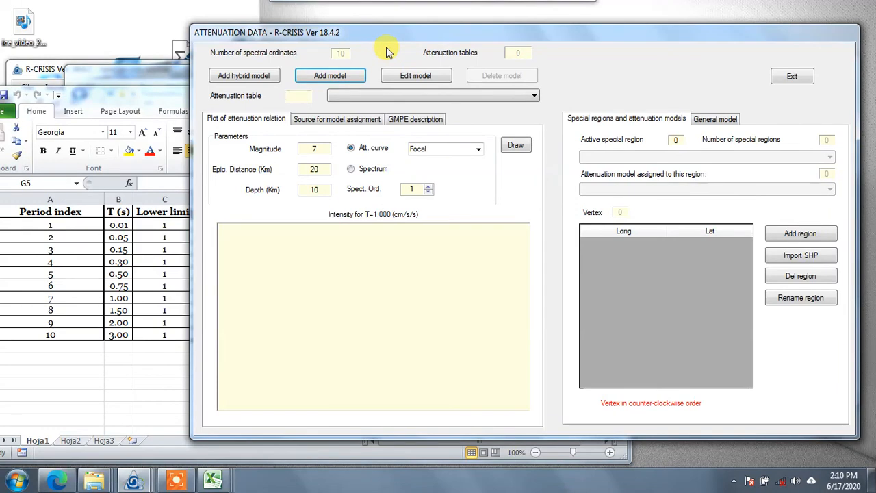
Switch to Presentation Assistant's screen drawing and sketch axes with a peaked response spectrum over the empty attenuation plot
click(176, 481)
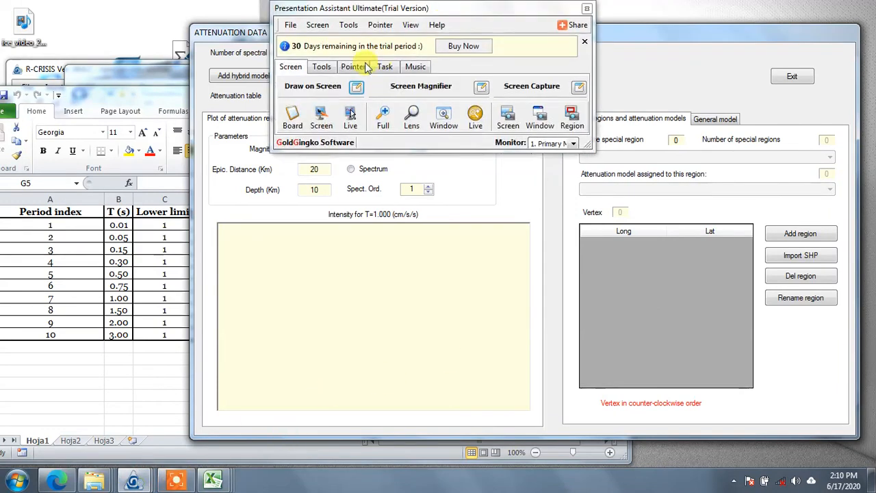
click(321, 117)
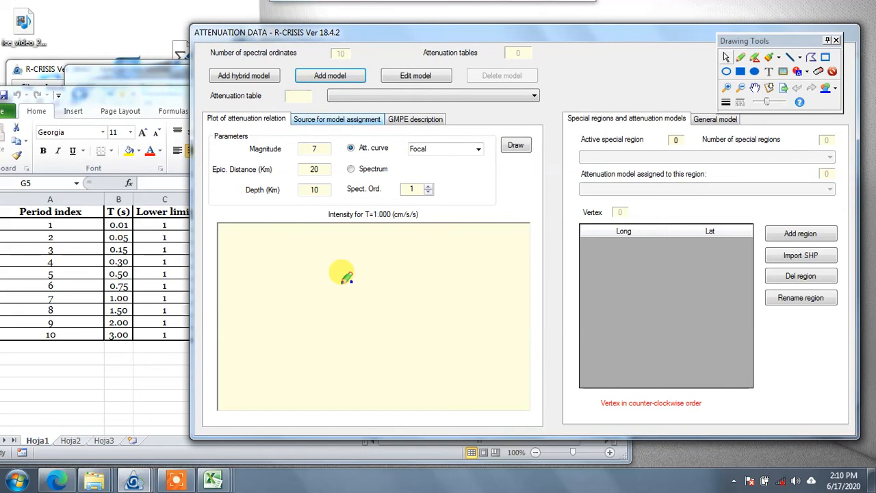
mouse_move(252, 249)
mouse_down()
mouse_move(262, 350)
mouse_move(282, 380)
mouse_move(527, 393)
mouse_up()
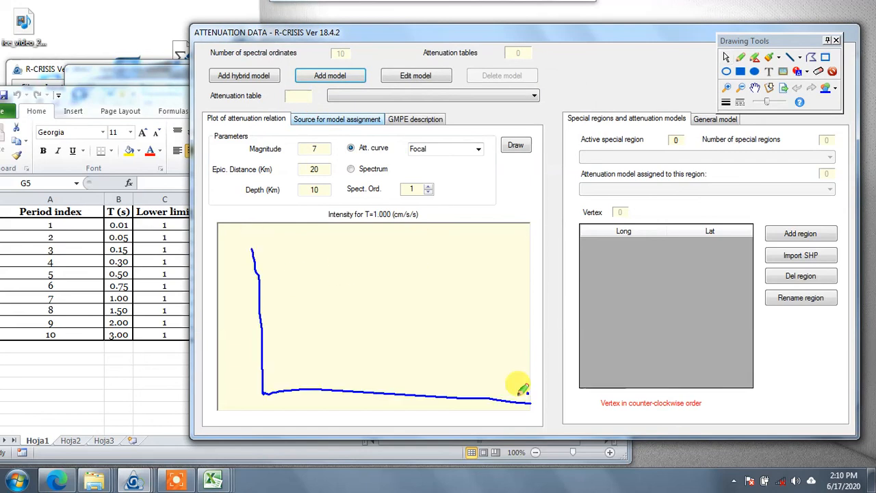
mouse_move(264, 351)
mouse_down()
mouse_move(286, 283)
mouse_move(474, 355)
mouse_up()
mouse_move(288, 286)
mouse_down()
mouse_move(308, 260)
mouse_move(321, 291)
mouse_up()
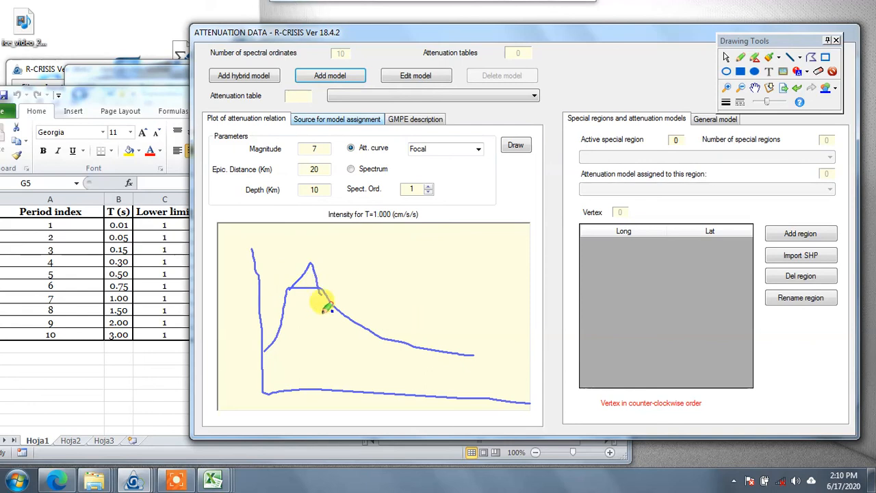
key(ctrl+z)
key(ctrl+z)
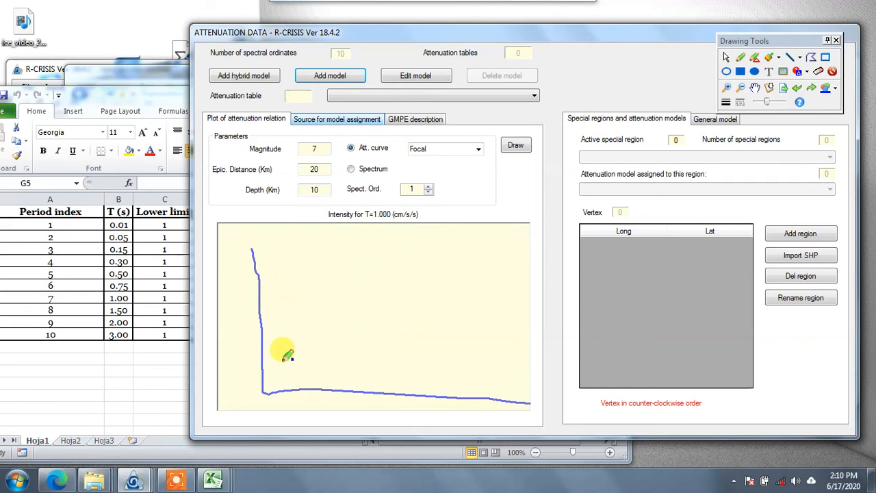
mouse_move(261, 351)
mouse_down()
mouse_move(361, 316)
mouse_move(483, 386)
mouse_up()
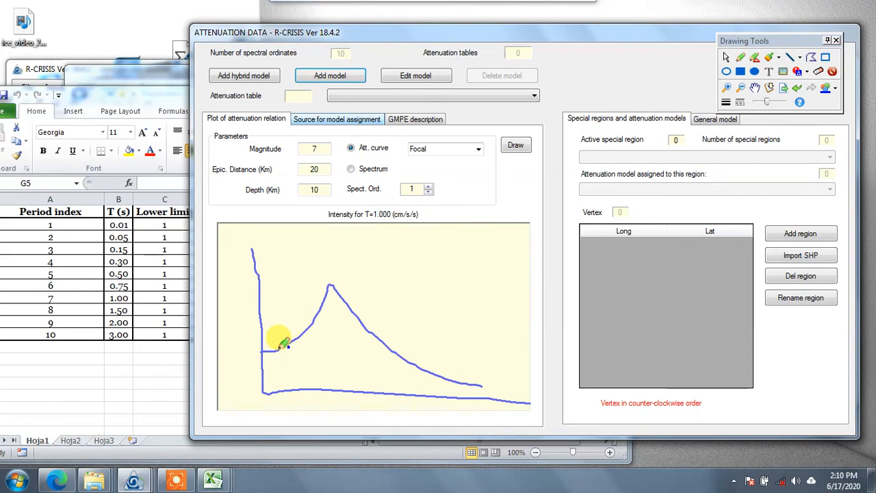
Mark five vertical ordinates and dashed connecting segments on the sketched spectrum, and end the screen drawing
drag(280, 351, 287, 396)
drag(307, 334, 310, 374)
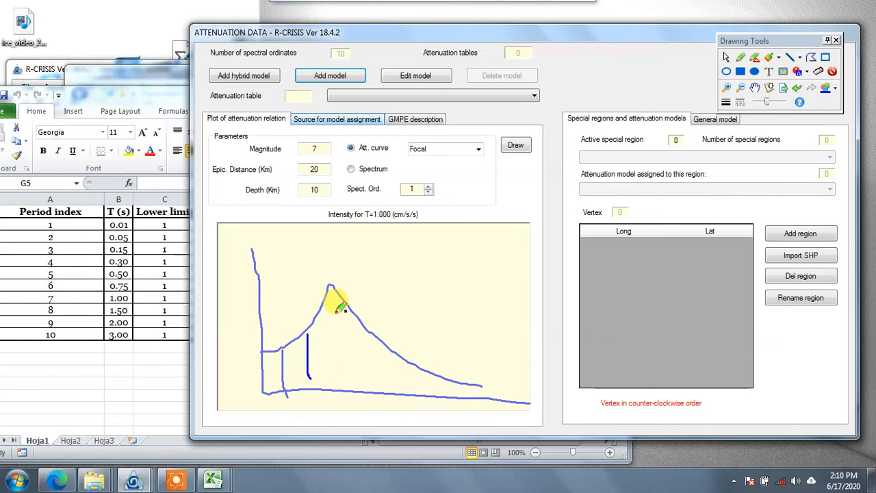
drag(331, 287, 340, 386)
drag(373, 334, 374, 383)
drag(399, 357, 395, 383)
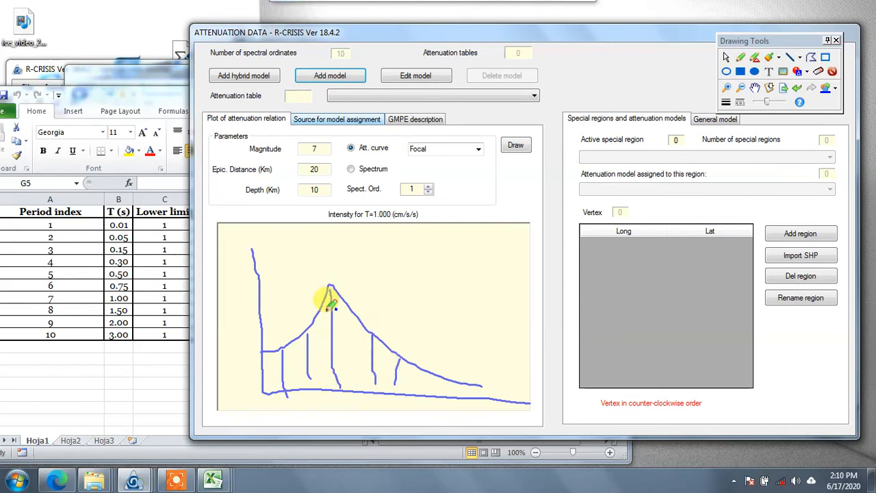
mouse_move(299, 328)
mouse_down()
mouse_move(321, 293)
mouse_move(401, 338)
mouse_up()
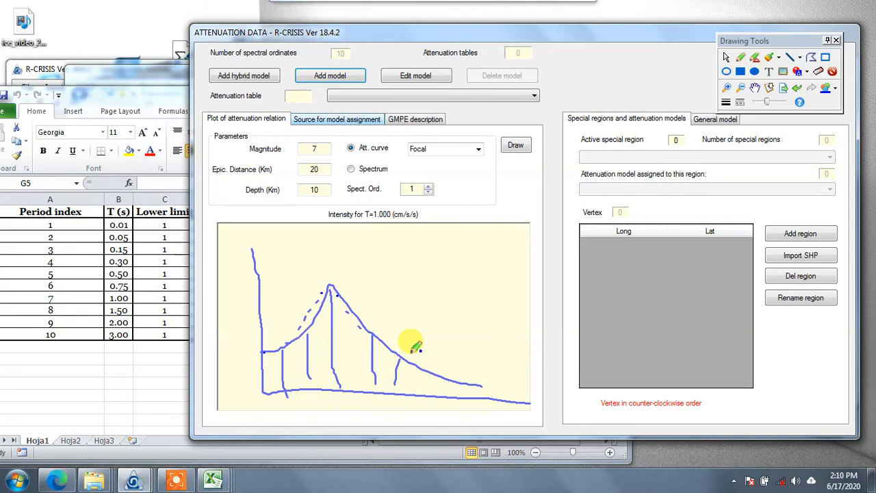
key(Escape)
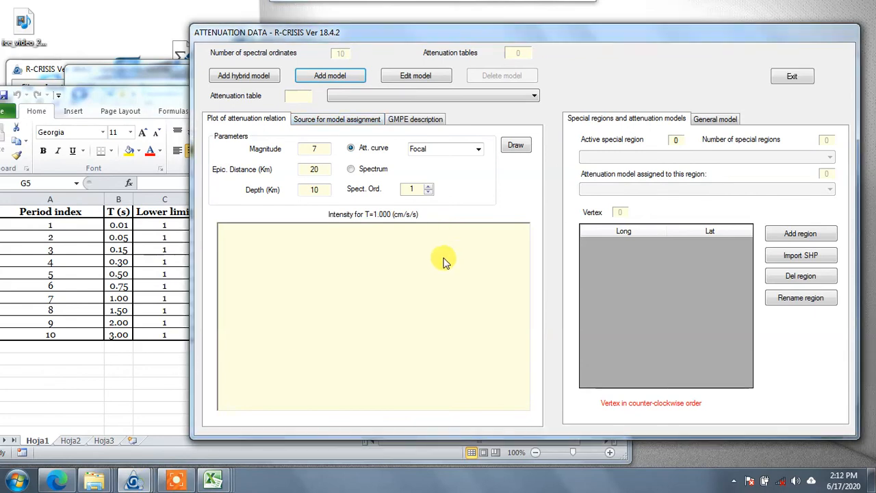
Open the selection for a new attenuation model and look through the available models
click(336, 81)
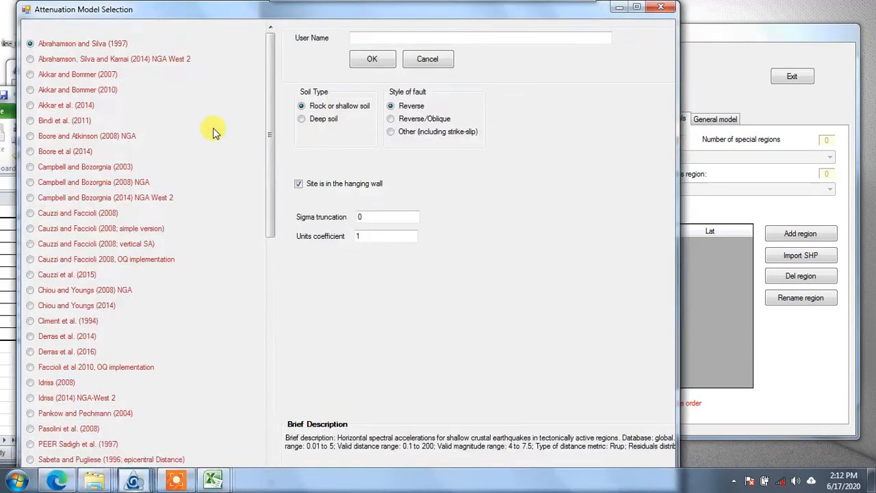
drag(274, 68, 288, 364)
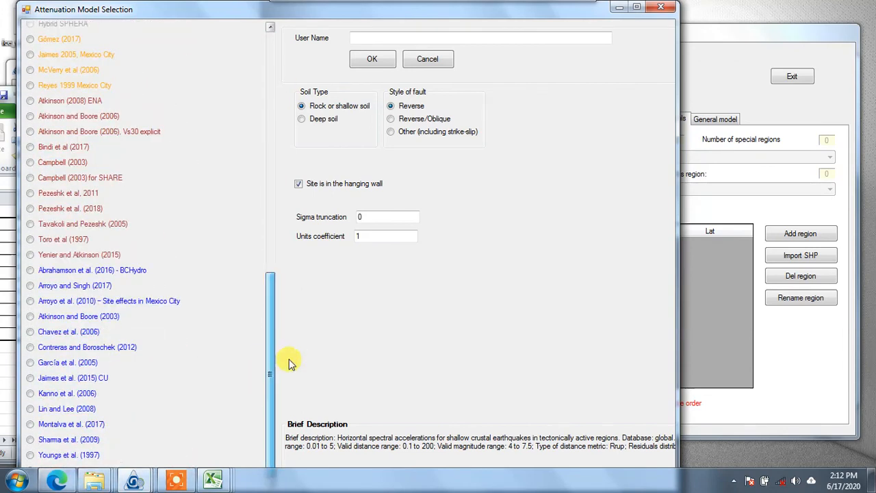
drag(305, 310, 273, 204)
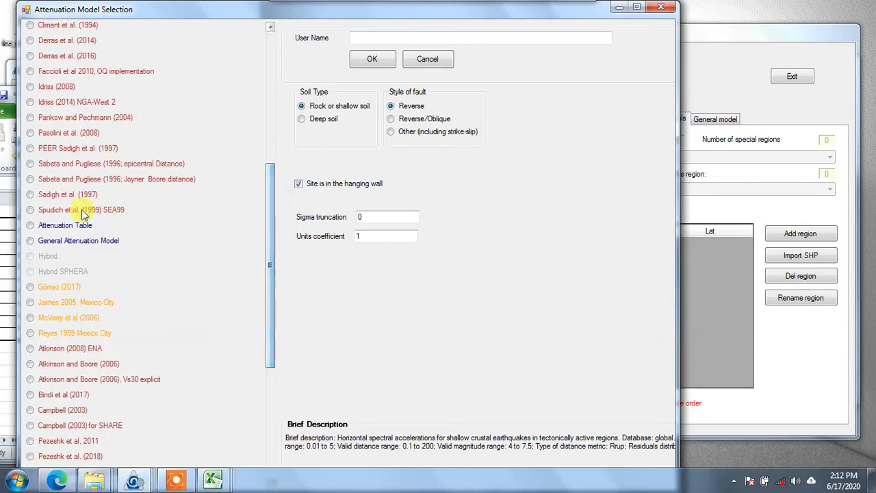
Choose the Attenuation Table option and browse for an .atn file, cancelling the file selection
click(43, 230)
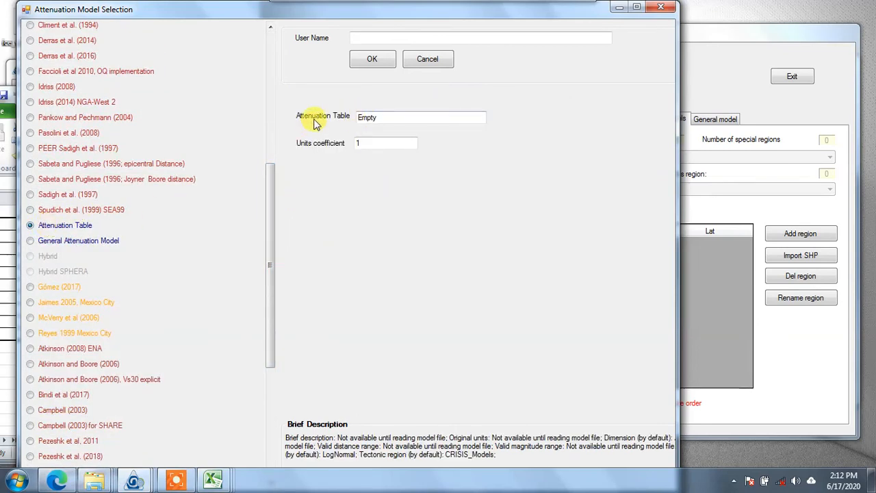
double_click(378, 117)
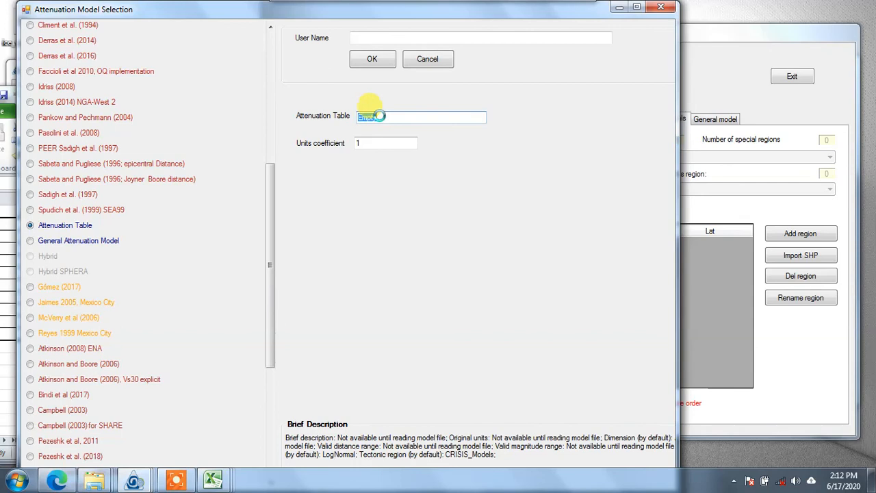
click(378, 117)
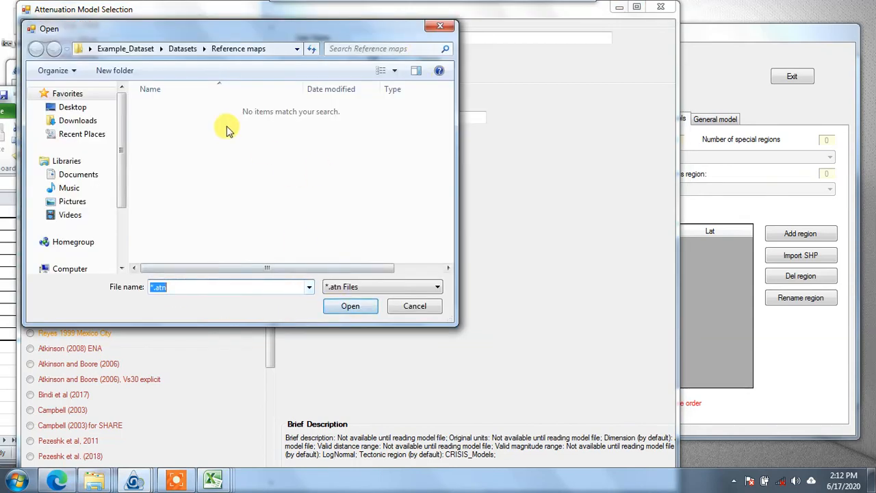
click(414, 307)
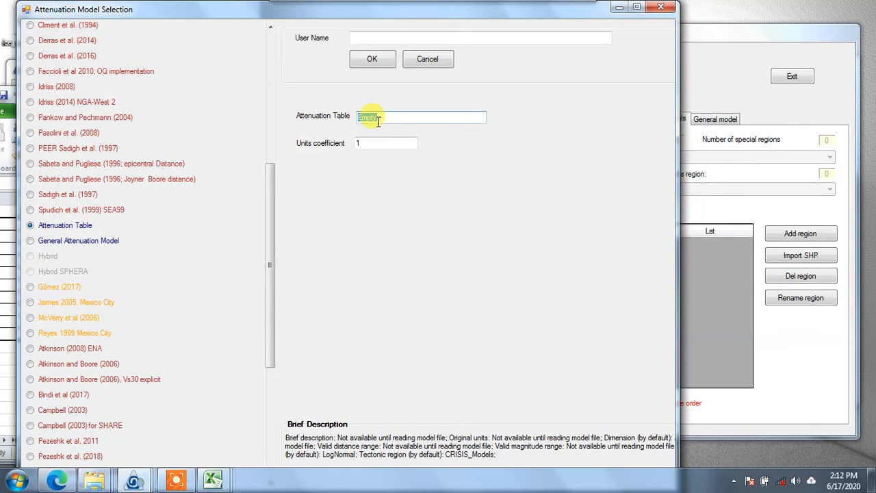
Add the Sadigh et al. (1997) attenuation model for strike-slip/normal faults on rock, with the user name "Sadigh et al"
drag(270, 189, 269, 27)
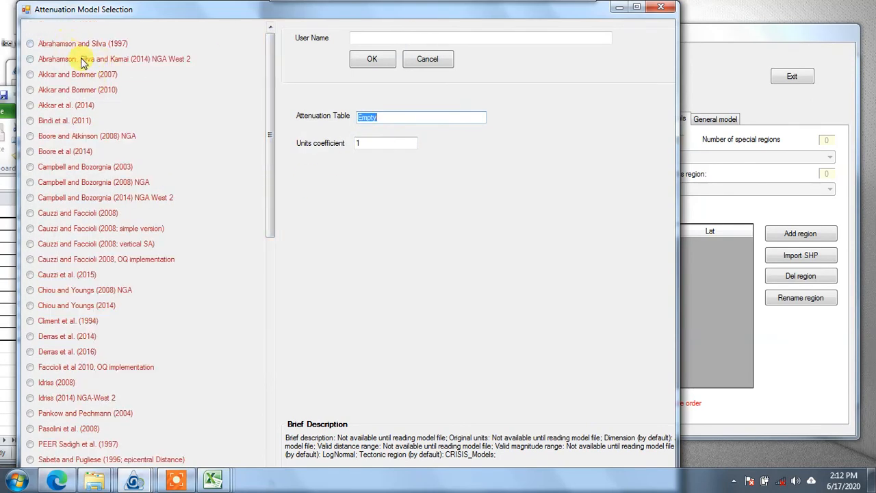
drag(269, 93, 256, 201)
click(69, 239)
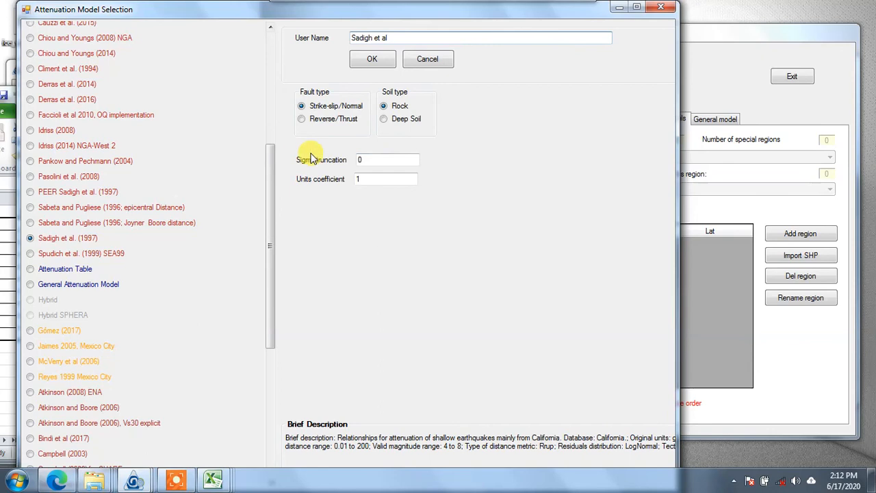
click(369, 60)
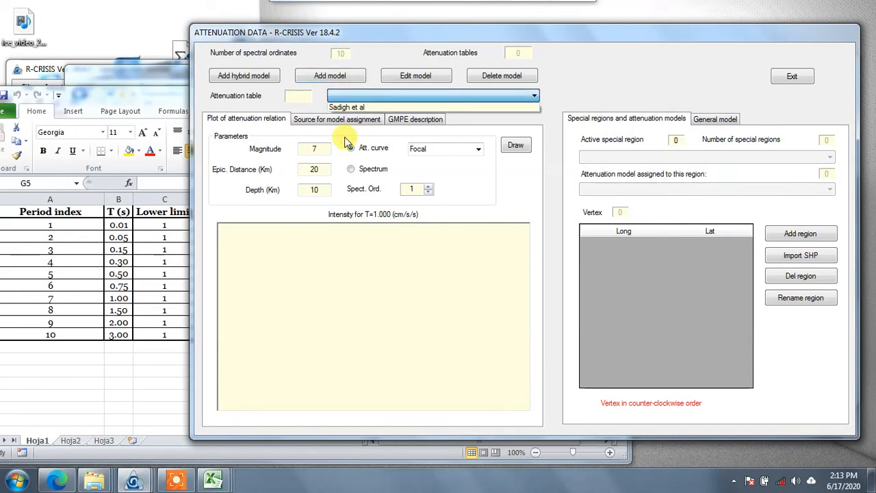
Add the Lin and Lee (2008) attenuation model for interface events on rock, with the user name "Lin and Lee"
click(322, 79)
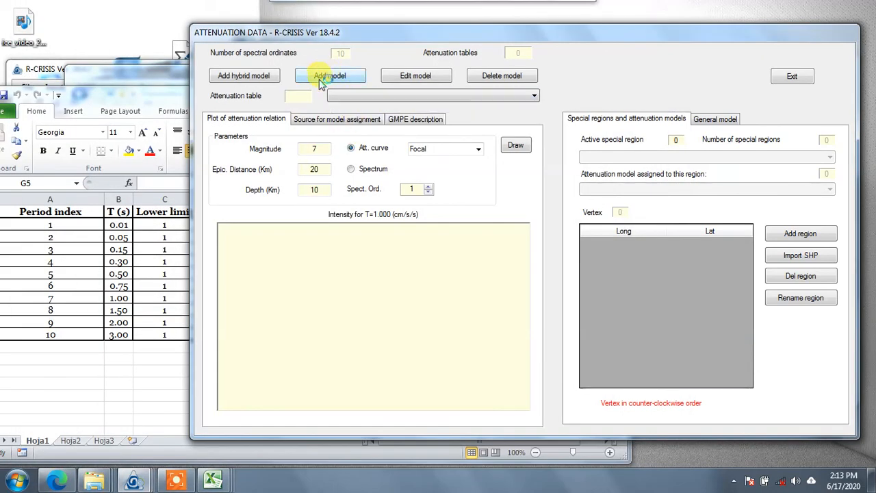
click(318, 82)
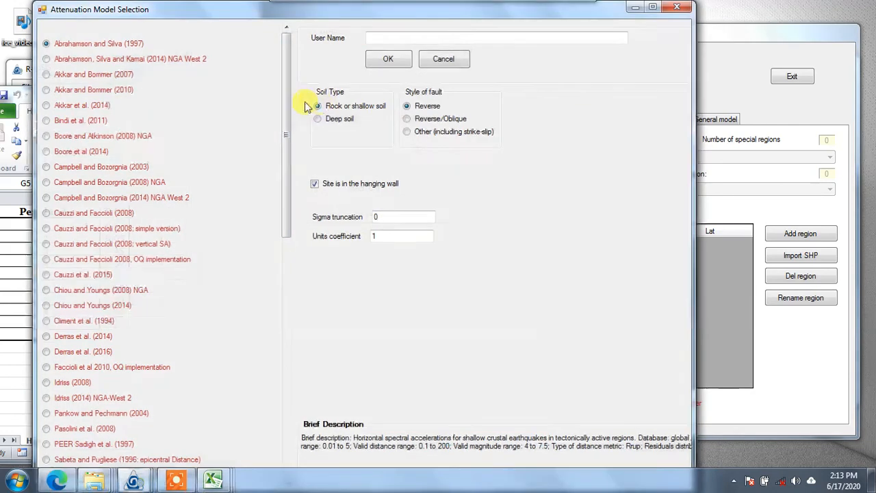
scroll(259, 386, down, 10)
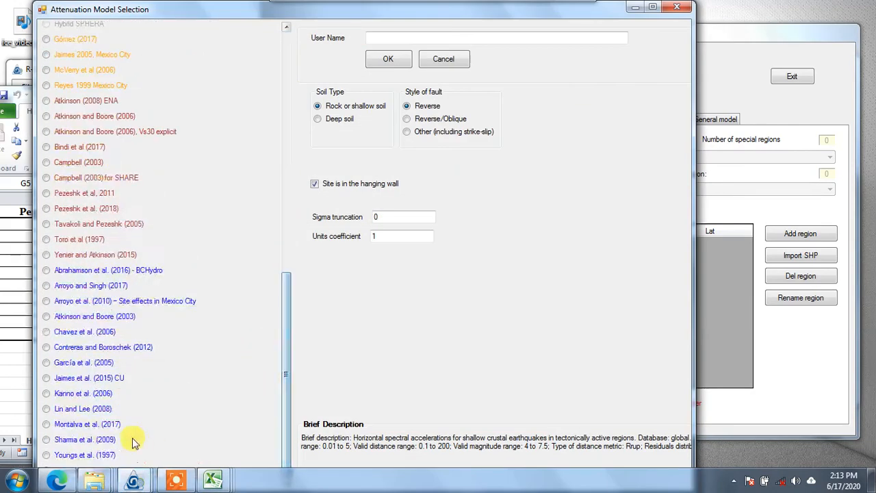
click(68, 408)
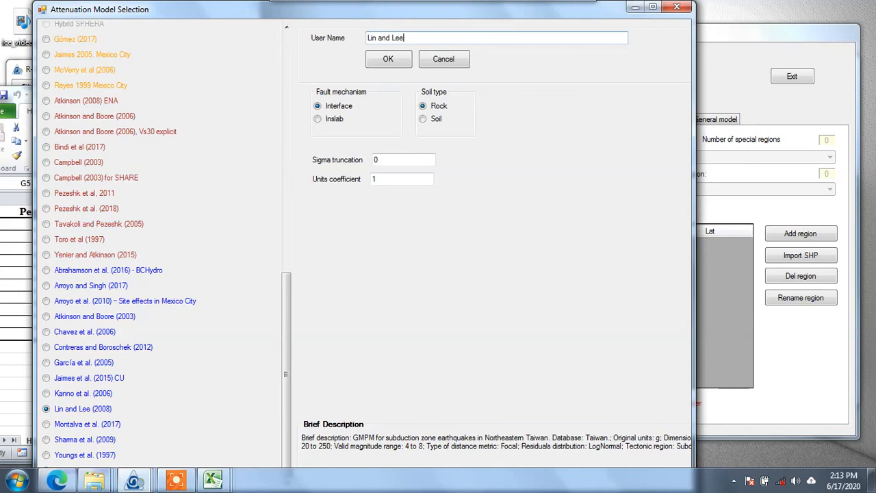
click(385, 60)
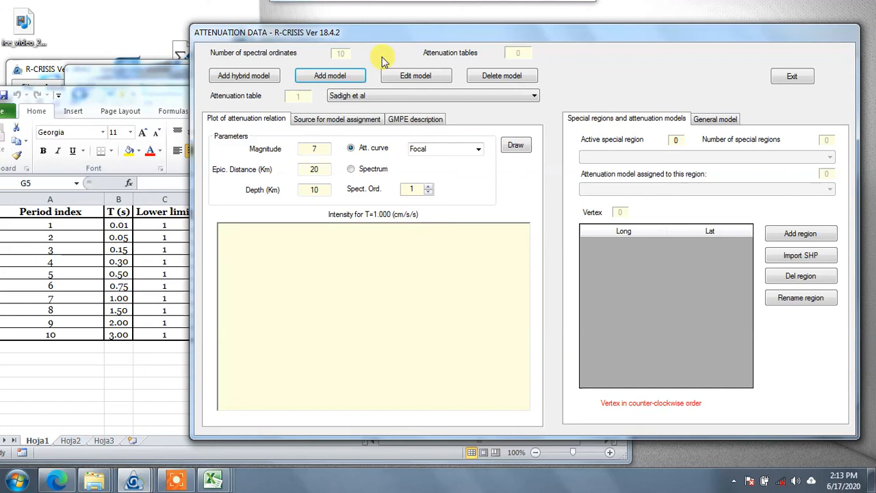
Select the Sadigh et al model among the attenuation tables to view its attenuation curve for spectral ordinate 1
click(370, 91)
click(374, 109)
click(374, 97)
click(374, 111)
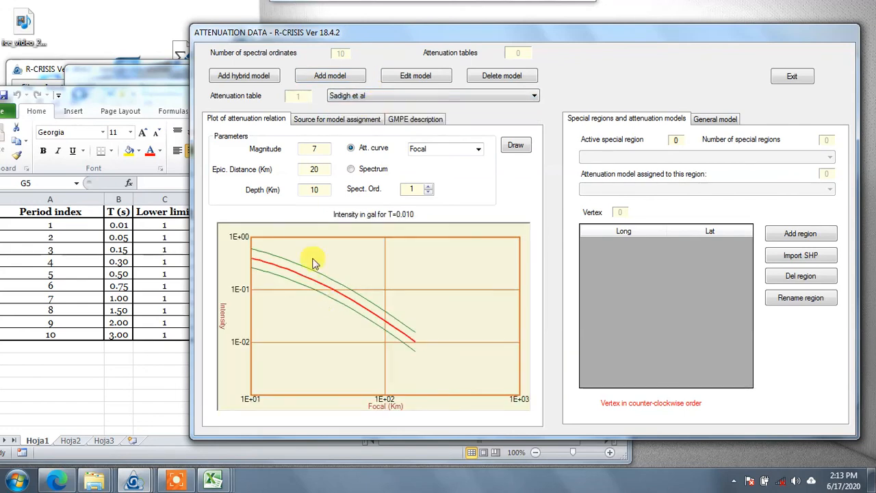
Display the Lin and Lee attenuation curve, and construct a hybrid GMPE combining the Sadigh et al and Lin and Lee models
click(374, 97)
click(376, 118)
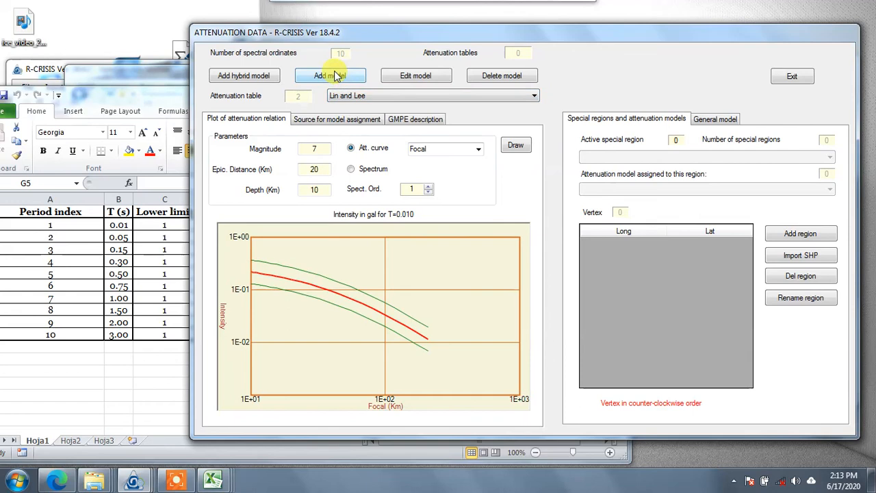
click(271, 78)
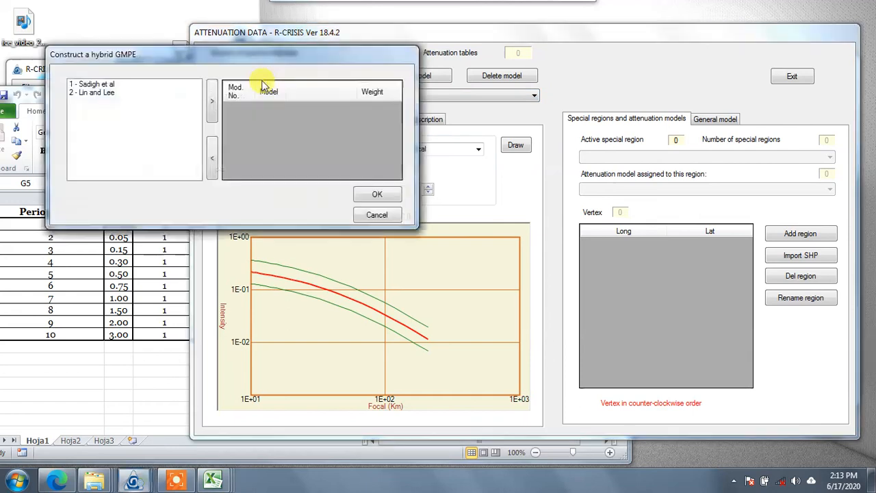
click(86, 84)
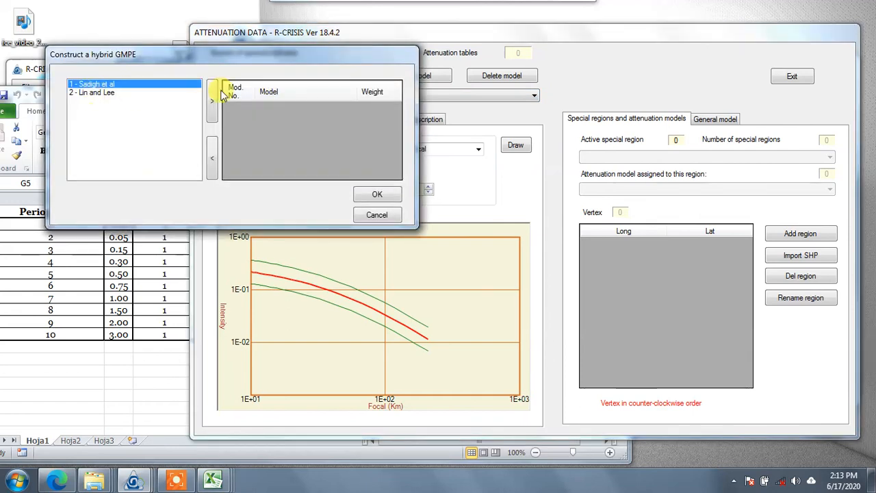
click(212, 101)
click(115, 93)
click(211, 96)
click(377, 194)
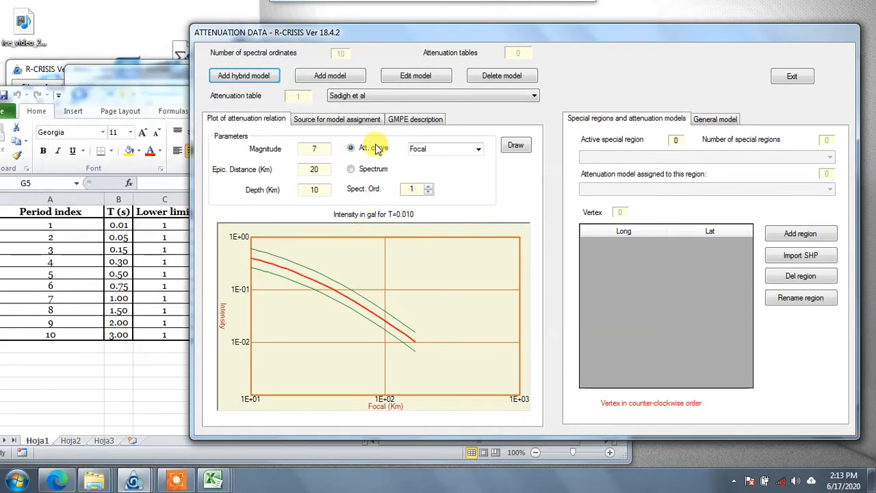
Switch among the attenuation tables to the Hybrid of models 1 / 2 and examine its attenuation curve
click(385, 98)
click(378, 132)
click(377, 97)
click(377, 123)
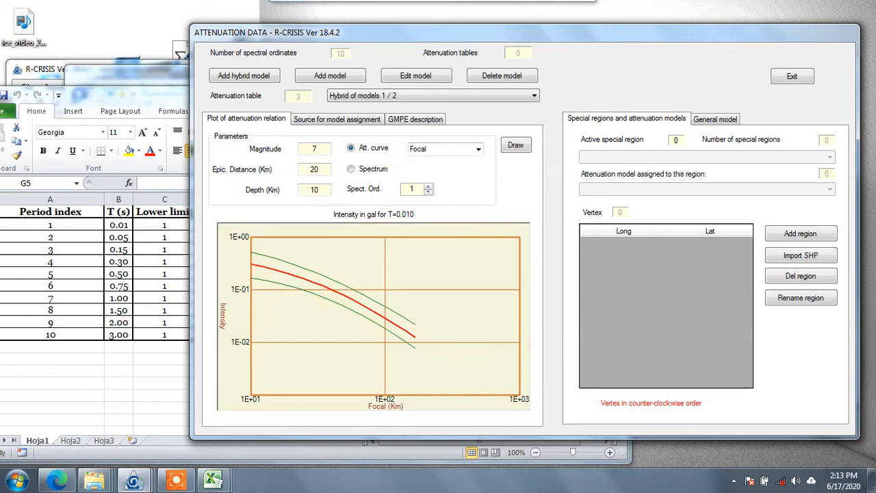
mouse_move(327, 12)
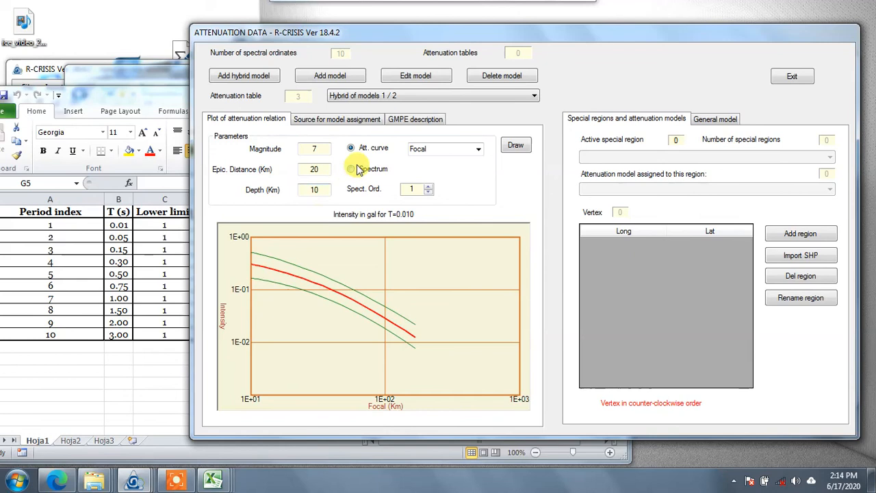
Show the sources for model assignment and assign Sadigh et al as the general attenuation model of Source 1
click(312, 120)
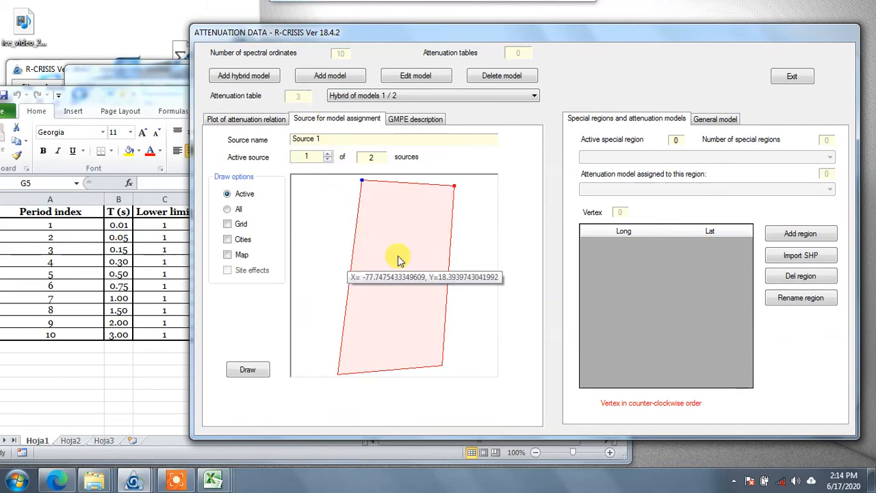
click(411, 97)
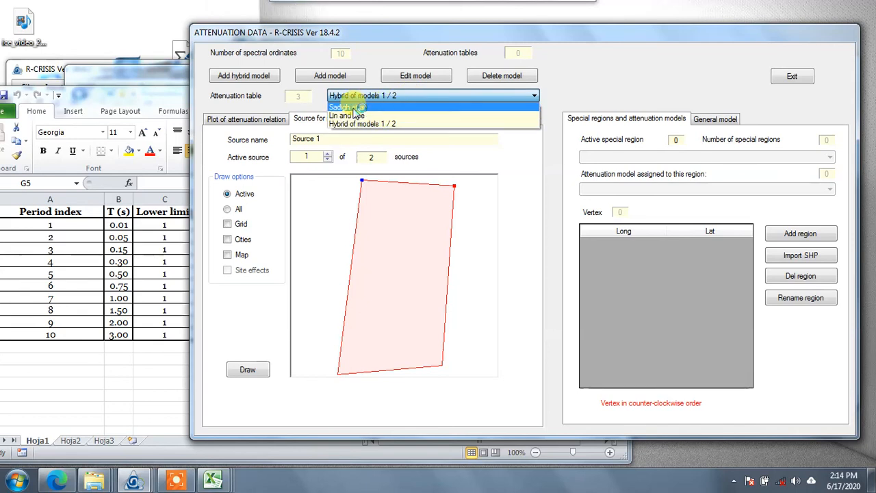
click(365, 109)
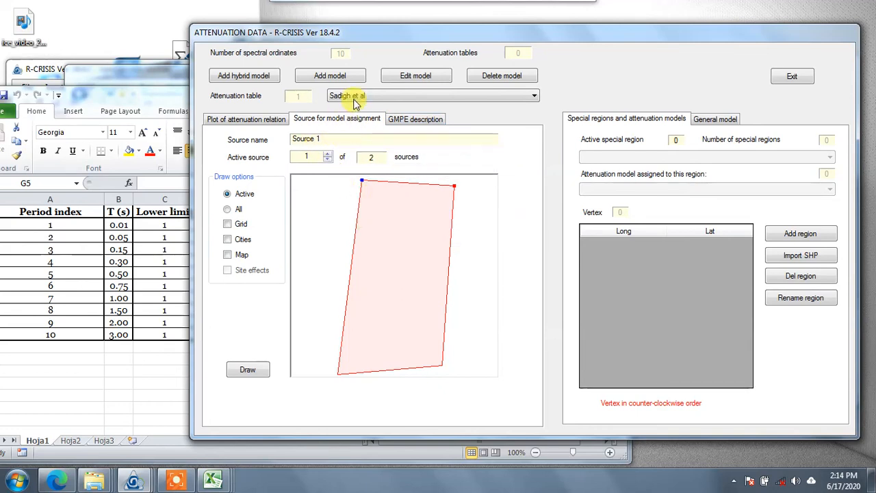
click(715, 119)
click(609, 190)
click(628, 198)
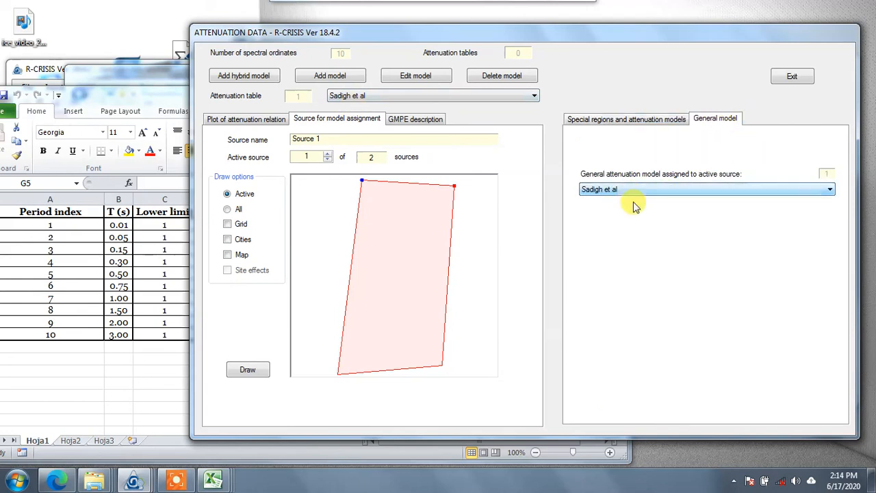
Make Source 2 active, view it alongside all sources, and assign it Sadigh et al as general attenuation model
click(328, 154)
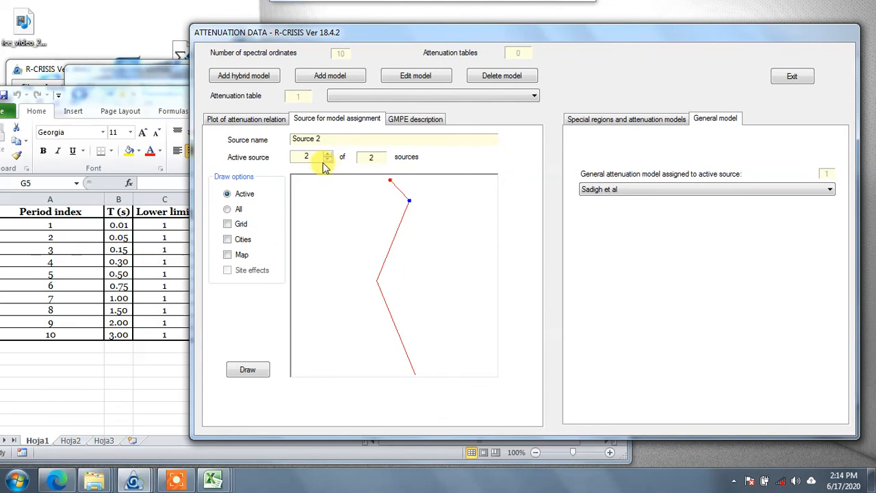
click(328, 155)
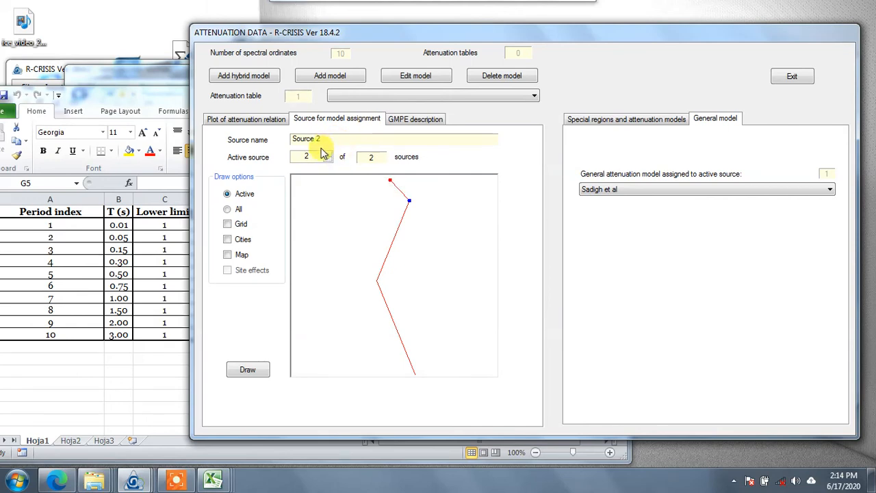
click(227, 209)
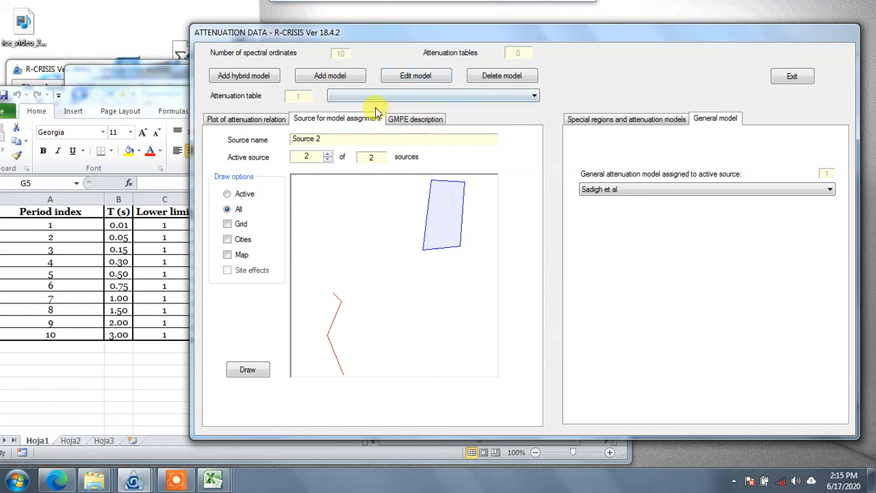
click(242, 197)
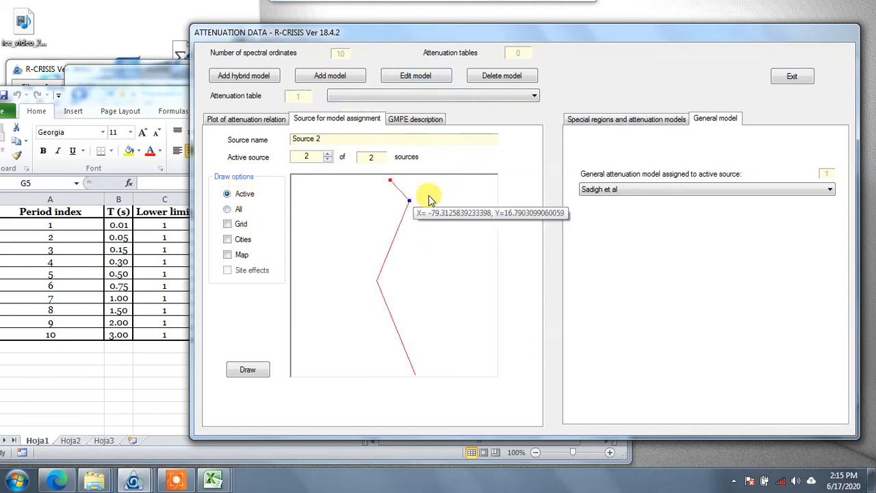
click(690, 190)
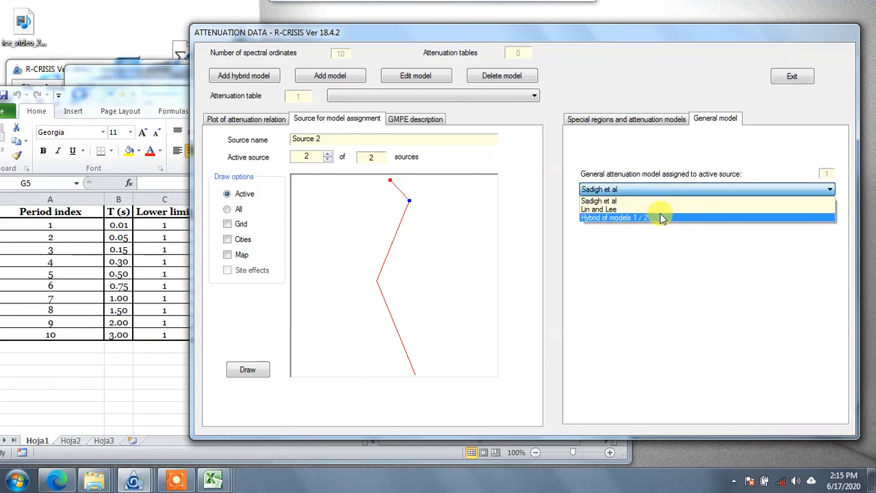
click(602, 200)
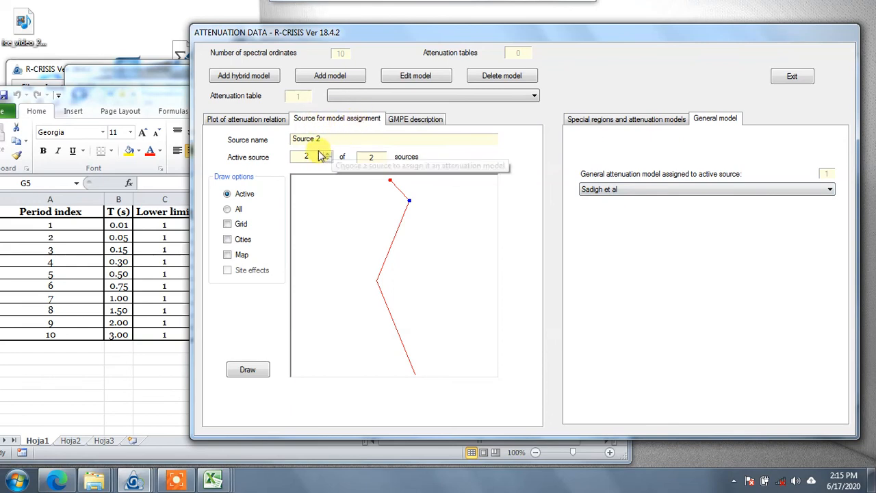
click(597, 191)
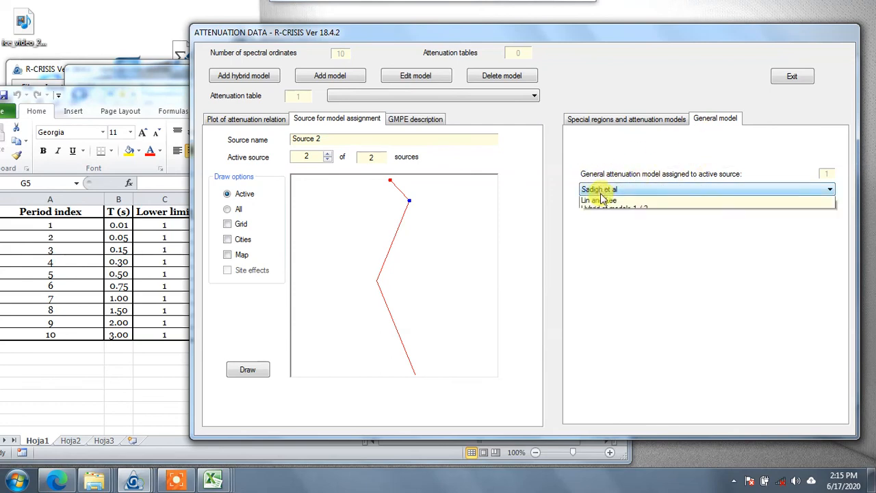
click(611, 191)
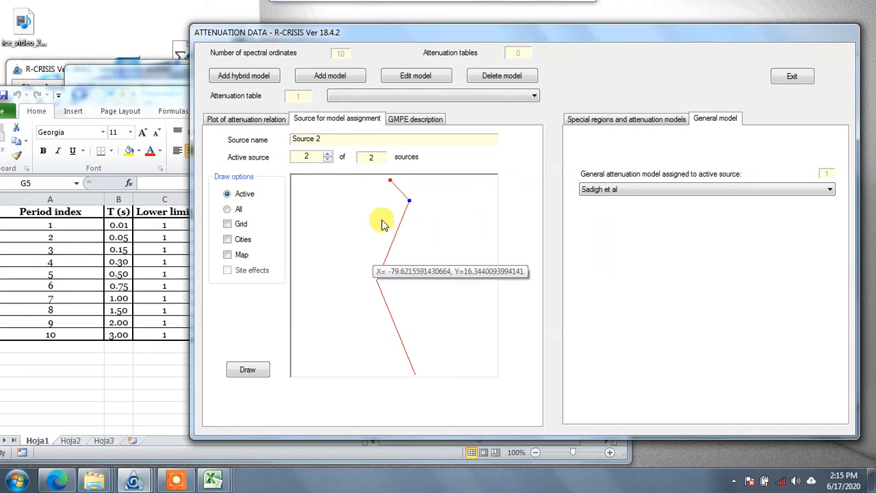
Check the attenuation model assigned to Source 1 and Source 2, and close the attenuation data
click(326, 160)
click(328, 154)
click(328, 160)
click(328, 154)
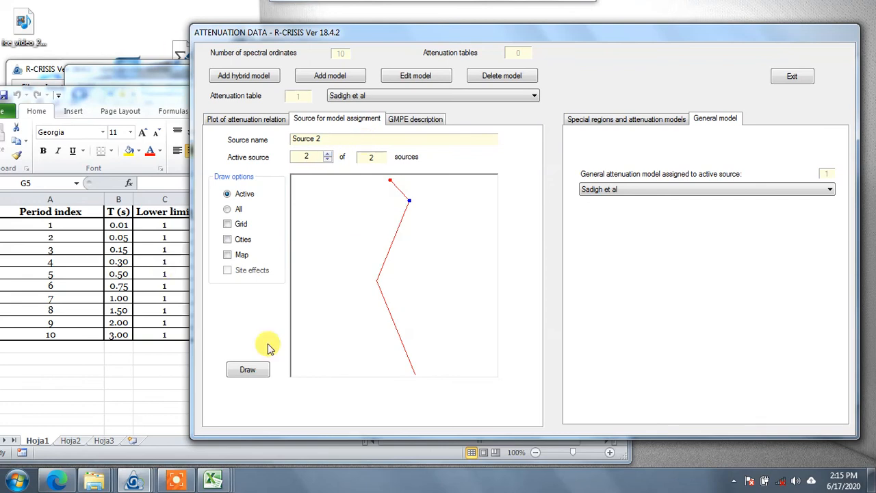
click(792, 78)
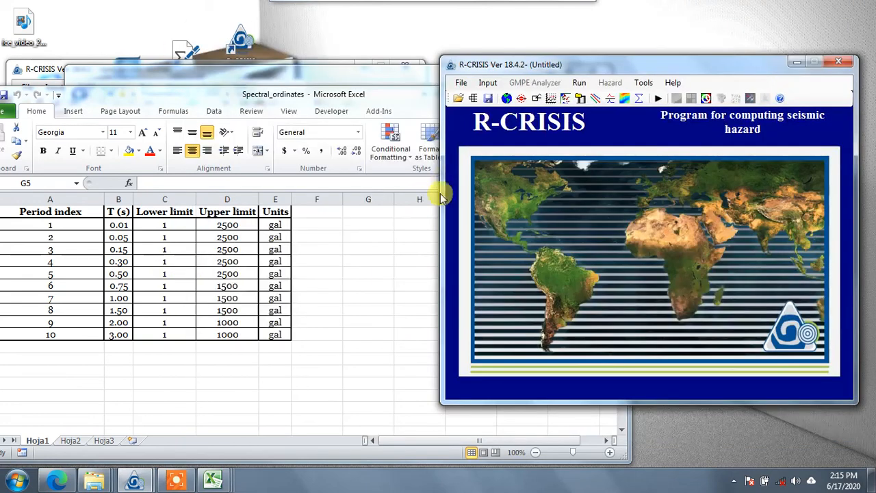
Open the source seismicity data and change the seismicity class of Source 1 to Characteristic Earthquake
click(488, 83)
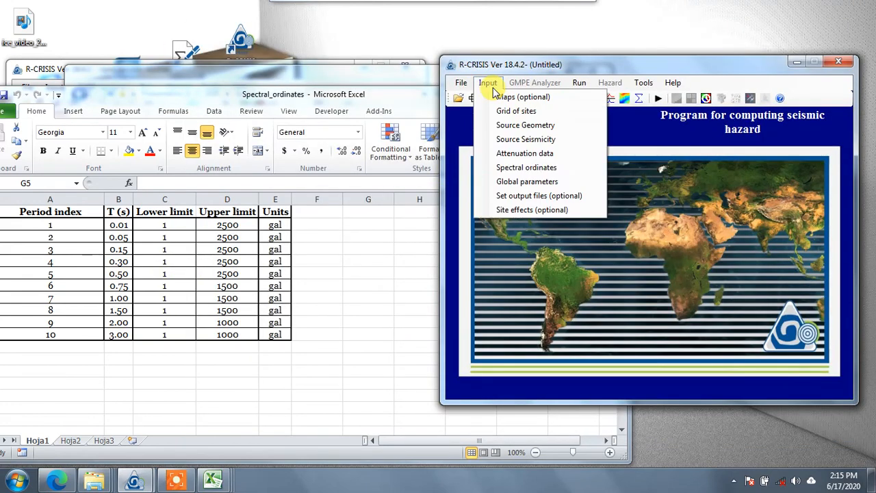
click(508, 139)
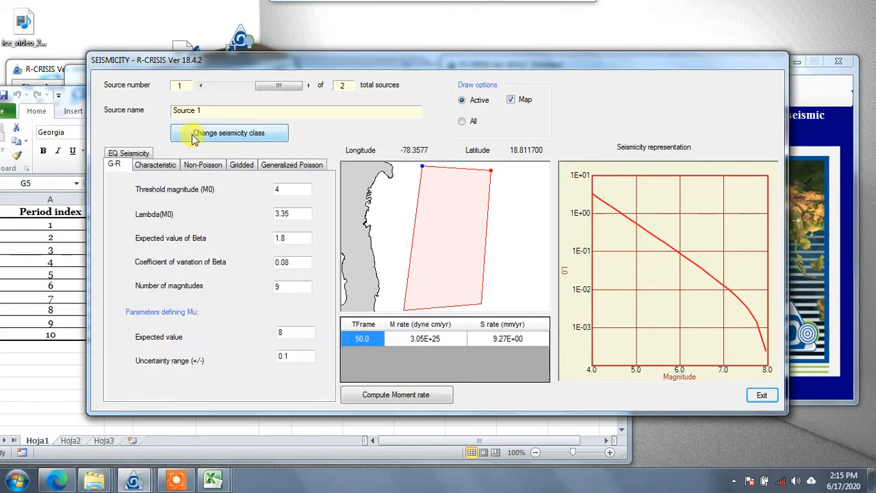
click(193, 137)
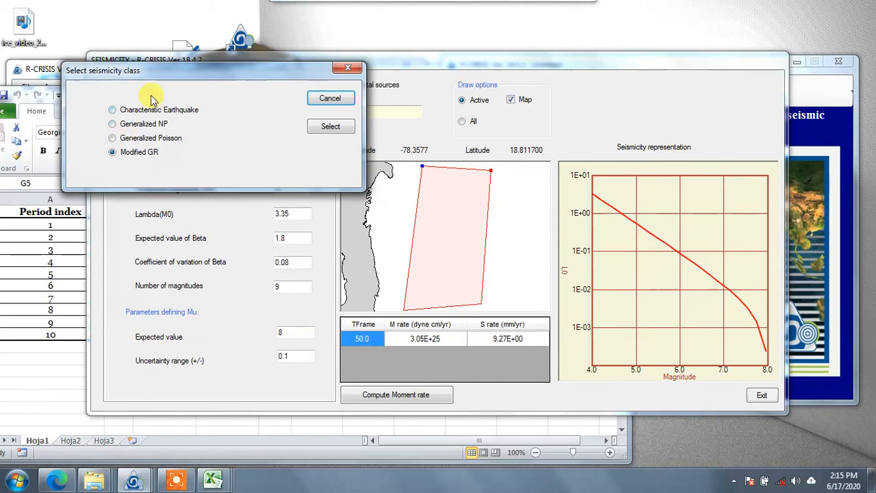
drag(159, 74, 422, 108)
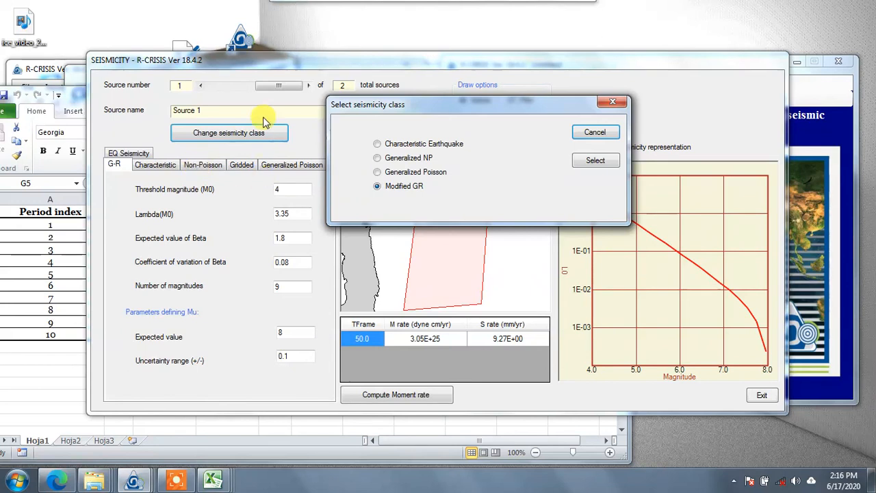
click(408, 144)
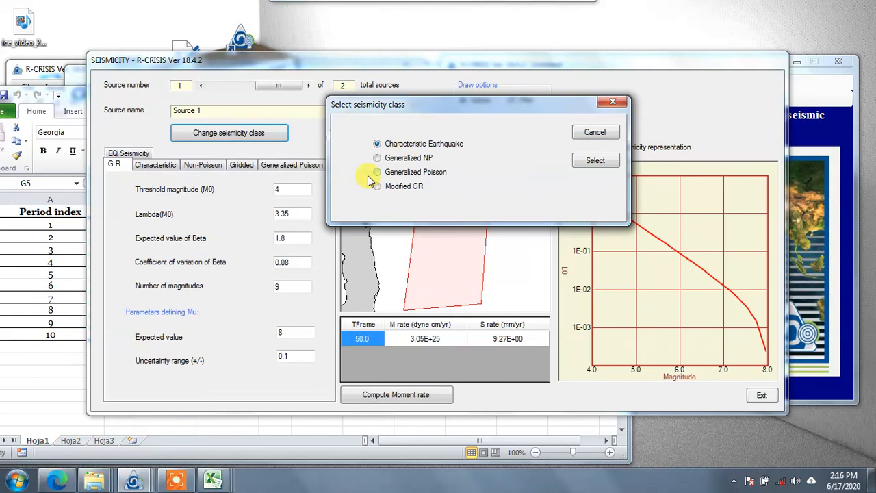
click(595, 161)
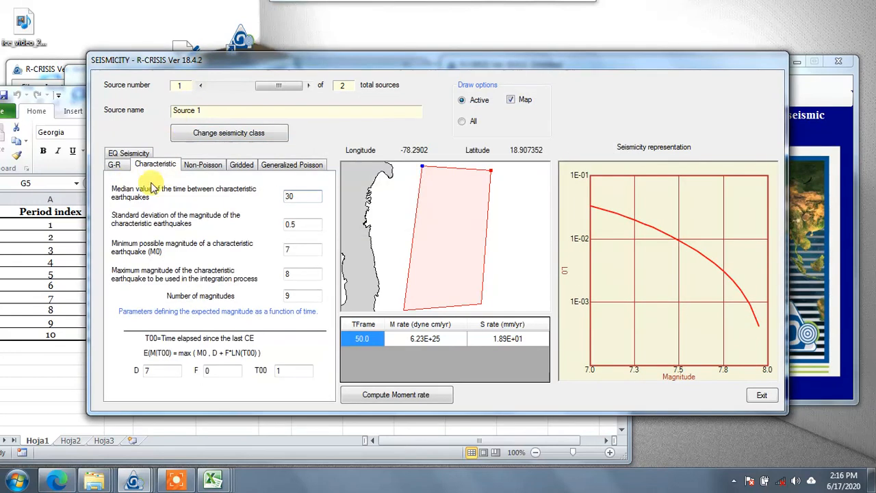
Switch to the Seismicity_parameters workbook in Excel and examine the characteristic earthquake parameters of Source 4 and the Gridded sheet
double_click(303, 195)
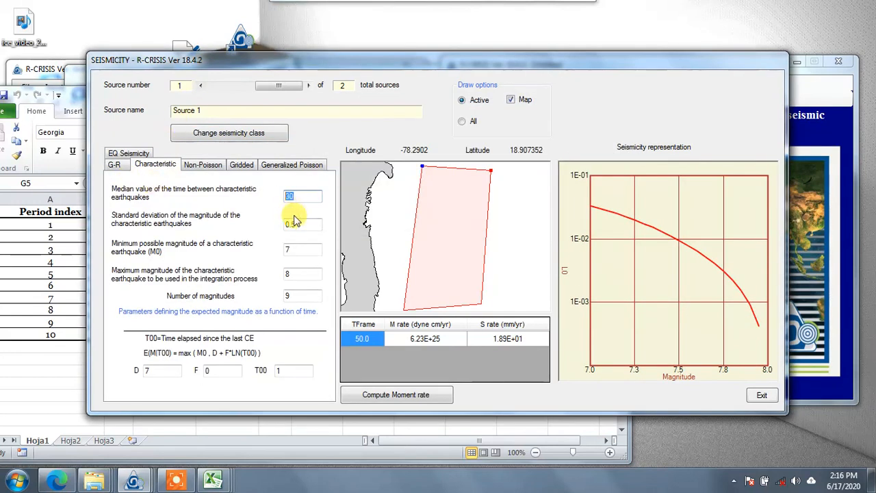
click(213, 479)
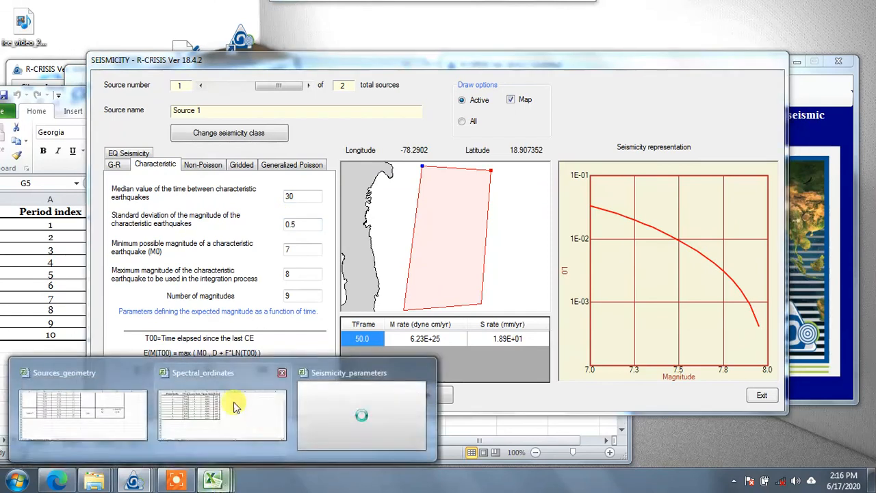
click(129, 413)
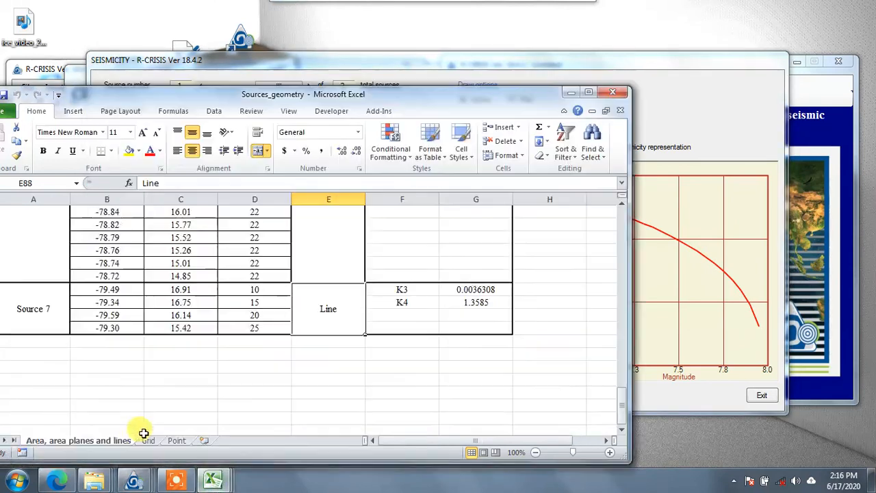
click(214, 483)
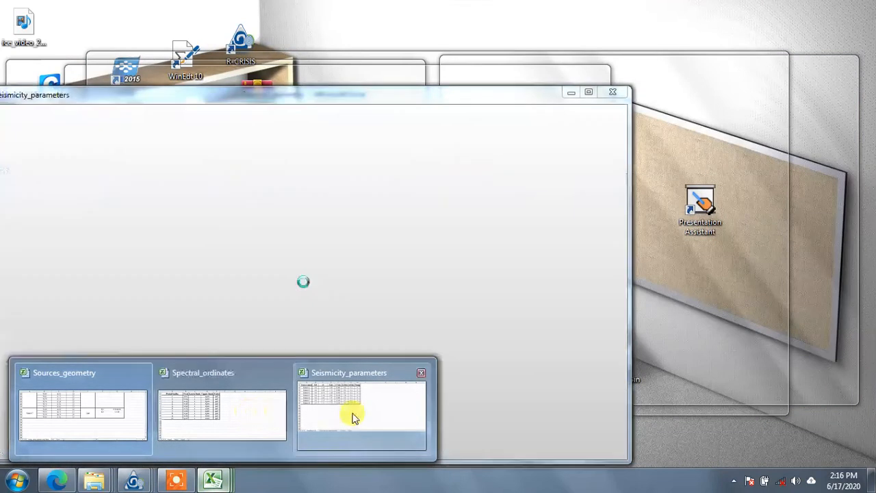
click(355, 417)
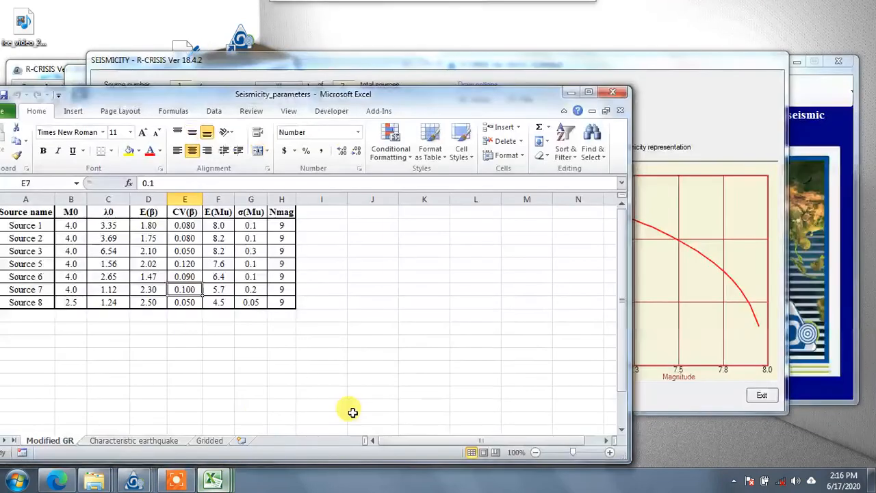
click(104, 445)
drag(31, 225, 211, 227)
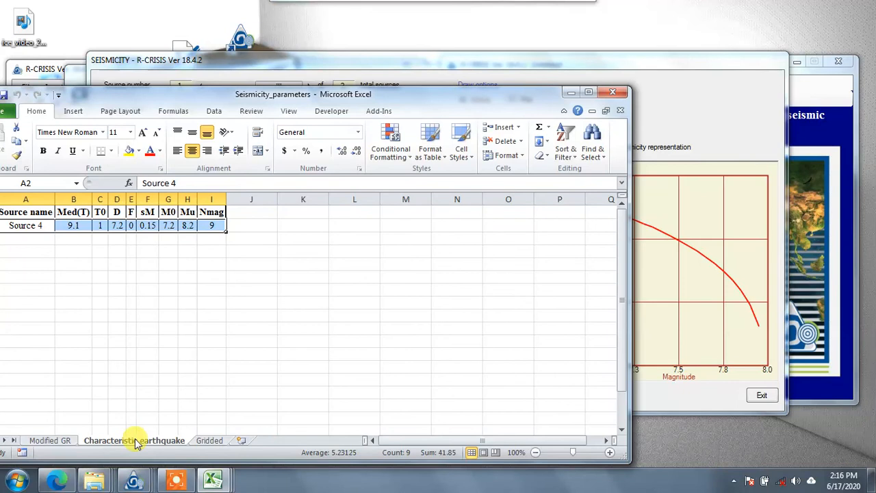
click(102, 260)
drag(37, 227, 205, 226)
click(210, 441)
Return to R-CRISIS, view the available seismicity classes for Source 1 without changing the class, and close the seismicity data
click(739, 140)
click(260, 135)
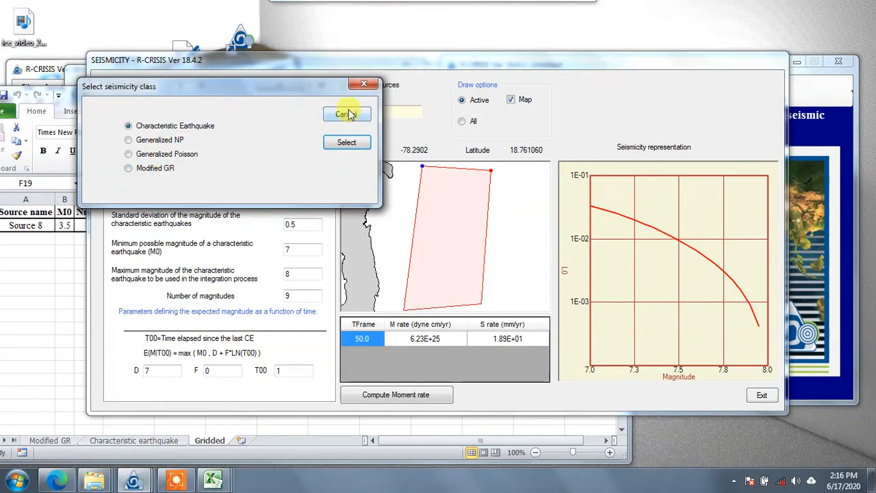
click(363, 84)
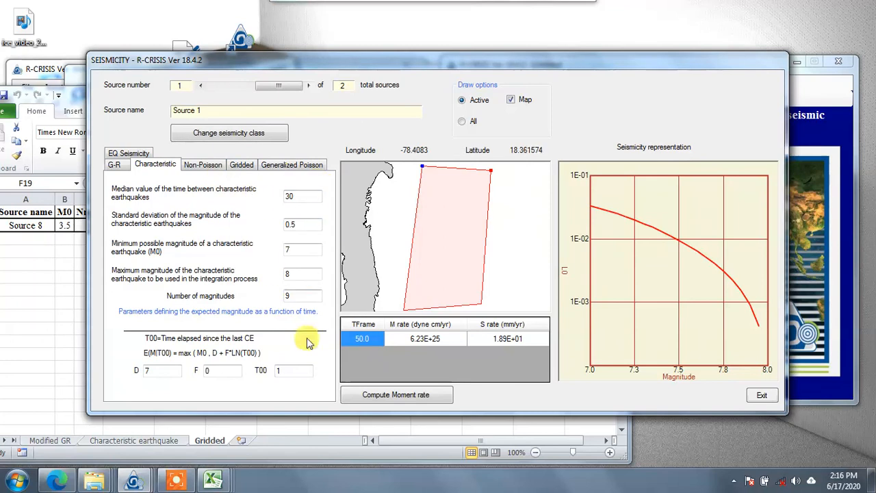
click(761, 397)
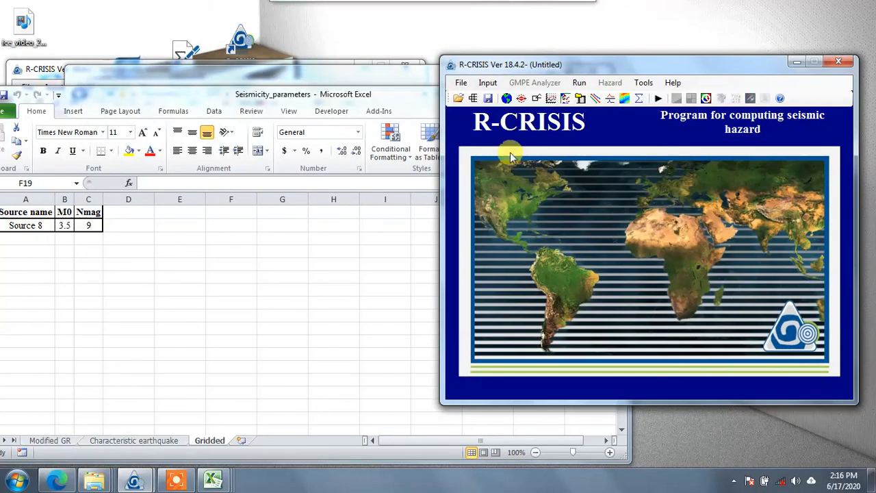
Open the global parameters and add a 100-year time frame alongside the 50-year one
click(489, 83)
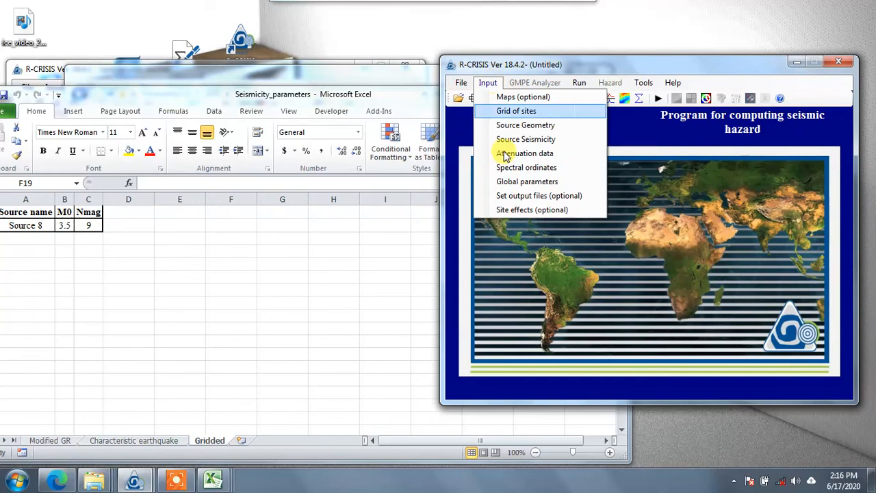
click(515, 182)
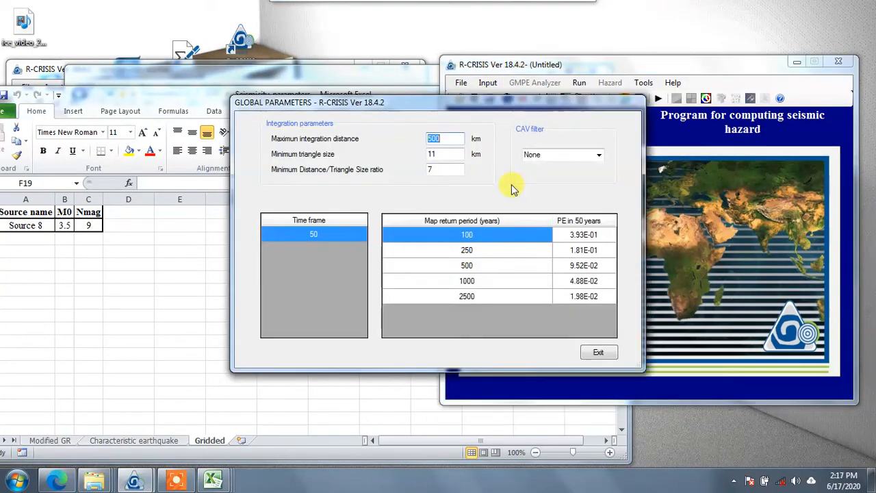
drag(390, 102, 305, 118)
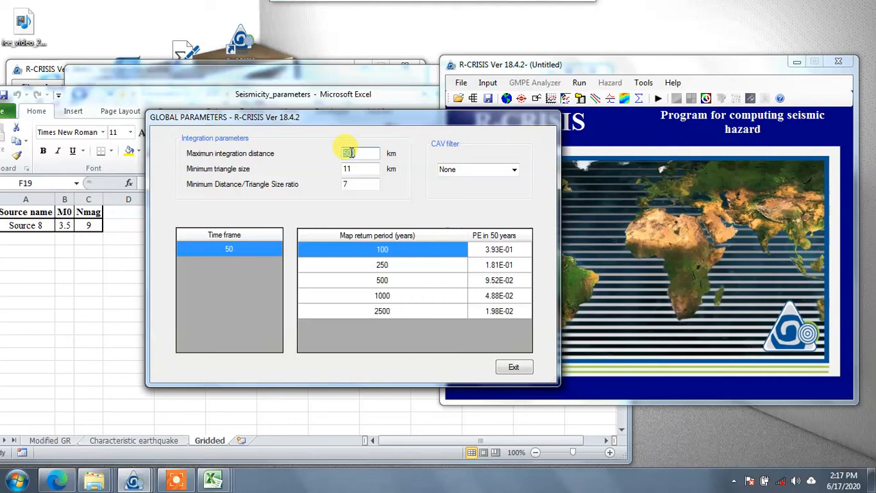
mouse_move(349, 152)
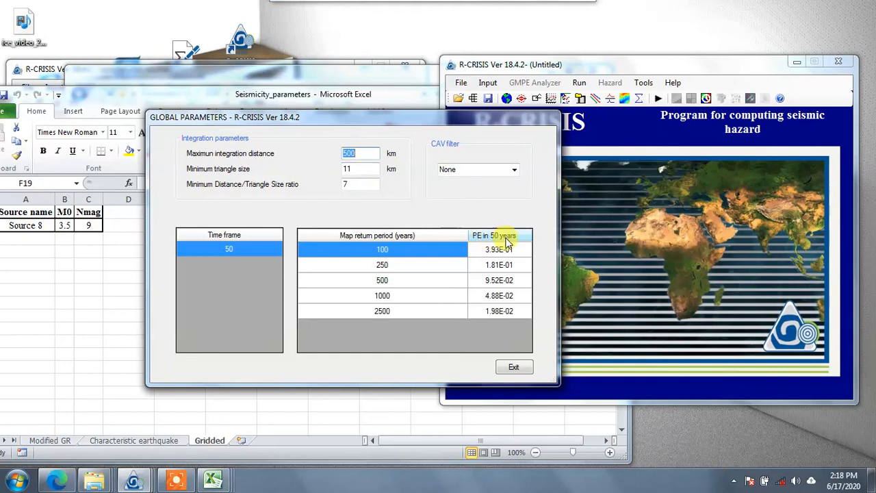
right_click(223, 272)
click(239, 277)
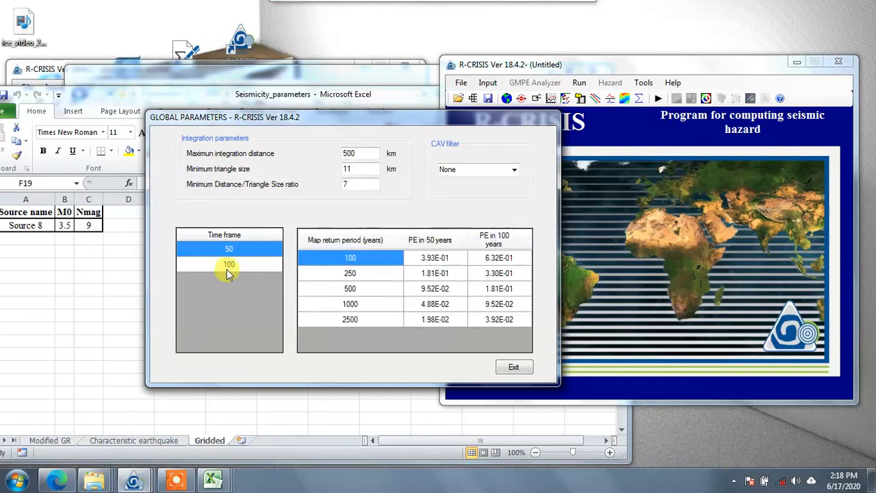
click(239, 264)
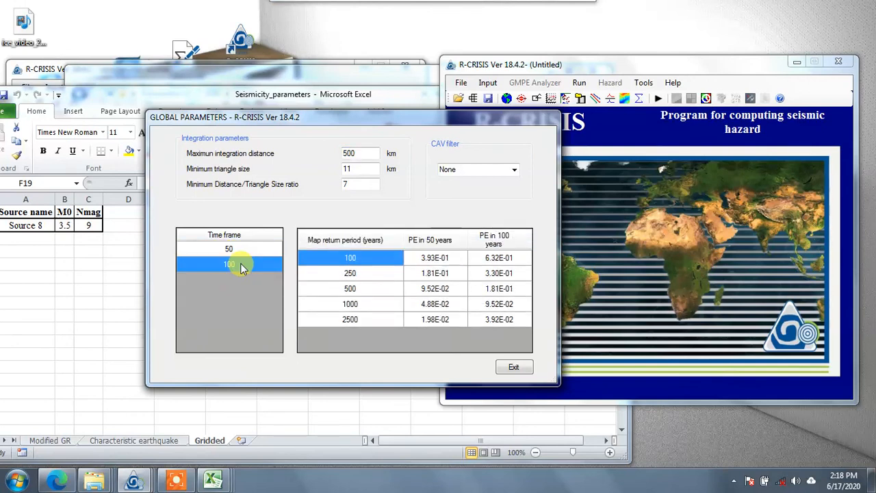
click(263, 248)
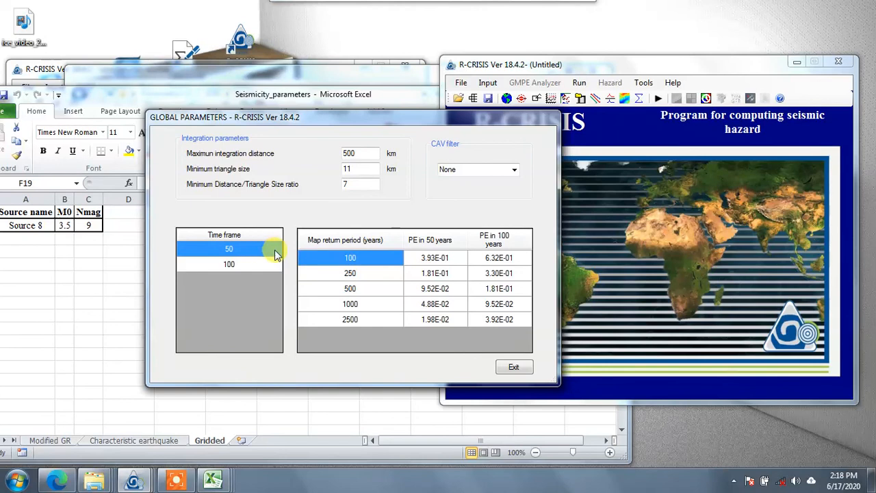
click(254, 265)
click(251, 255)
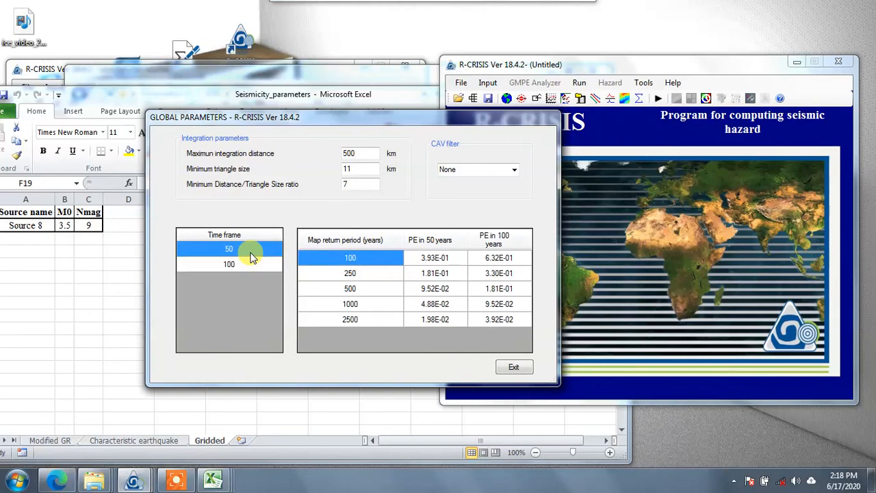
click(252, 264)
click(251, 250)
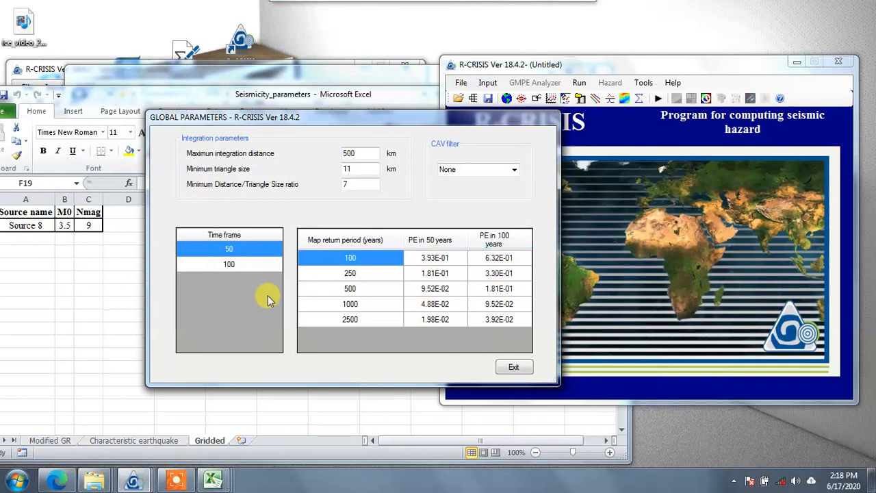
Set the first map return period to 50 years and close the global parameters
click(380, 258)
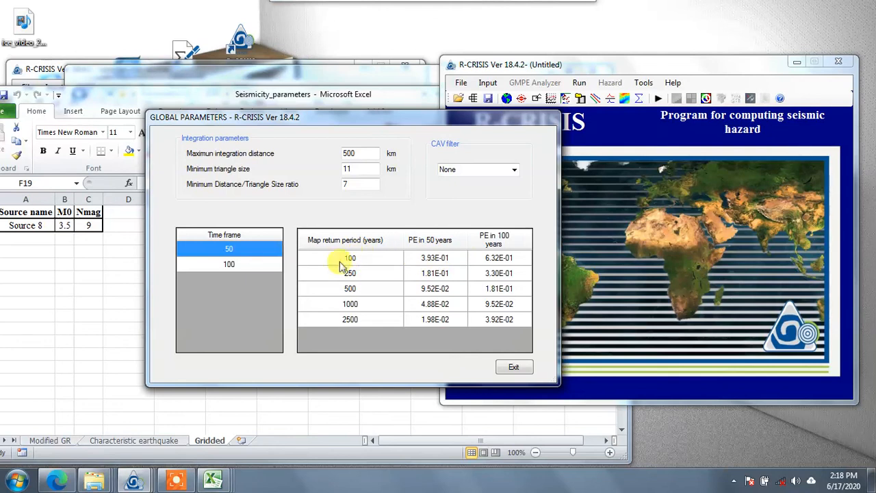
drag(370, 259, 304, 247)
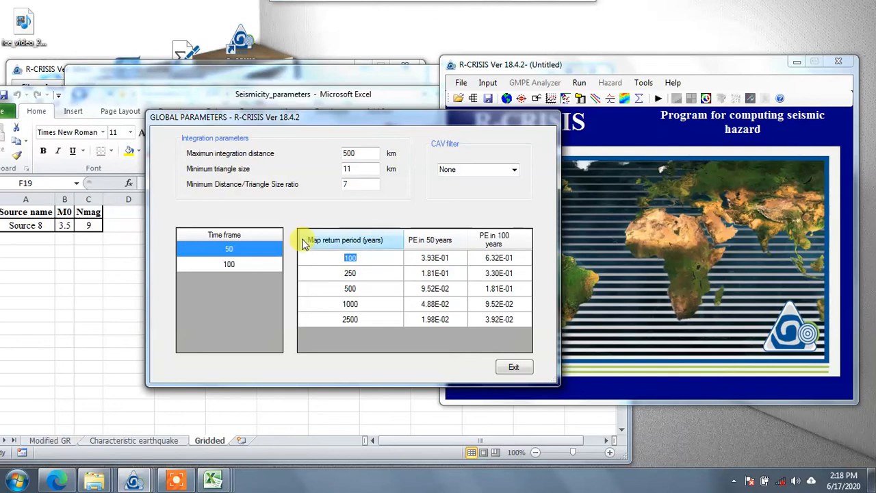
text(50)
key(Return)
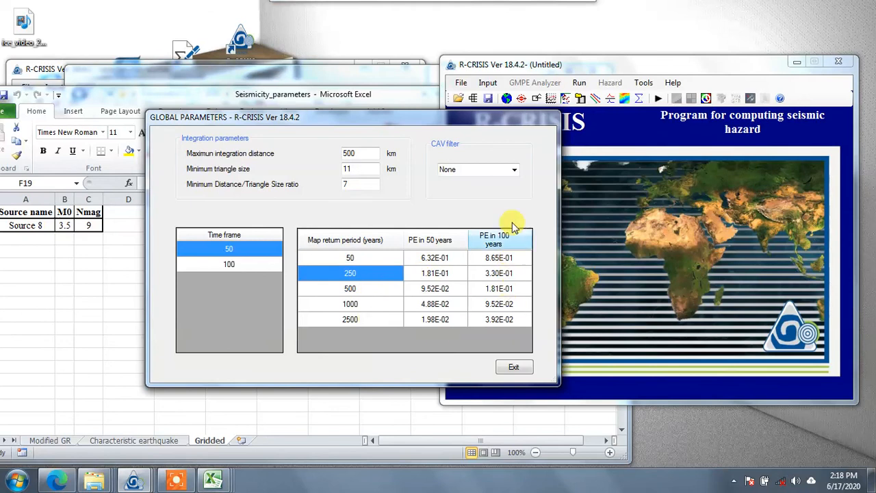
click(515, 367)
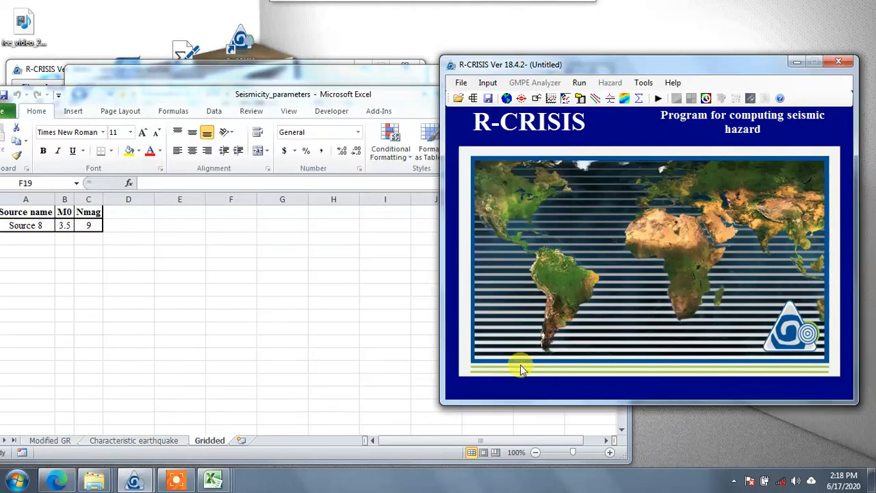
Save the model as CAPRA in a new folder named trial on the Desktop
click(489, 82)
mouse_move(461, 82)
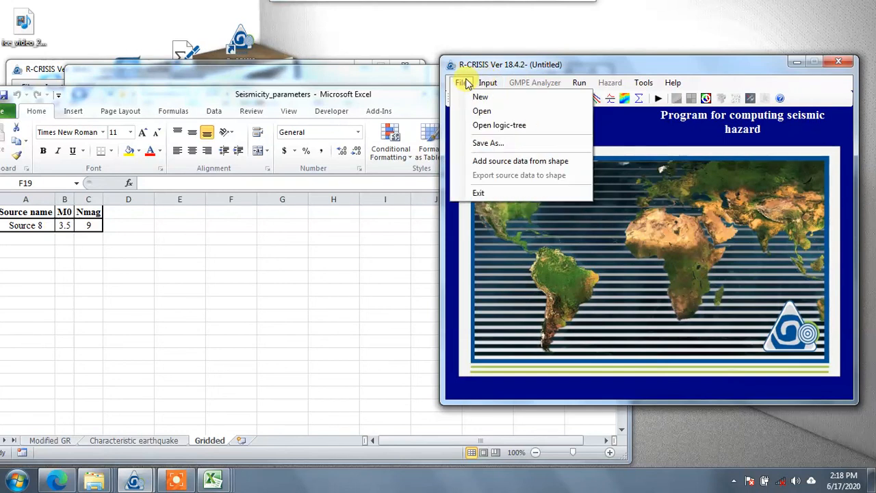
click(487, 144)
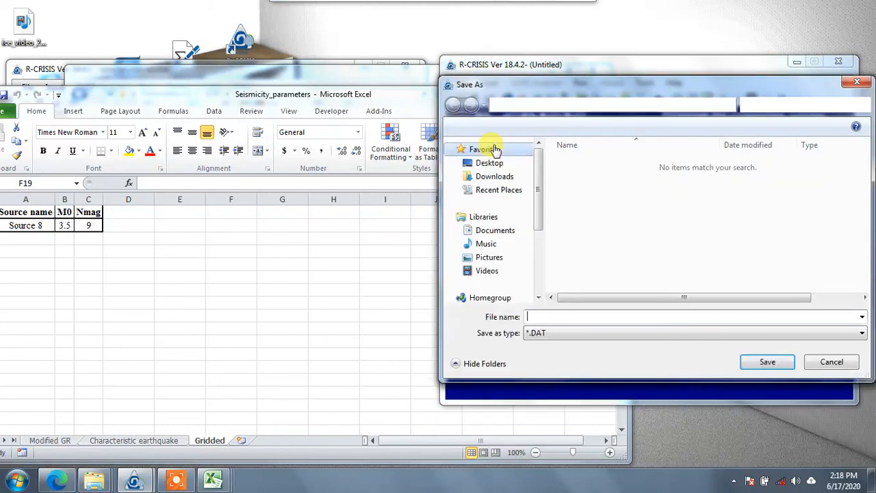
click(498, 166)
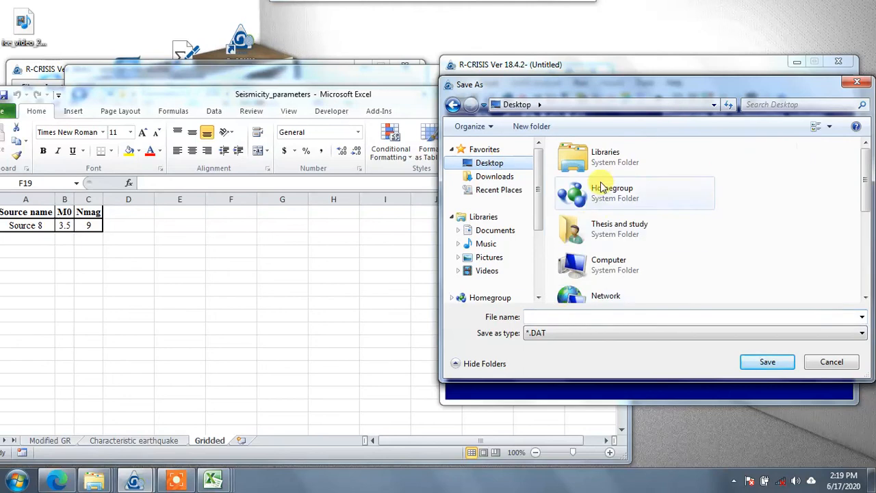
click(539, 128)
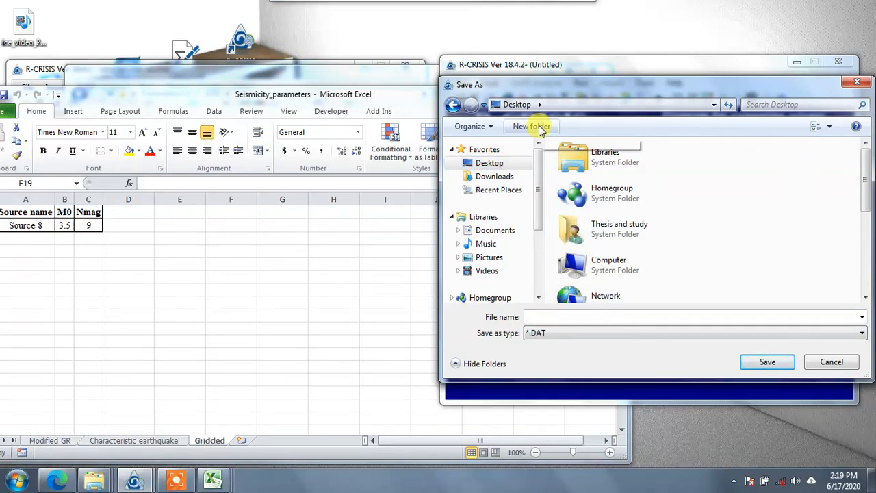
text(trial)
key(Return)
key(Return)
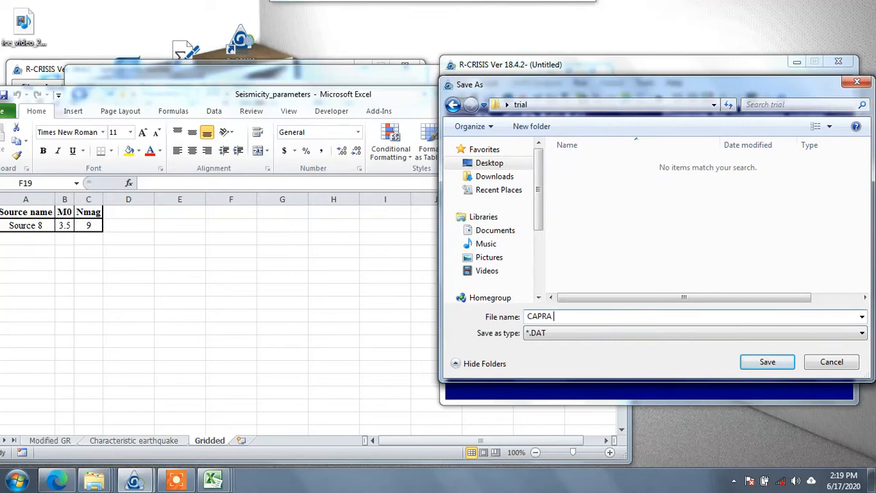
click(763, 361)
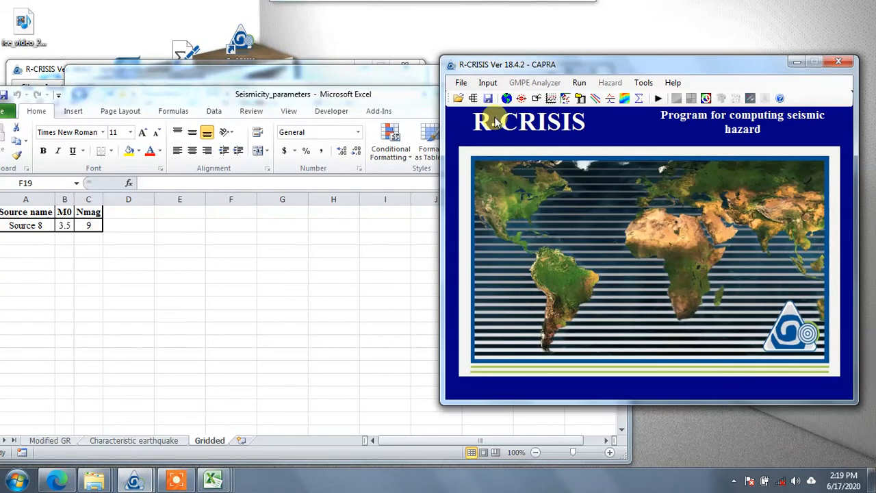
Review the output file options with ExceedanceProbability as the hazard measure type, and close the output file settings
click(487, 84)
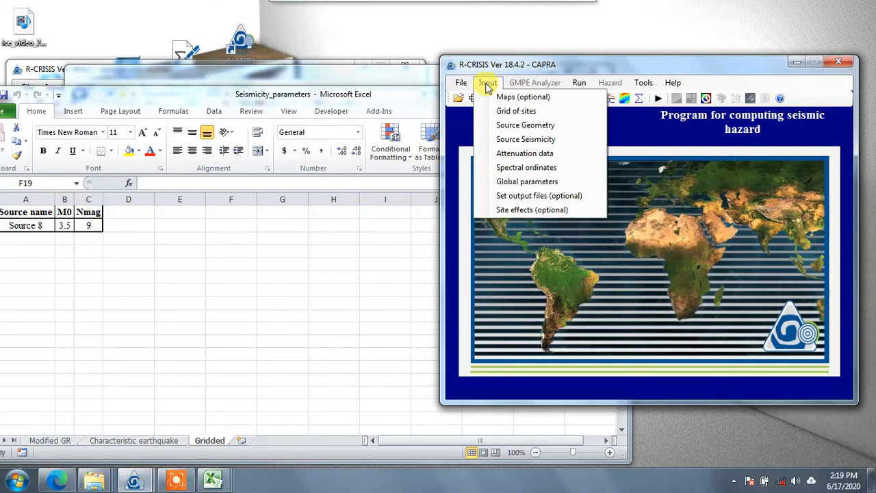
click(519, 196)
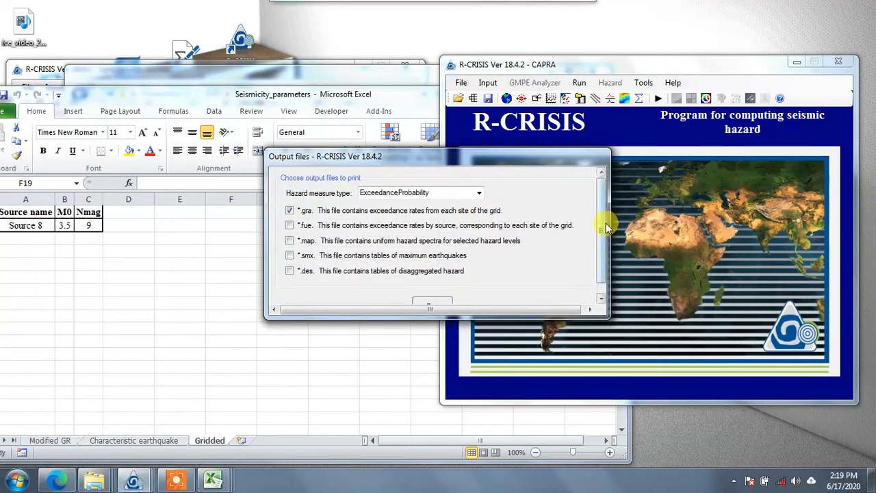
scroll(602, 233, down, 1)
click(455, 179)
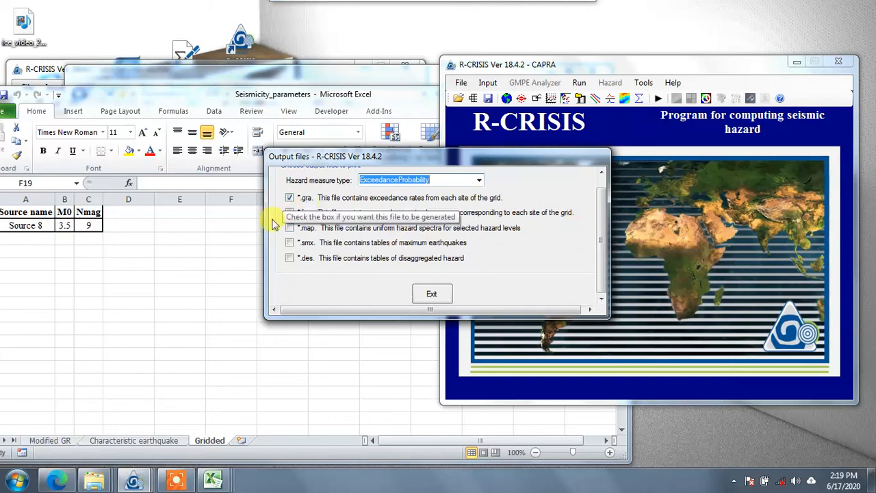
click(483, 179)
click(416, 192)
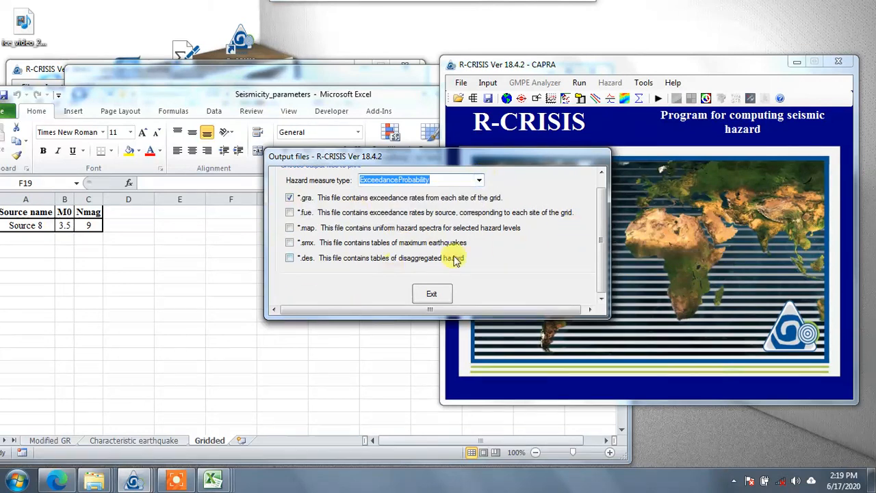
click(432, 294)
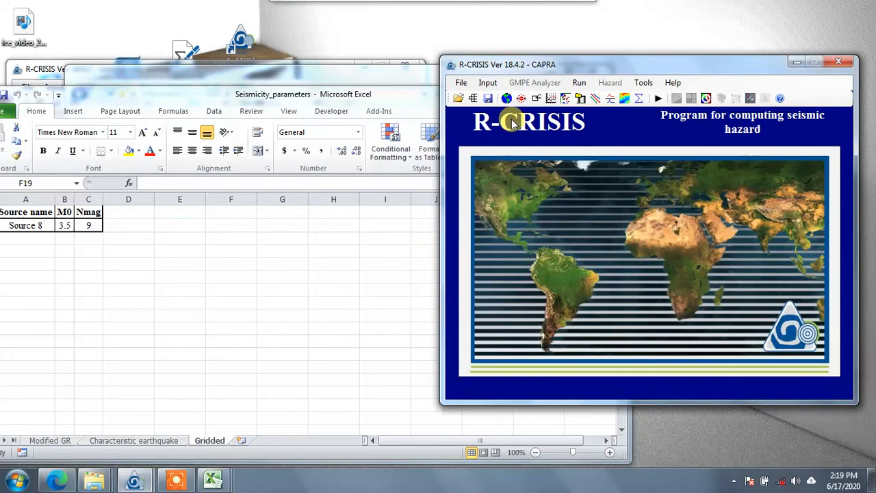
Clear away the Excel workbook and the Seismicity parameters folder, and switch to the R-CRISIS window of the Upto seismic sources model
click(176, 479)
click(485, 464)
click(479, 460)
click(381, 101)
click(573, 91)
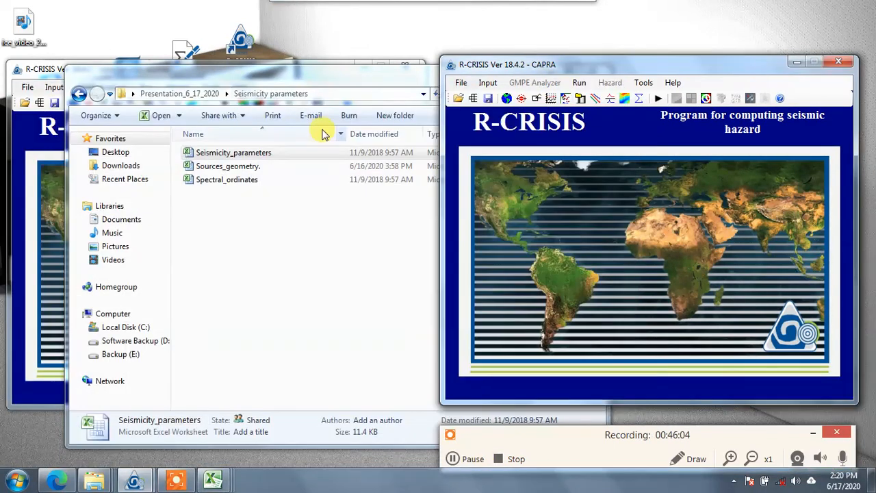
click(332, 81)
click(548, 71)
click(359, 242)
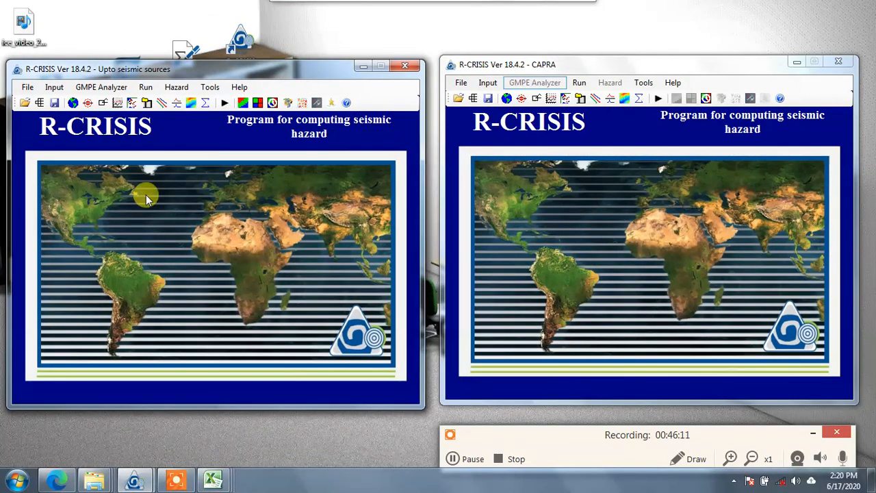
Open the GMPE Analyzer and view the spectrum, attenuation curve and M scaling graphs of the Sadigh et. al and Lin and Lee models
click(104, 91)
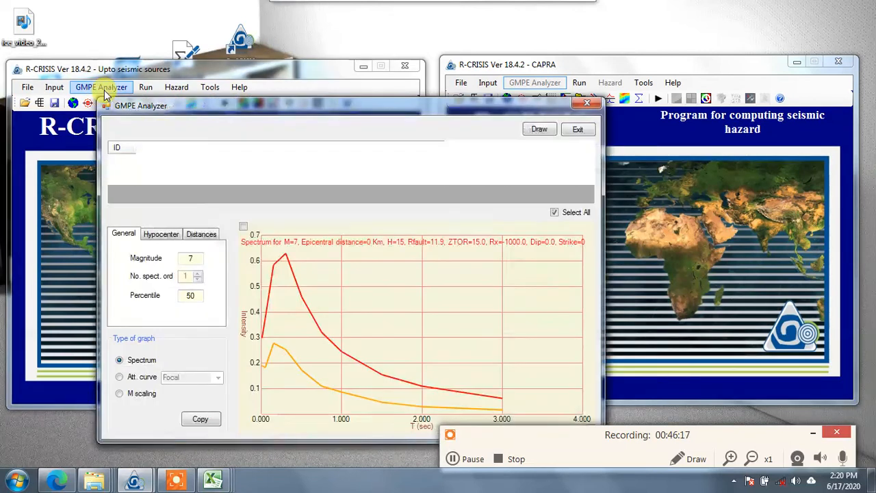
drag(230, 109, 206, 82)
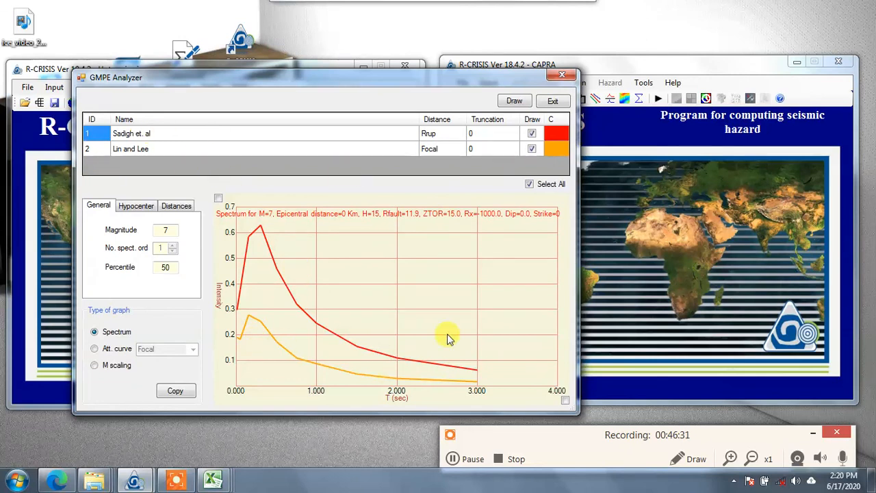
click(134, 207)
click(175, 207)
click(97, 206)
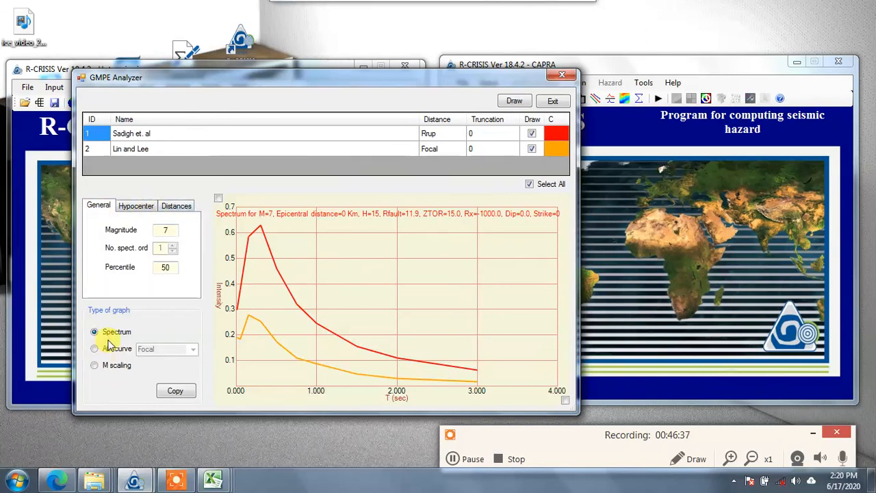
click(95, 349)
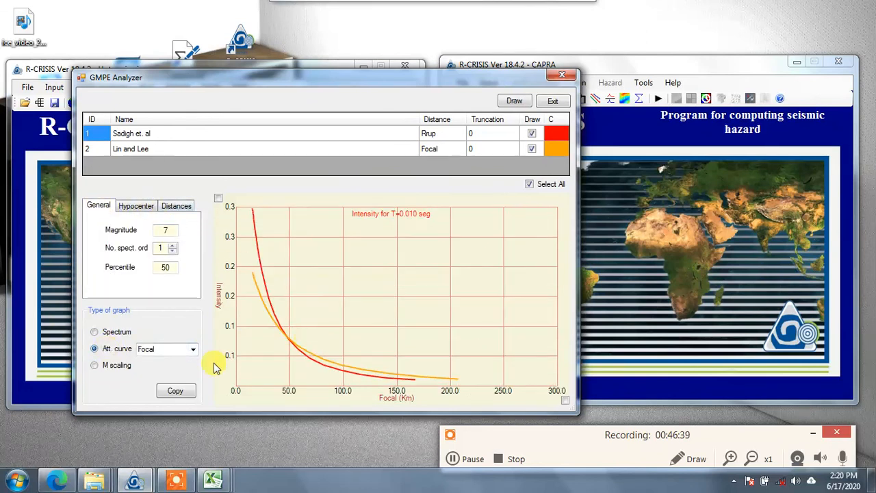
click(113, 365)
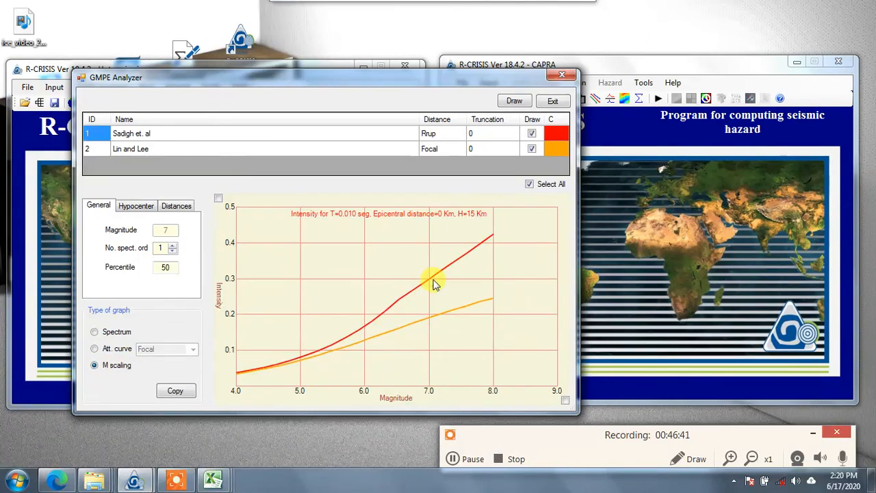
Compare the M scaling graph on linear and logarithmic axes, leaving the intensity axis logarithmic and the magnitude axis linear
click(219, 198)
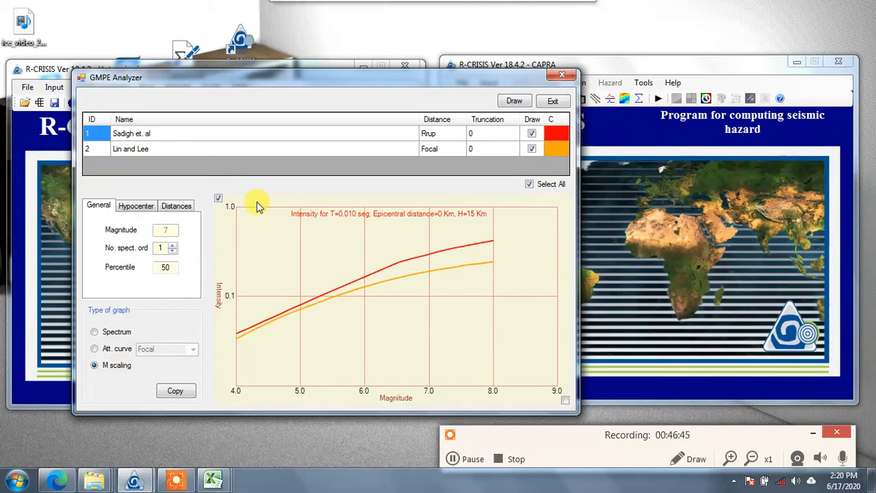
click(219, 198)
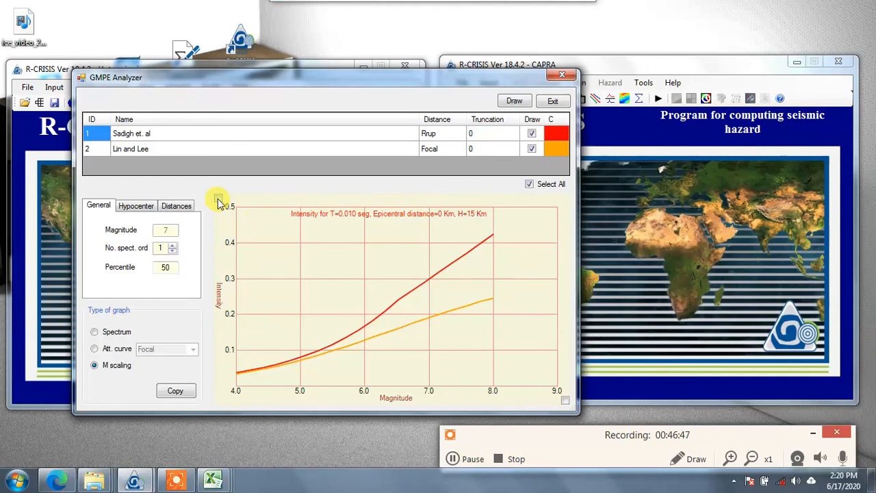
click(219, 198)
click(219, 199)
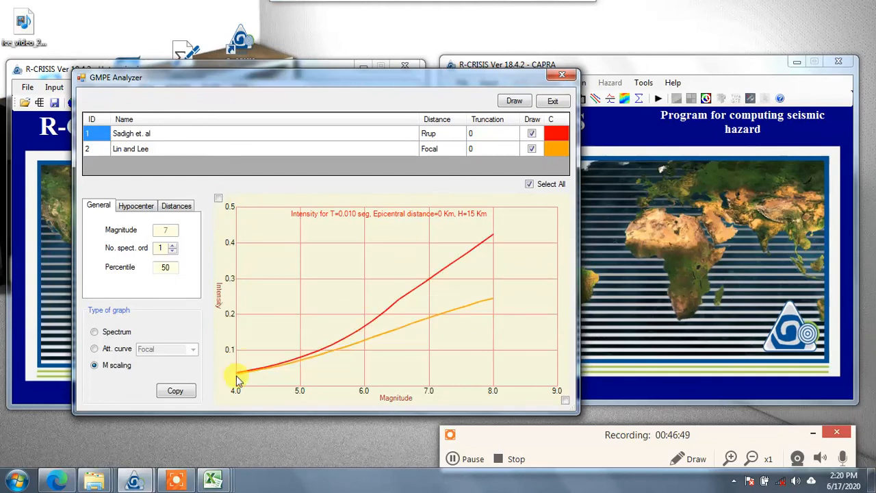
click(218, 198)
click(563, 401)
click(564, 401)
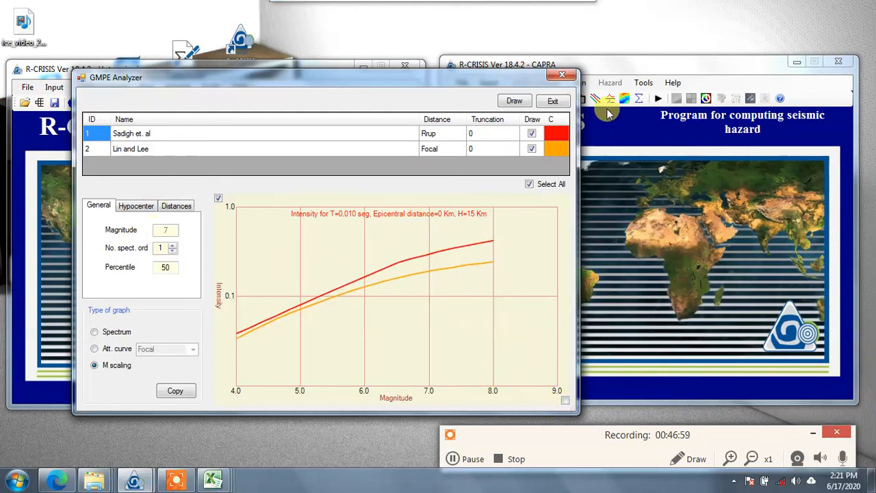
Close the GMPE Analyzer, validate the CAPRA model's data, review the Rmax warnings for the attenuation models, and leave without running
click(561, 74)
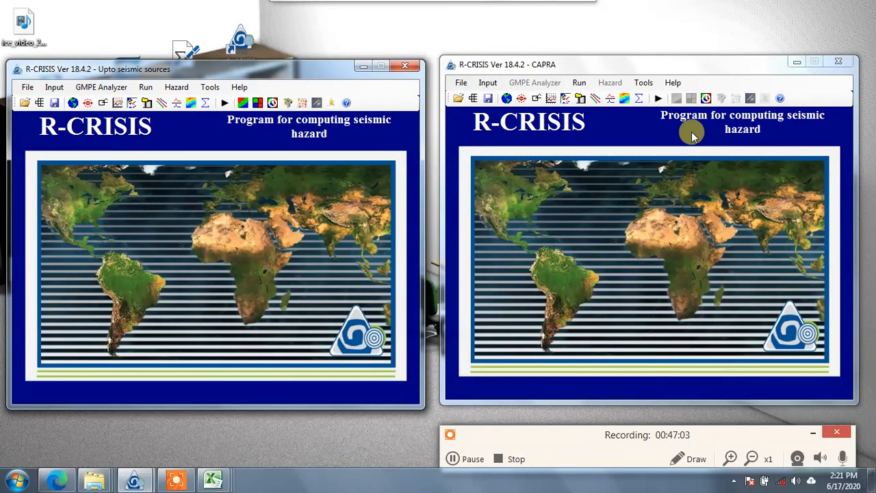
click(579, 83)
click(579, 83)
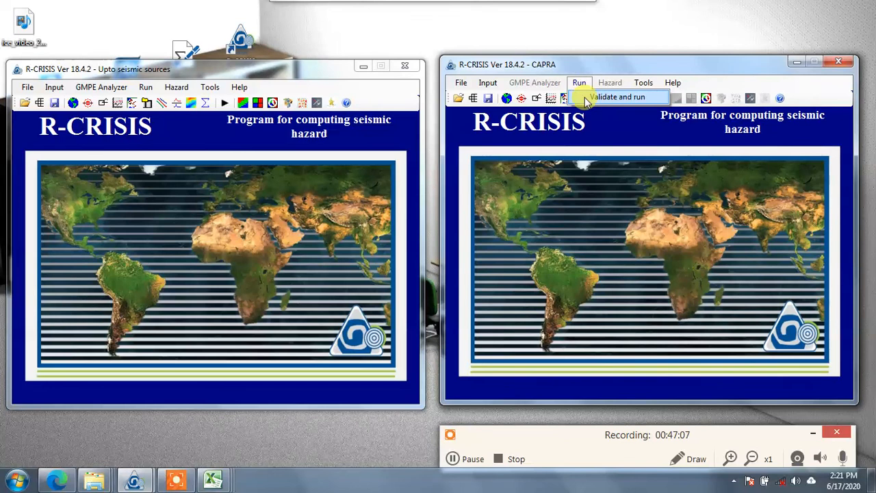
click(588, 98)
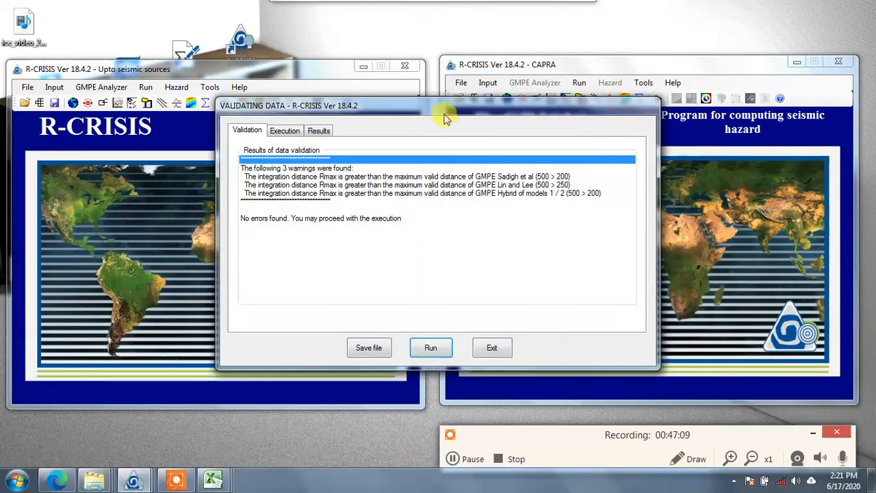
drag(536, 117, 651, 116)
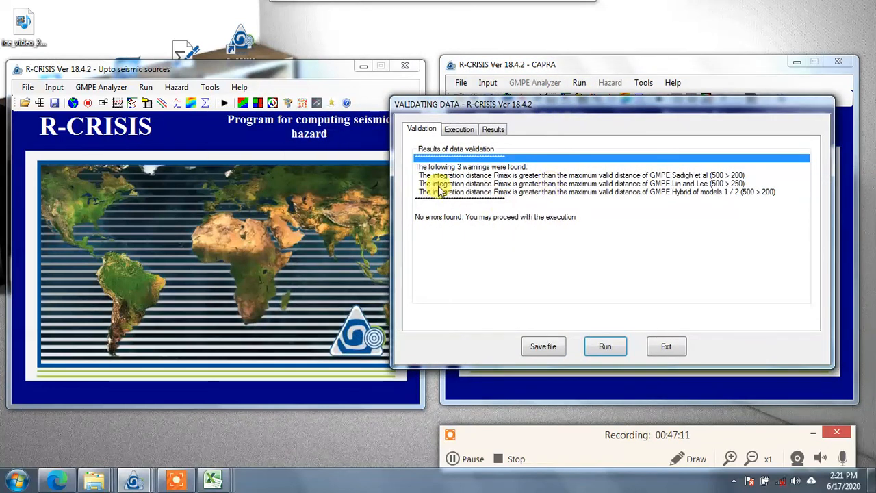
click(466, 177)
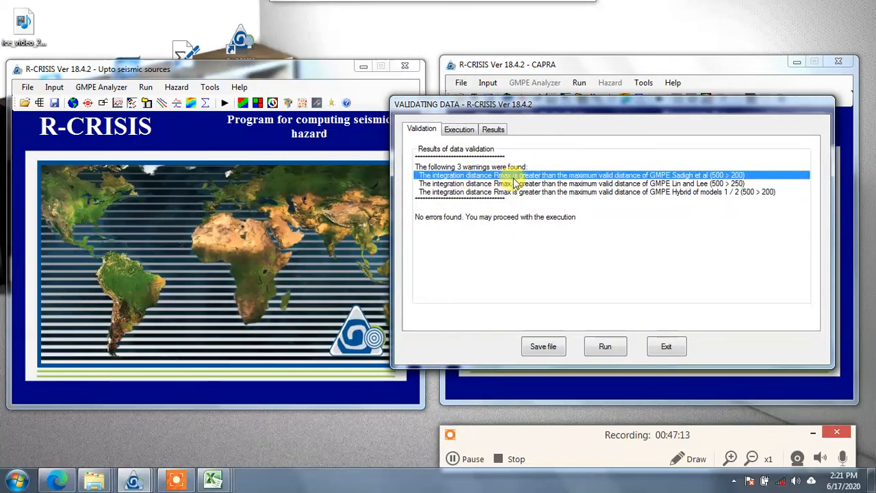
click(711, 184)
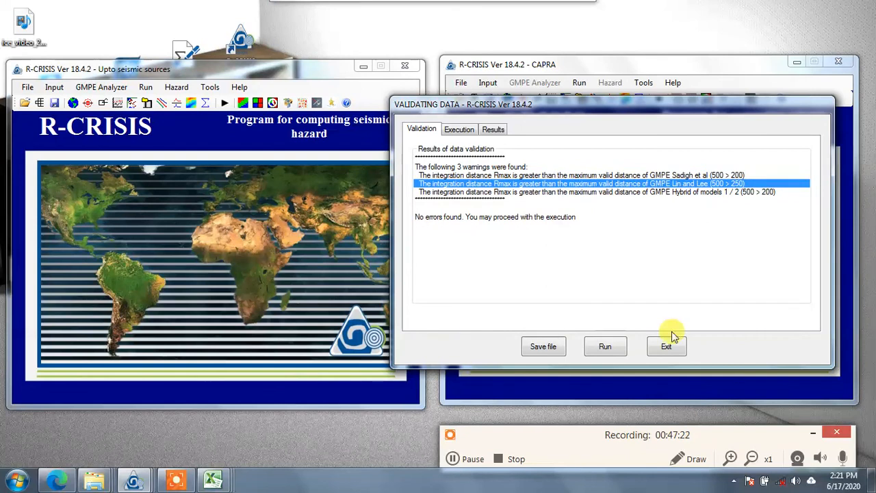
click(664, 347)
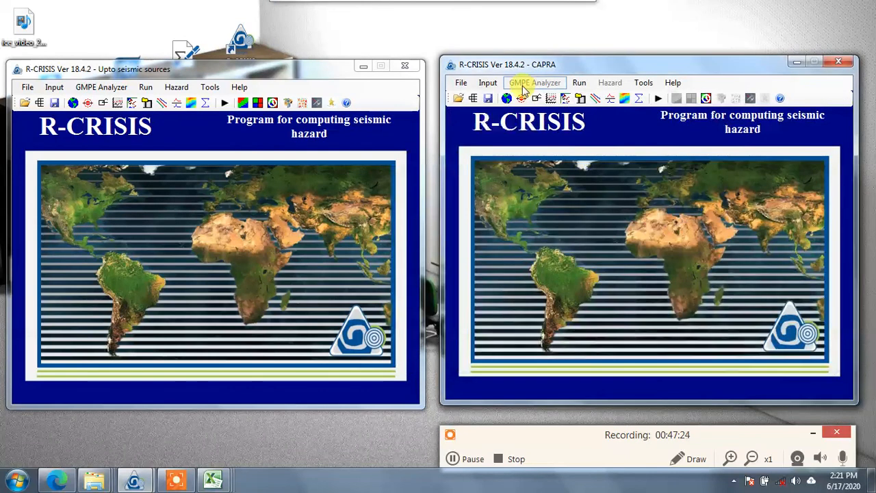
Check the source seismicity and attenuation data of the CAPRA model, closing each without changes
click(487, 82)
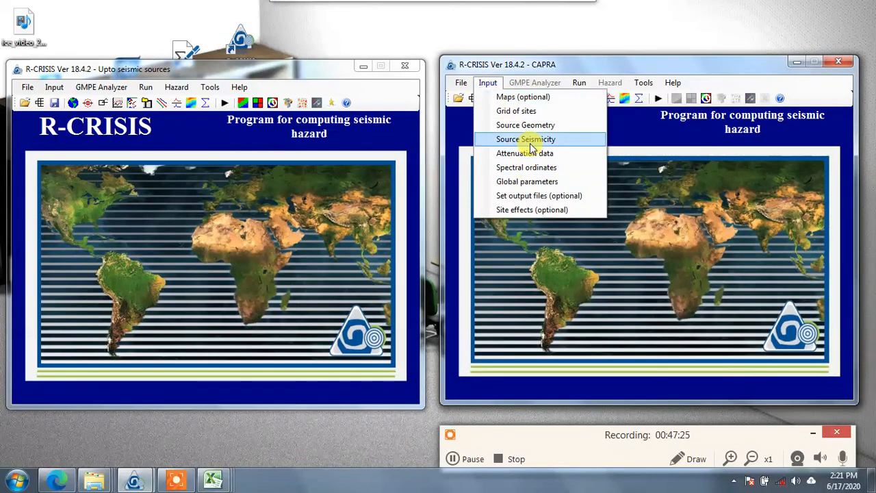
click(531, 141)
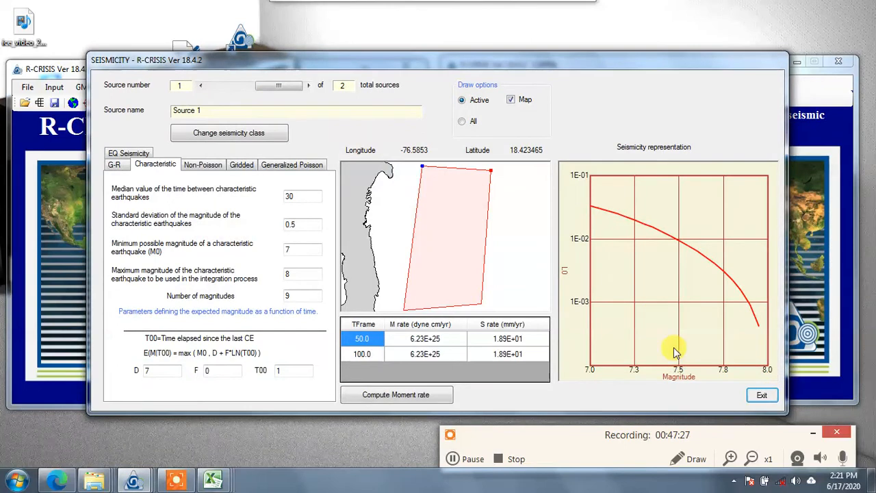
click(761, 395)
click(486, 83)
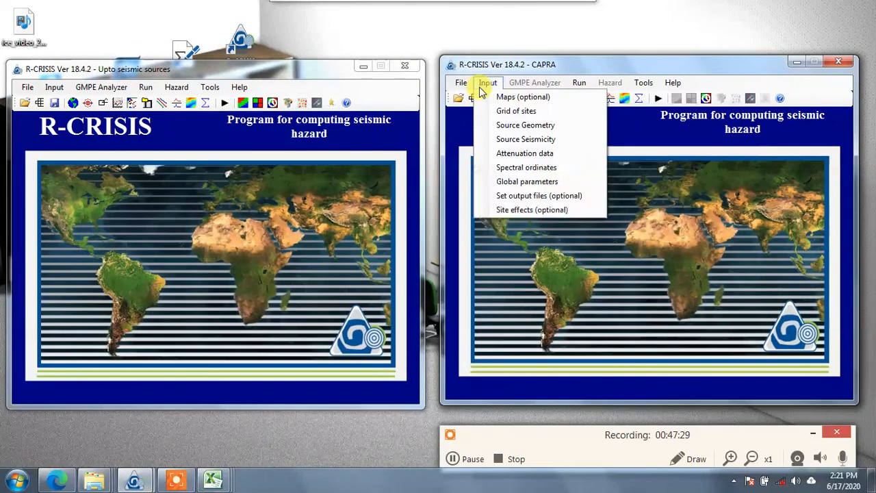
click(542, 155)
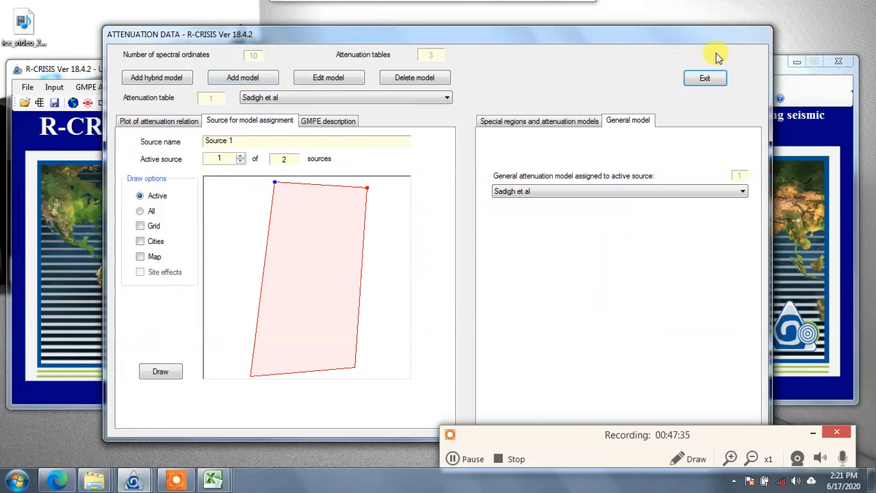
click(705, 80)
Set the CAPRA model's maximum integration distance to 200 km, validate its data again, and close the validation results
click(487, 83)
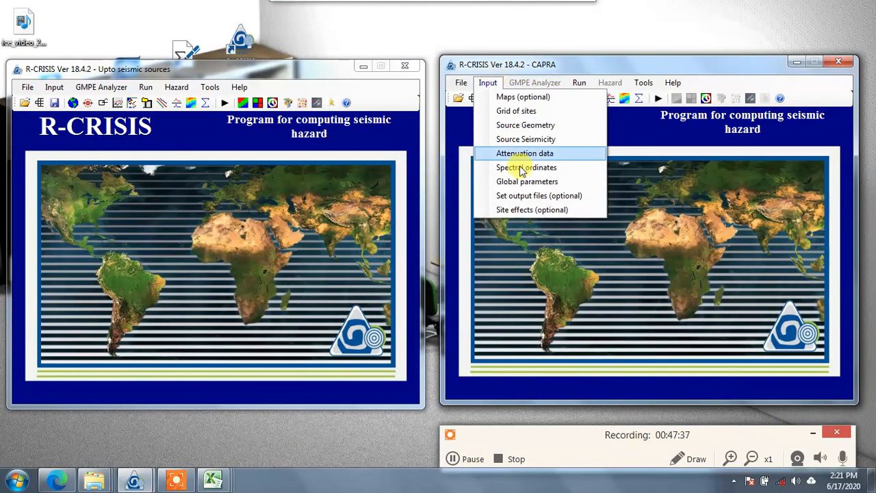
click(525, 182)
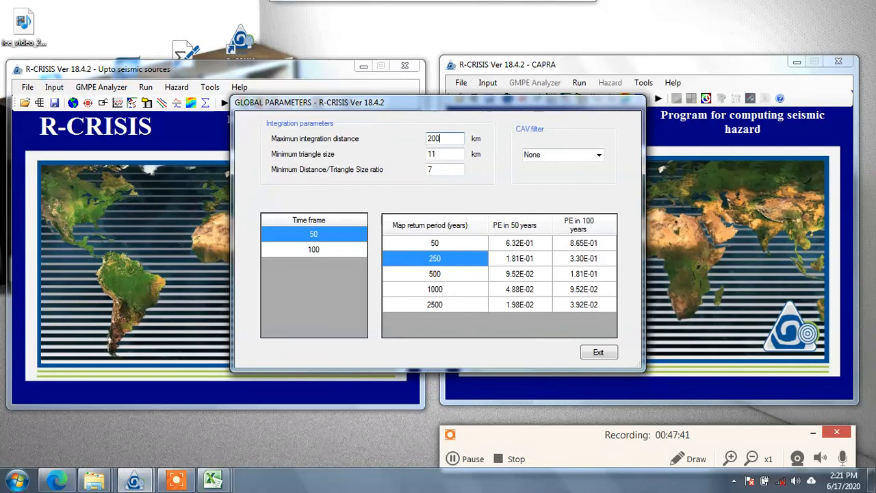
click(599, 352)
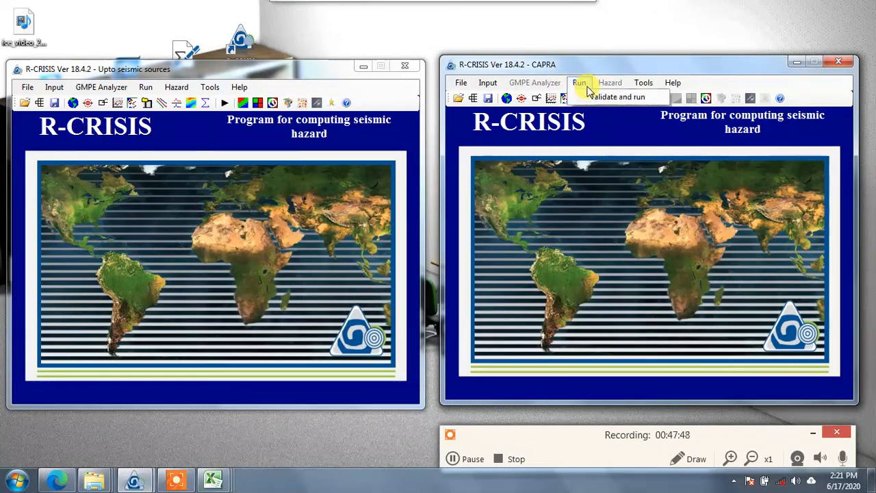
click(589, 96)
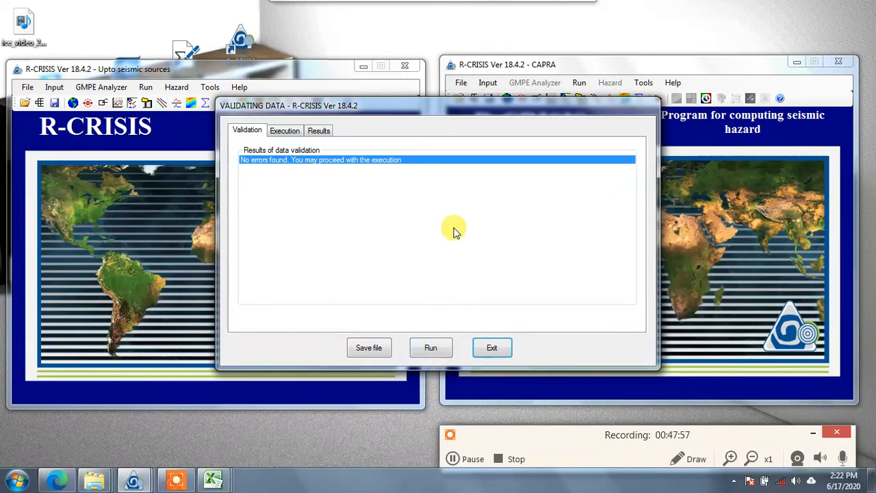
click(492, 349)
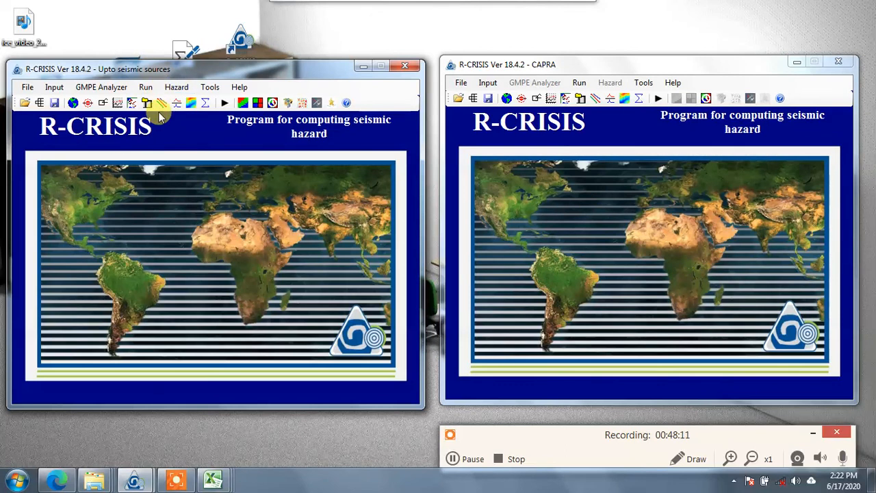
Open the seismic hazard map of the Upto seismic sources model and inspect intensities at T=0.010 for the 50-year time frame
click(149, 89)
click(190, 210)
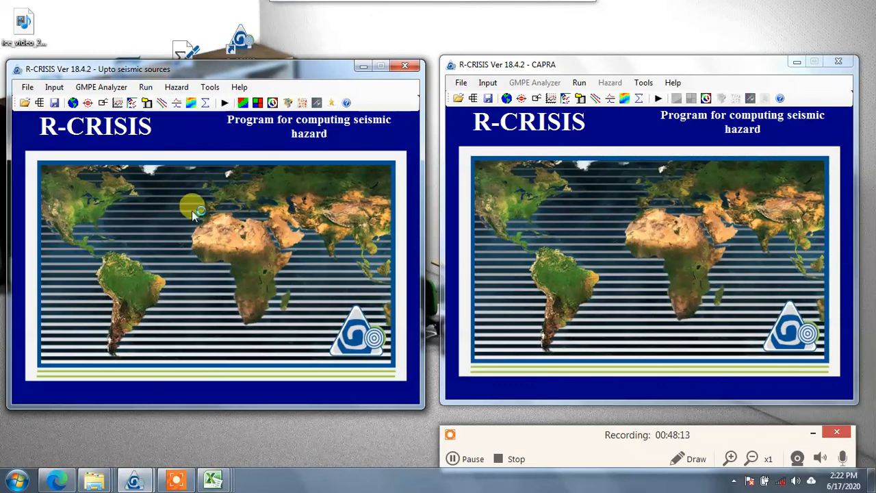
click(177, 89)
click(186, 101)
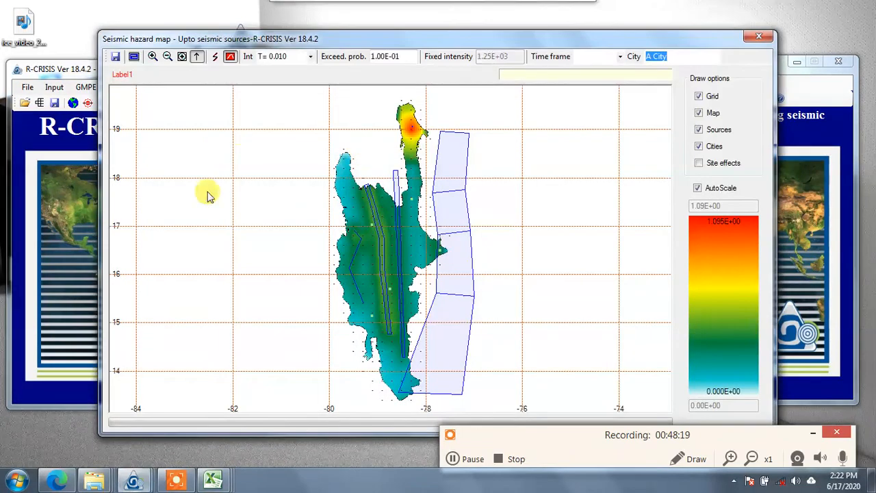
mouse_move(450, 121)
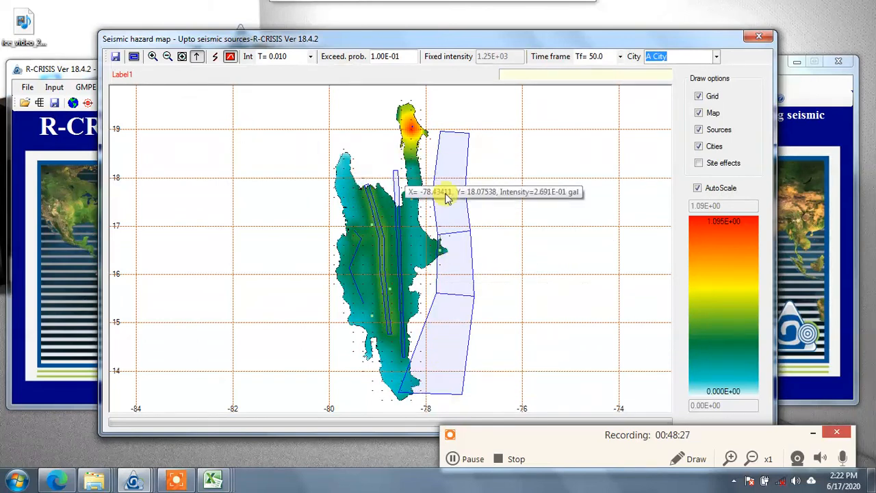
click(231, 58)
click(230, 57)
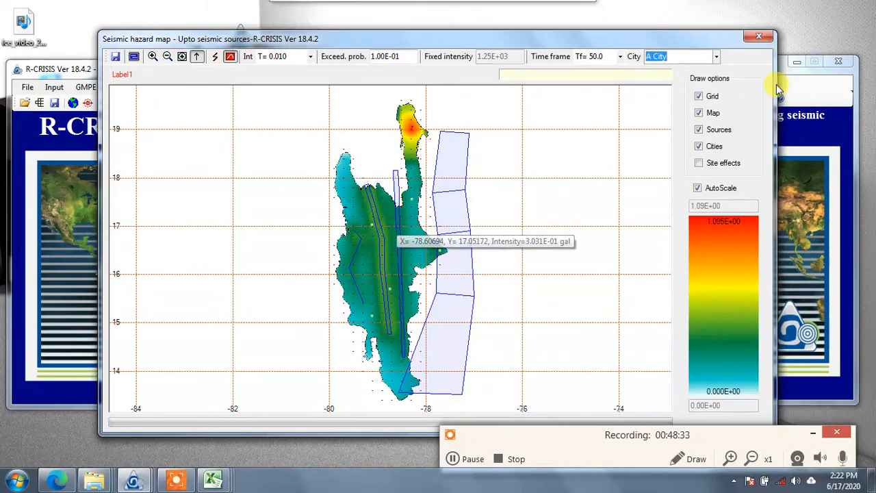
View the exceedance probability and uniform hazard spectrum graphs for B City and C City, closing each result
click(718, 59)
click(683, 72)
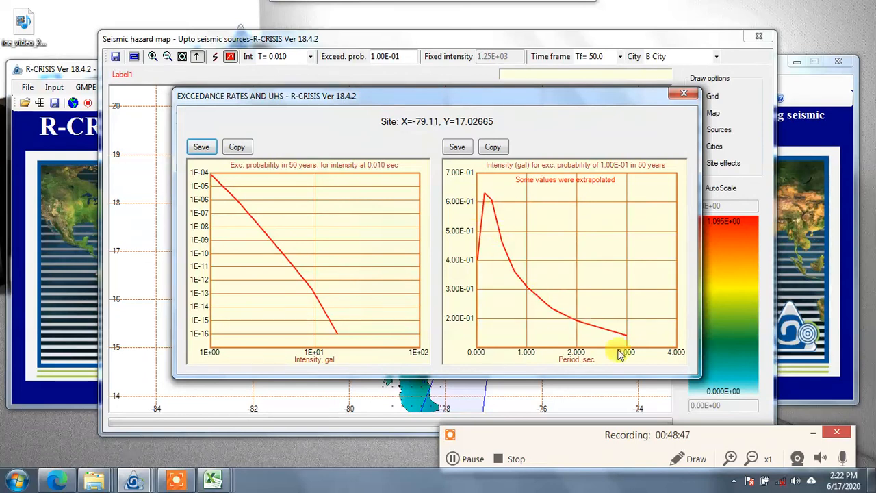
click(681, 94)
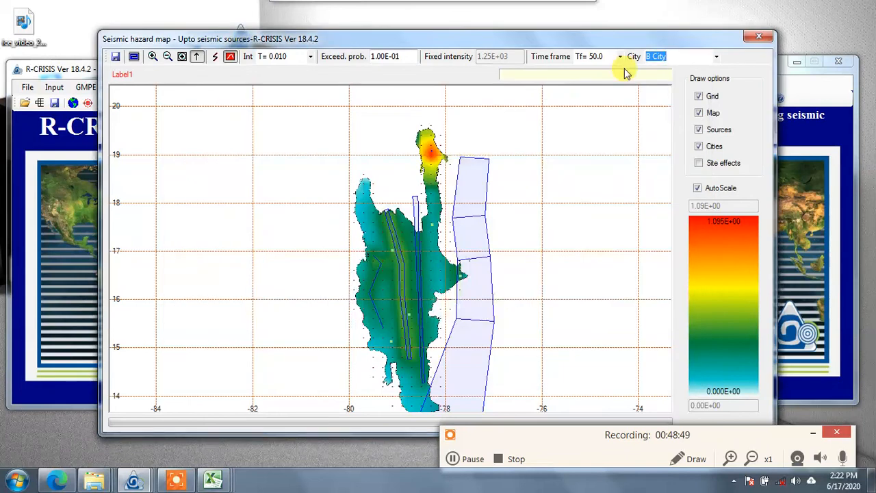
click(714, 59)
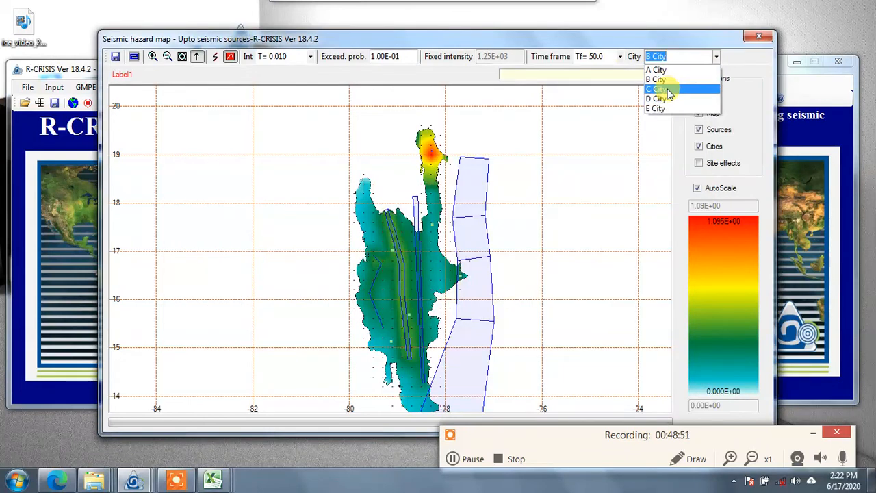
click(659, 78)
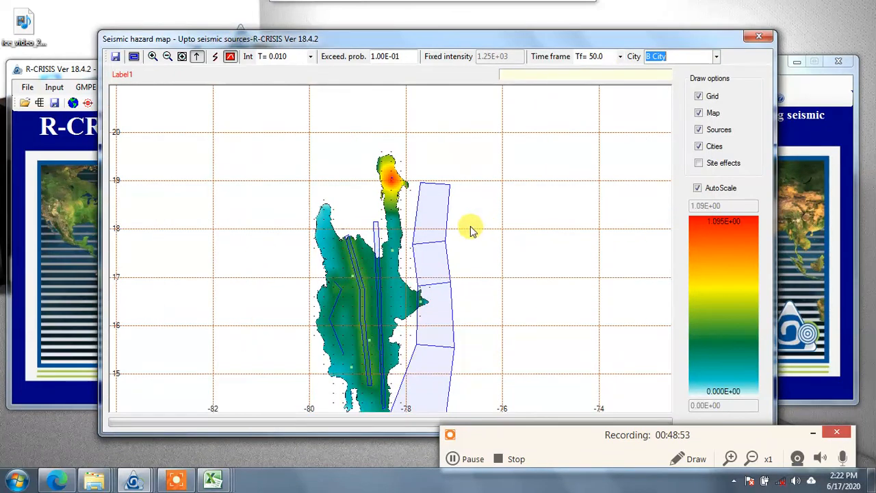
scroll(472, 231, down, 1)
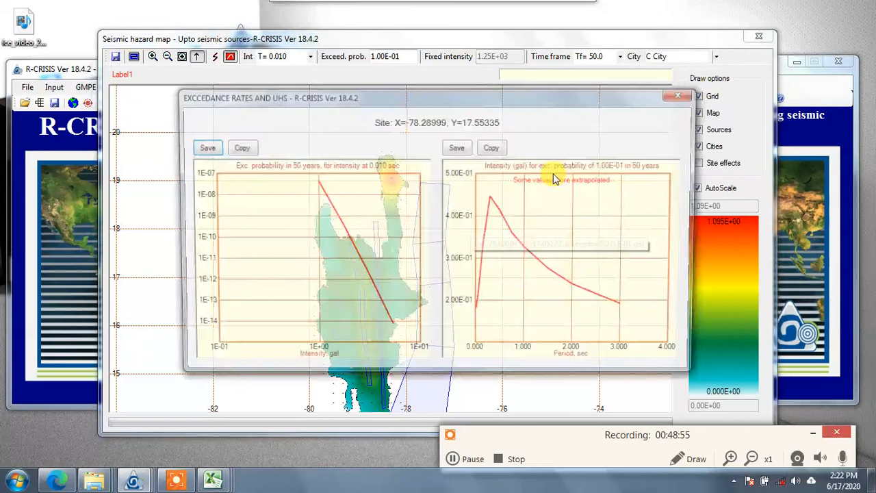
click(684, 94)
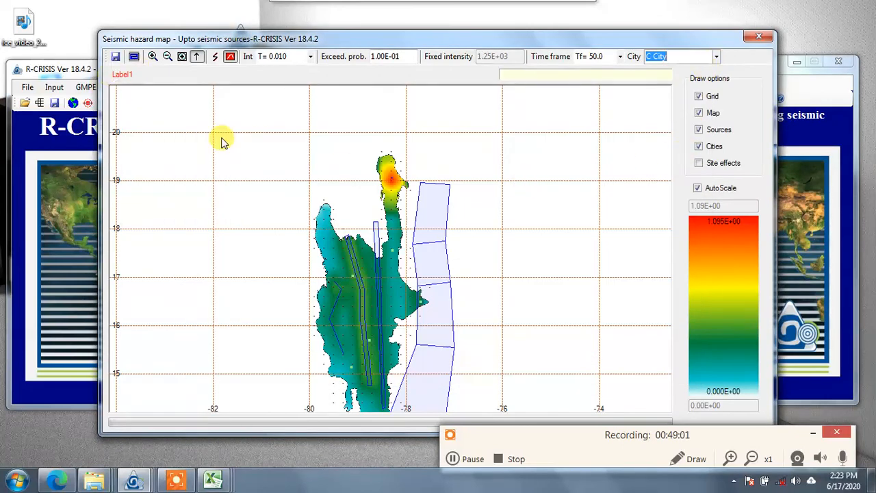
Compare the hazard map for different intensity periods up to T=3.000, check the exceedance probability setting, and close the map
click(310, 58)
click(283, 128)
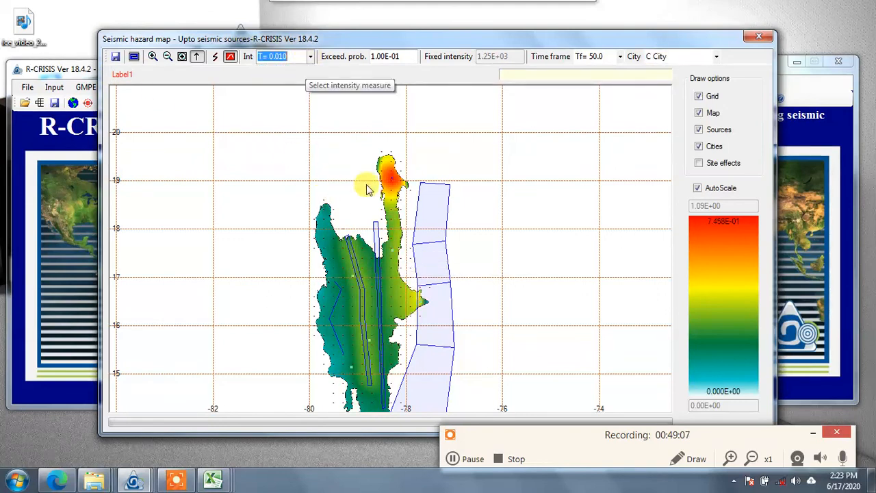
click(309, 57)
click(288, 158)
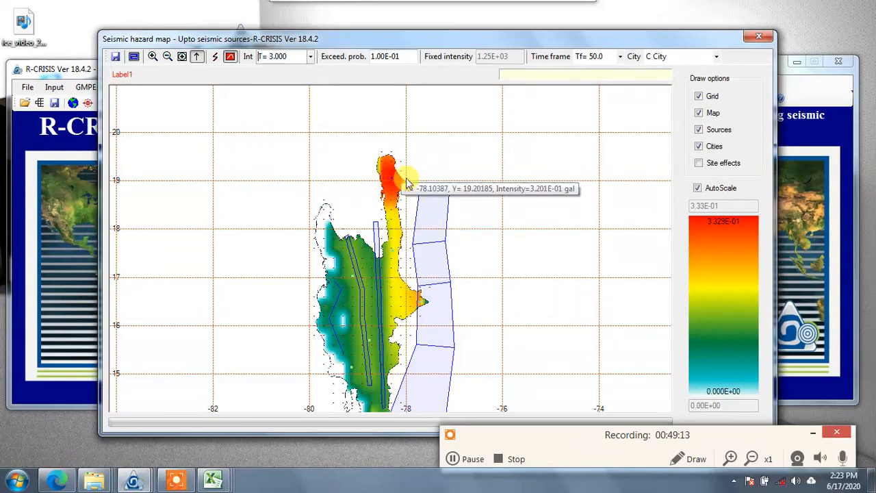
drag(401, 56, 354, 61)
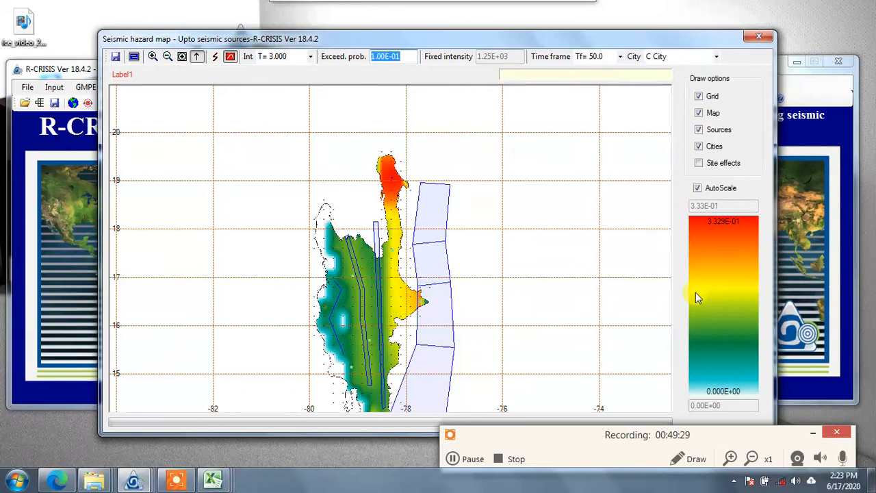
mouse_move(270, 225)
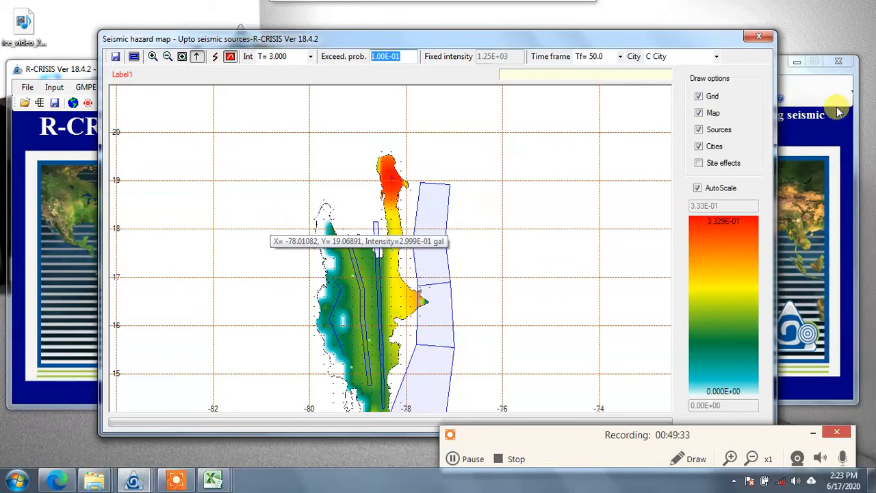
click(767, 39)
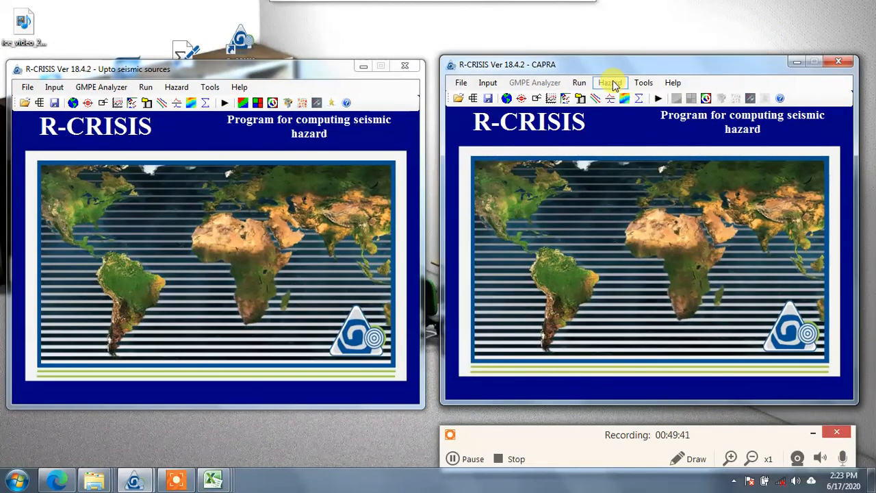
Return to the Upto seismic sources model and try to open its disaggregation charts
click(135, 480)
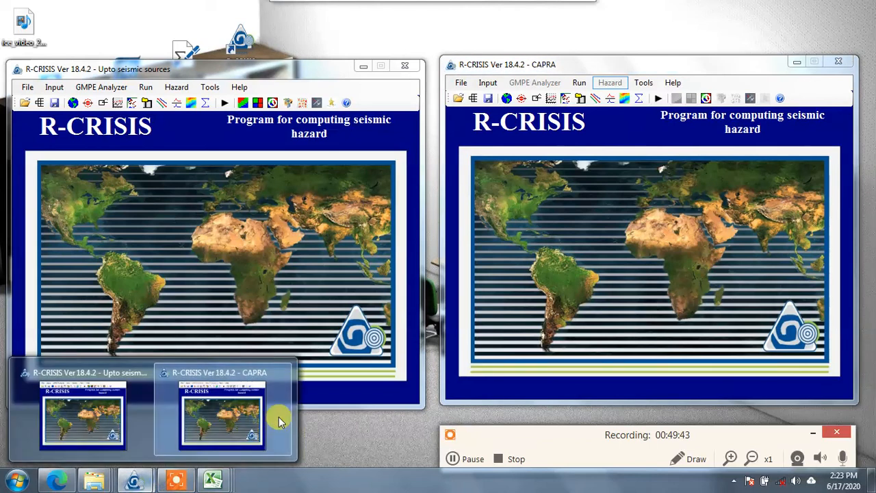
click(237, 409)
click(227, 180)
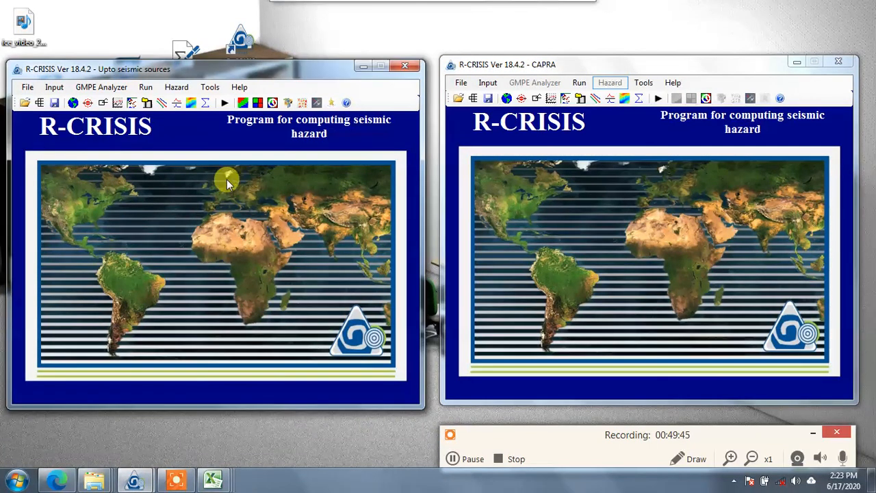
click(180, 87)
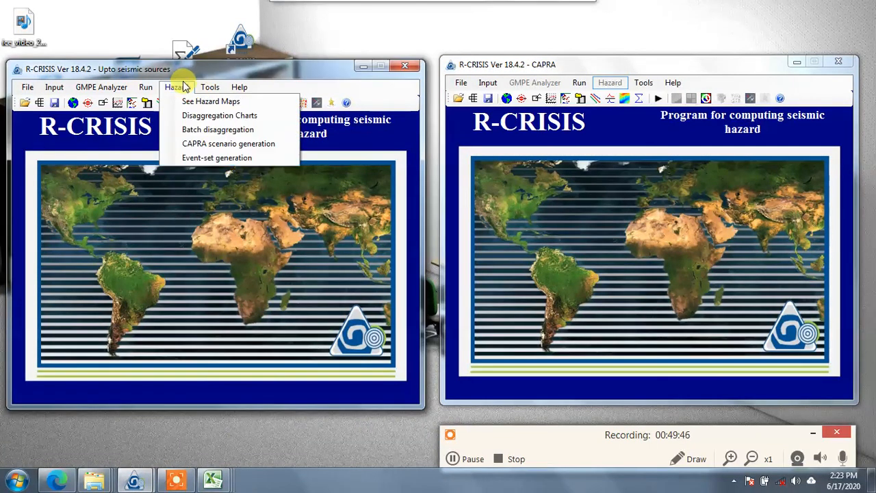
click(200, 117)
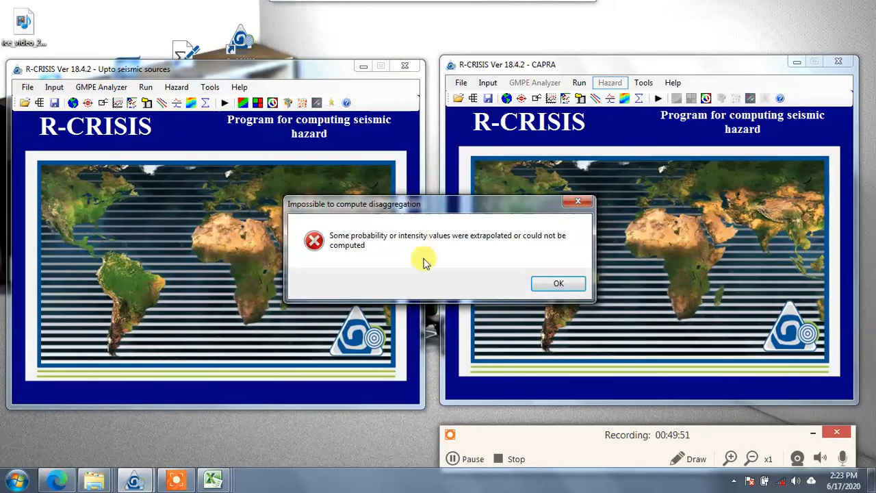
Dismiss the disaggregation error and close the Disaggregation Tables of the Upto seismic sources model
click(558, 286)
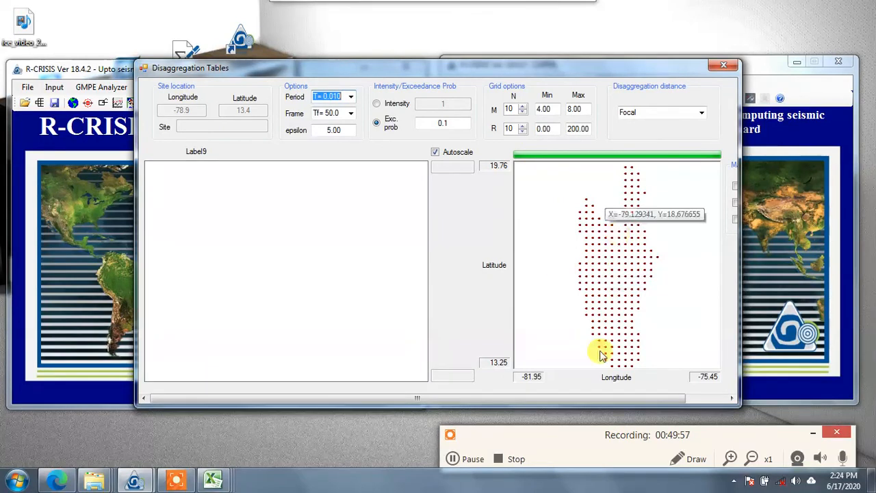
click(724, 68)
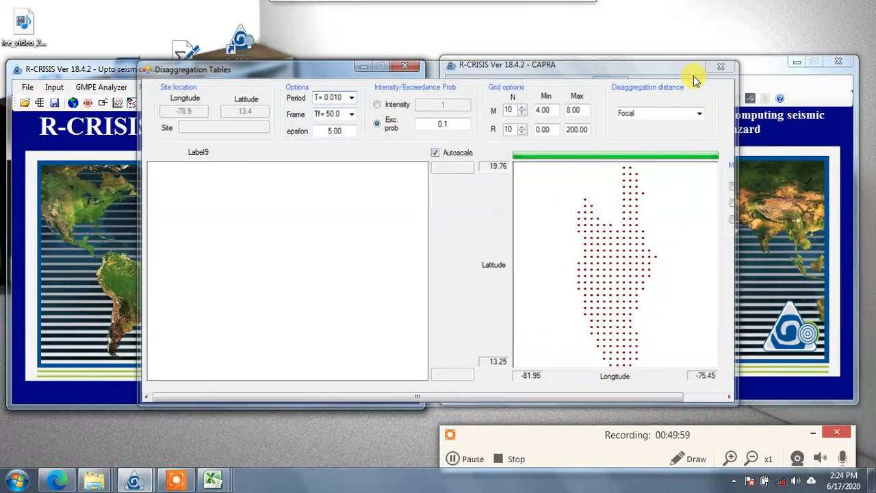
Open CAPRA scenario generation for the Upto seismic sources model, view the single-scenario settings and try to generate its AME, leaving the metadata unaccepted
click(177, 89)
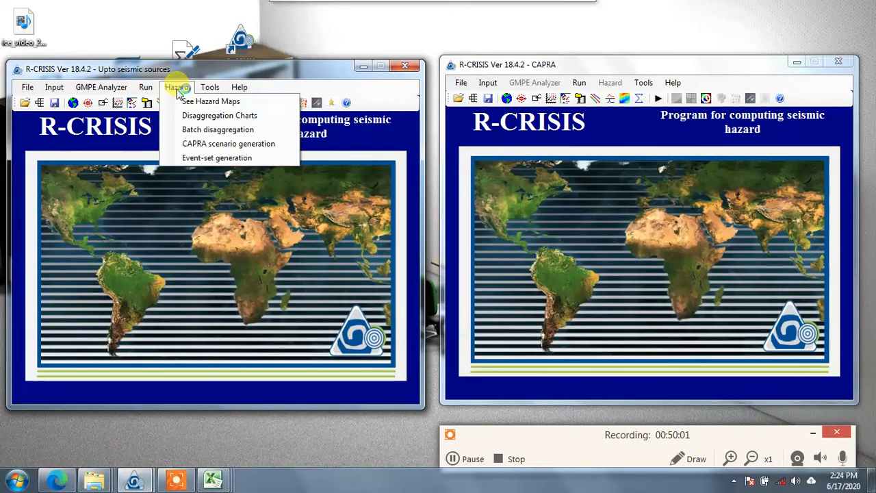
click(228, 145)
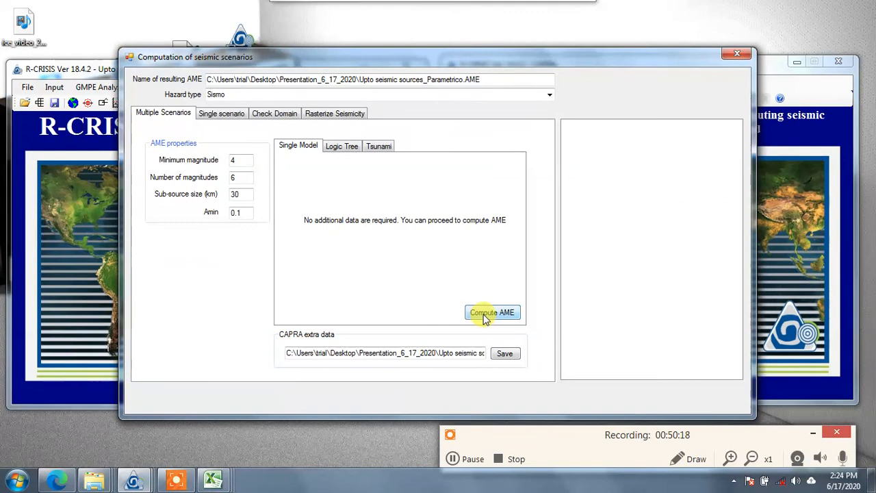
click(221, 115)
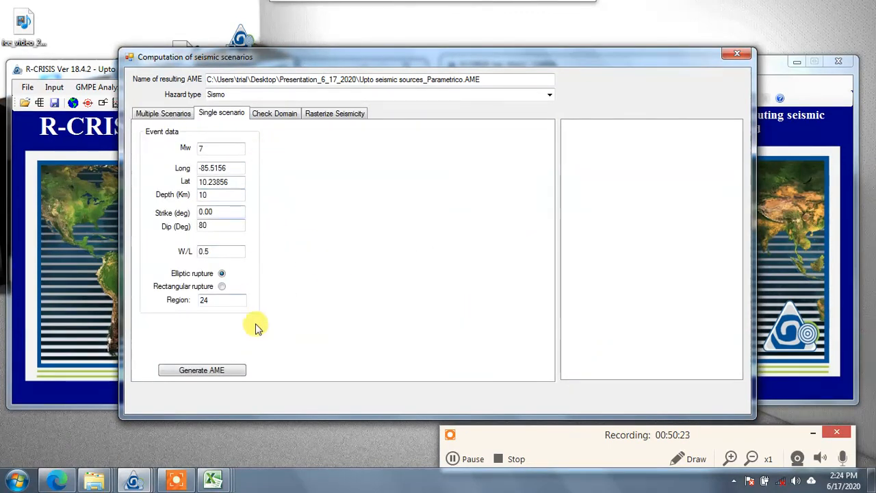
click(227, 372)
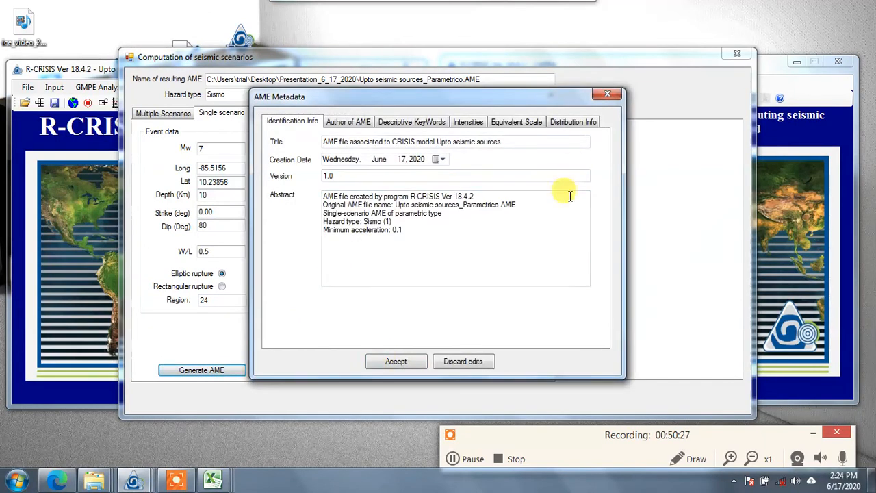
click(607, 94)
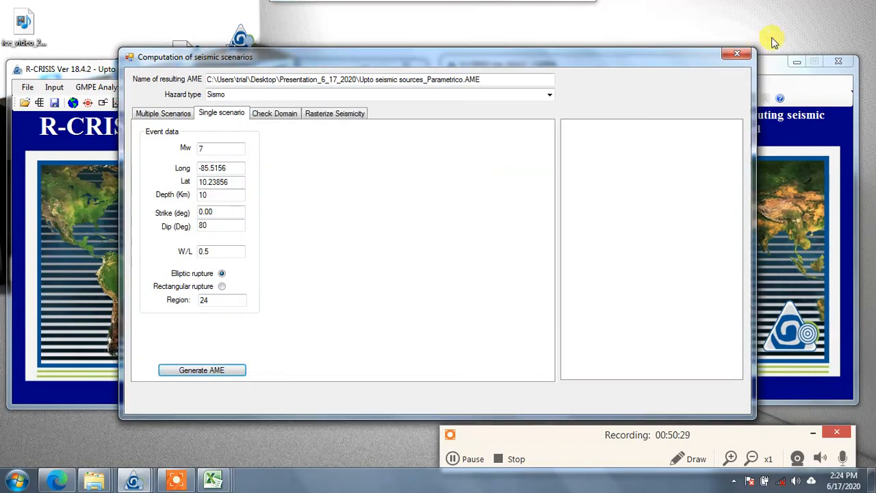
Close the seismic scenario computation and quit the Upto seismic sources model without saving the data file
click(738, 56)
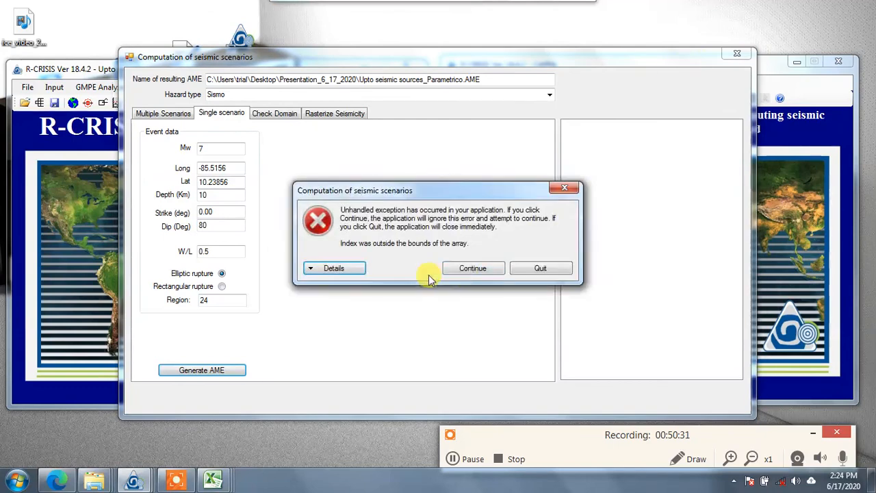
click(525, 268)
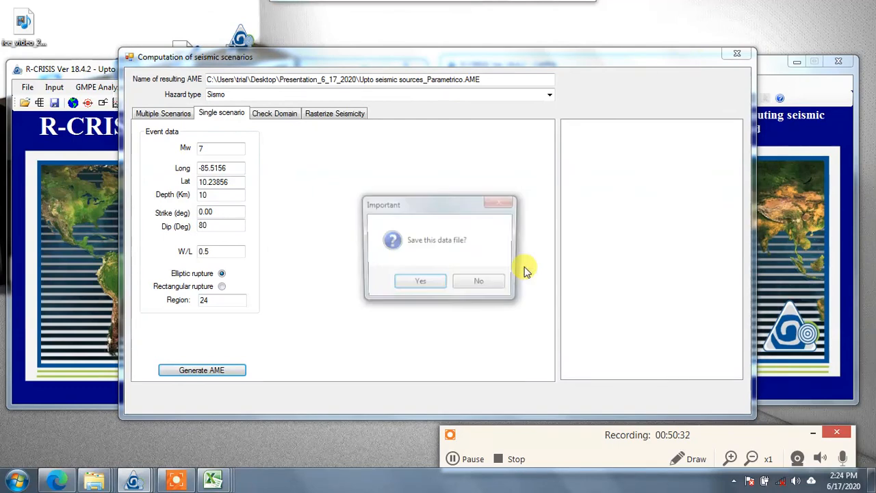
click(468, 286)
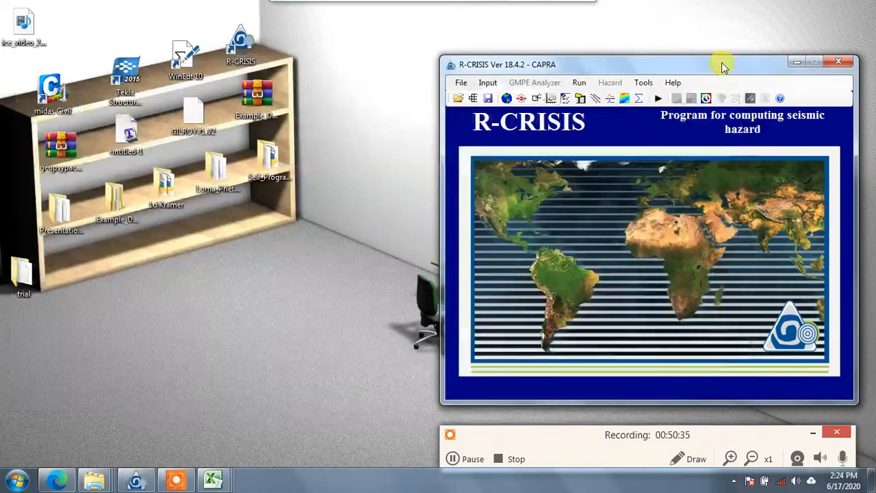
click(672, 82)
click(672, 82)
click(672, 83)
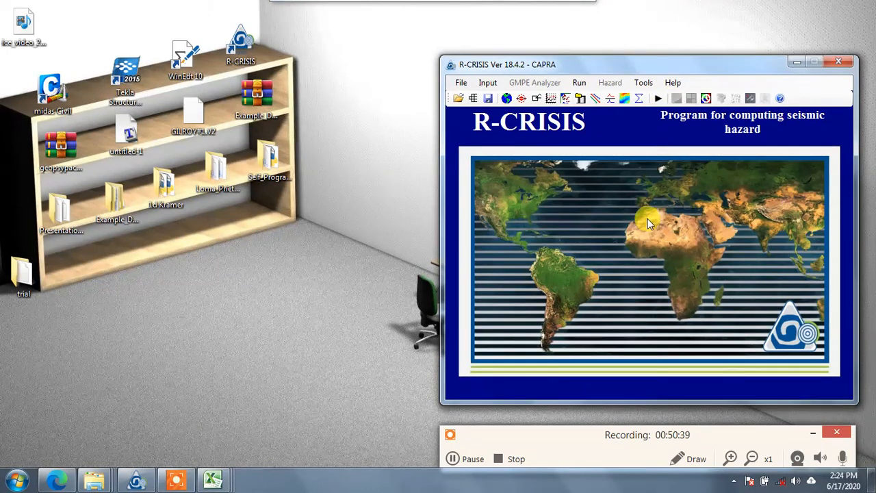